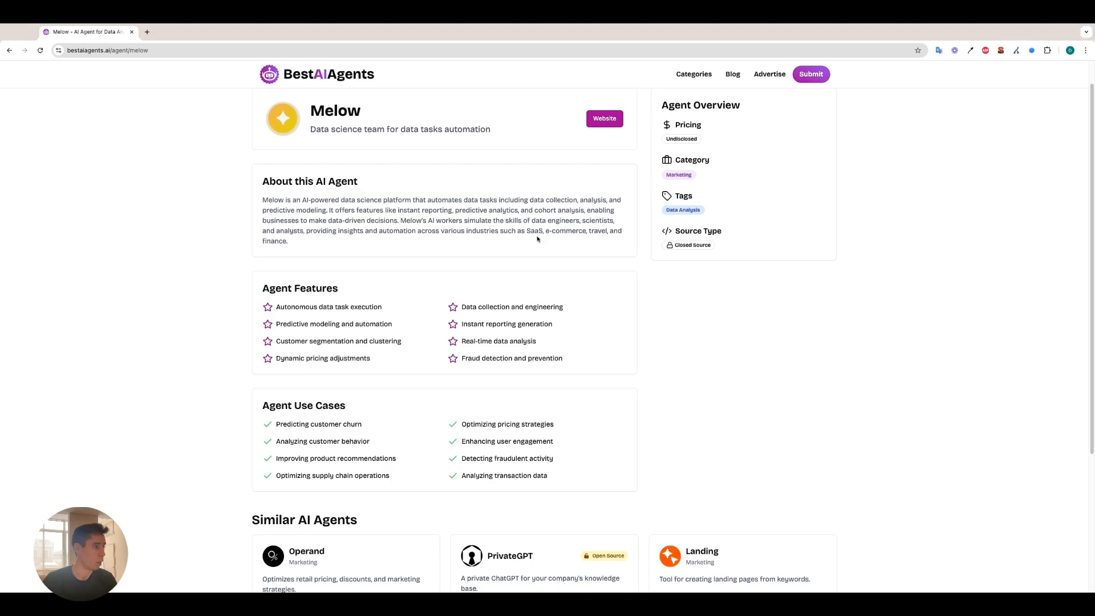
# Review the Melow listing's description, features, use cases and agent overview.
pyautogui.scroll(1, 365, 156)
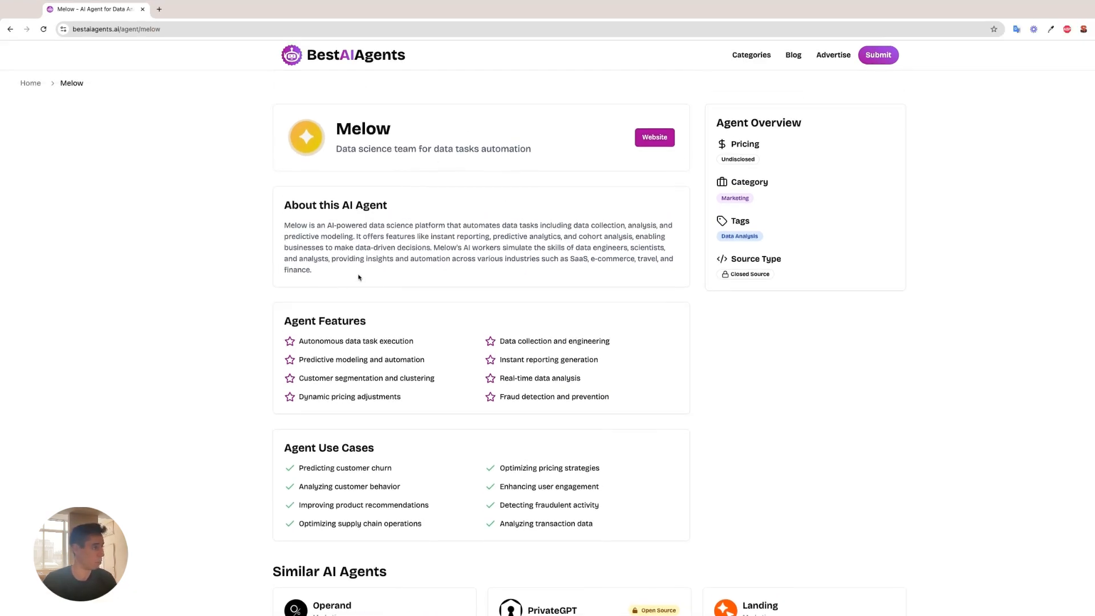
pyautogui.tripleClick(284, 227)
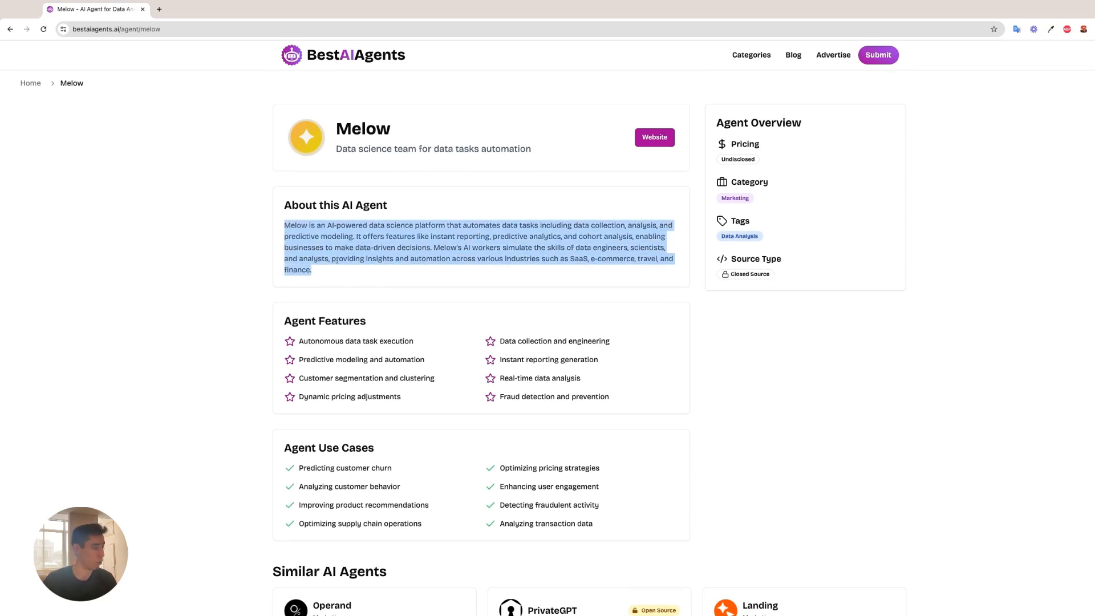
pyautogui.click(345, 309)
pyautogui.scroll(-2, 345, 308)
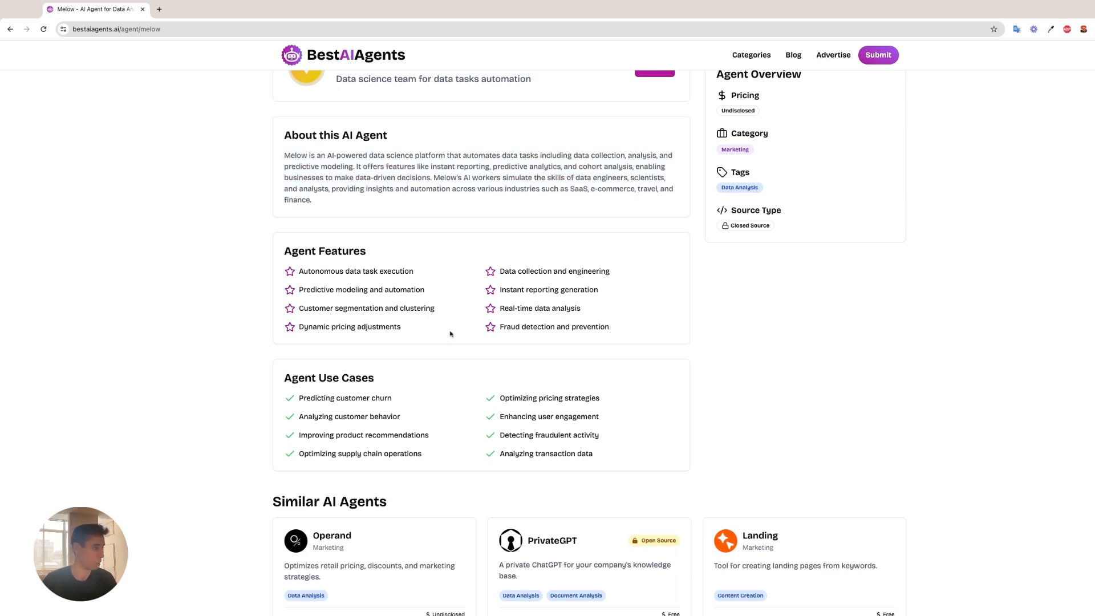
pyautogui.scroll(2, 452, 343)
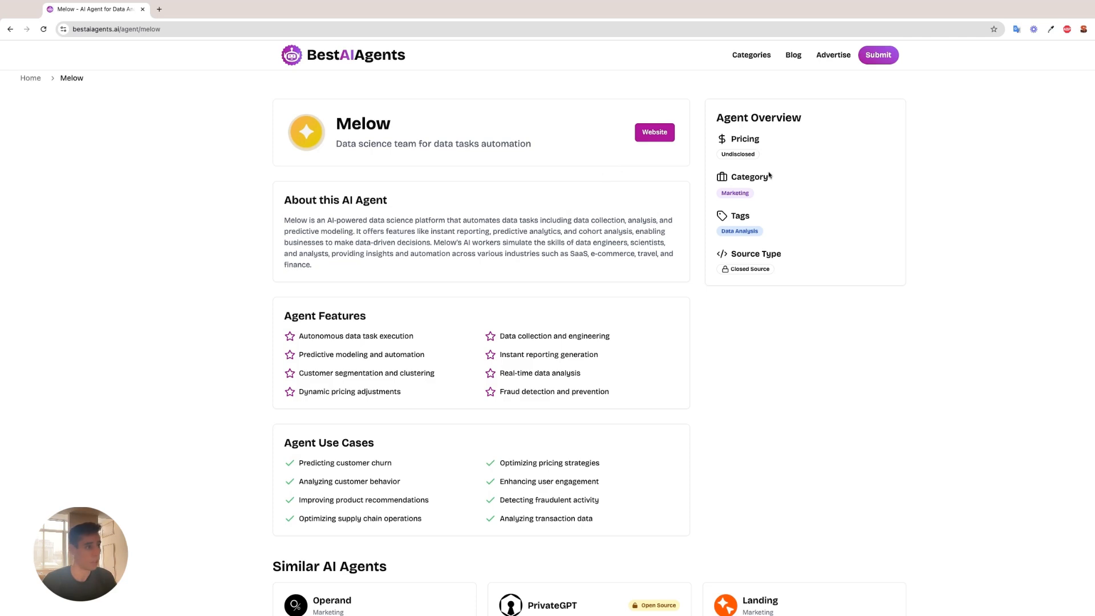
pyautogui.scroll(-1, 790, 228)
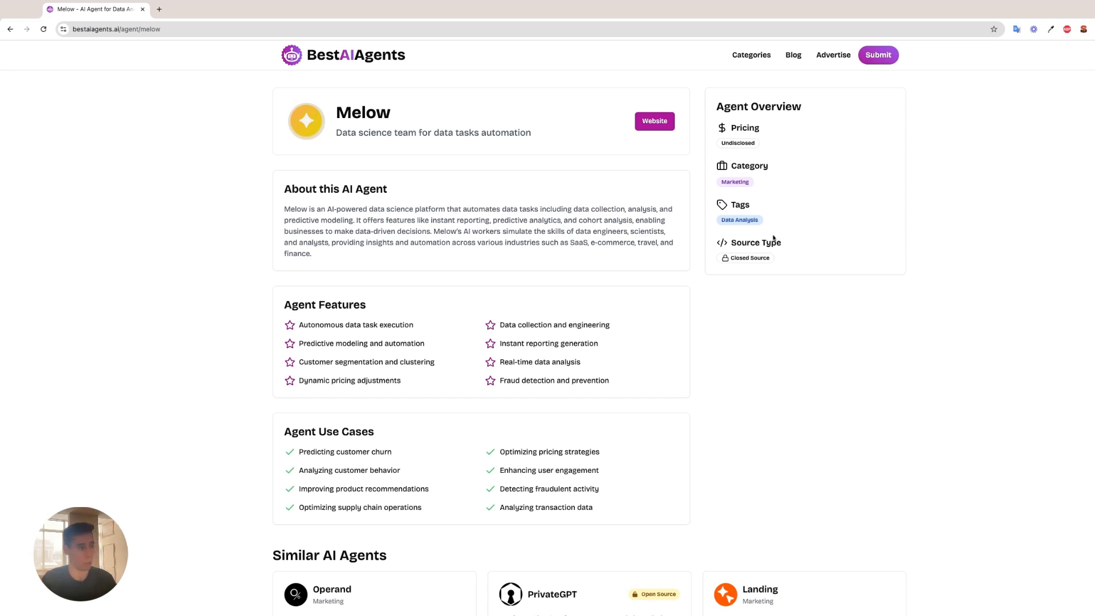
# Open the agent submission form and review all of its fields from name to features.
pyautogui.click(878, 55)
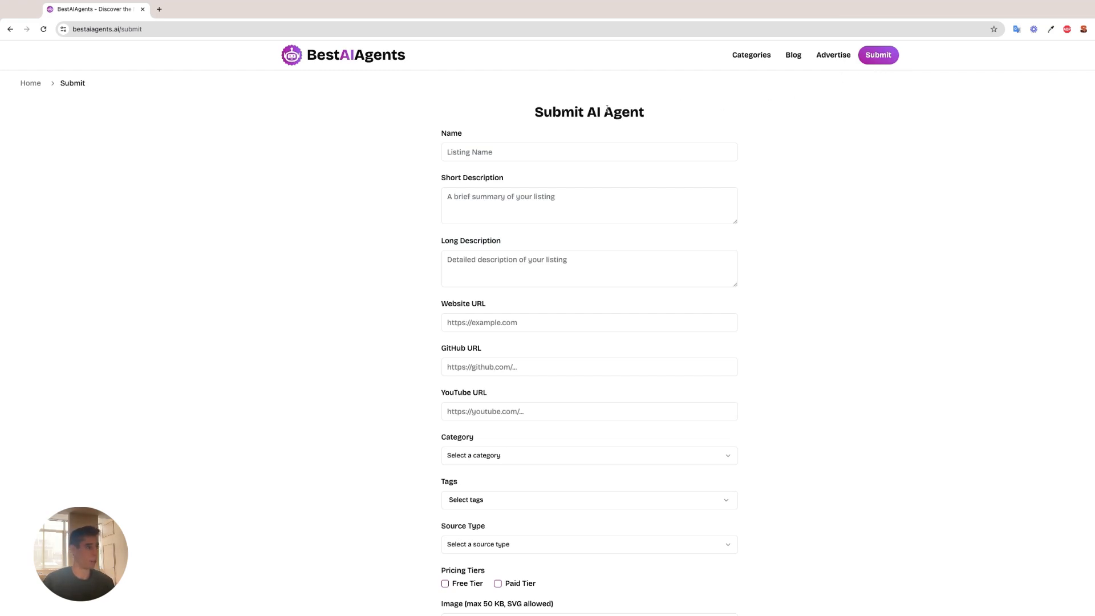
pyautogui.scroll(-2, 456, 128)
pyautogui.scroll(-5, 518, 222)
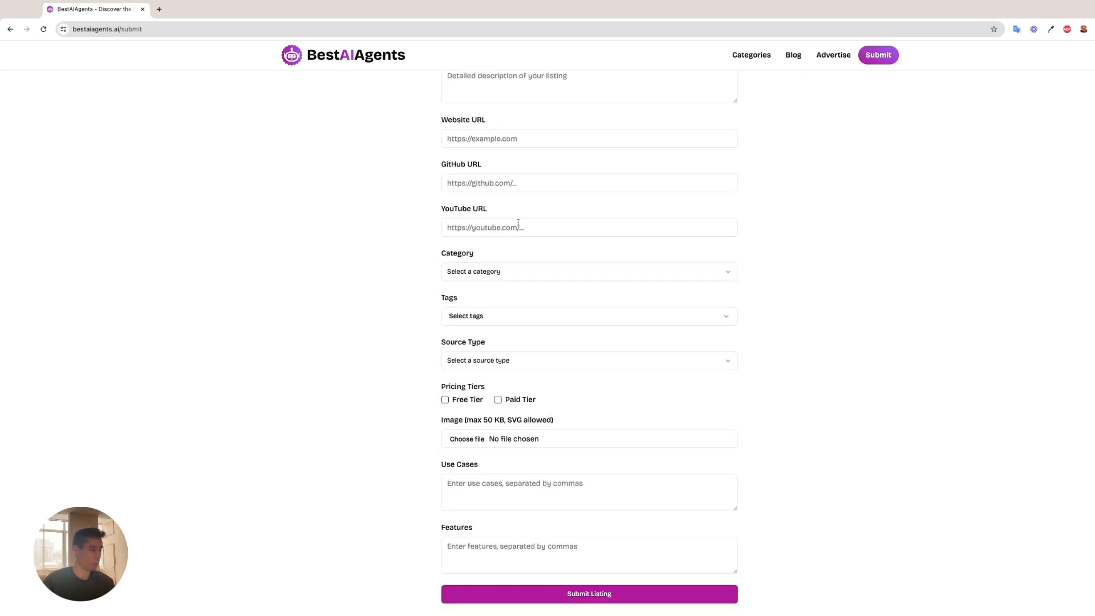
pyautogui.scroll(7, 574, 250)
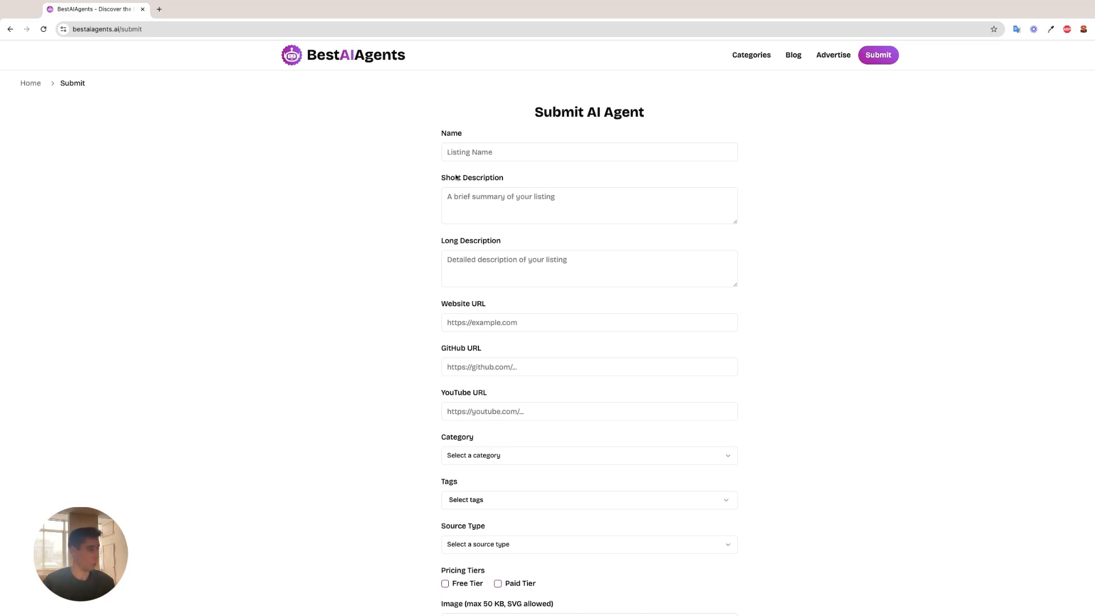
pyautogui.scroll(-3, 476, 136)
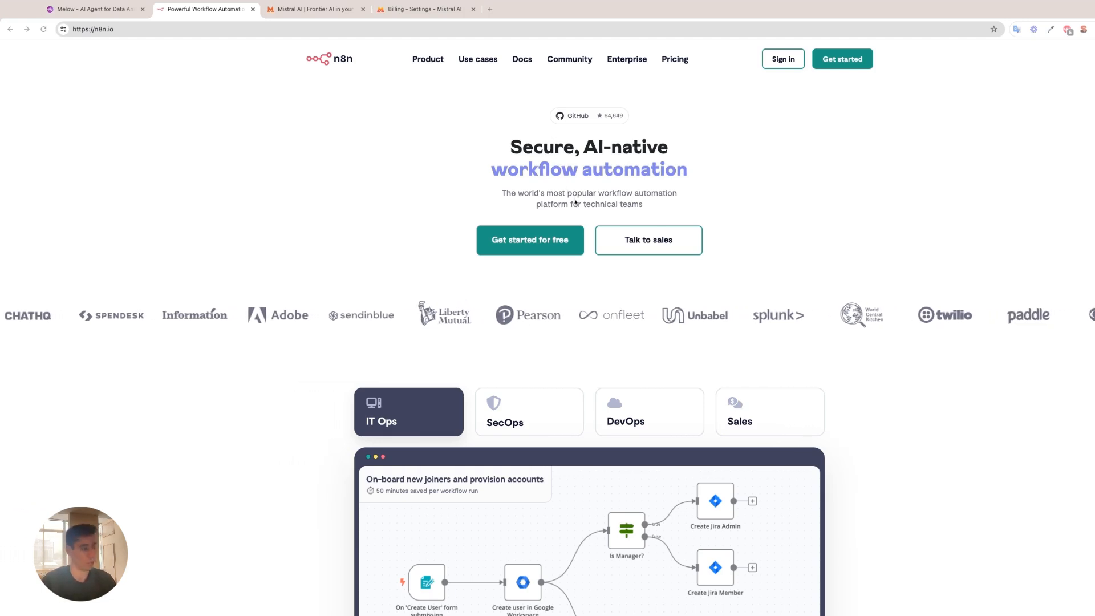
# Look over the n8n homepage and the Mistral AI homepage, and bring up the Mistral billing settings.
pyautogui.scroll(-2, 567, 189)
pyautogui.scroll(-8, 564, 205)
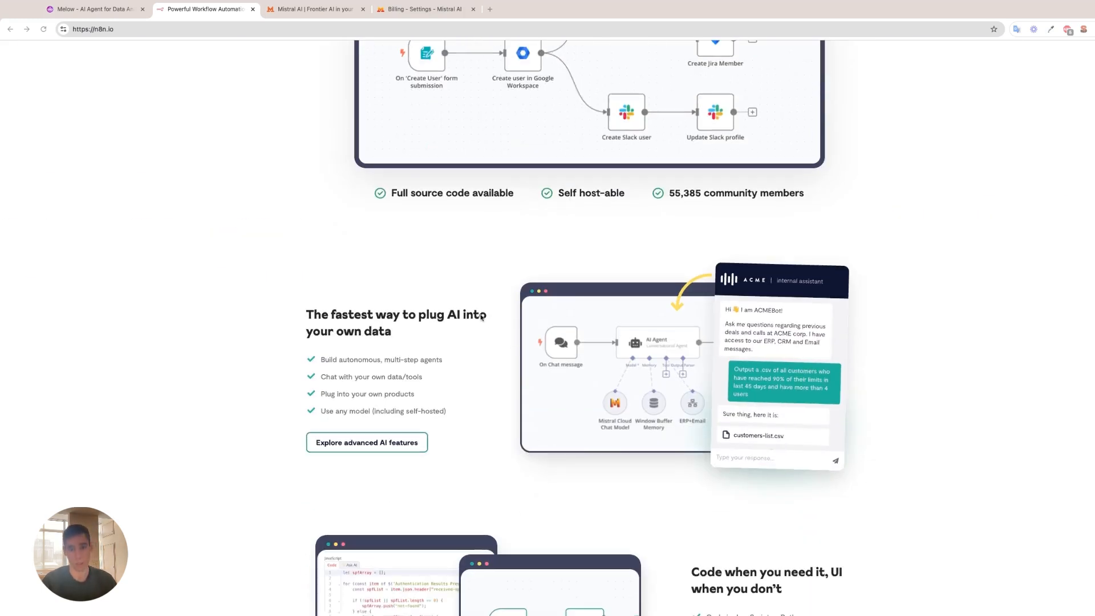
pyautogui.hotkey('ctrl', 'Tab')
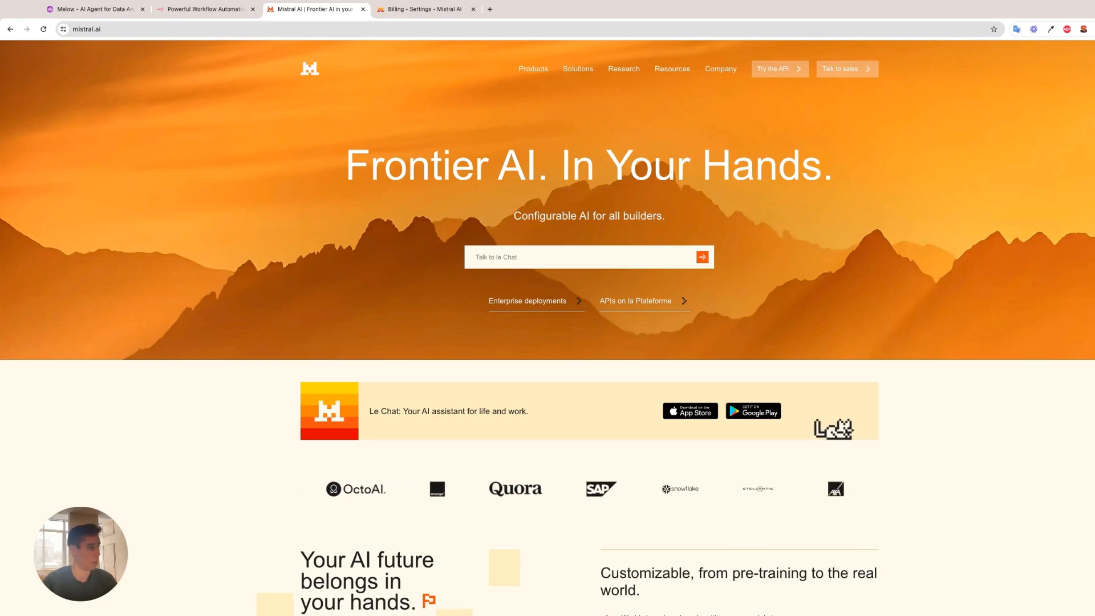
pyautogui.click(401, 9)
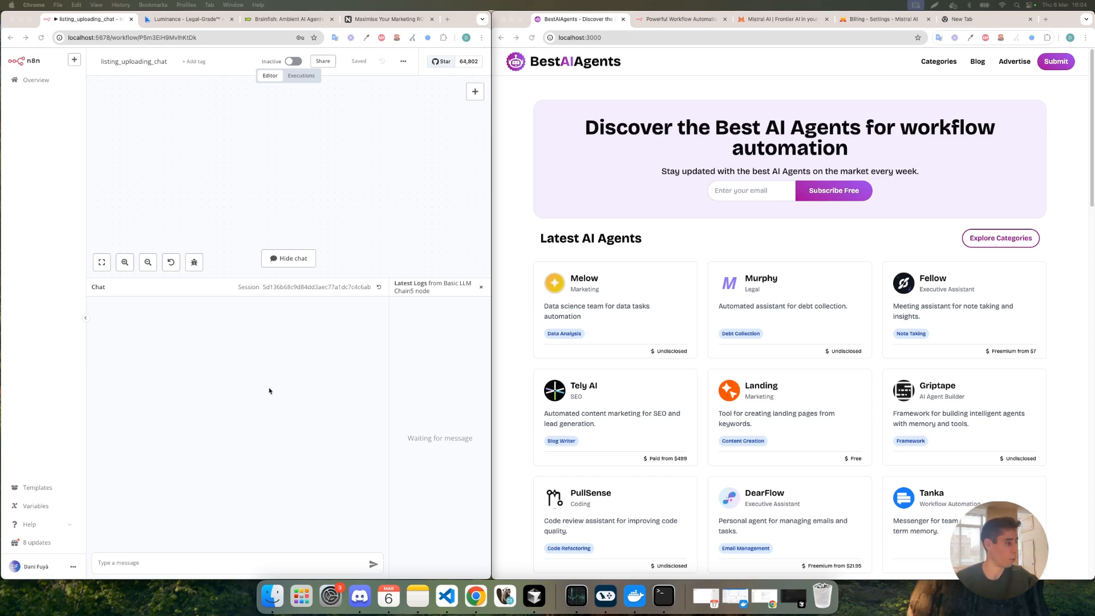
# Look through the Luminance, Brainfish and NYX agent websites.
pyautogui.click(171, 564)
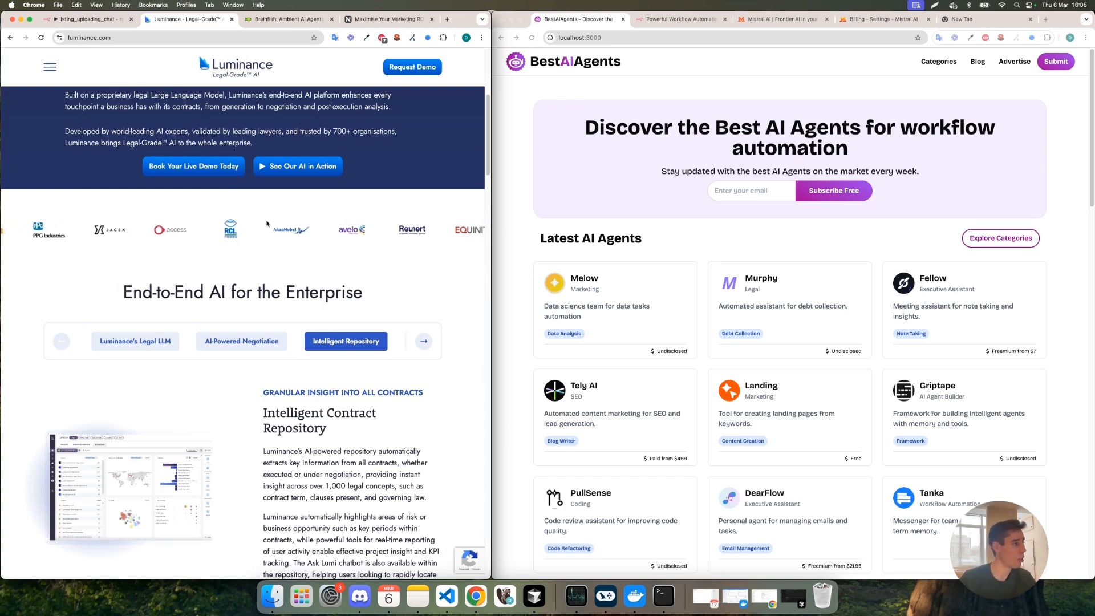
pyautogui.scroll(2, 256, 239)
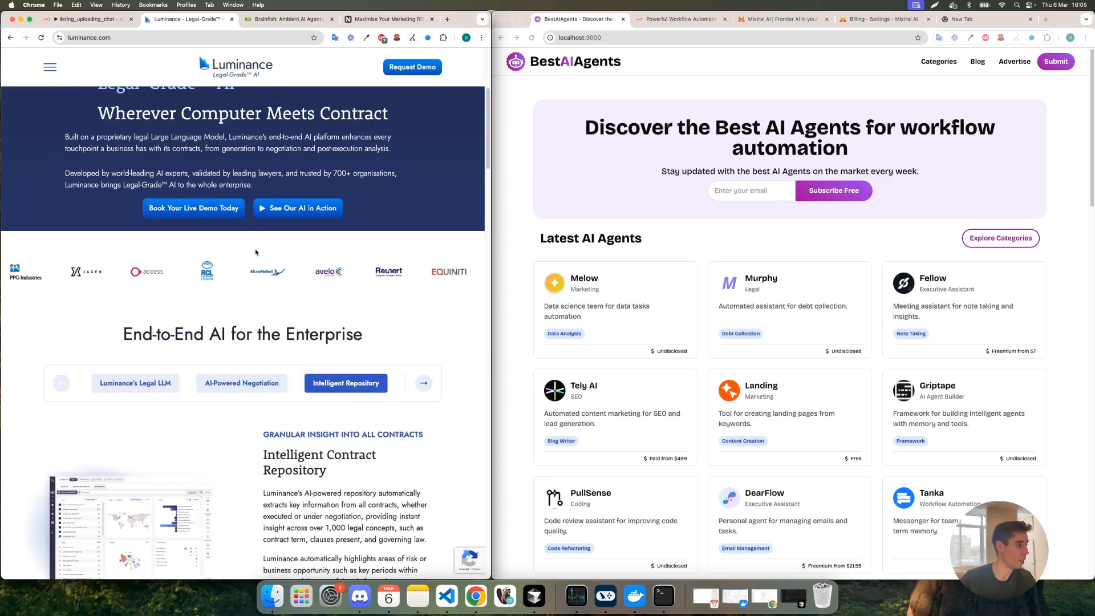
pyautogui.scroll(-5, 256, 251)
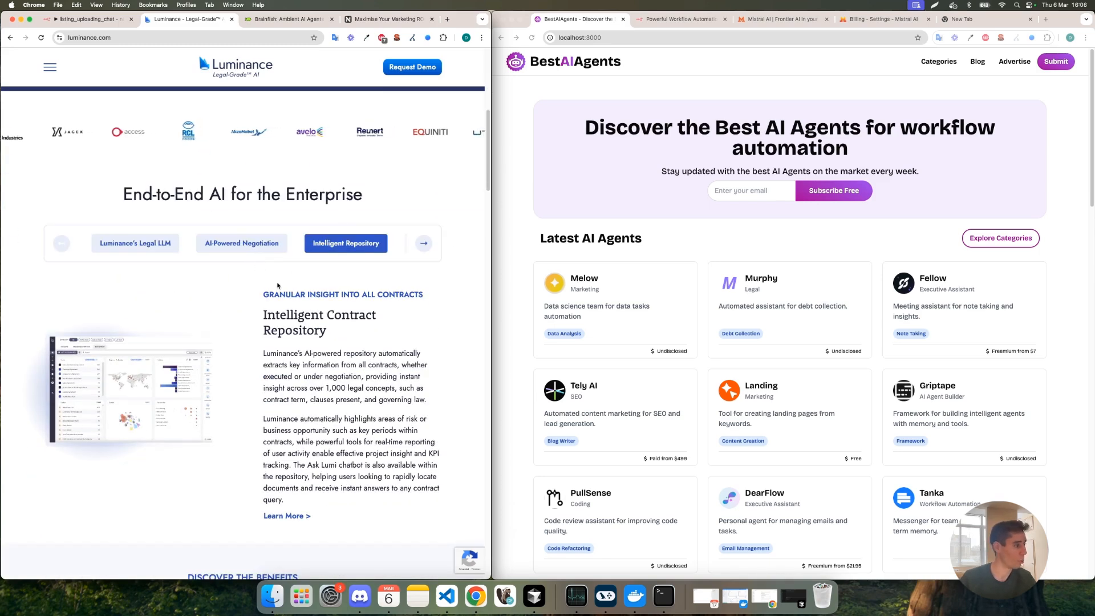
pyautogui.scroll(-5, 277, 285)
pyautogui.click(294, 18)
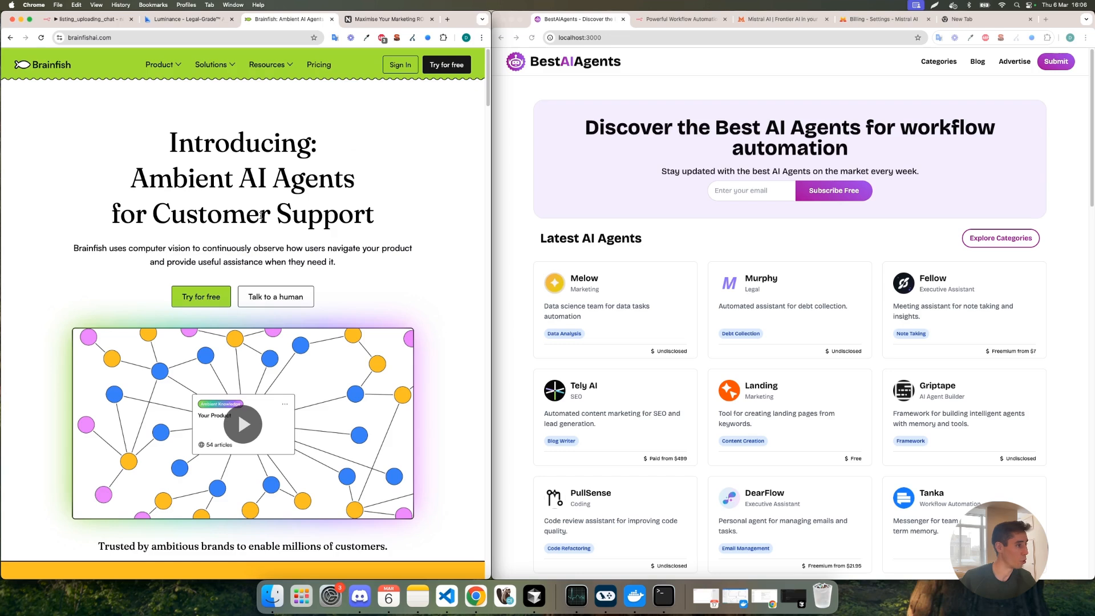
pyautogui.hotkey('ctrl', 'Tab')
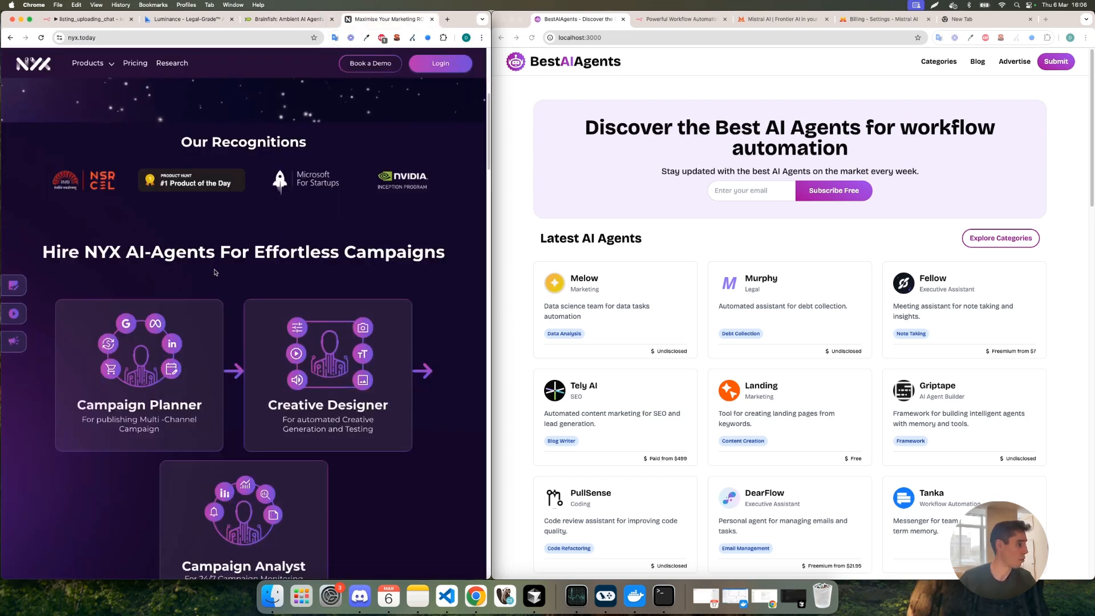
pyautogui.hotkey('ctrl', 'Tab')
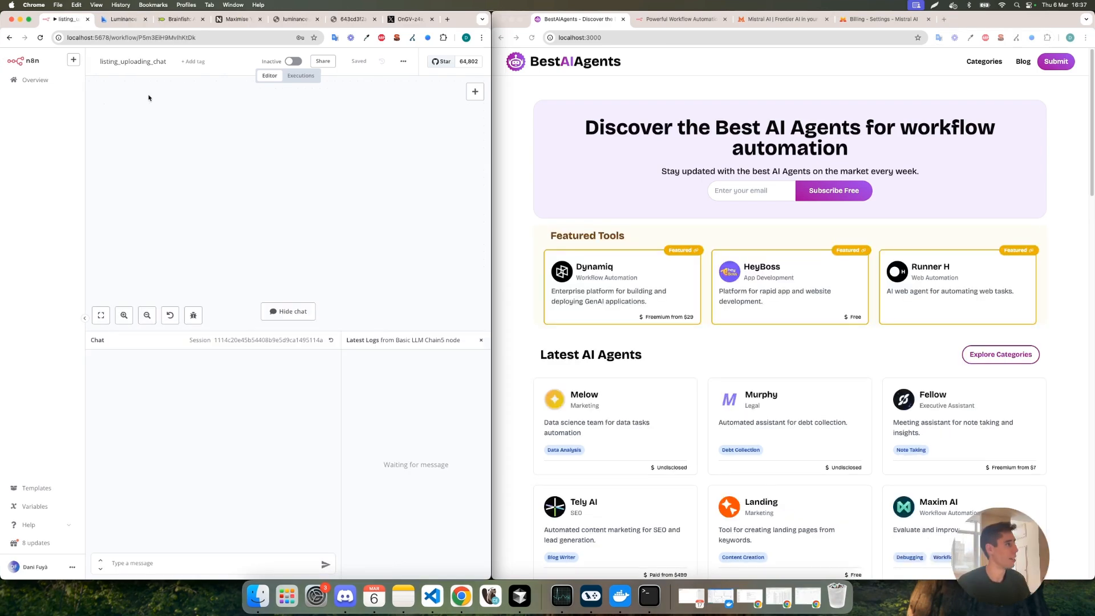
pyautogui.click(122, 18)
pyautogui.click(115, 37)
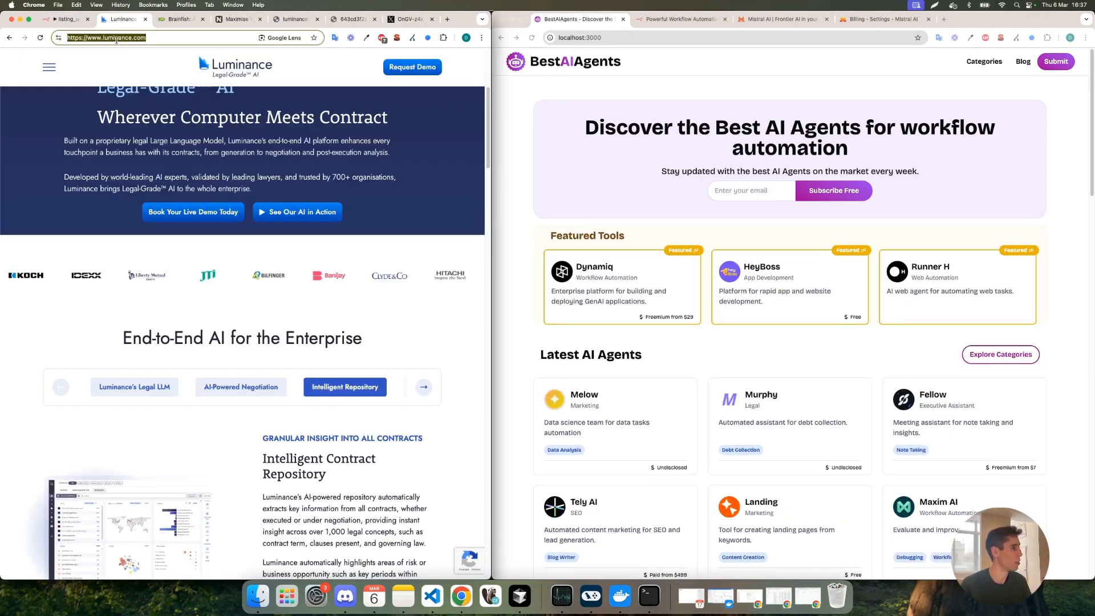
pyautogui.click(65, 19)
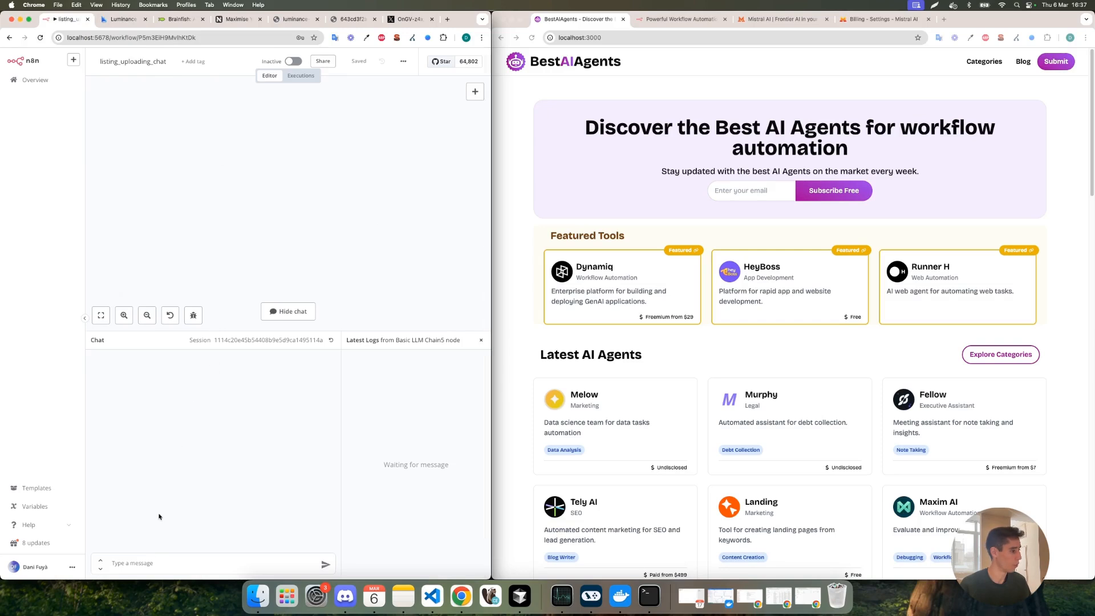
pyautogui.click(150, 559)
pyautogui.write("here it's the url of the agent https://www.luminance.com/ and here the image url")
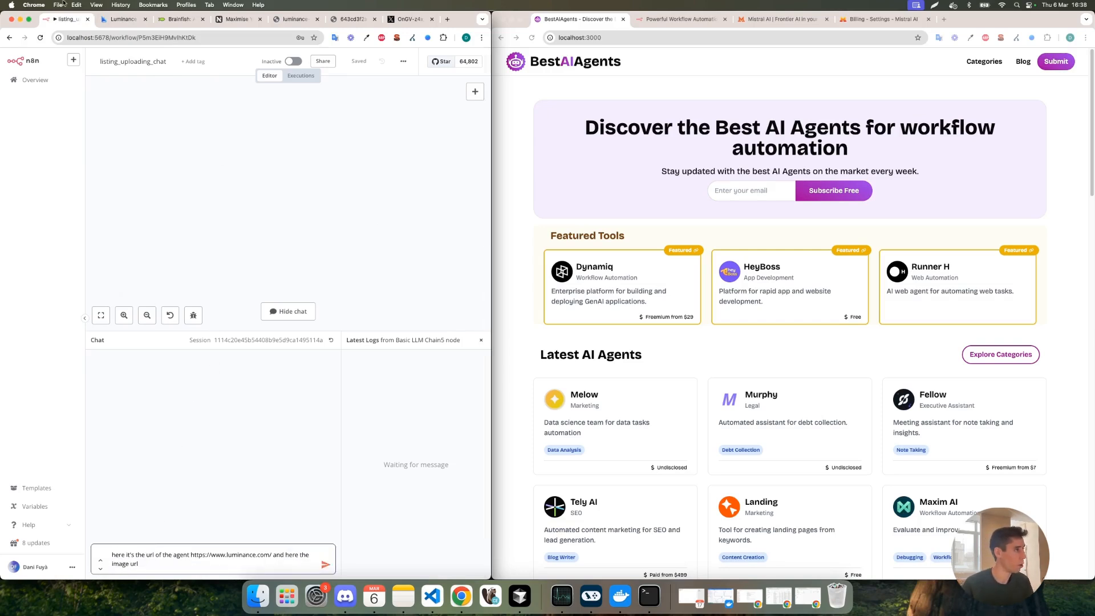
pyautogui.click(288, 18)
pyautogui.click(66, 18)
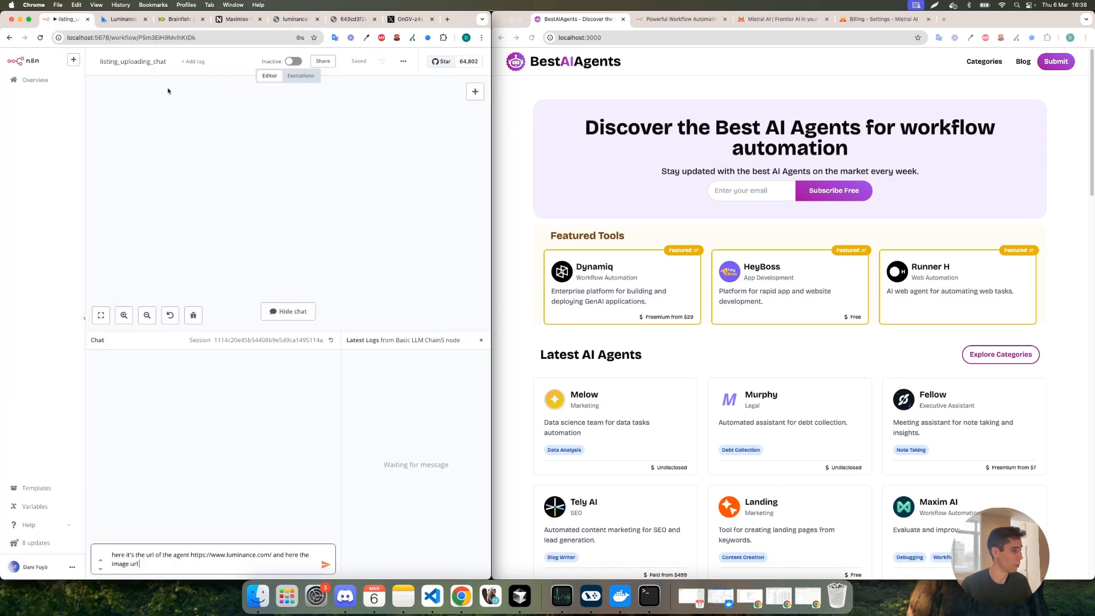
pyautogui.write('https://www.luminance.com/img/luminance-icon2.png')
pyautogui.press('Return')
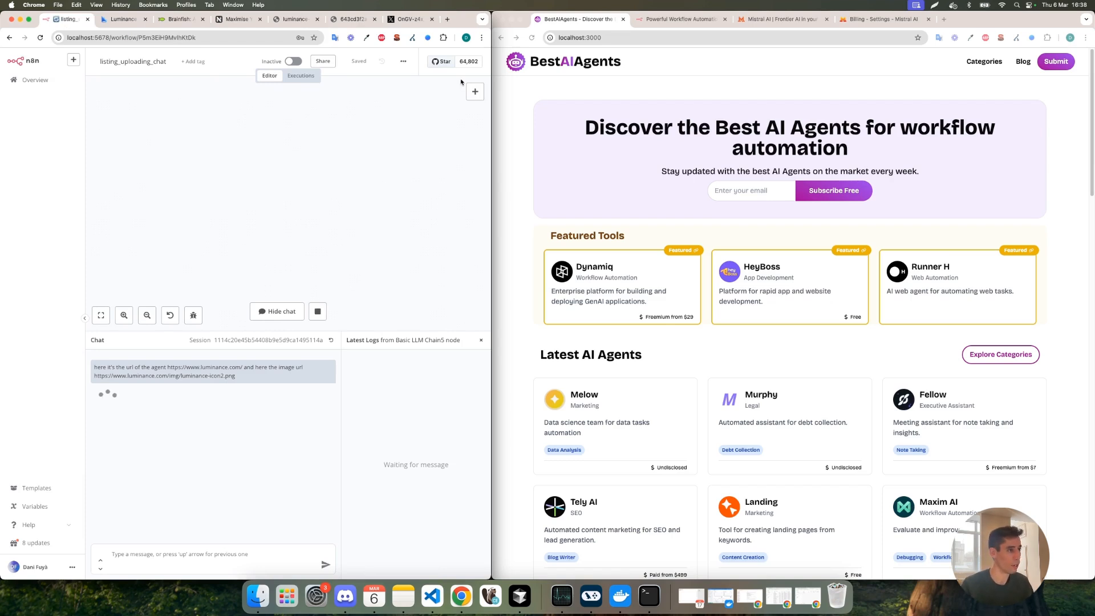
# Reload the local BestAIAgents homepage, open the Luminance listing and review its description, features and use cases.
pyautogui.click(546, 137)
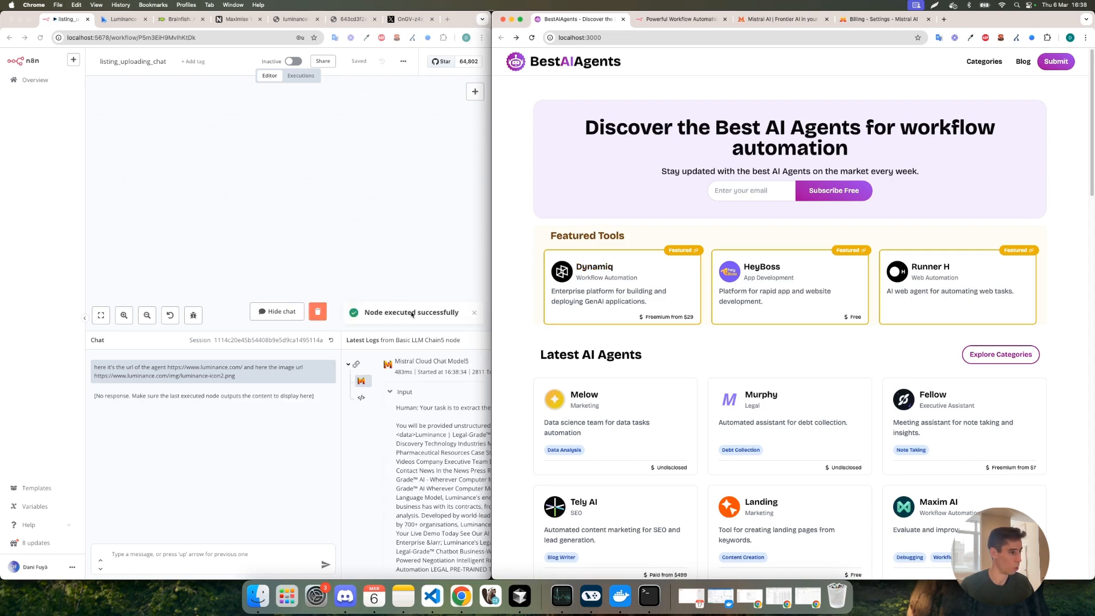
pyautogui.click(532, 37)
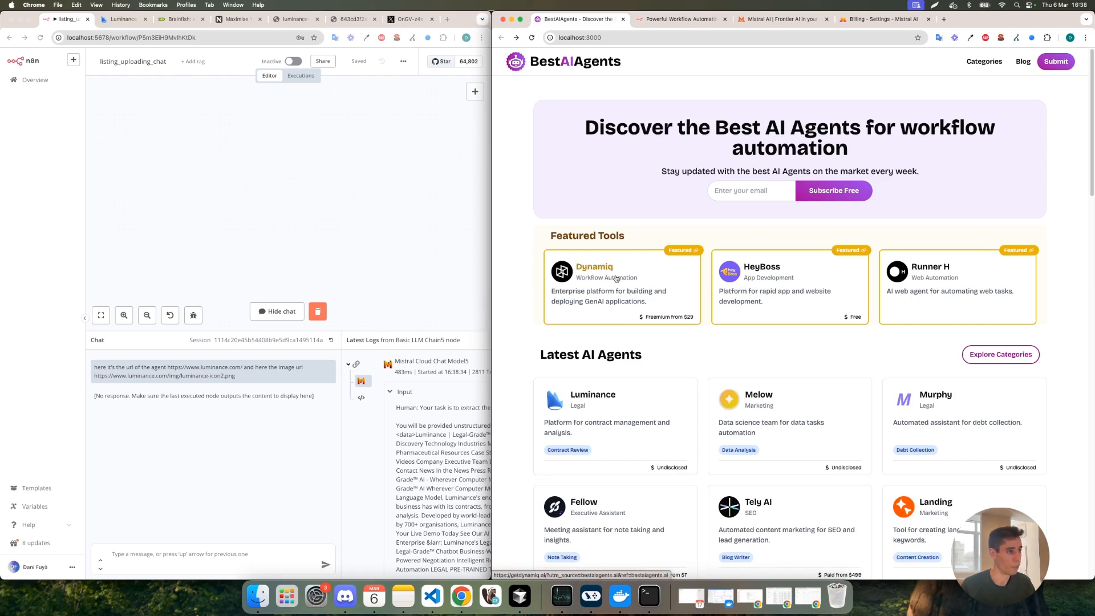
pyautogui.click(545, 385)
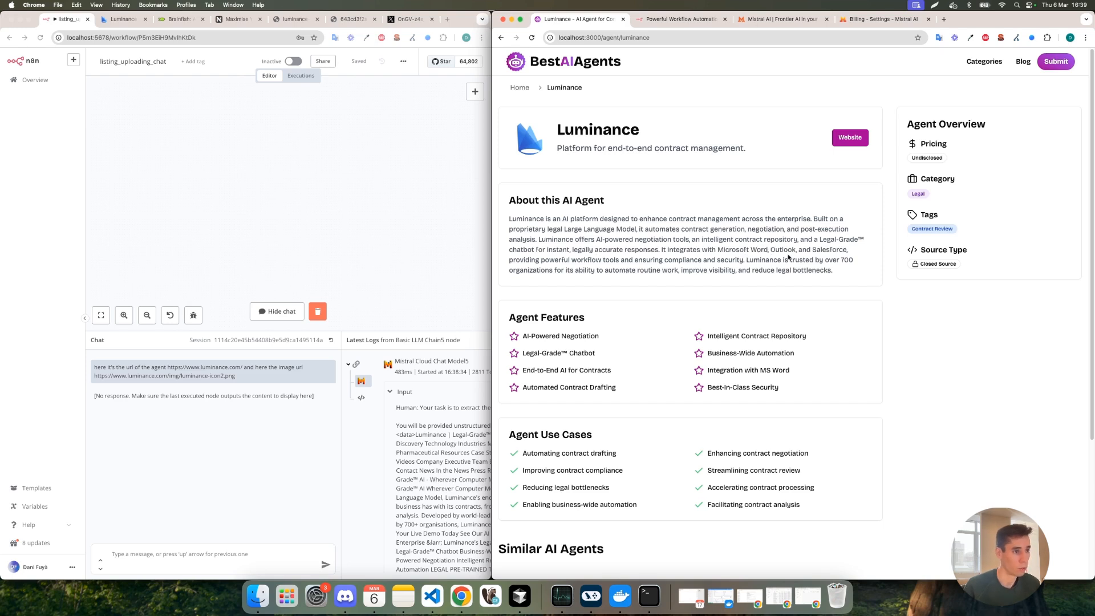
pyautogui.scroll(-2, 585, 325)
pyautogui.scroll(-1, 551, 291)
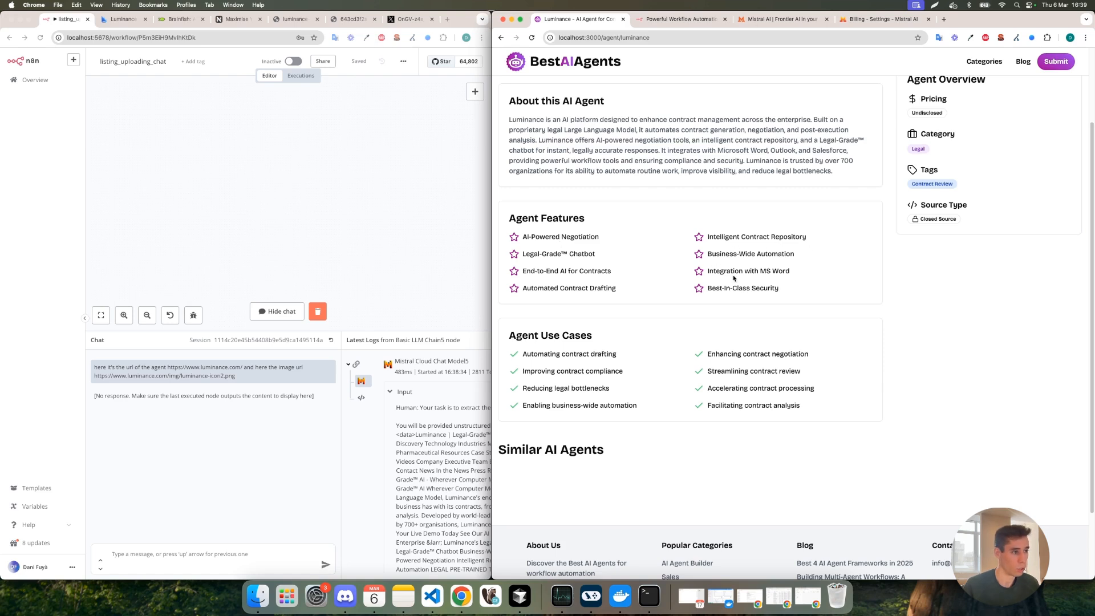
pyautogui.scroll(-1, 581, 335)
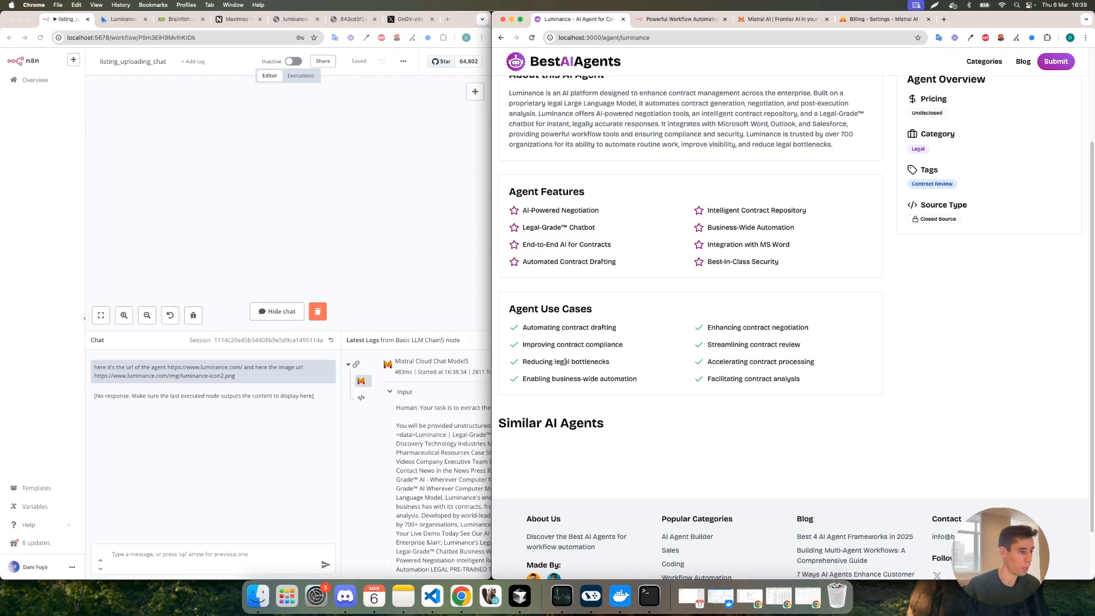
pyautogui.scroll(4, 577, 360)
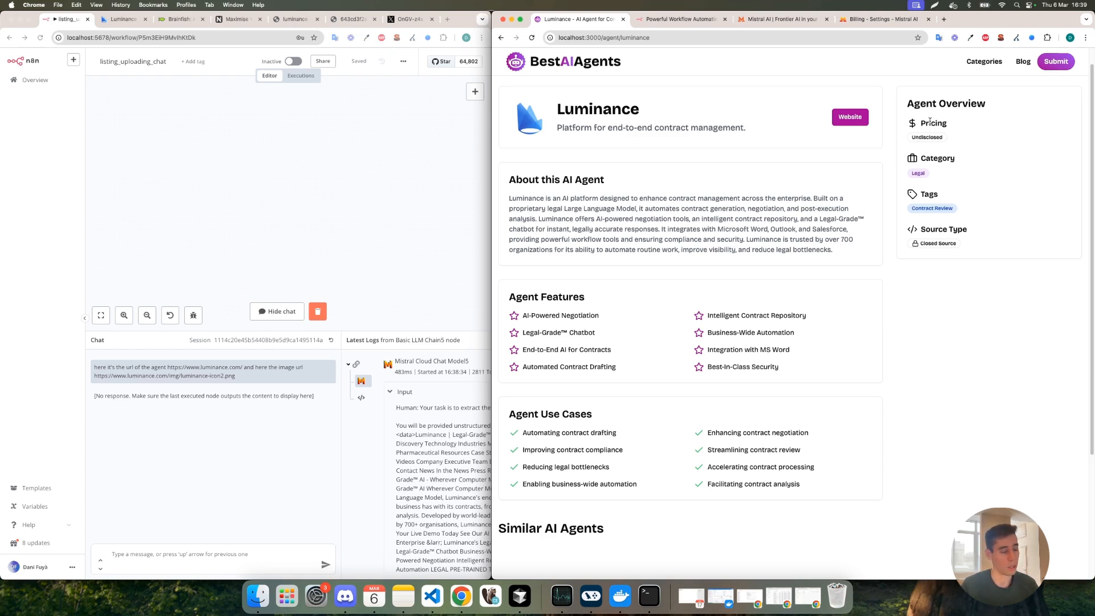
# Look through the Luminance website and its navigation menu, and return to the workflow chat.
pyautogui.click(109, 23)
pyautogui.scroll(-15, 148, 139)
pyautogui.scroll(-10, 147, 139)
pyautogui.click(49, 67)
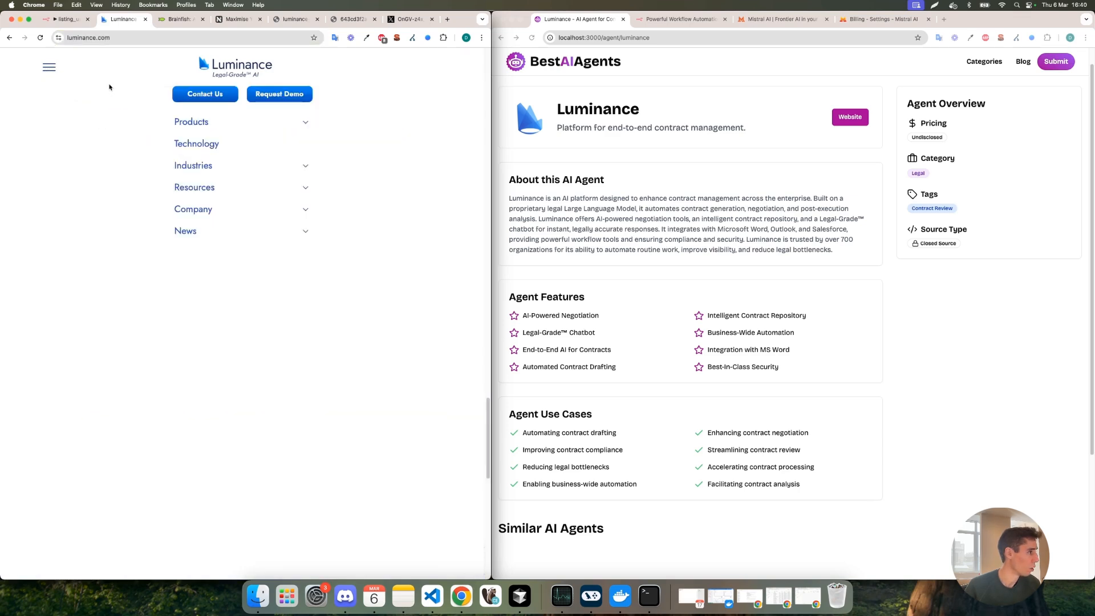
pyautogui.click(67, 21)
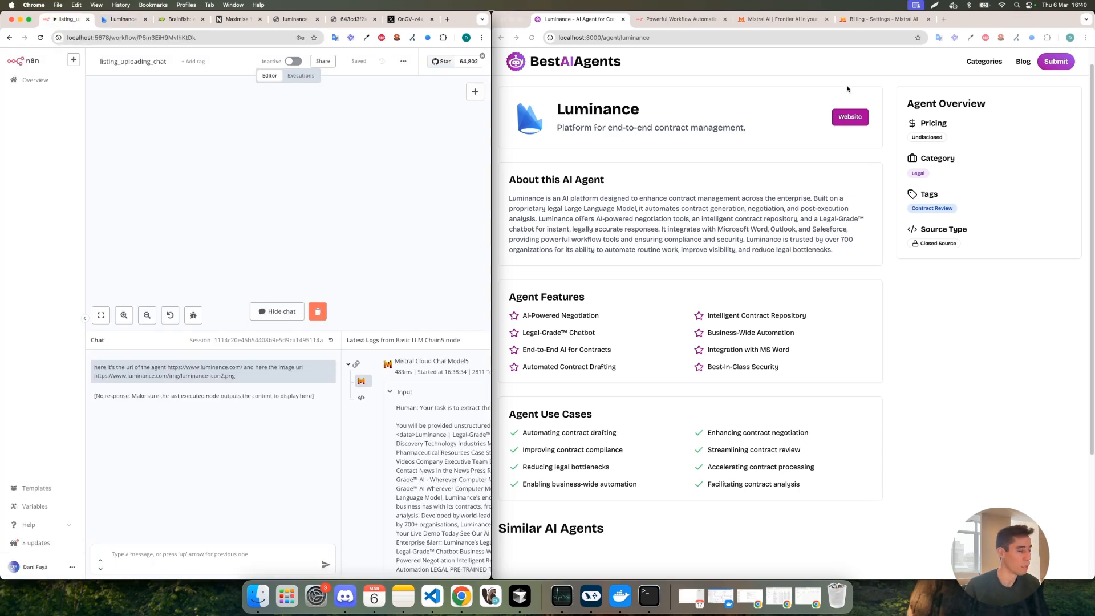
# Check the Luminance listing's agent overview and go back to the directory homepage.
pyautogui.click(941, 155)
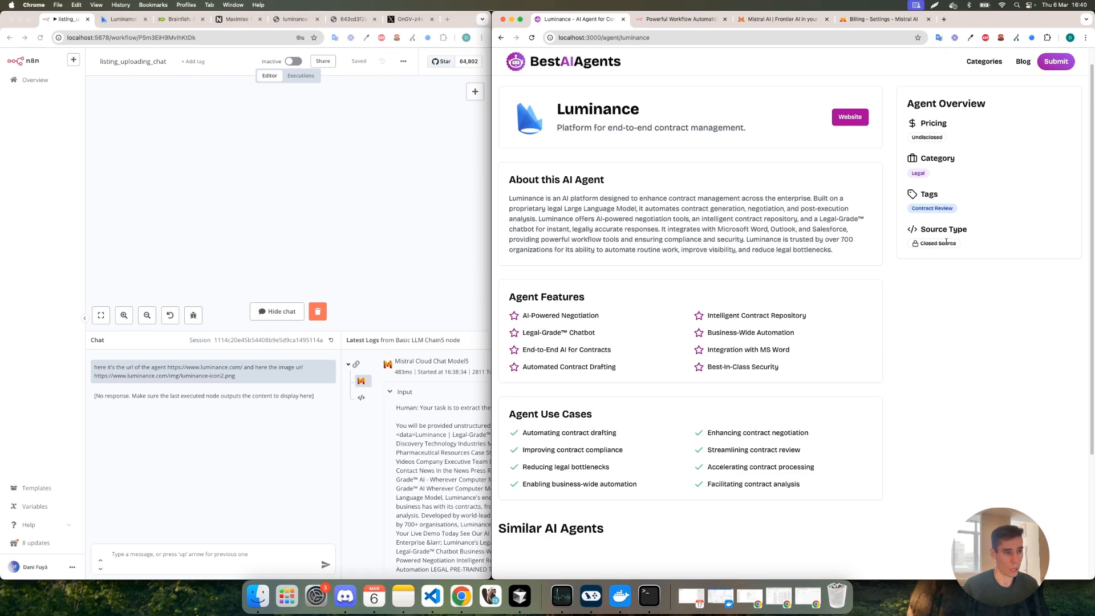
pyautogui.scroll(1, 643, 218)
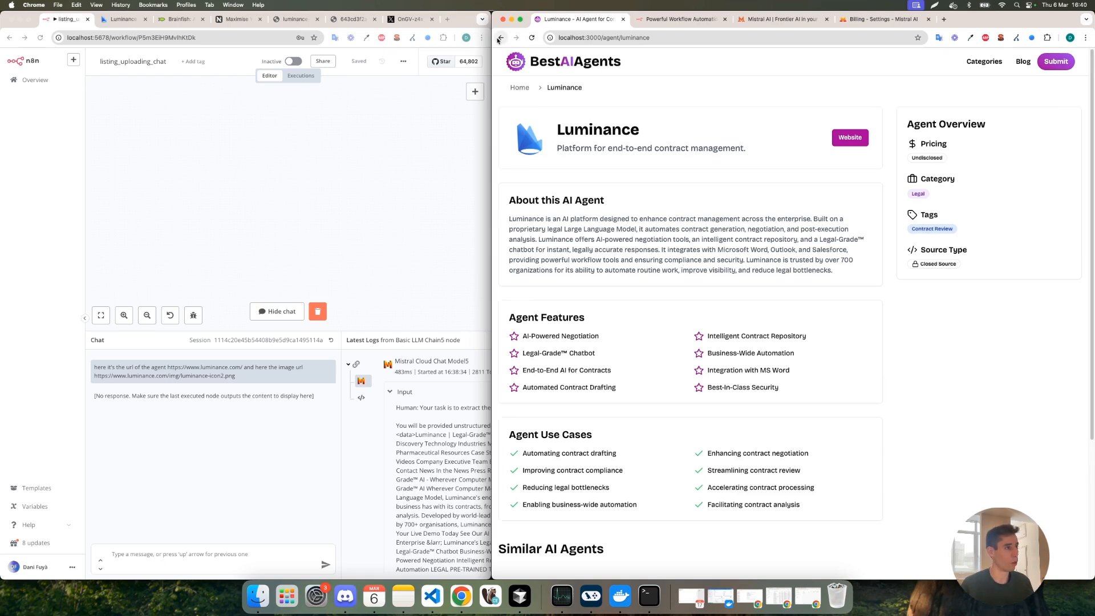
pyautogui.click(500, 38)
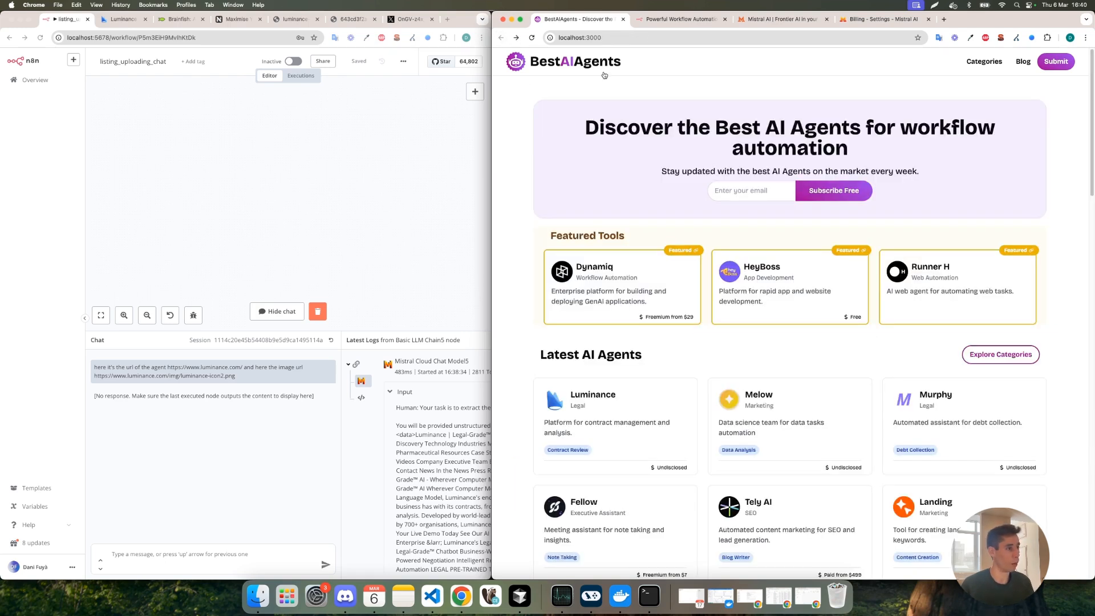
pyautogui.click(189, 21)
pyautogui.click(131, 36)
pyautogui.click(67, 19)
pyautogui.click(112, 564)
pyautogui.write("here it's th")
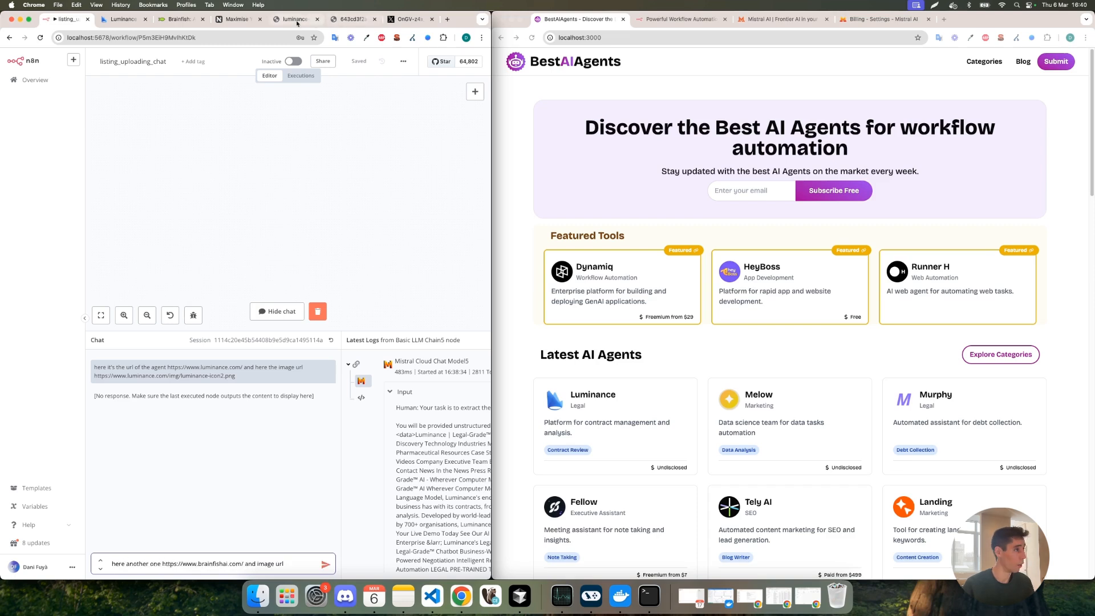
# Add the address of the green fish logo image hosted on cdn.prod.website-files.com to the chat message and send it to the workflow.
pyautogui.click(295, 21)
pyautogui.click(346, 21)
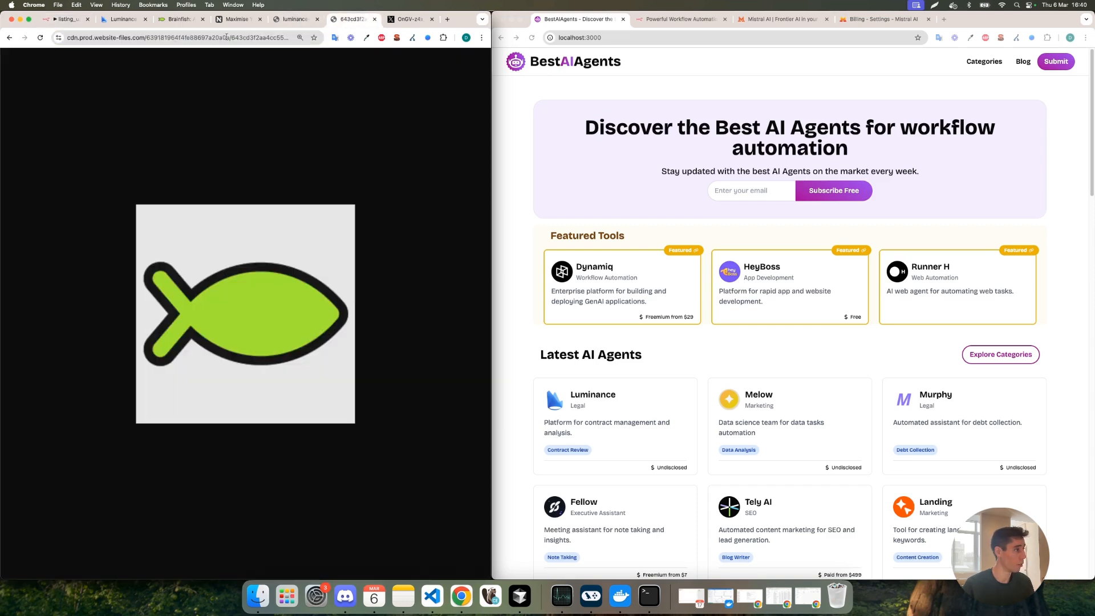
pyautogui.click(165, 37)
pyautogui.press('super+c')
pyautogui.click(67, 19)
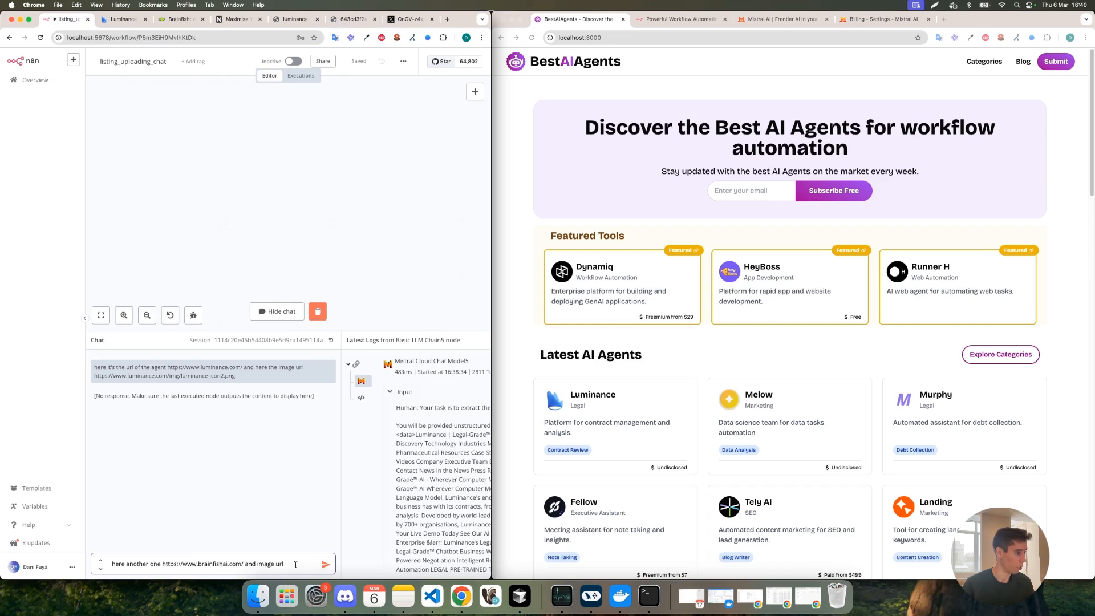
pyautogui.press('super+v')
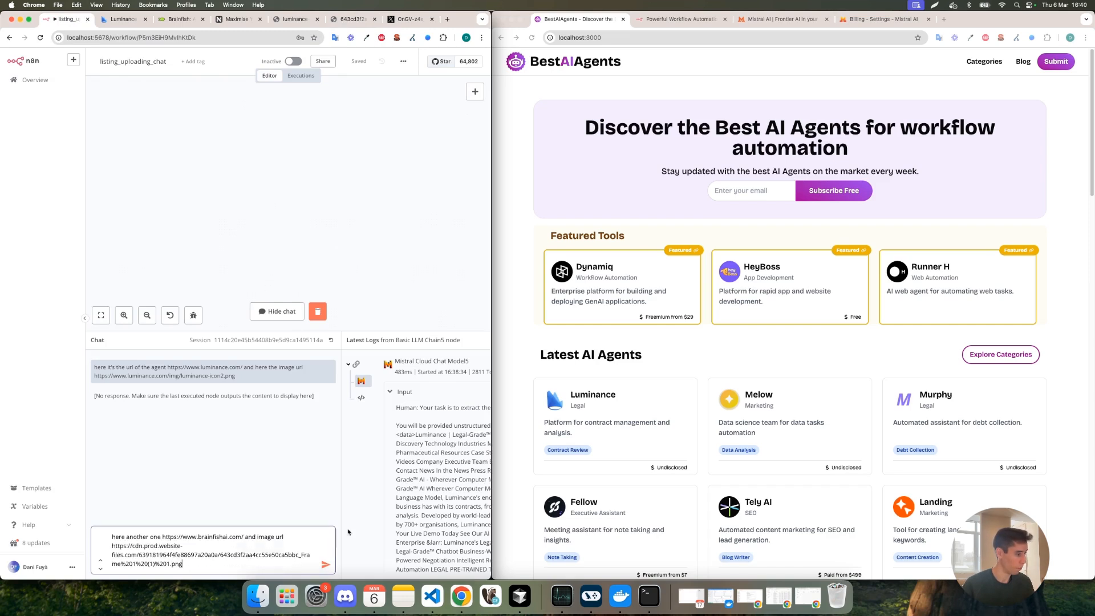
pyautogui.click(325, 565)
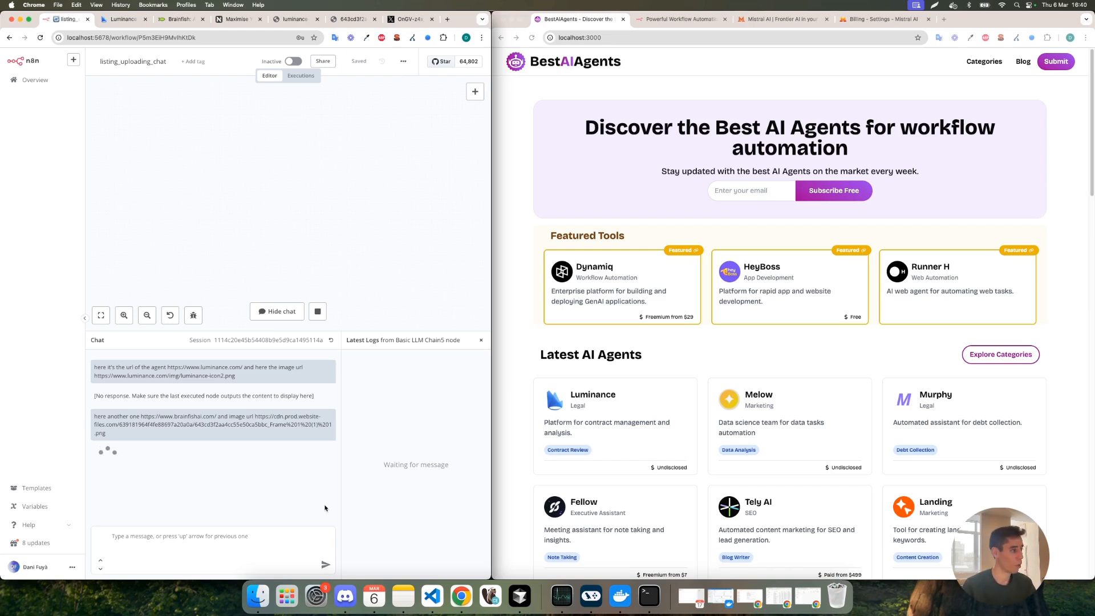
pyautogui.click(352, 19)
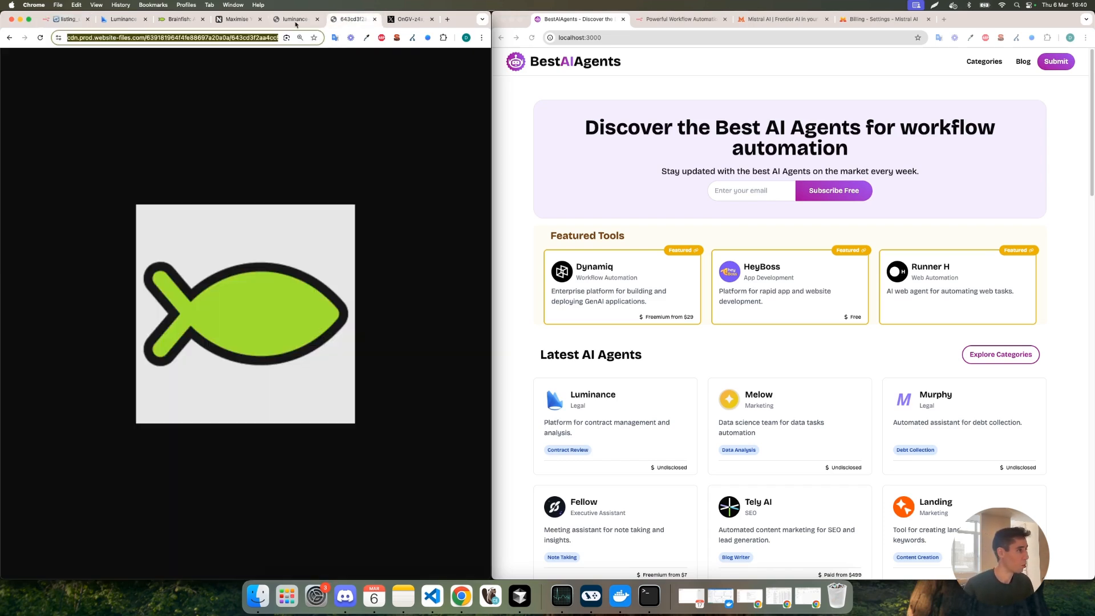
pyautogui.click(408, 19)
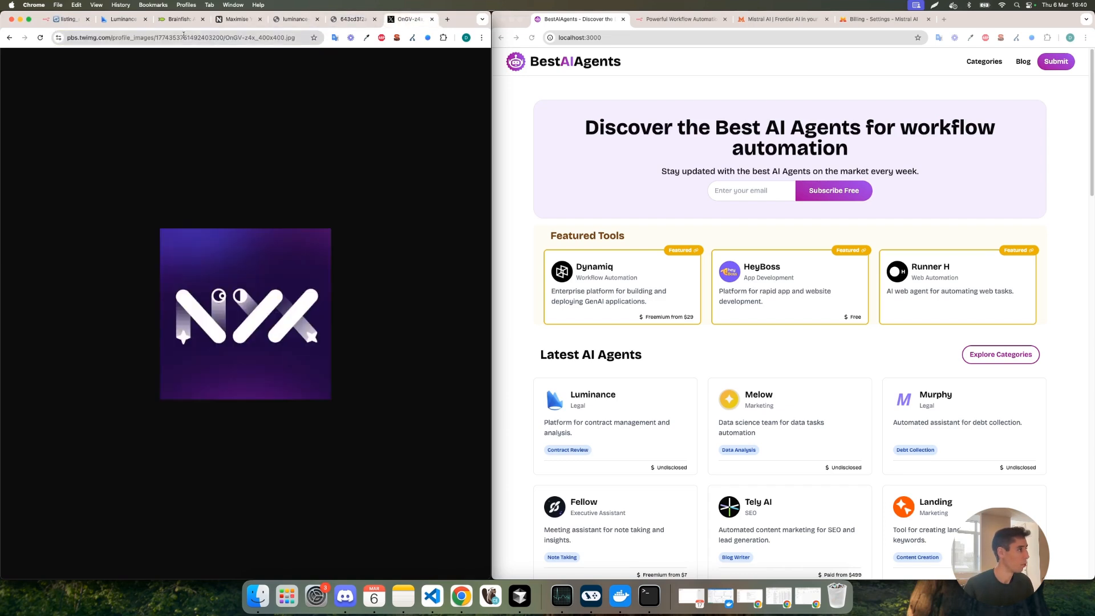
pyautogui.click(184, 35)
pyautogui.press('super+c')
pyautogui.press('super+1')
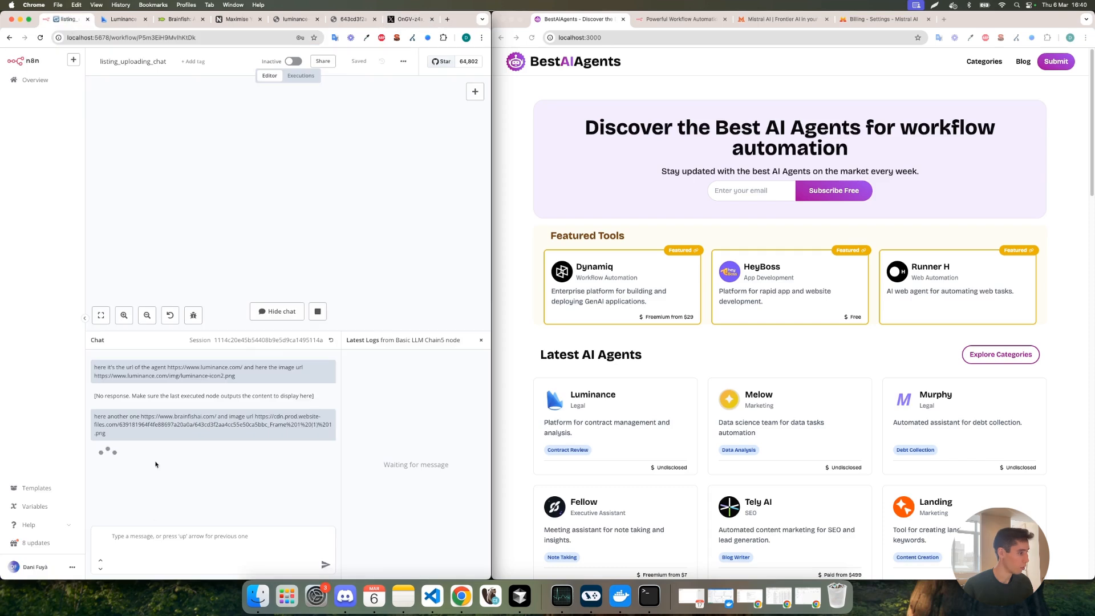
pyautogui.press('super+v')
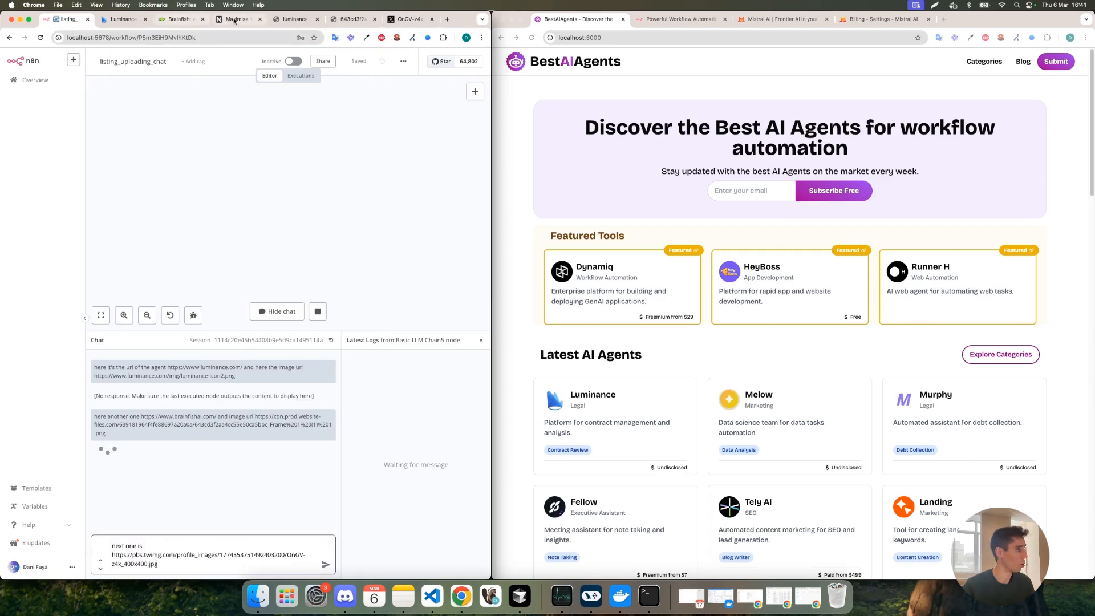
# Copy the NYX website address, return to the workflow chat and reload the BestAIAgents homepage.
pyautogui.click(237, 19)
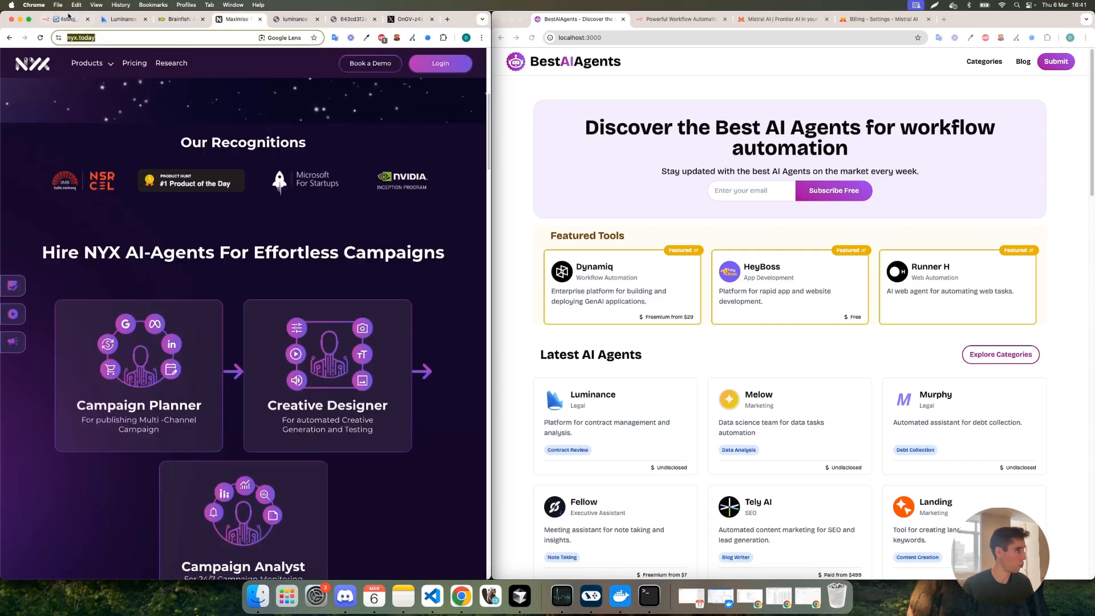
pyautogui.press('super+1')
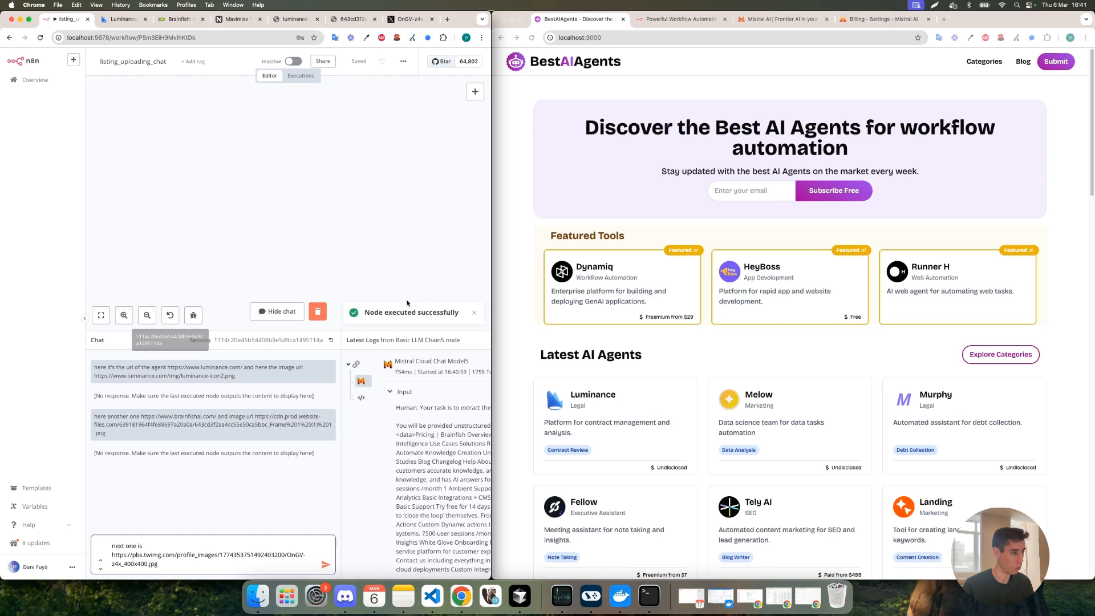
pyautogui.click(531, 38)
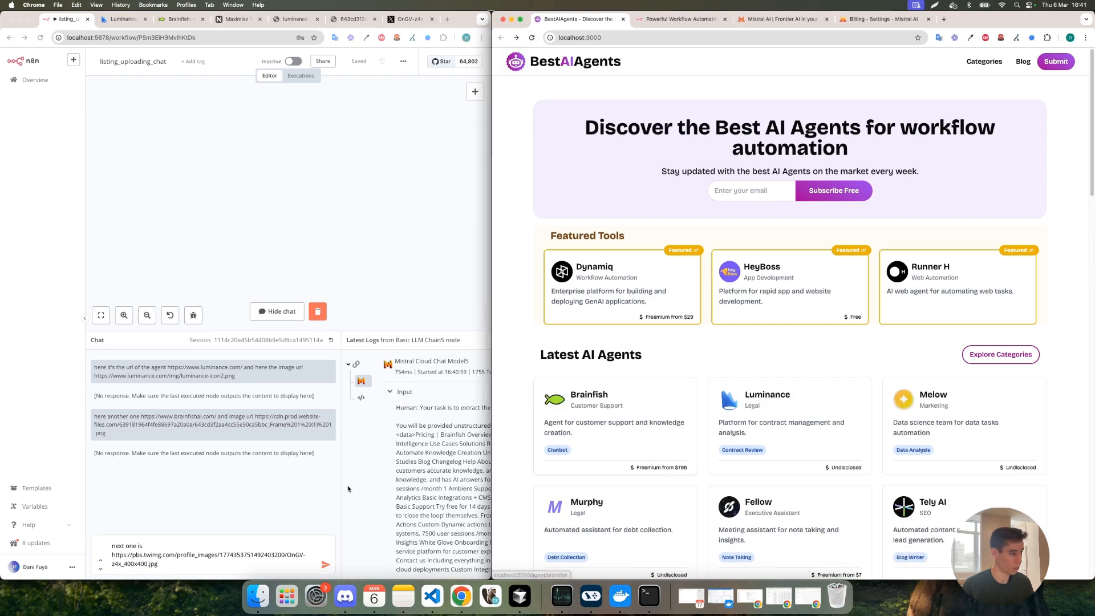
pyautogui.click(162, 543)
pyautogui.doubleClick(164, 543)
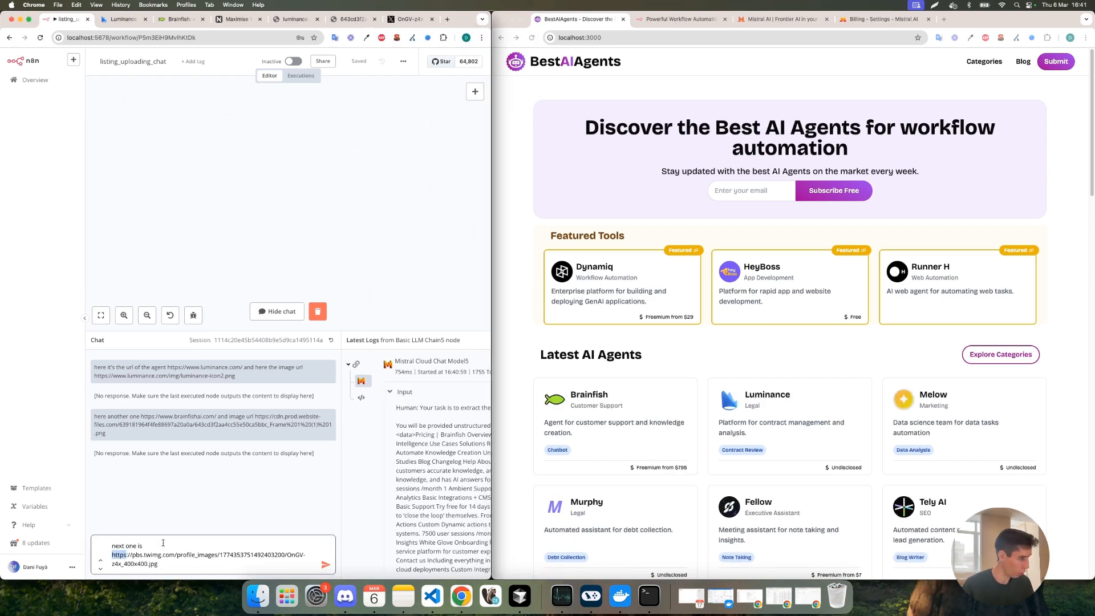
pyautogui.click(164, 542)
pyautogui.press('super+v')
pyautogui.write('and the iamge.')
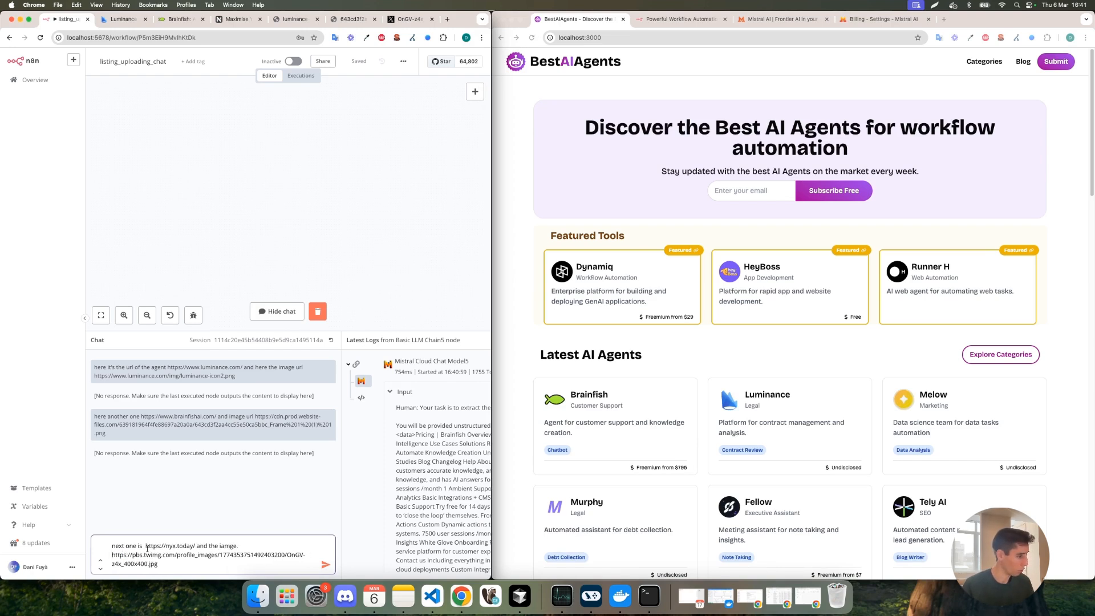
pyautogui.press('BackSpace')
pyautogui.press('BackSpace')
# Open the Brainfish listing and compare its details with the pricing page and homepage of the Brainfish website.
pyautogui.click(605, 404)
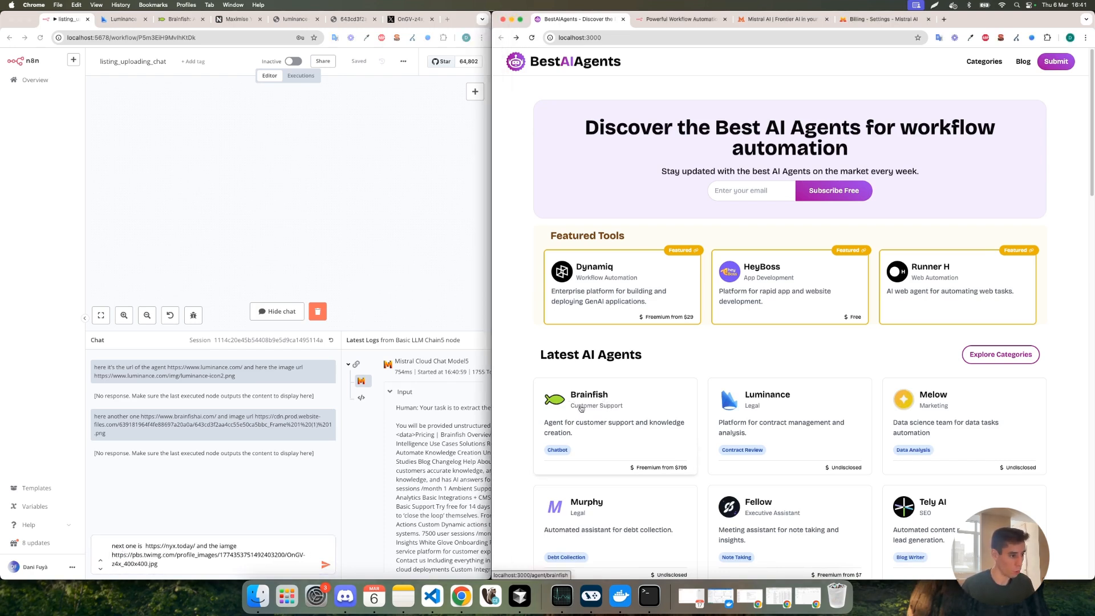
pyautogui.click(570, 412)
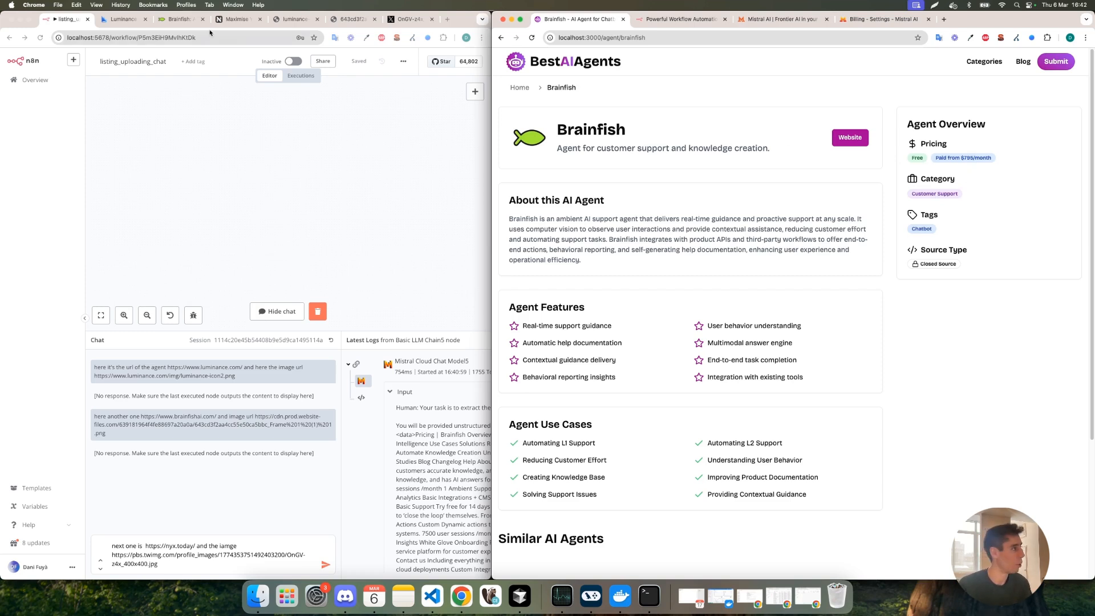
pyautogui.click(172, 20)
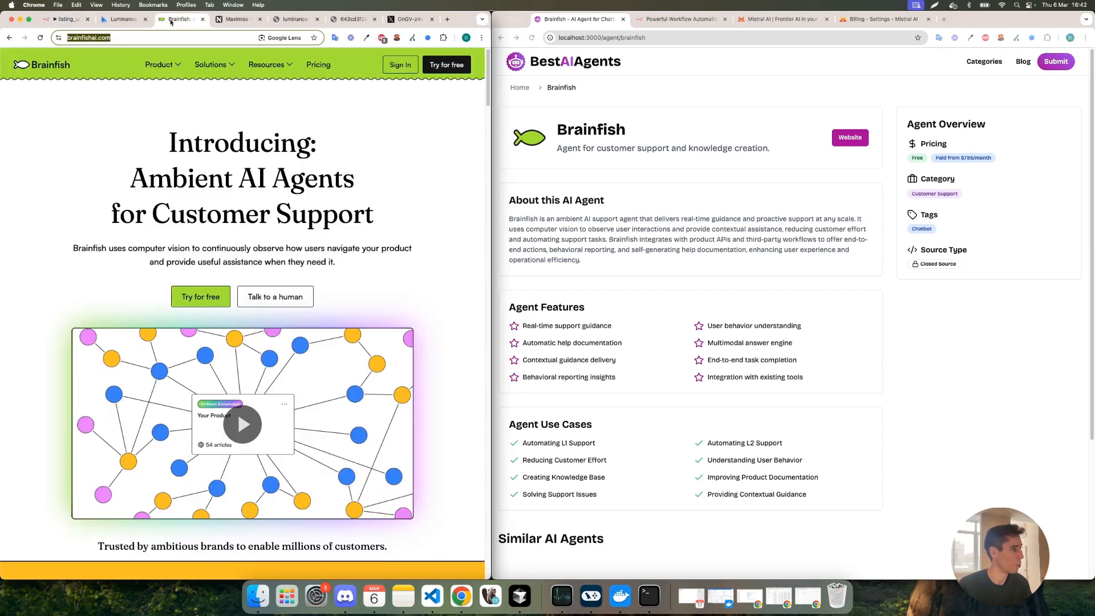
pyautogui.click(318, 66)
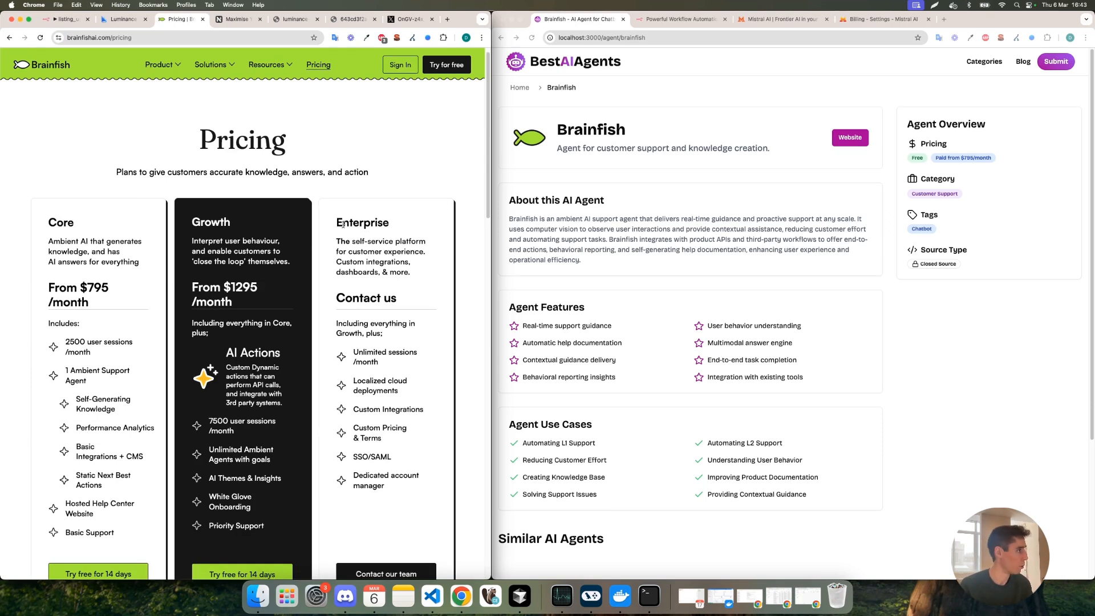
pyautogui.click(812, 156)
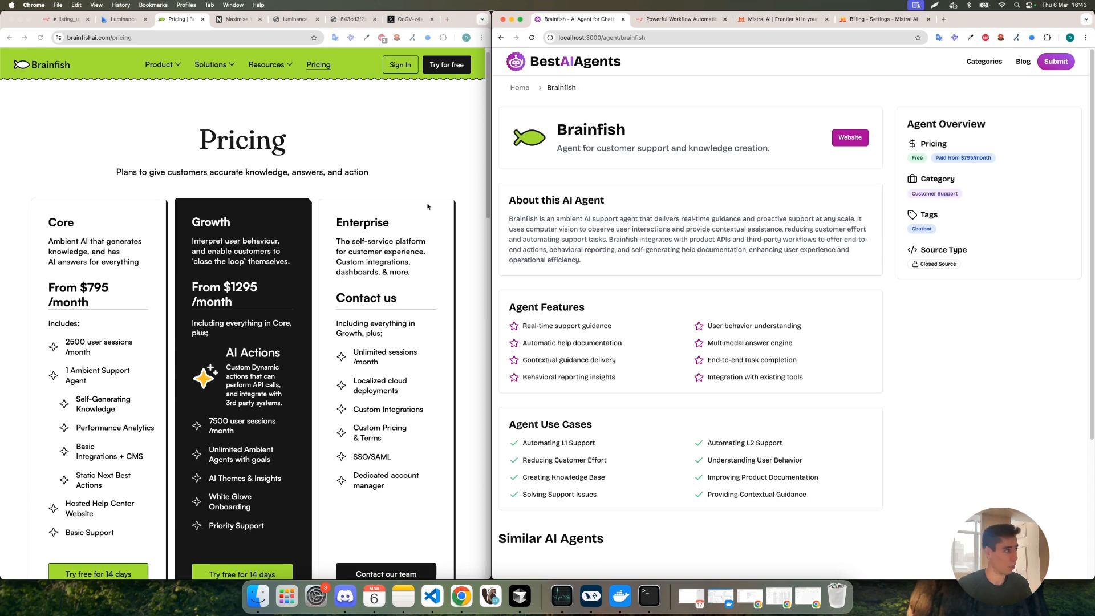
pyautogui.click(39, 65)
pyautogui.scroll(-10, 250, 122)
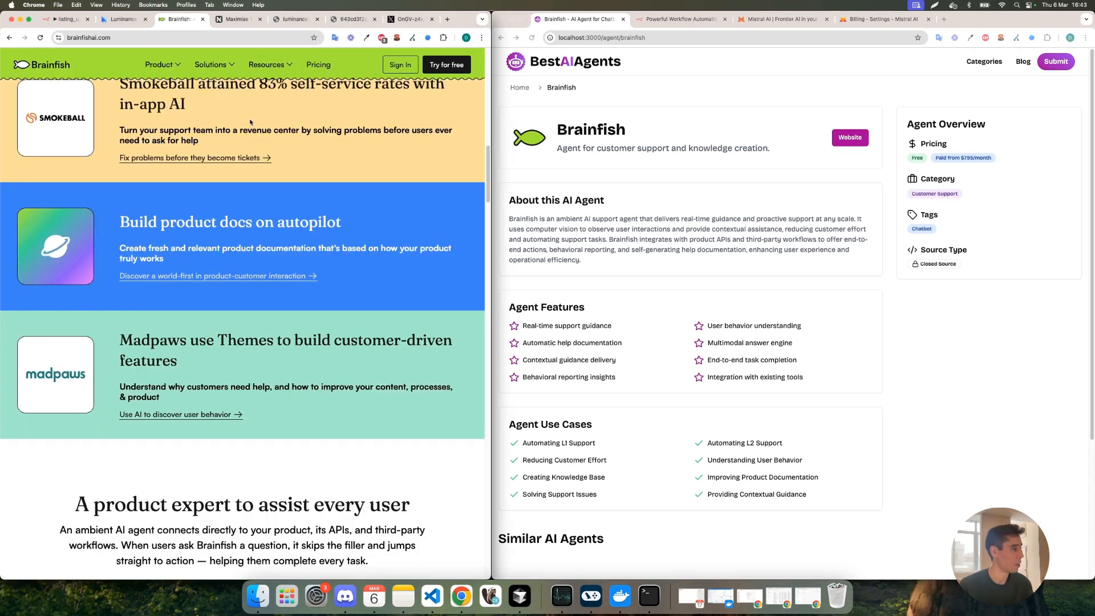
# Check the Brainfish and NYX logo images, return to the workflow chat and send the prepared NYX message.
pyautogui.click(68, 19)
pyautogui.click(351, 18)
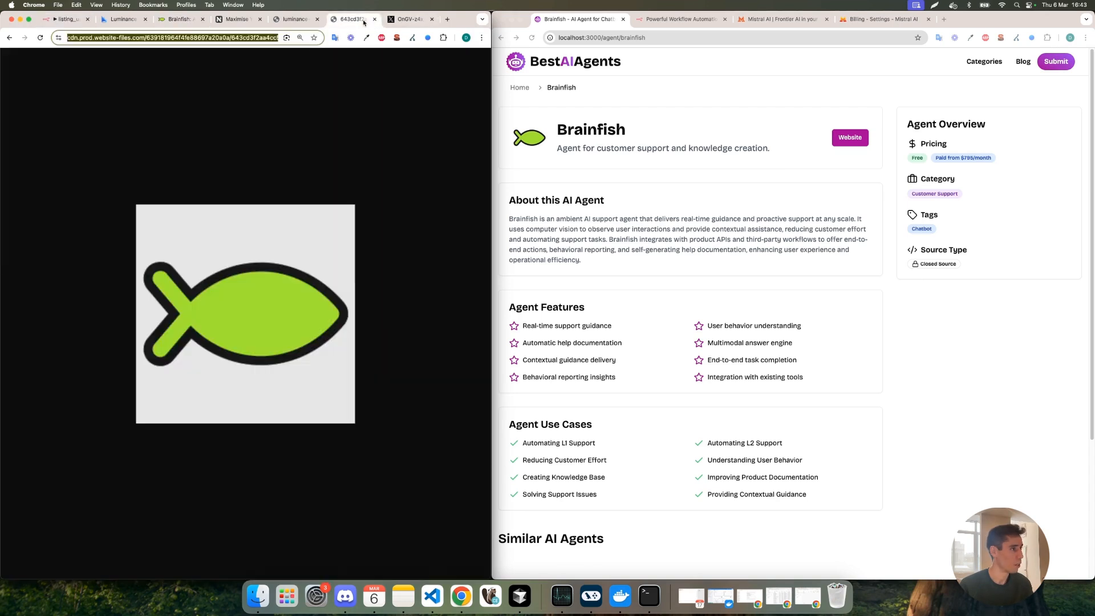
pyautogui.click(399, 18)
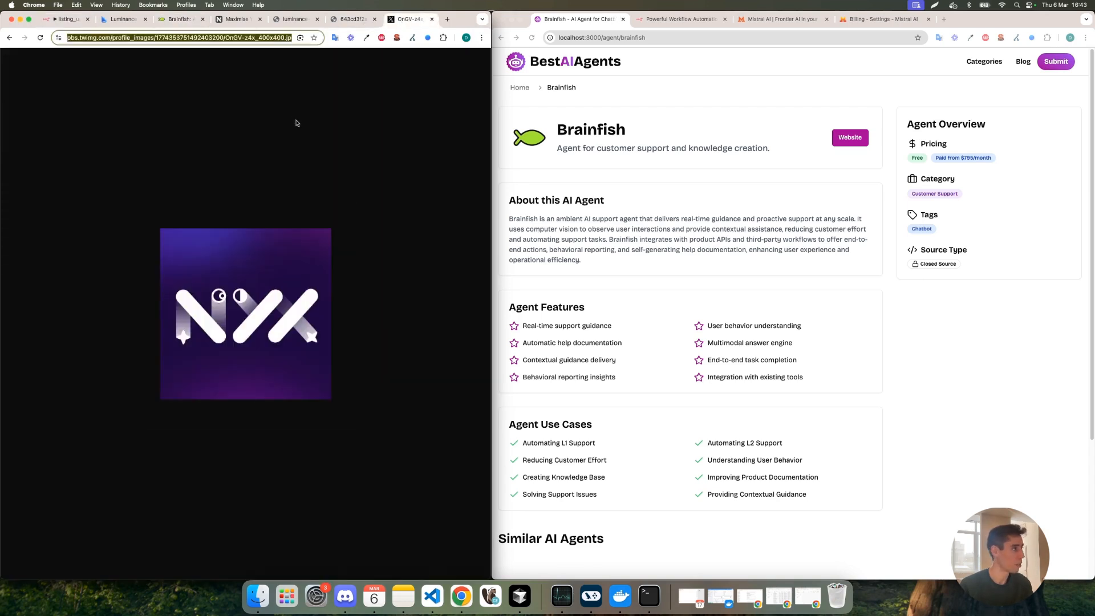
pyautogui.press('super+1')
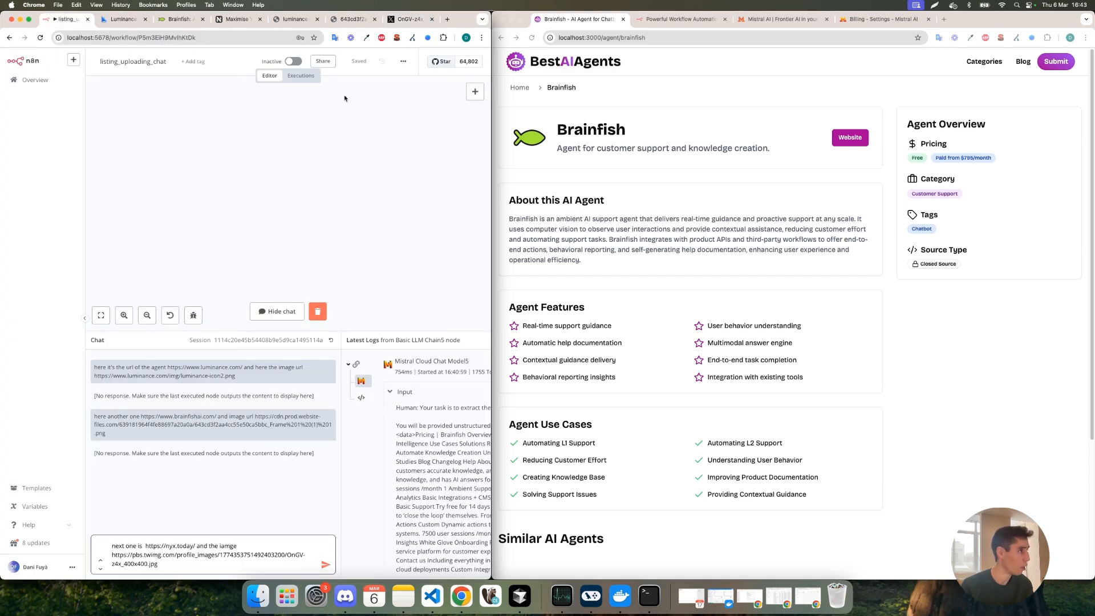
pyautogui.click(323, 566)
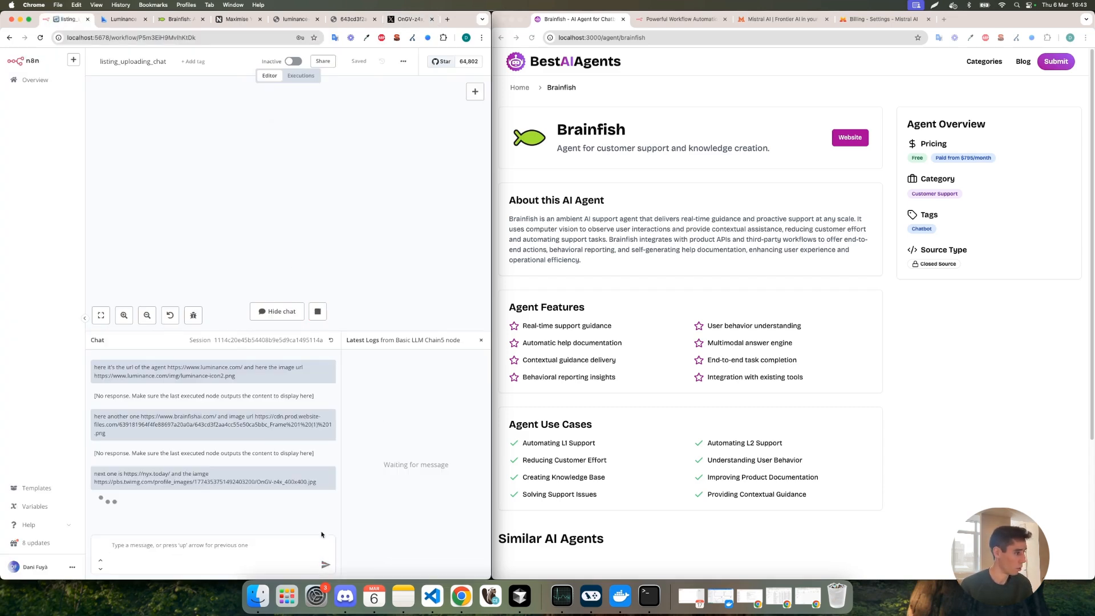
# Go back to the BestAIAgents homepage and open the NYX AI listing.
pyautogui.click(539, 65)
pyautogui.click(538, 65)
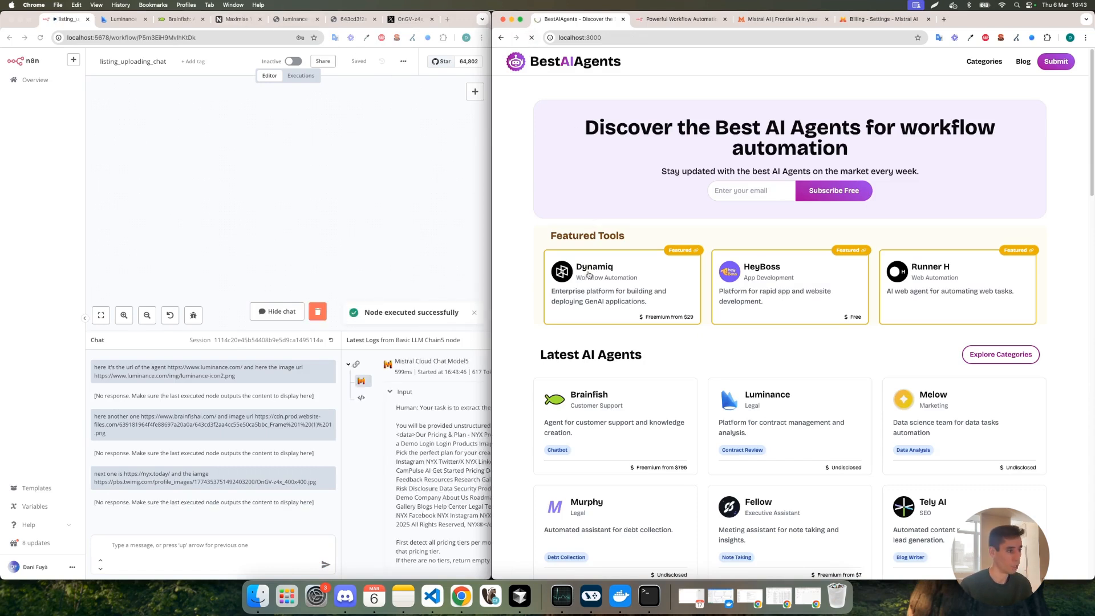
pyautogui.click(644, 394)
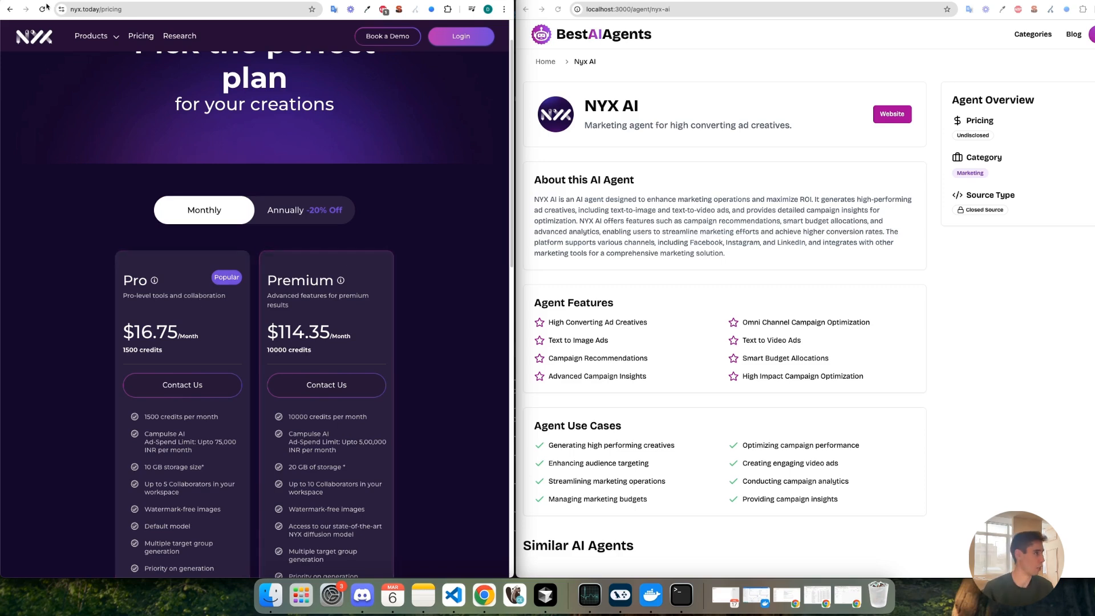
# Reload the NYX pricing page several times to examine how its pricing plans load.
pyautogui.click(43, 9)
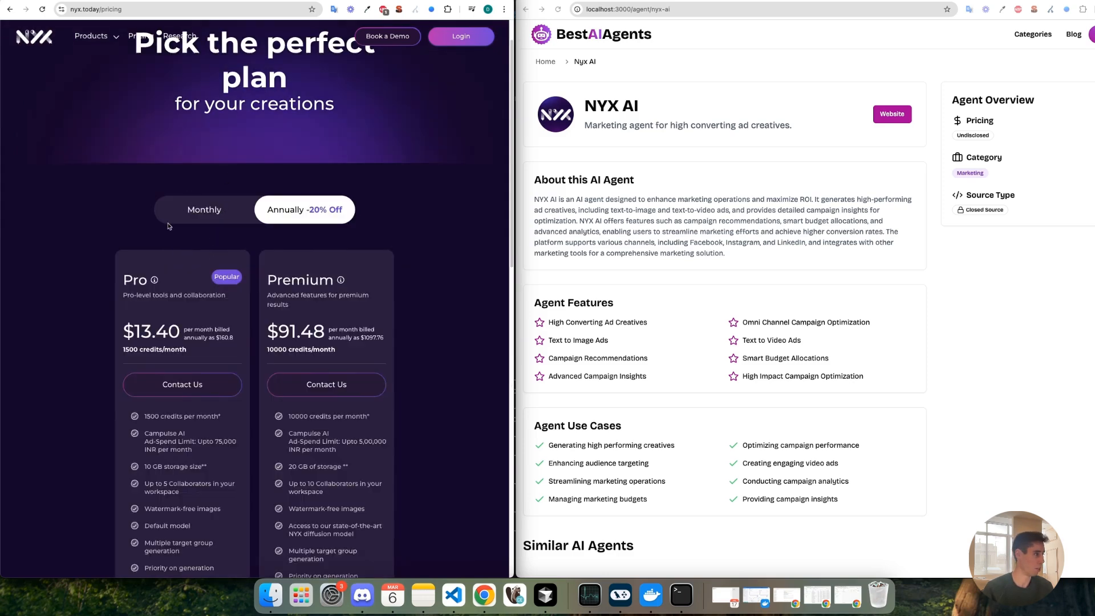
pyautogui.click(43, 10)
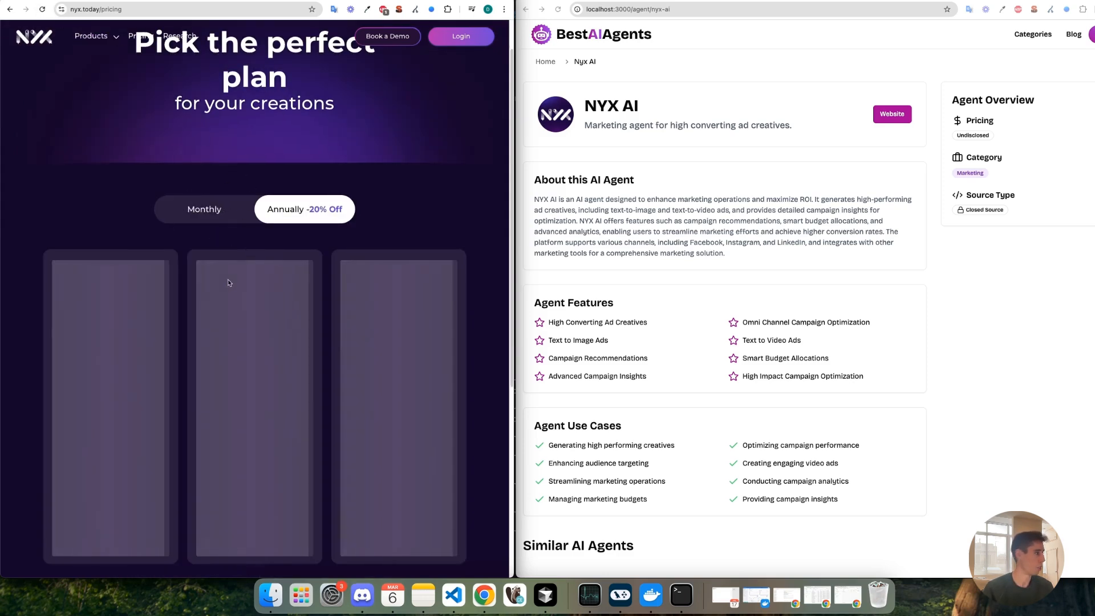
pyautogui.click(43, 9)
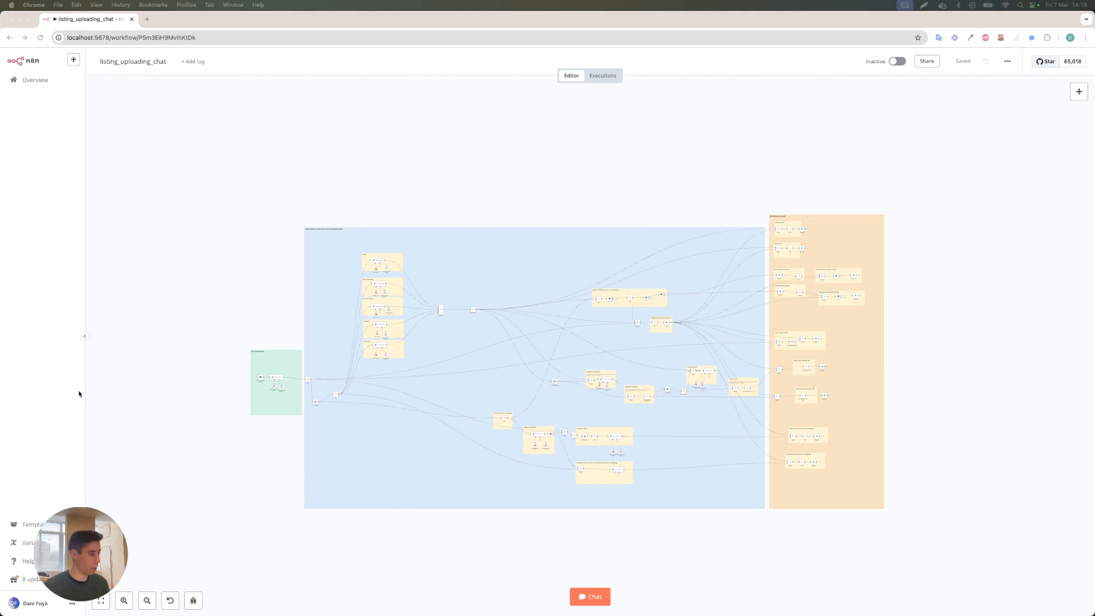
# Look over the listing_uploading_chat workflow's main sections: chat interface, information extraction and classification, and database inserts.
pyautogui.scroll(2, 223, 377)
pyautogui.scroll(3, 258, 436)
pyautogui.scroll(4, 258, 436)
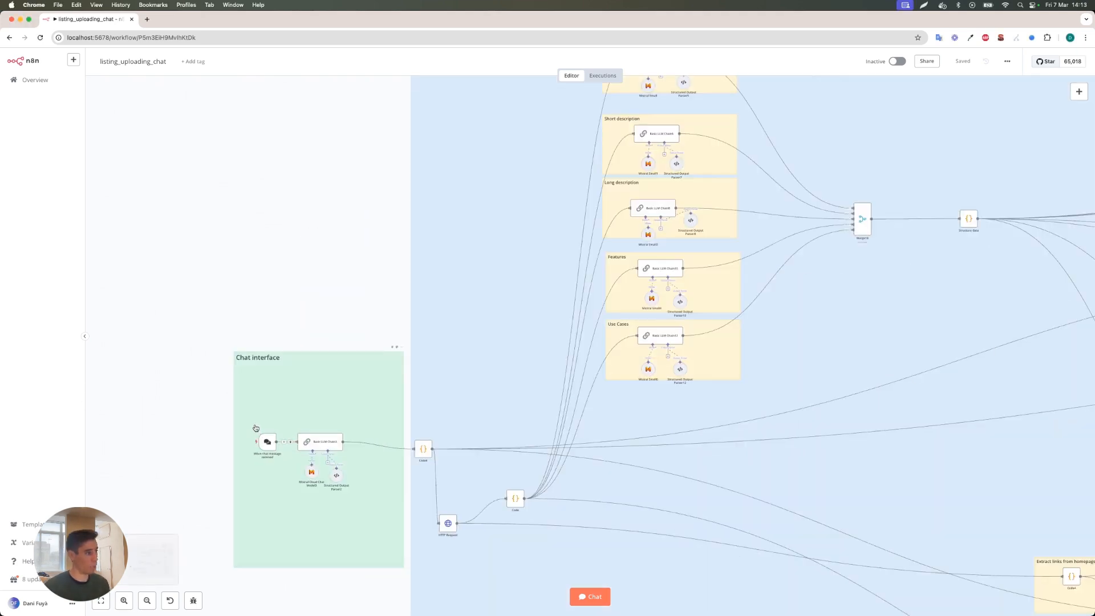
pyautogui.scroll(-2, 264, 416)
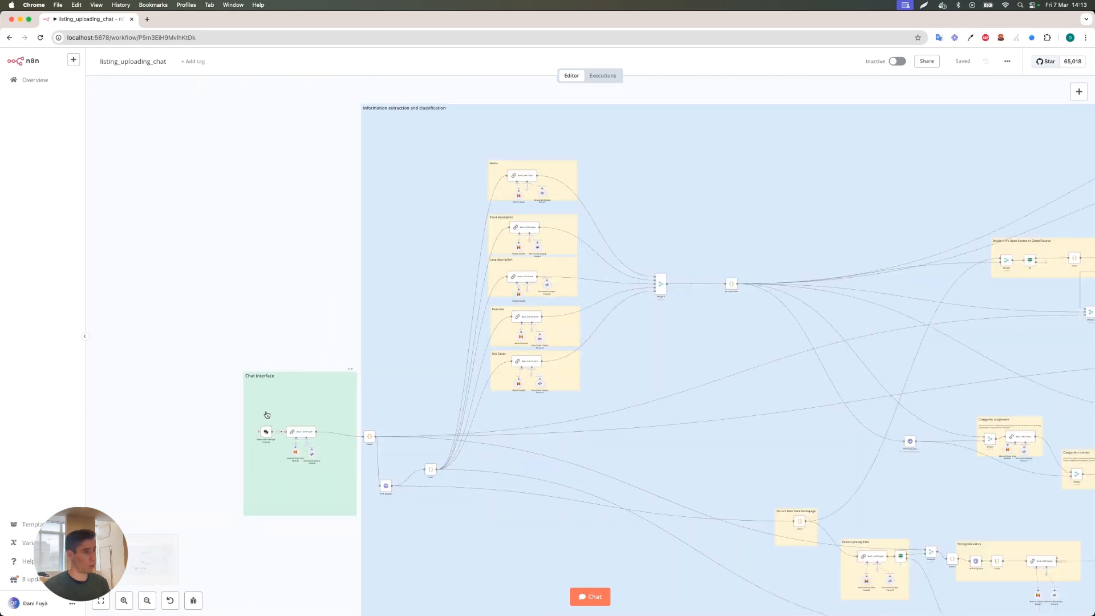
pyautogui.scroll(-2, 470, 338)
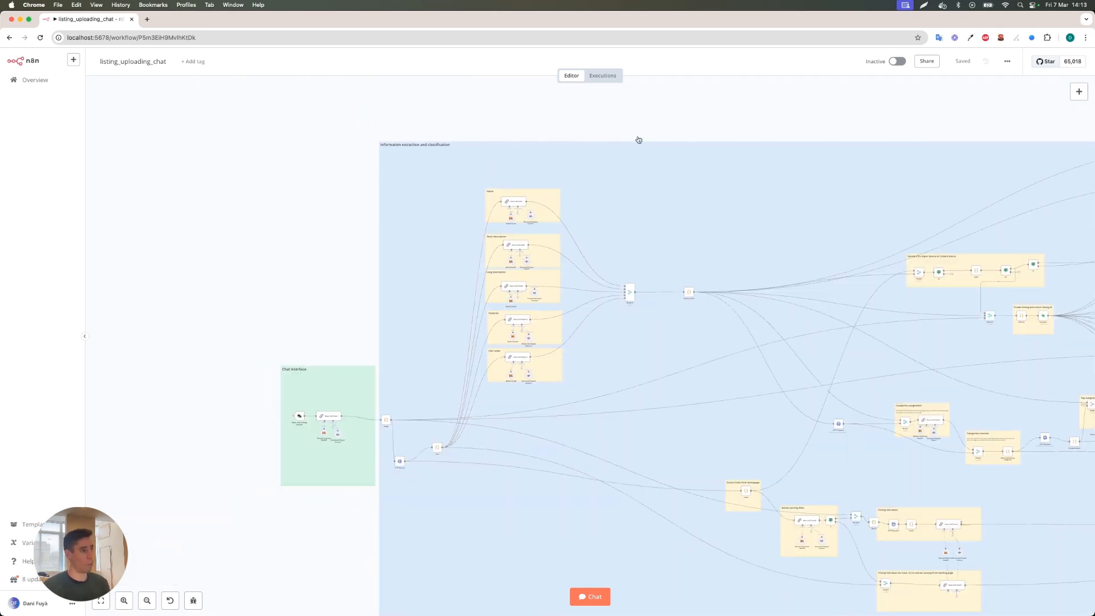
pyautogui.moveTo(666, 112); pyautogui.dragTo(516, 115)
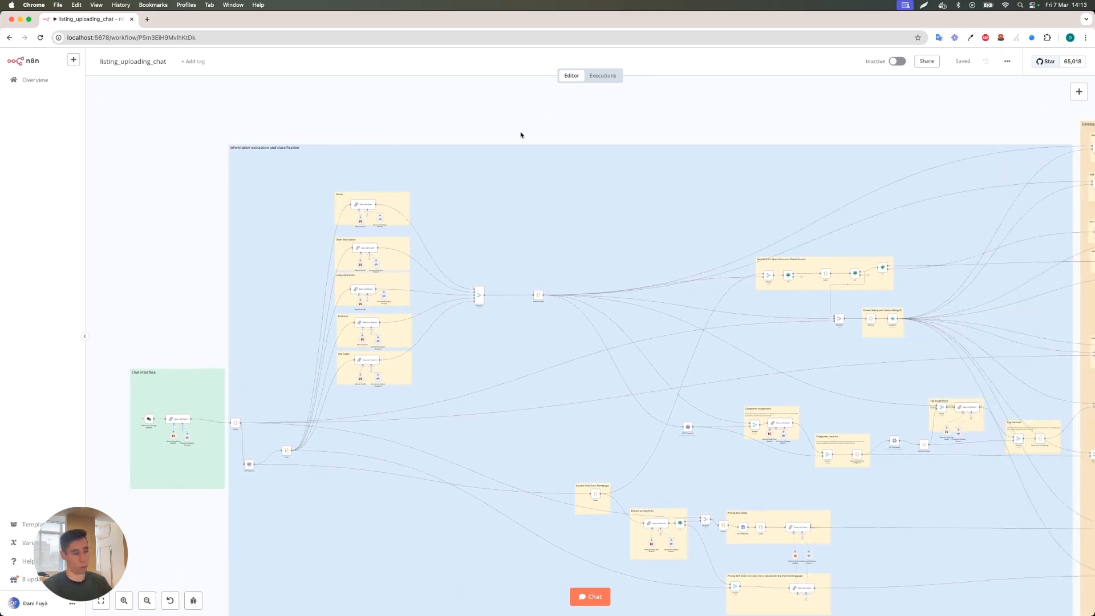
pyautogui.hscroll(8, 604, 194)
pyautogui.scroll(2, 604, 194)
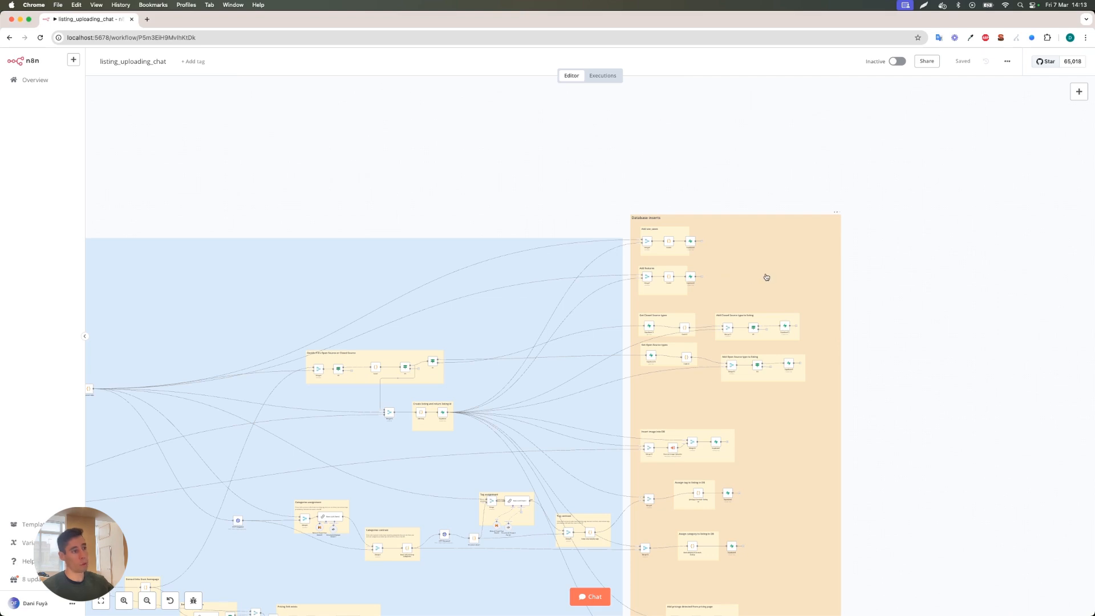
pyautogui.scroll(-1, 742, 287)
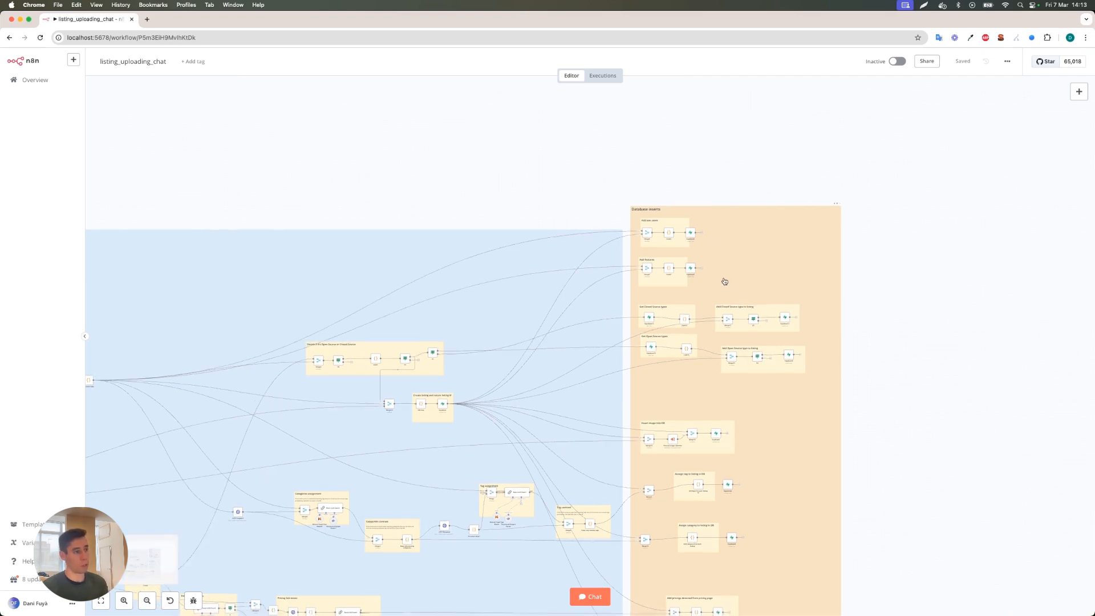
# In the Chat interface section, check the settings of the When chat message received trigger and the Basic LLM Chain3 node.
pyautogui.scroll(-1, 703, 268)
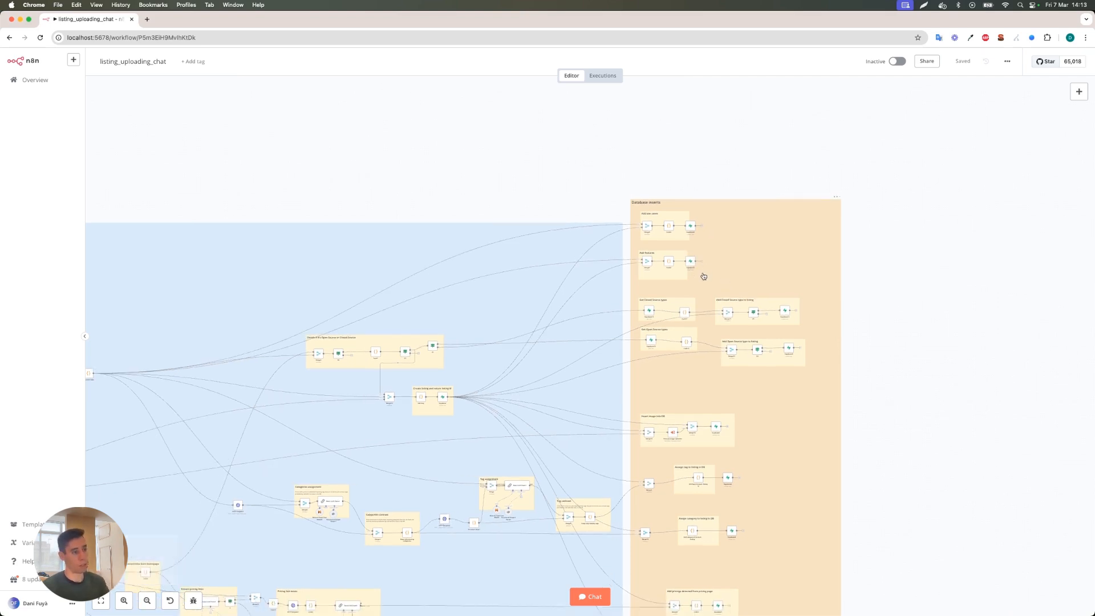
pyautogui.scroll(-3, 704, 272)
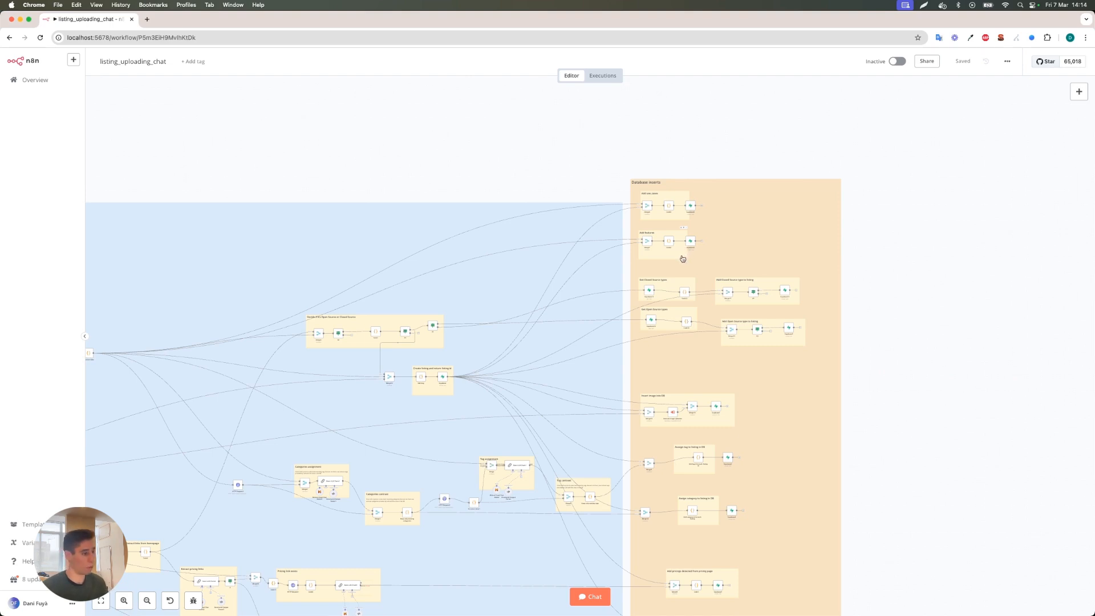
pyautogui.hscroll(-10, 351, 322)
pyautogui.hscroll(-5, 365, 299)
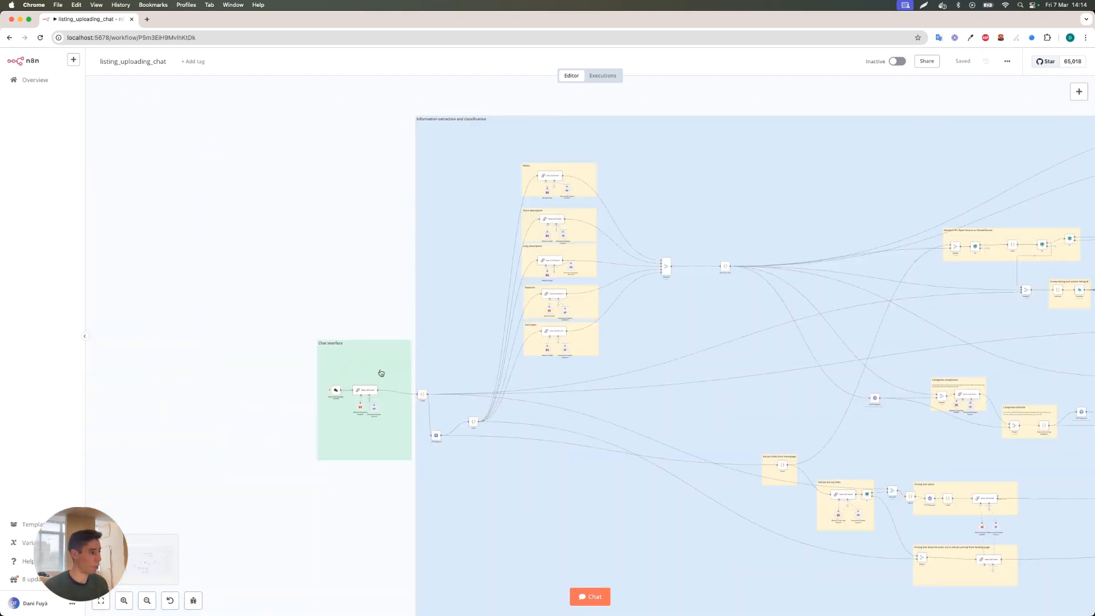
pyautogui.scroll(5, 396, 366)
pyautogui.scroll(-2, 407, 349)
pyautogui.scroll(3, 407, 349)
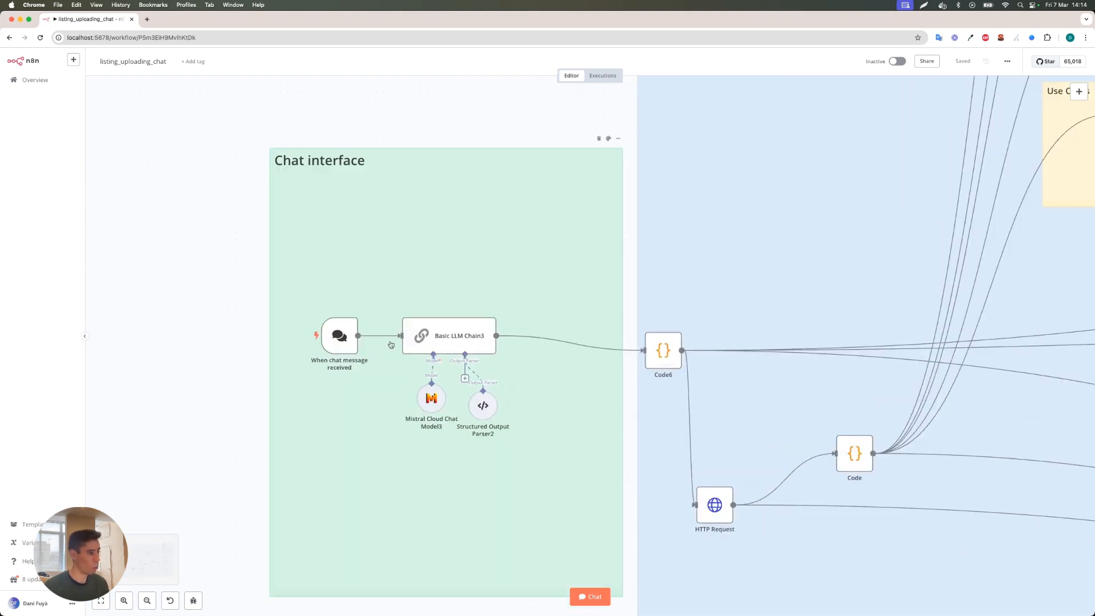
pyautogui.doubleClick(332, 340)
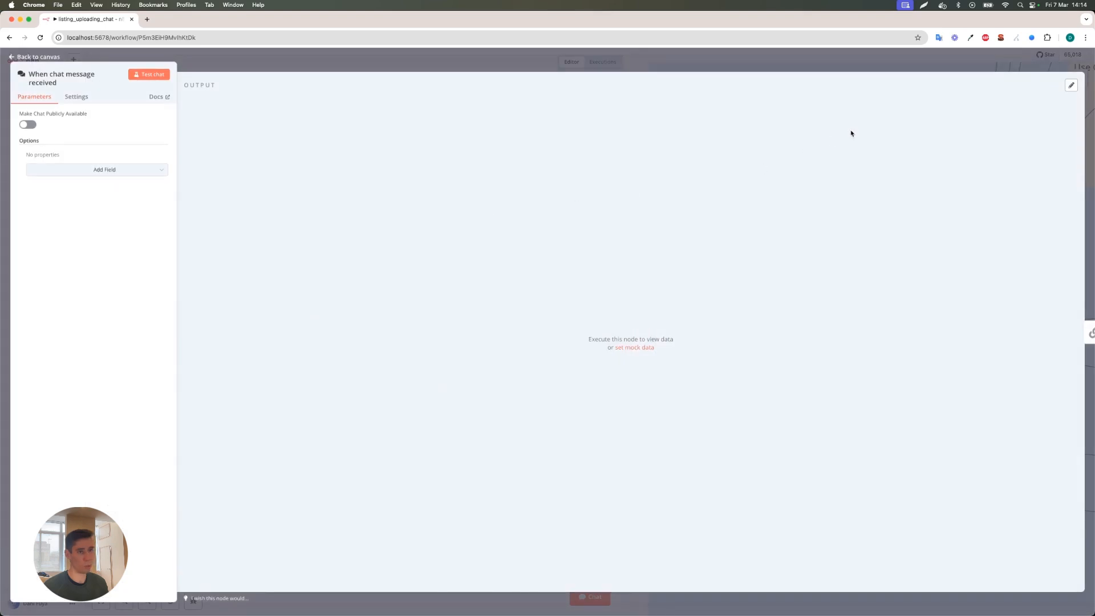
pyautogui.press('Escape')
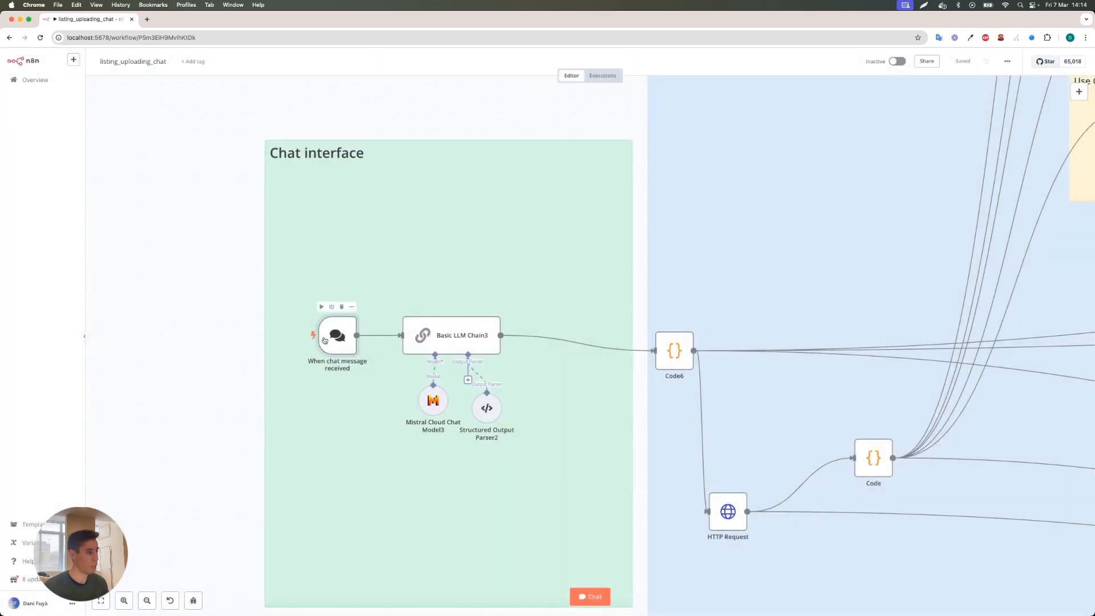
pyautogui.doubleClick(461, 336)
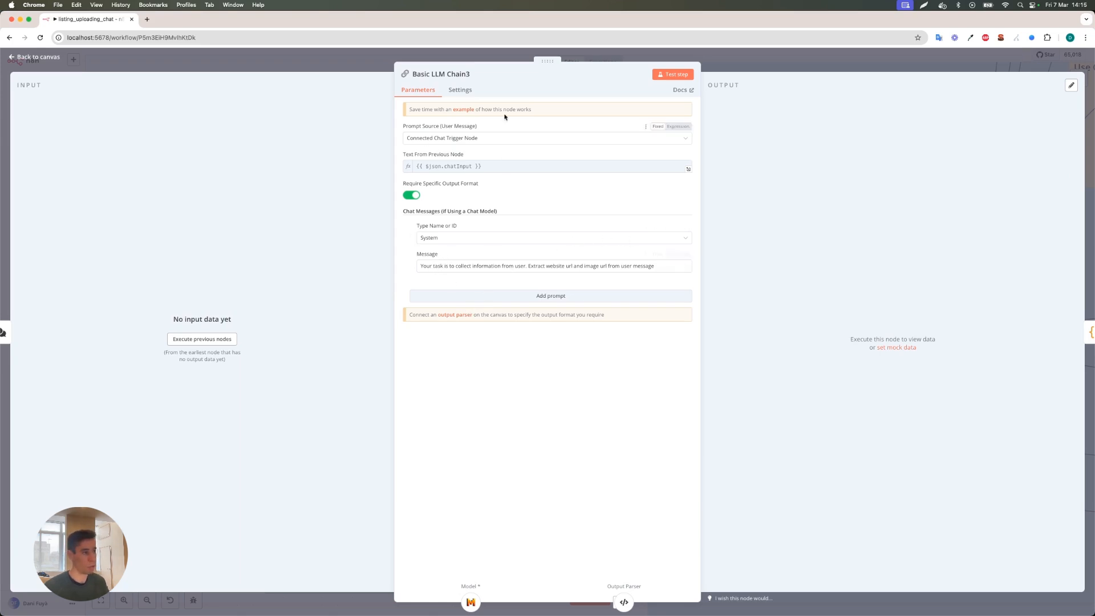
pyautogui.click(740, 62)
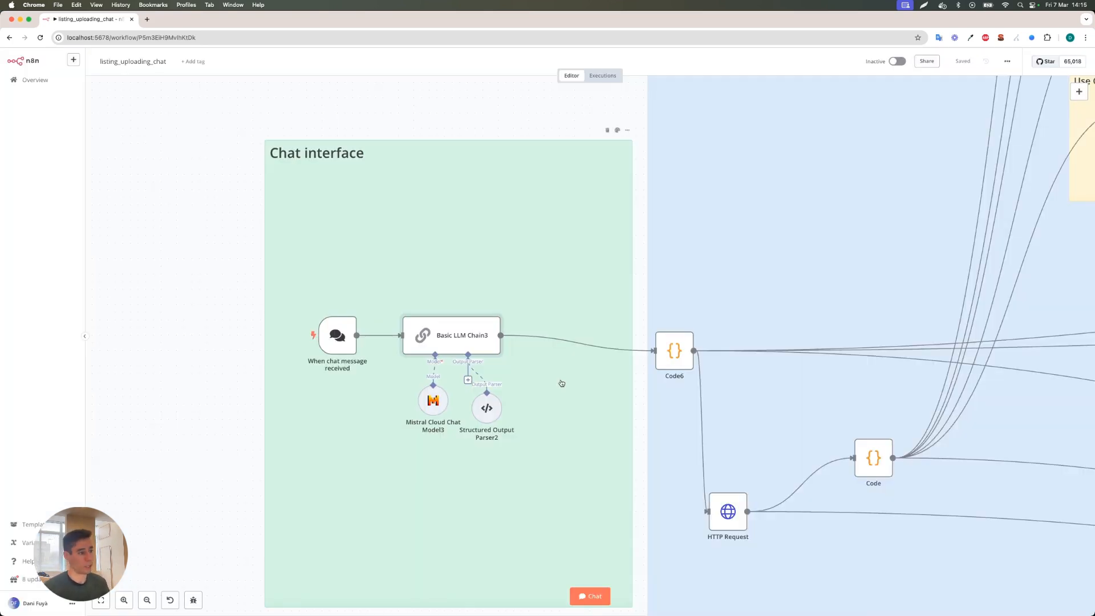
# Open the Structured Output Parser2 node to review its input schema for the website and img_url properties, and return to the canvas.
pyautogui.click(484, 409)
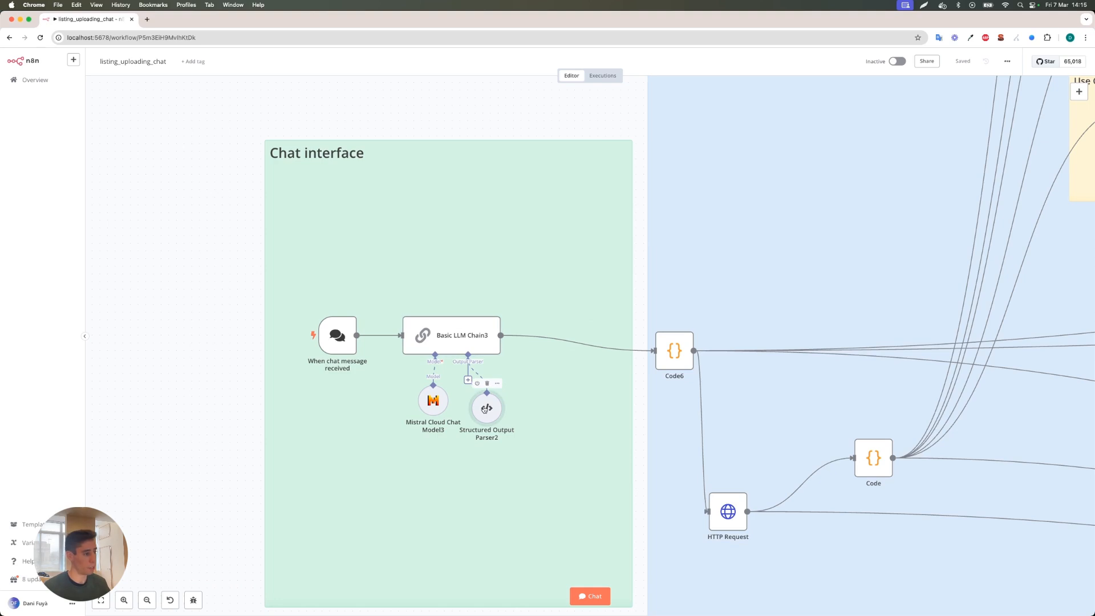
pyautogui.moveTo(484, 410); pyautogui.dragTo(492, 410)
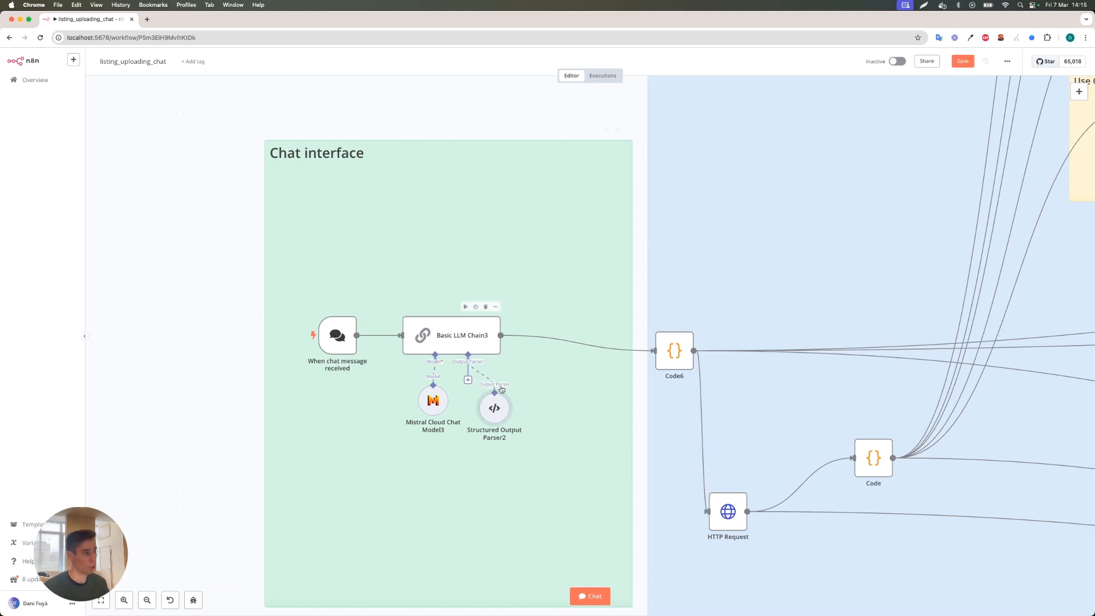
pyautogui.doubleClick(494, 410)
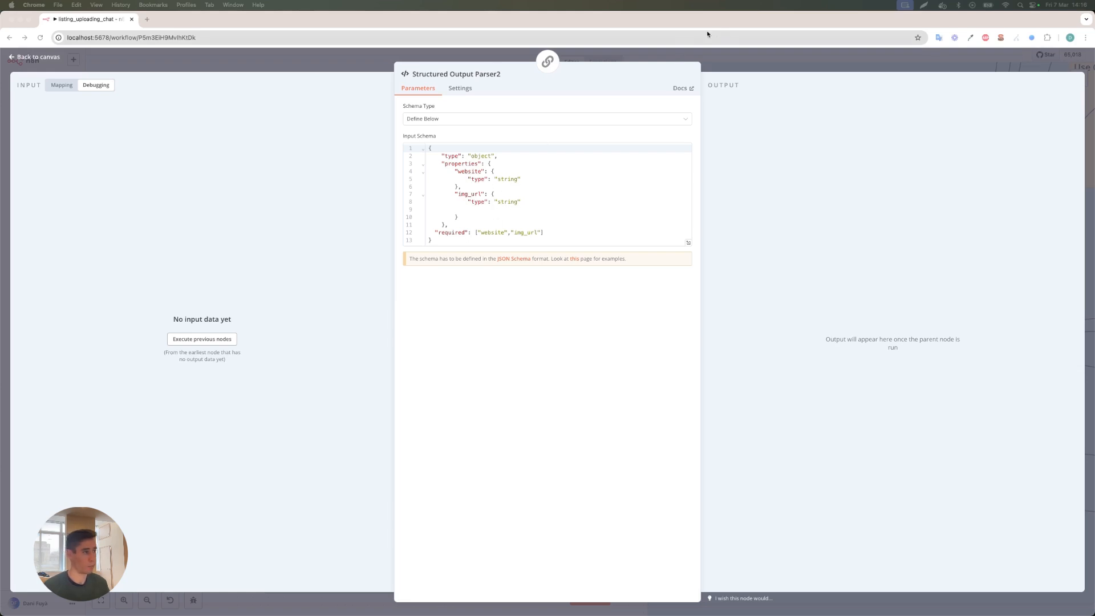
pyautogui.press('Escape')
# Open the Mistral Cloud Chat Model3 node and bring up the new credential form with its API key field.
pyautogui.scroll(1, 340, 419)
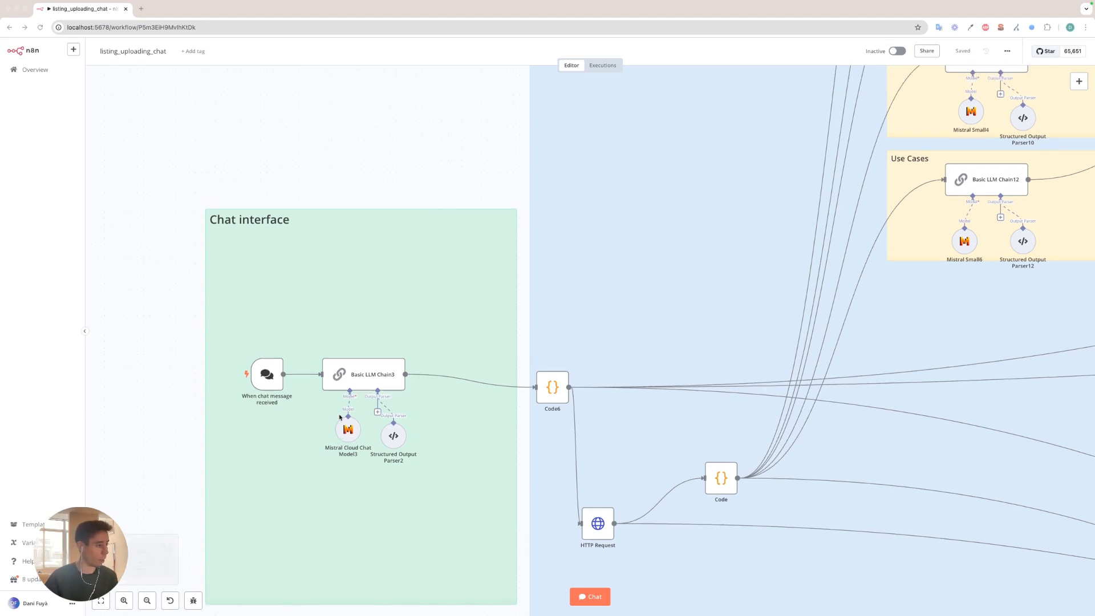
pyautogui.scroll(5, 315, 425)
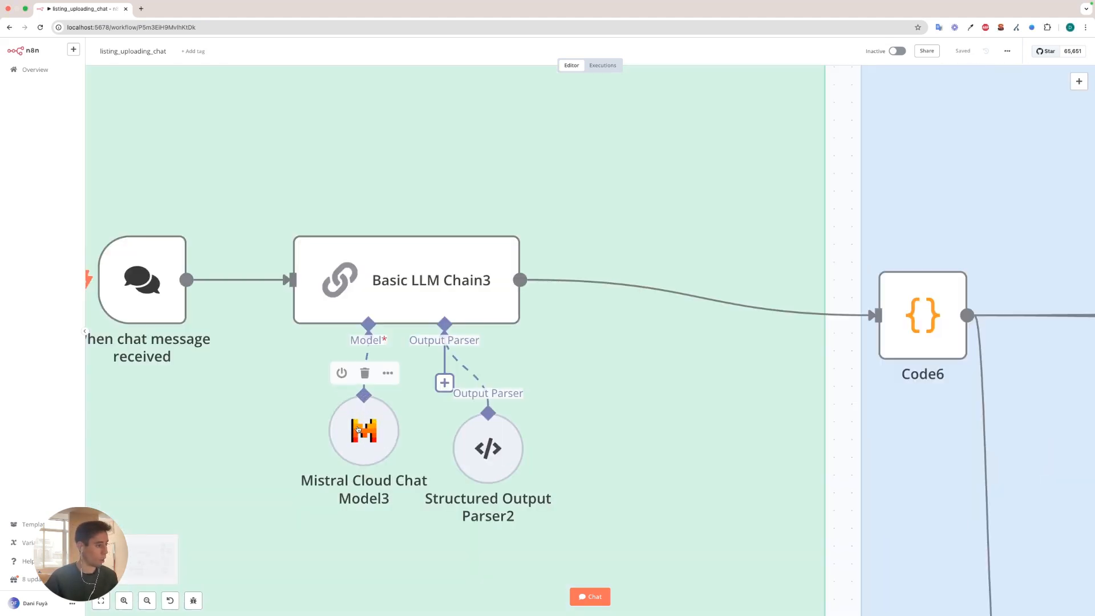
pyautogui.doubleClick(358, 429)
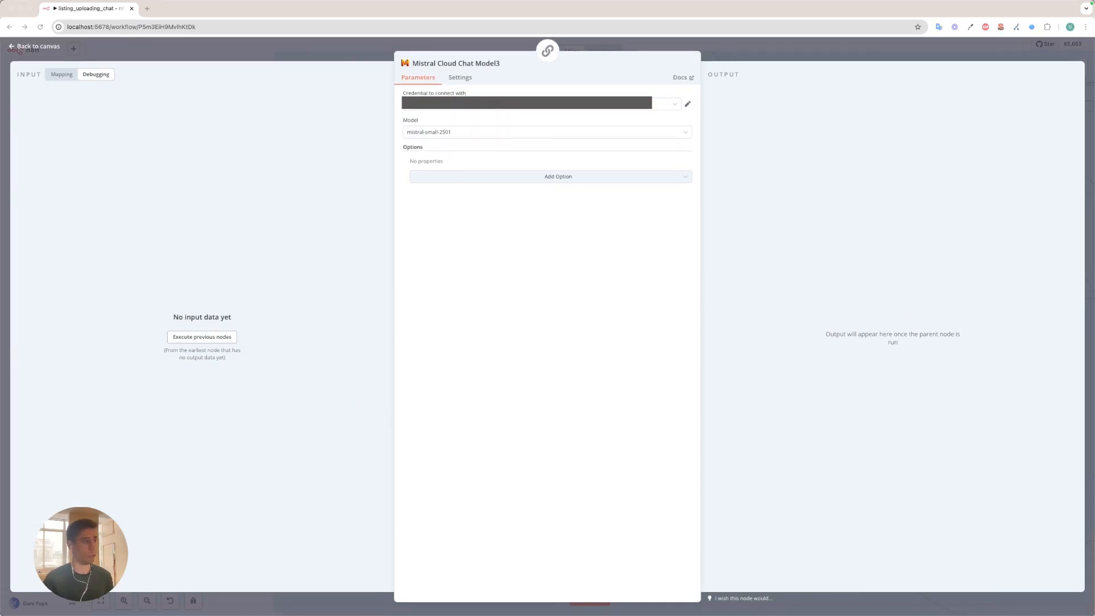
pyautogui.click(665, 104)
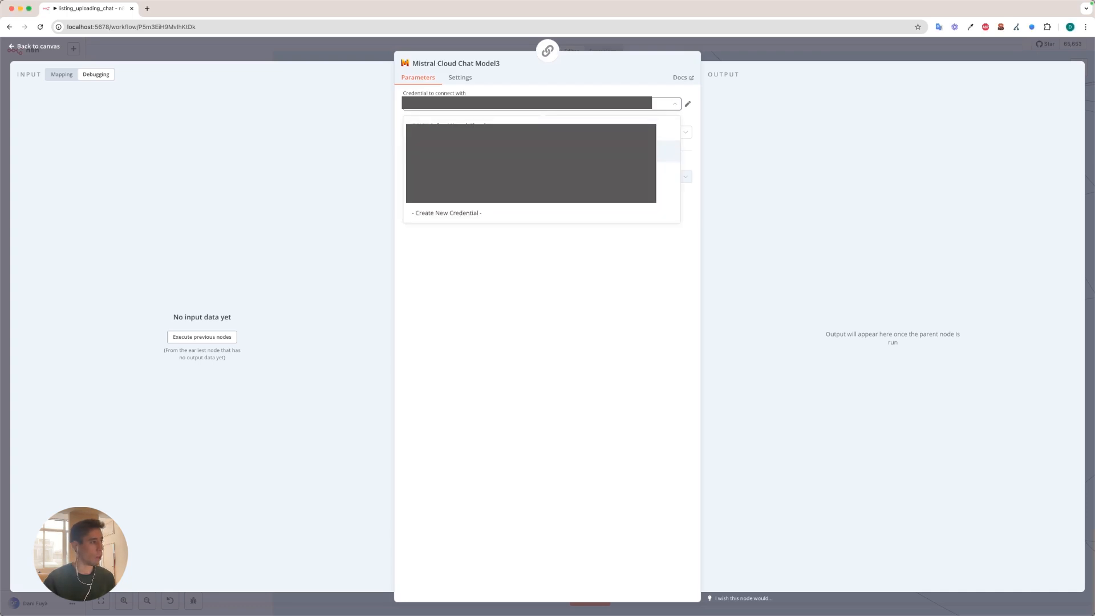
pyautogui.click(552, 213)
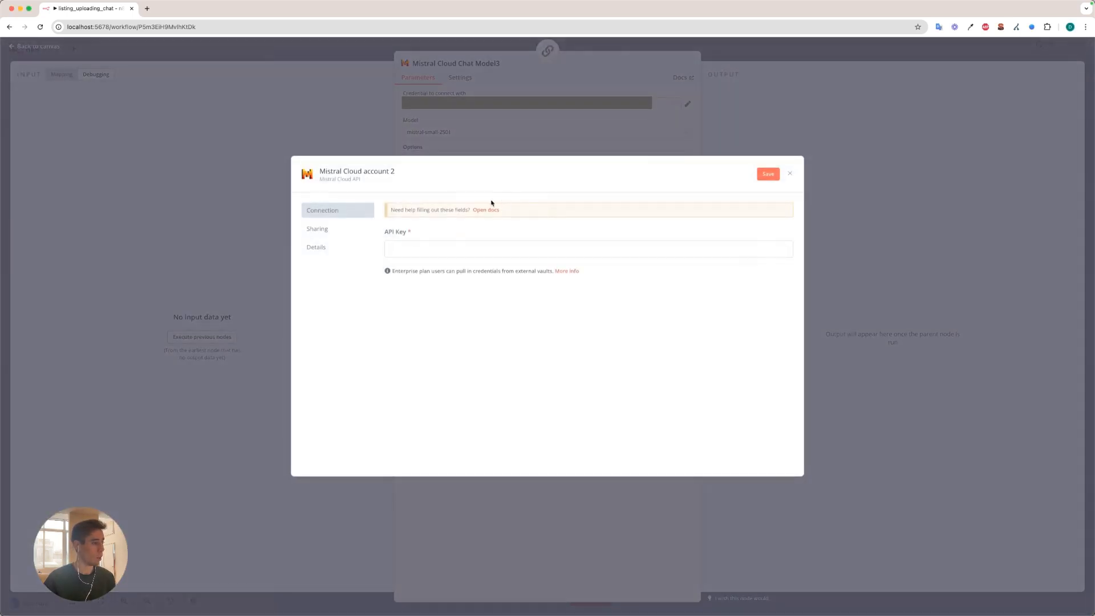
pyautogui.click(428, 250)
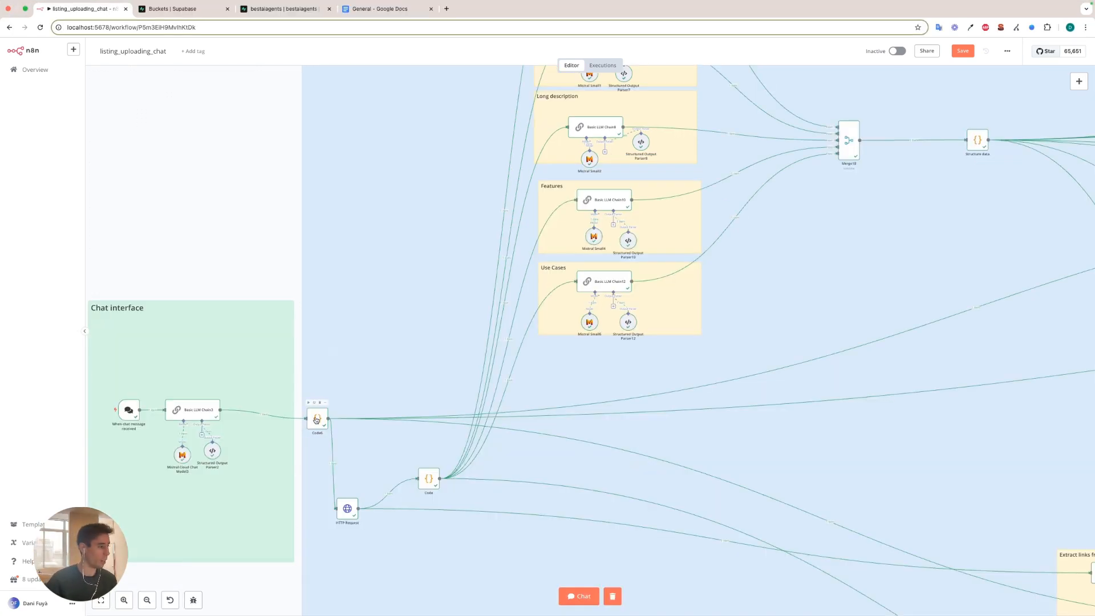
# Review the Code6 node's JavaScript that returns website and img_url, and close the node.
pyautogui.doubleClick(316, 420)
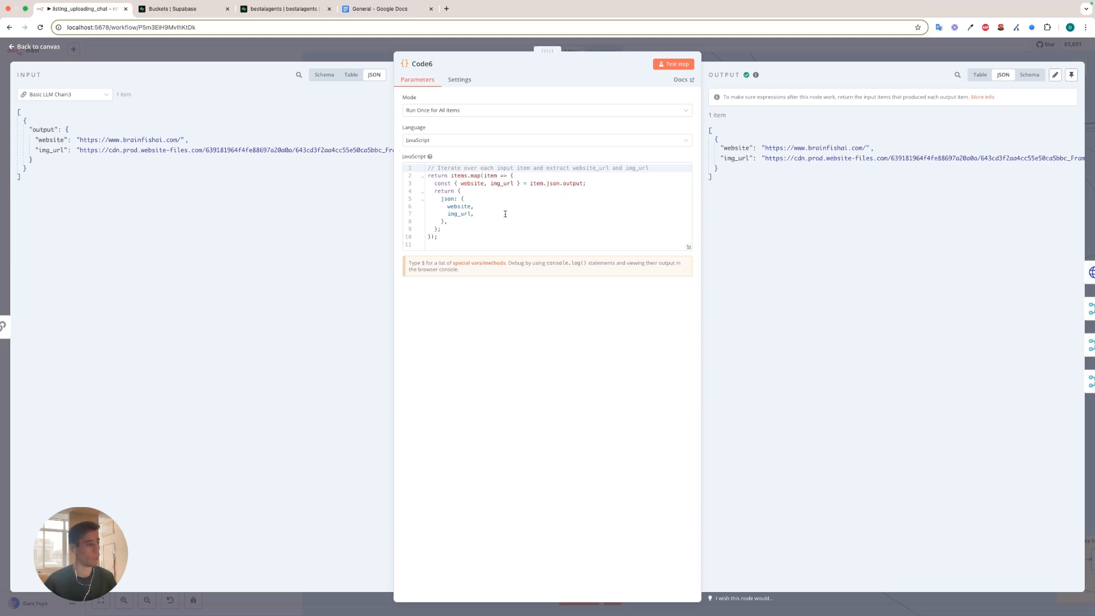
pyautogui.moveTo(452, 244); pyautogui.dragTo(429, 189)
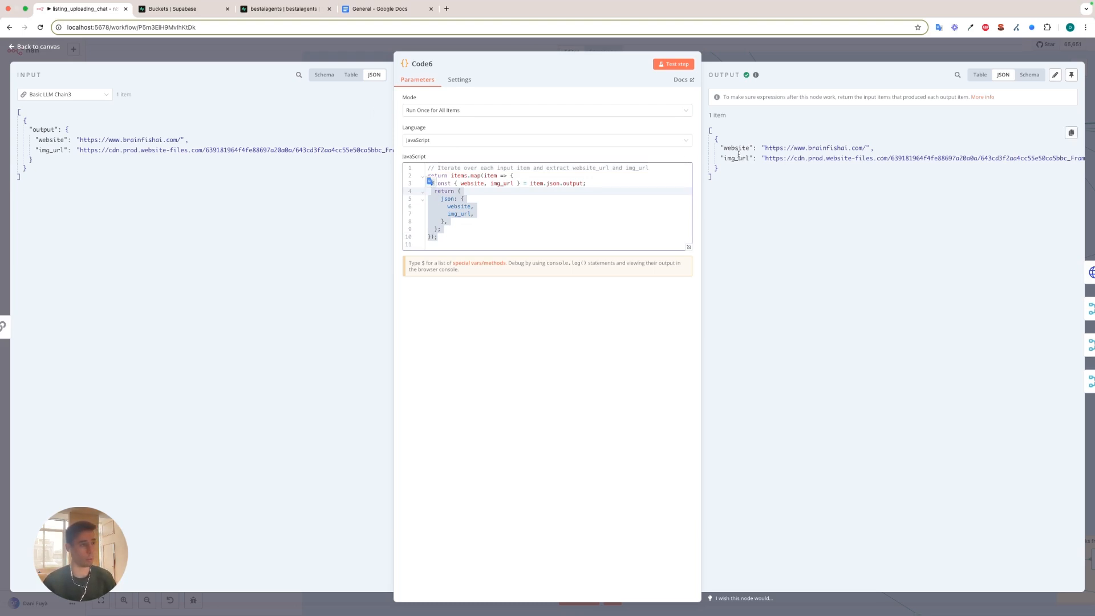
pyautogui.click(727, 50)
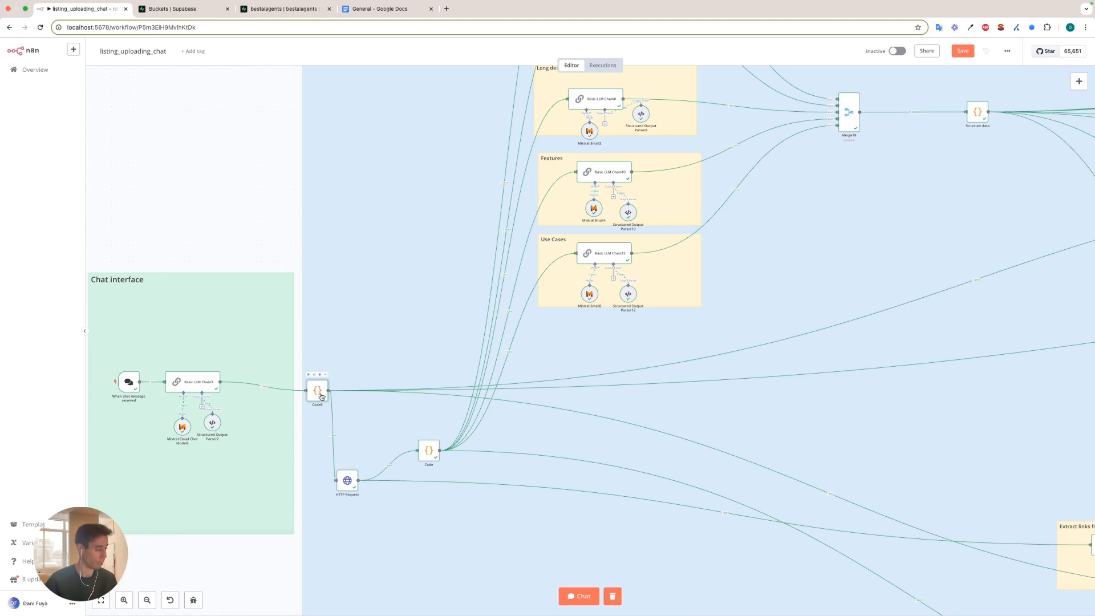
# Copy the HTTP Request node's JSON output, switch to VS Code and paste it into the empty test2.txt file.
pyautogui.doubleClick(347, 483)
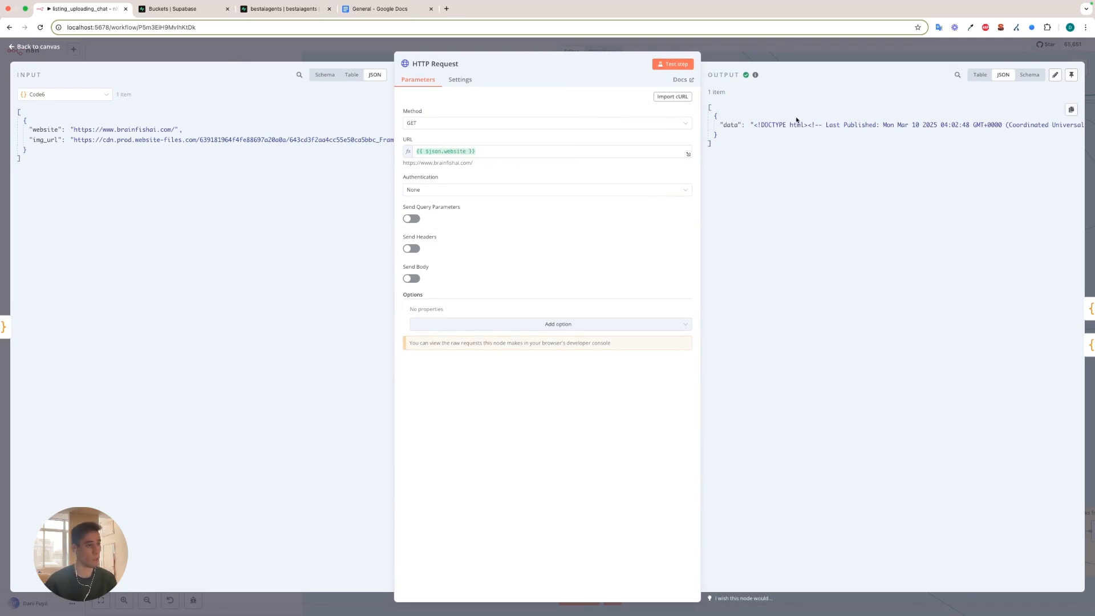
pyautogui.click(1071, 110)
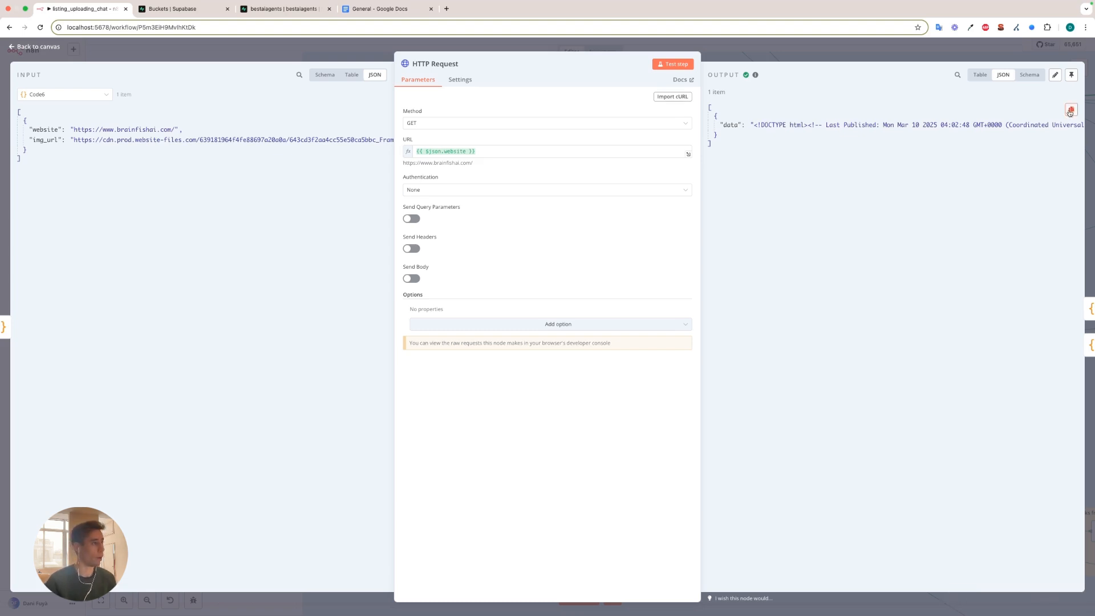
pyautogui.hotkey('ctrl', 'Right')
pyautogui.hotkey('ctrl', 'Right')
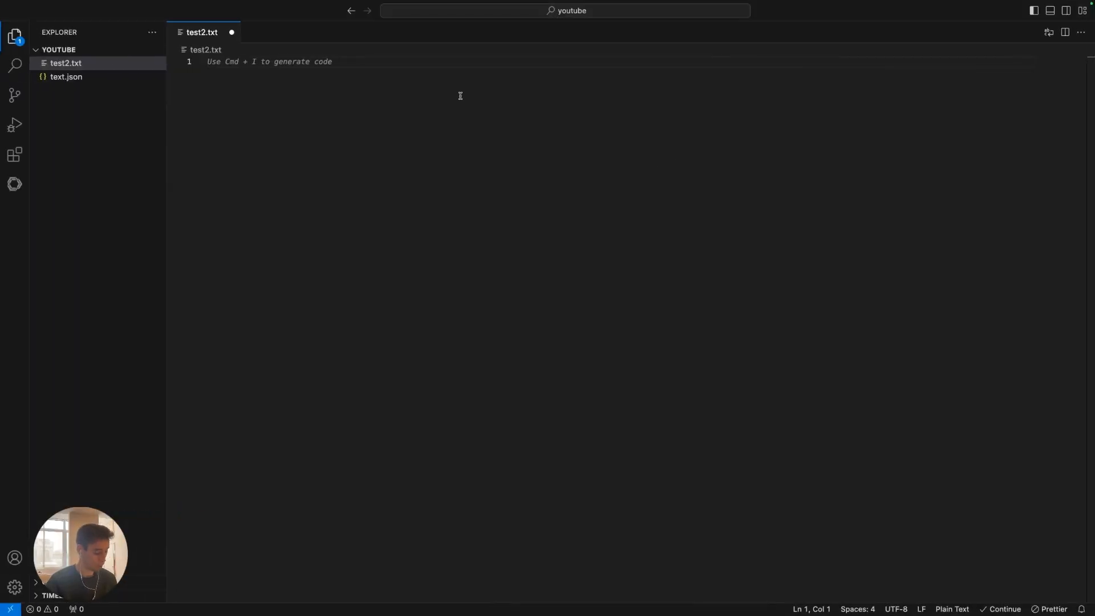
pyautogui.press('super+v')
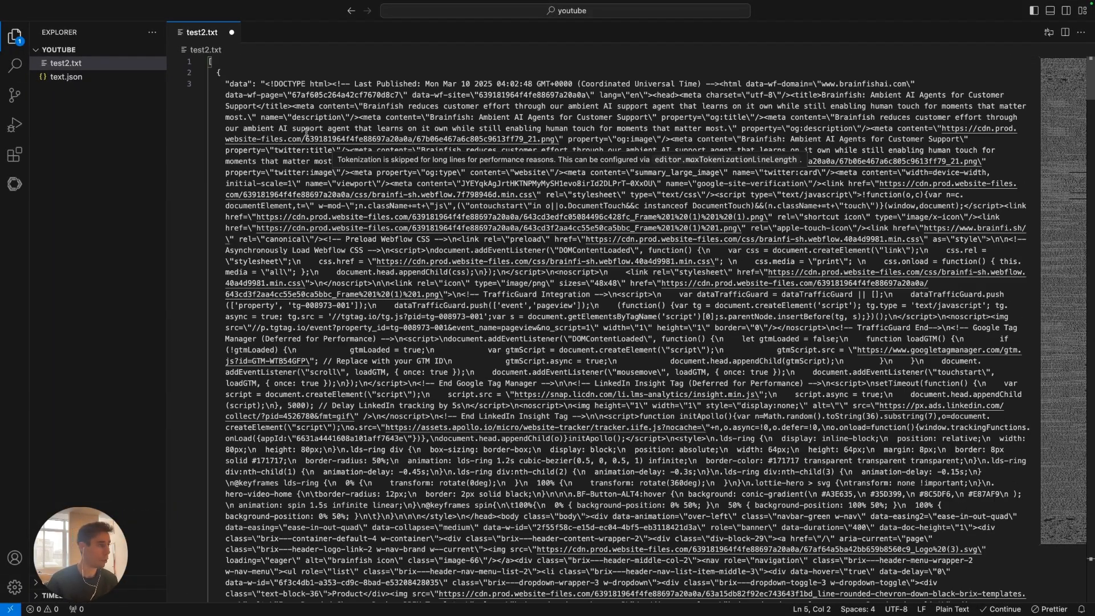
# Look through the raw Brainfish HTML in test2.txt, go back to the n8n workflow and close the HTTP Request node.
pyautogui.scroll(-5, 305, 151)
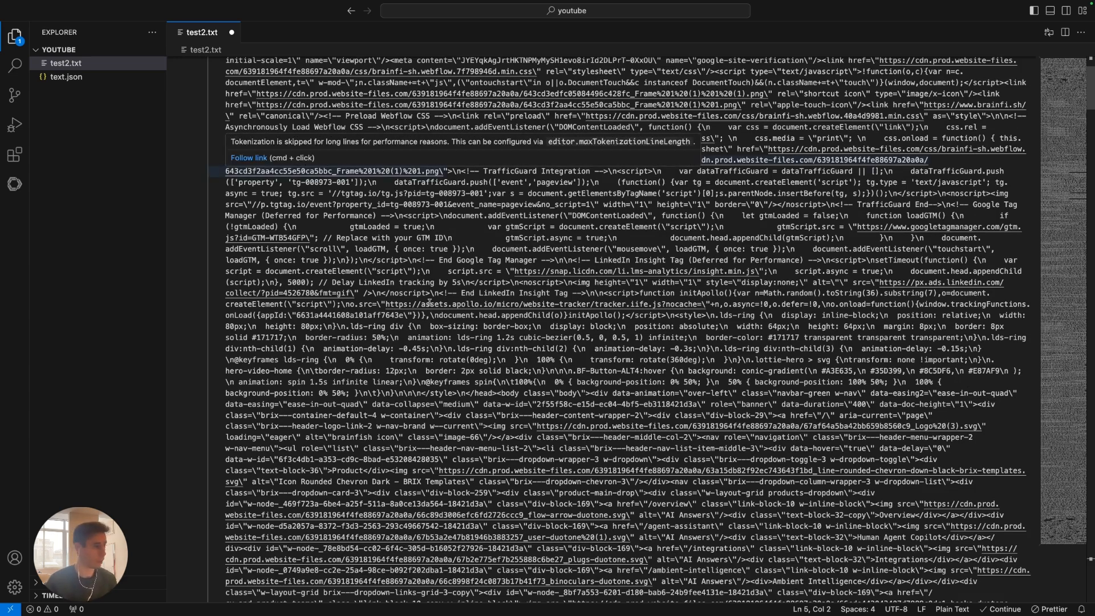
pyautogui.scroll(-15, 427, 295)
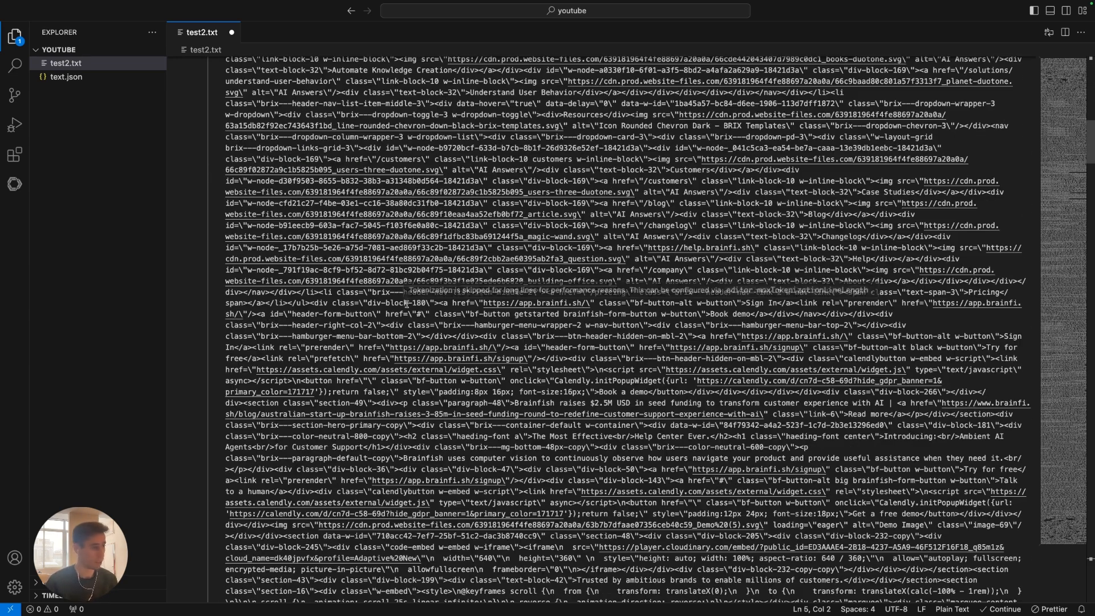
pyautogui.scroll(-15, 402, 305)
pyautogui.scroll(-7, 398, 315)
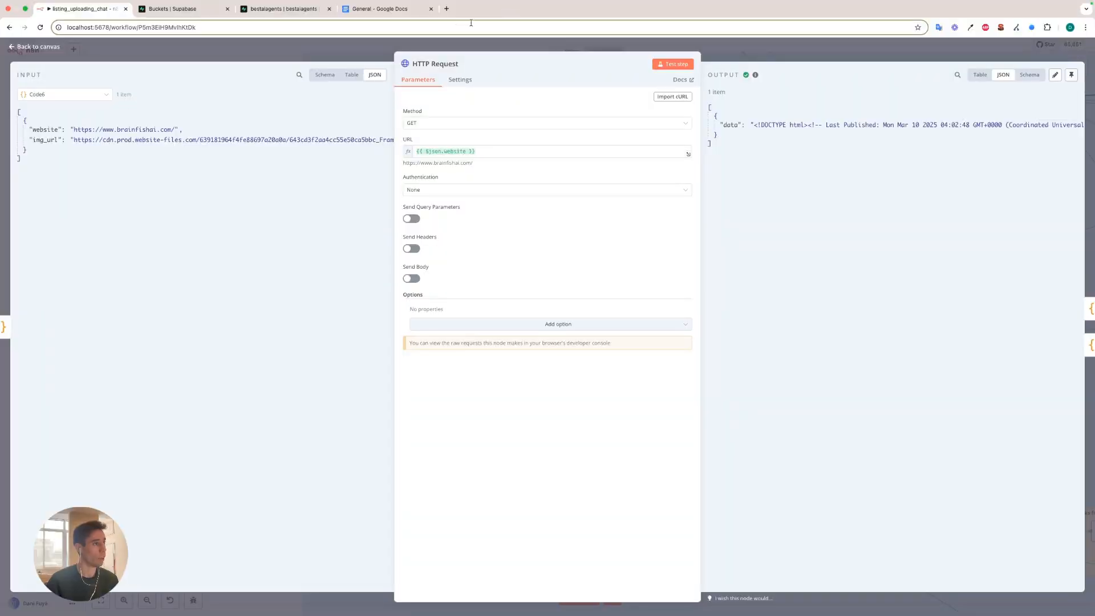
pyautogui.click(330, 49)
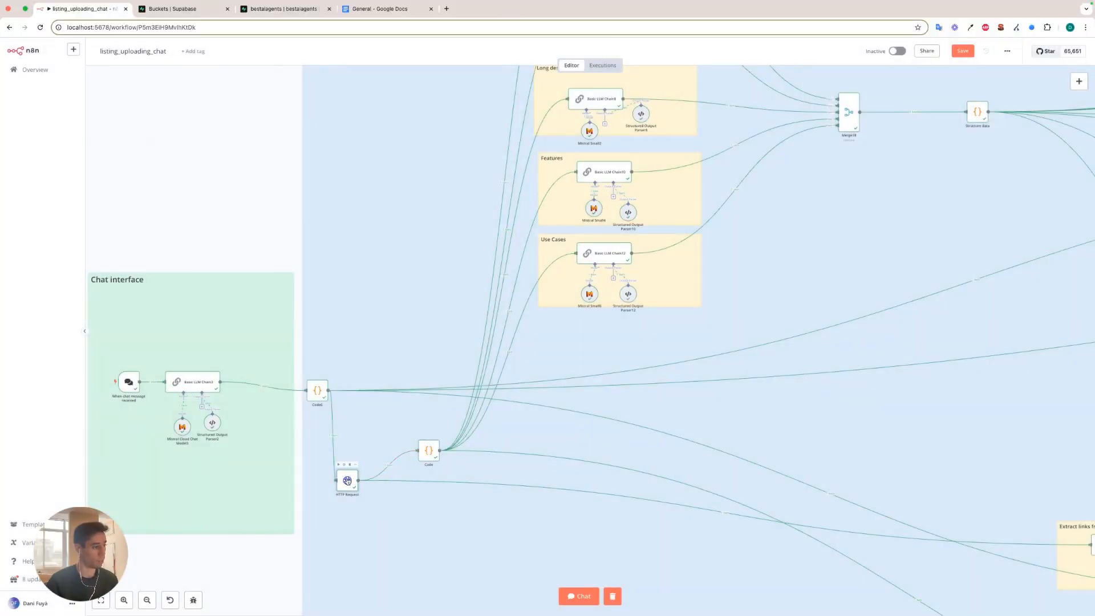
# Open the Code node after HTTP Request and read its JavaScript for removing scripts, styles, navigation elements and HTML tags.
pyautogui.doubleClick(428, 452)
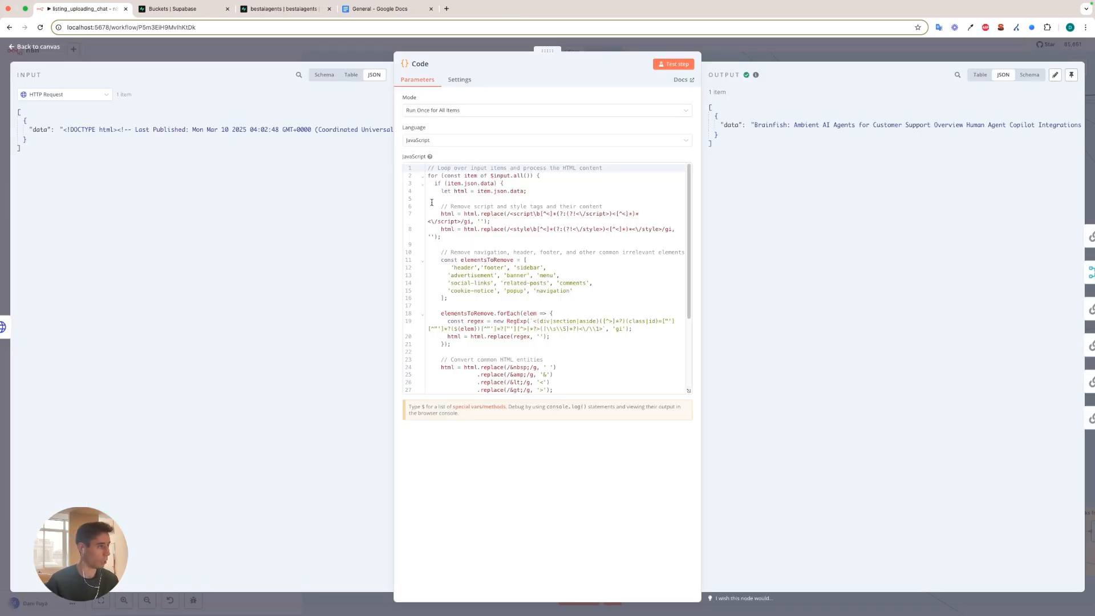
pyautogui.scroll(-4, 456, 234)
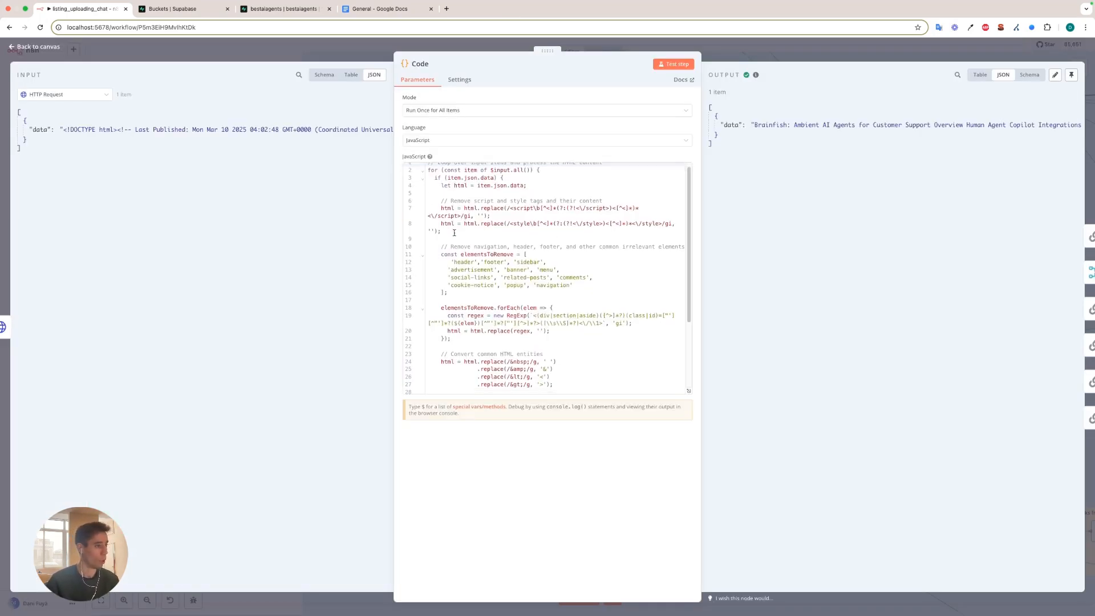
pyautogui.scroll(1, 456, 234)
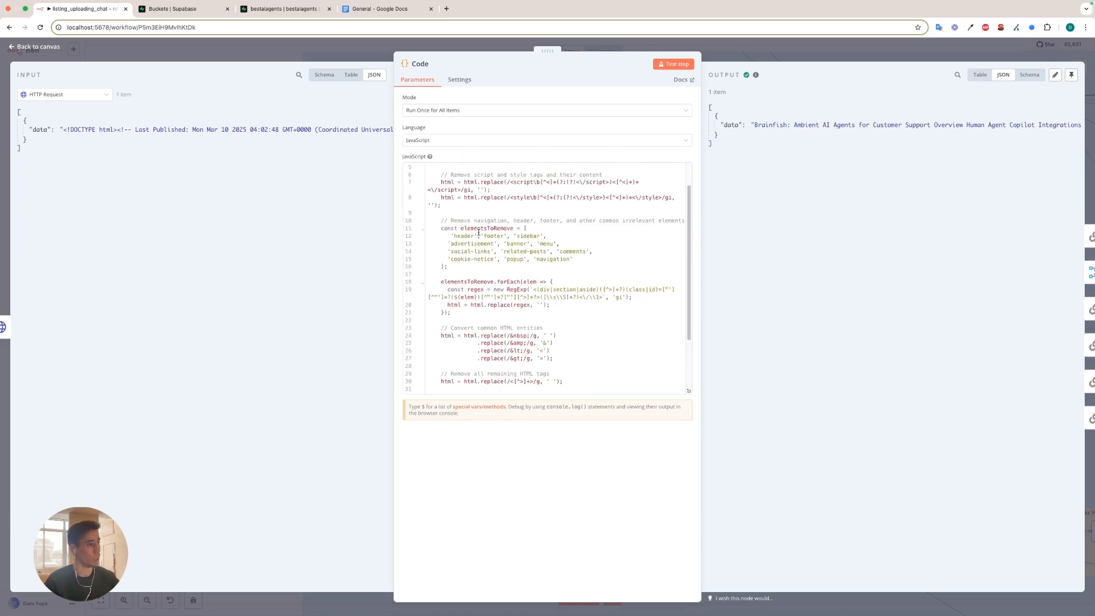
pyautogui.scroll(2, 472, 239)
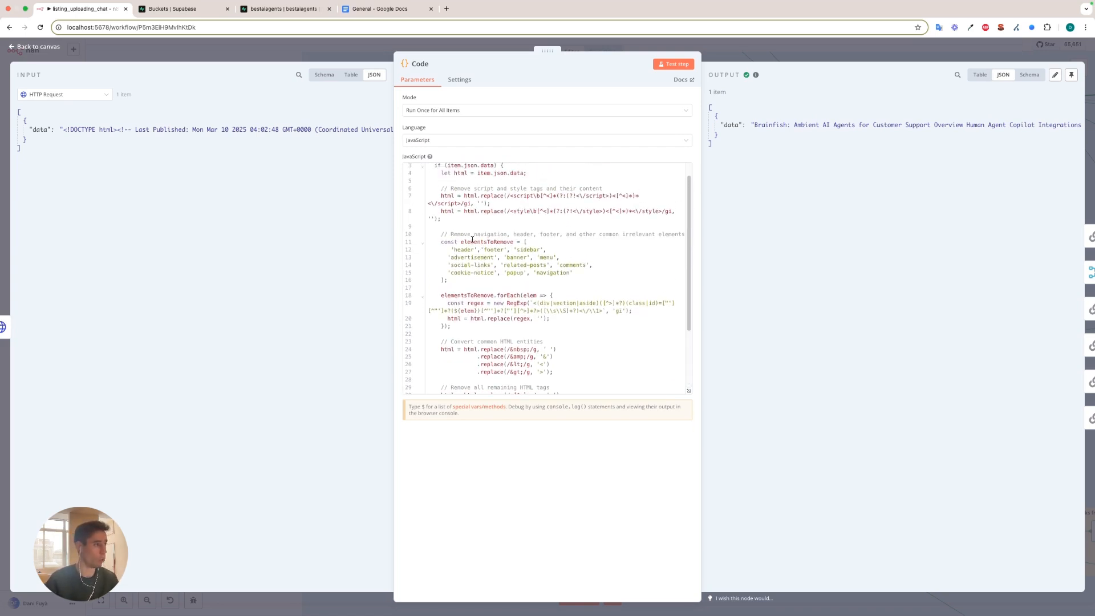
pyautogui.scroll(1, 472, 239)
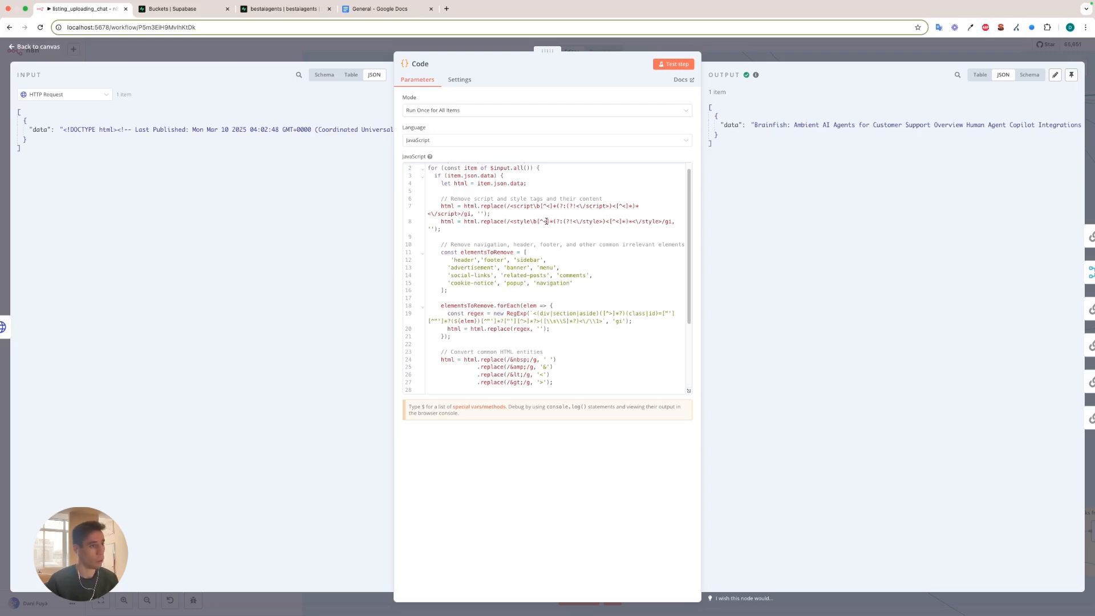
pyautogui.scroll(1, 547, 221)
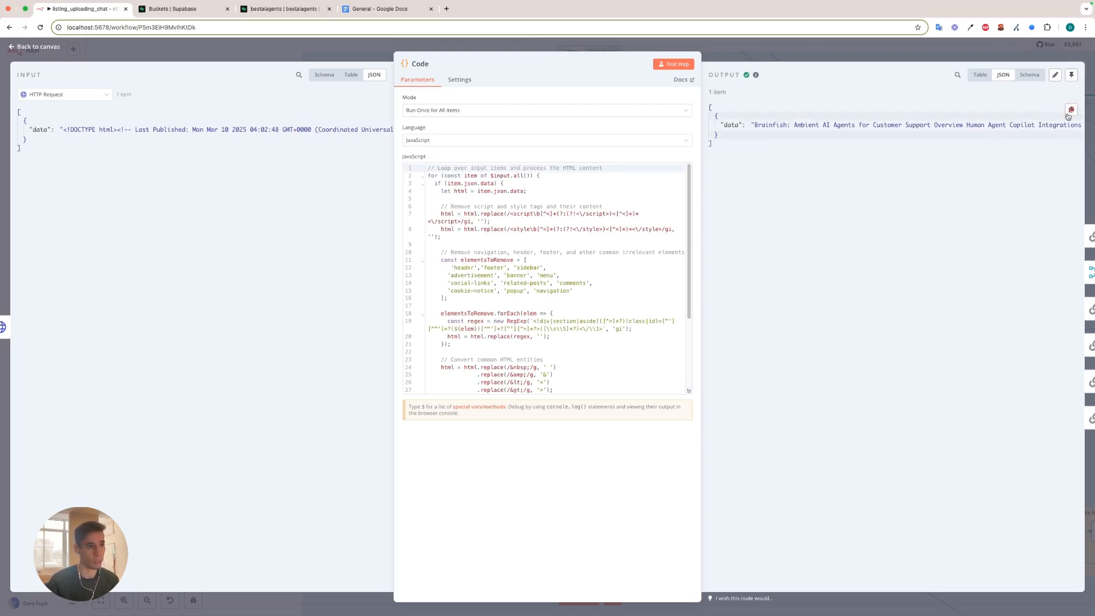
# Copy the Code node's JSON output, switch to VS Code and replace the entire contents of test2.txt with the cleaned text.
pyautogui.click(1071, 110)
pyautogui.hotkey('ctrl', 'Left')
pyautogui.hotkey('ctrl', 'Right')
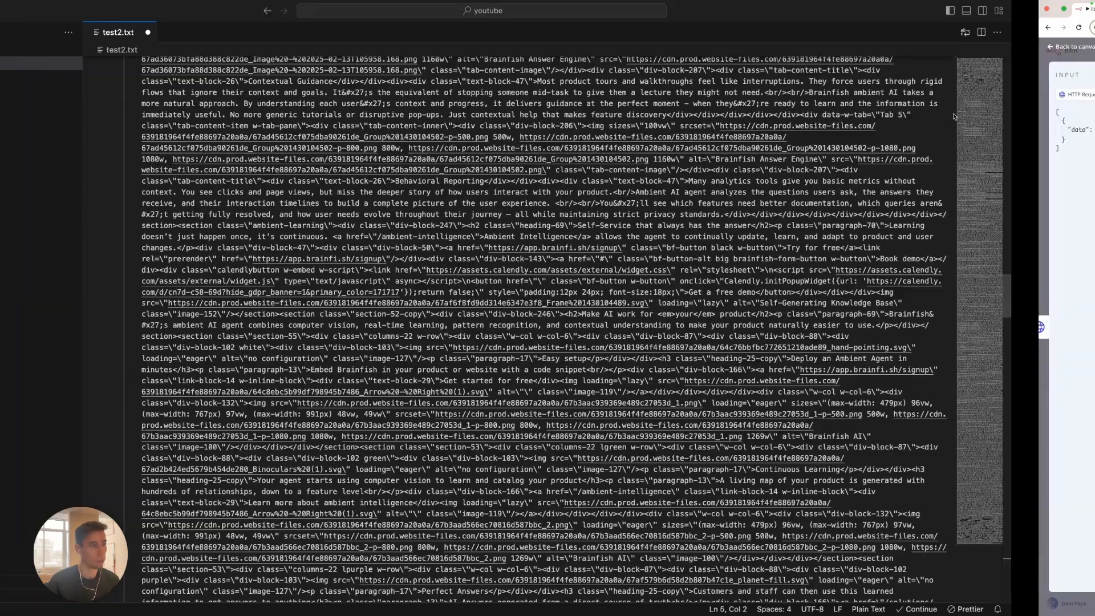
pyautogui.hotkey('ctrl', 'Left')
pyautogui.press('super+a')
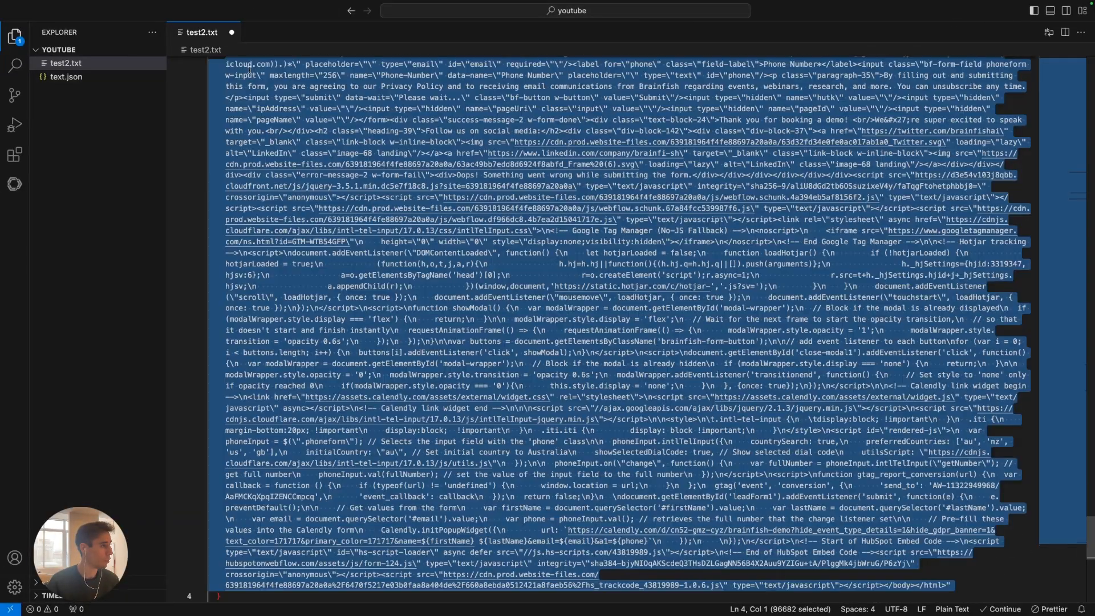
pyautogui.press('super+v')
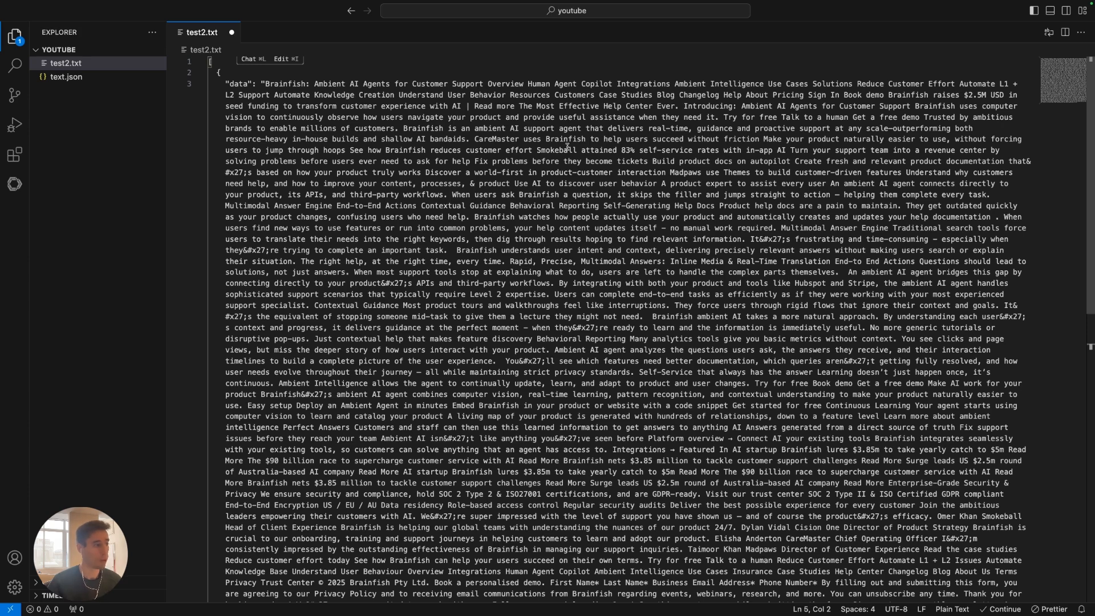
pyautogui.scroll(-5, 567, 147)
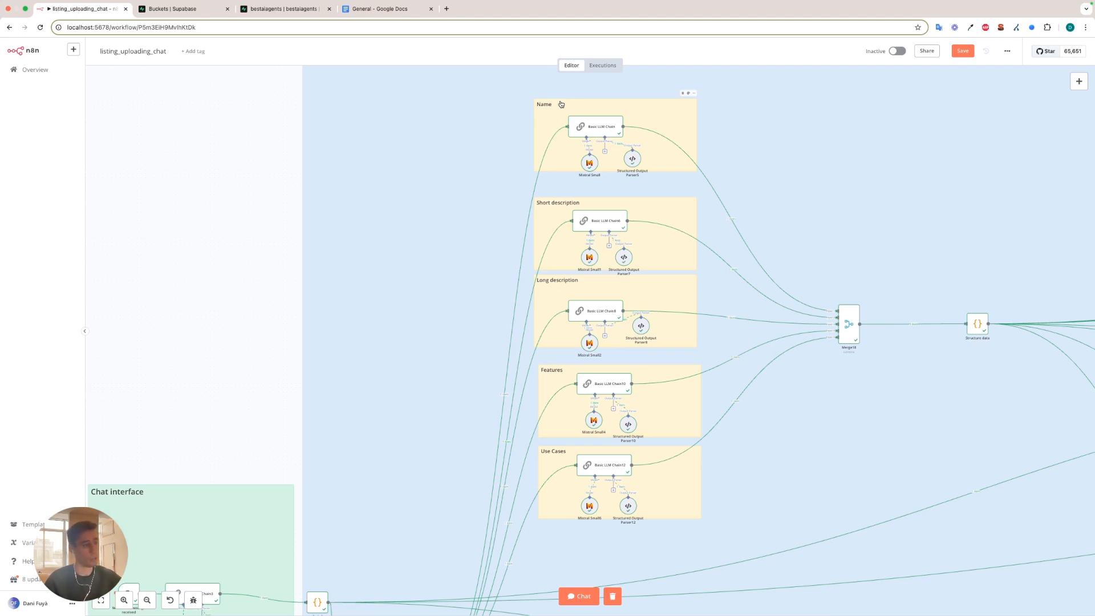
# Go back to the n8n workflow, open the Name section's Basic LLM Chain and read its expanded prompt's role and chain-of-thought instructions.
pyautogui.scroll(-4, 501, 203)
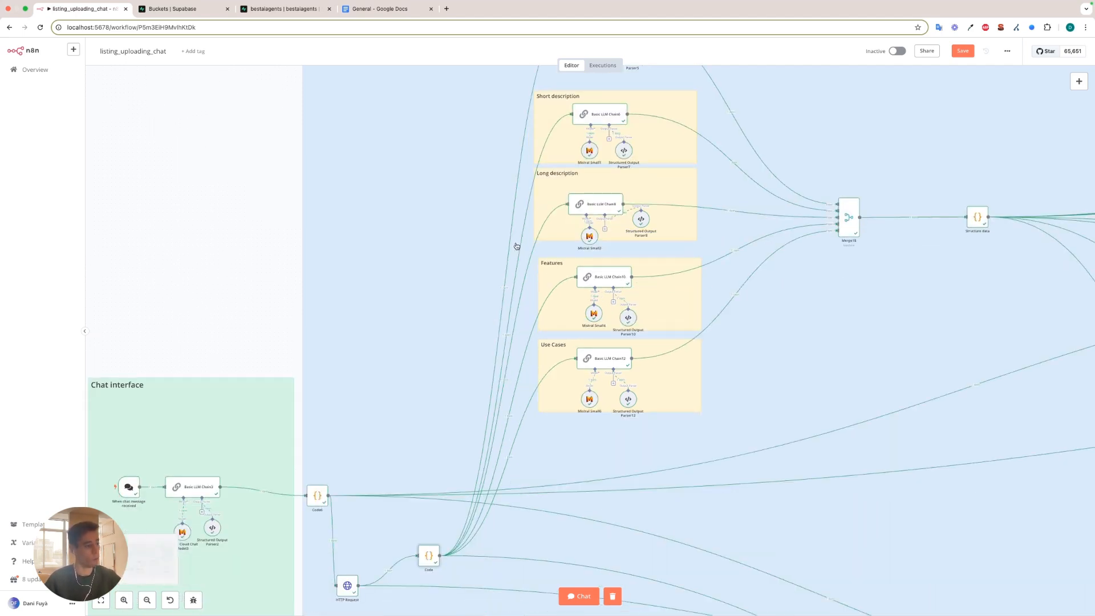
pyautogui.scroll(5, 503, 497)
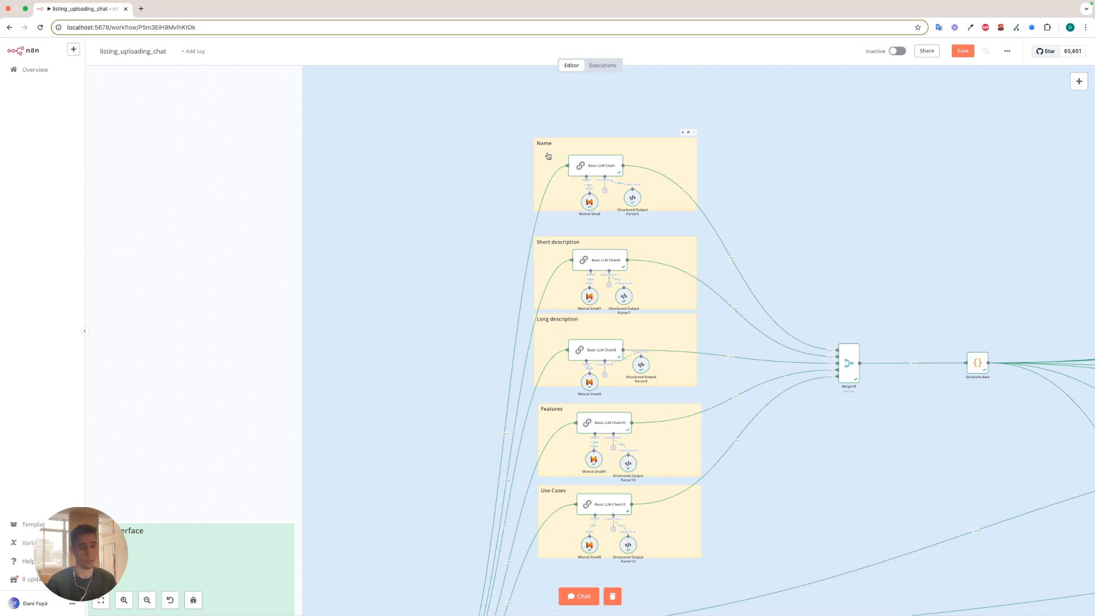
pyautogui.doubleClick(591, 166)
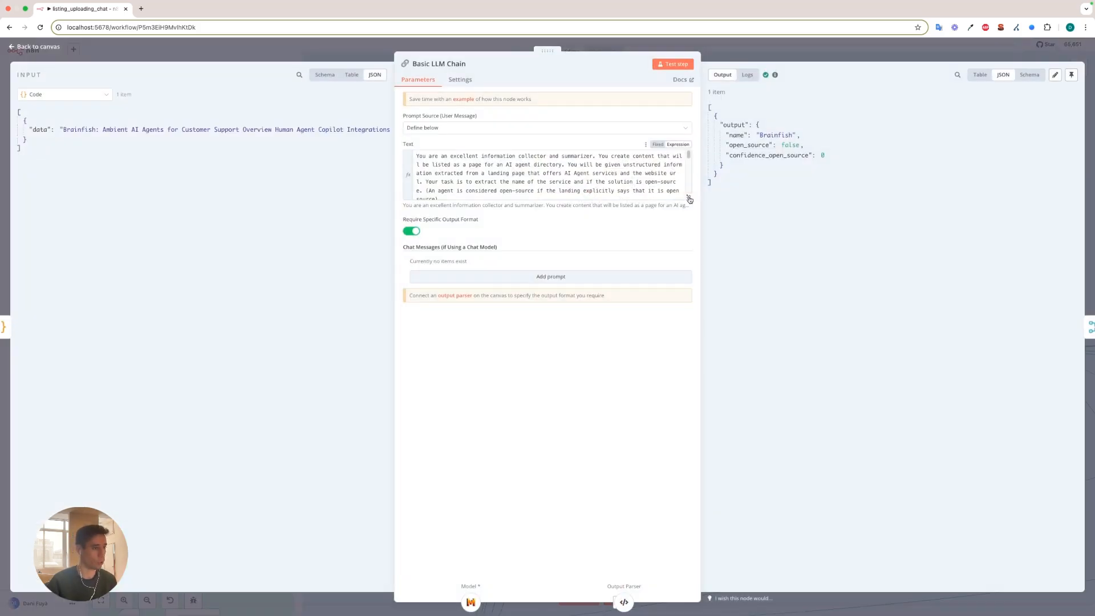
pyautogui.click(689, 198)
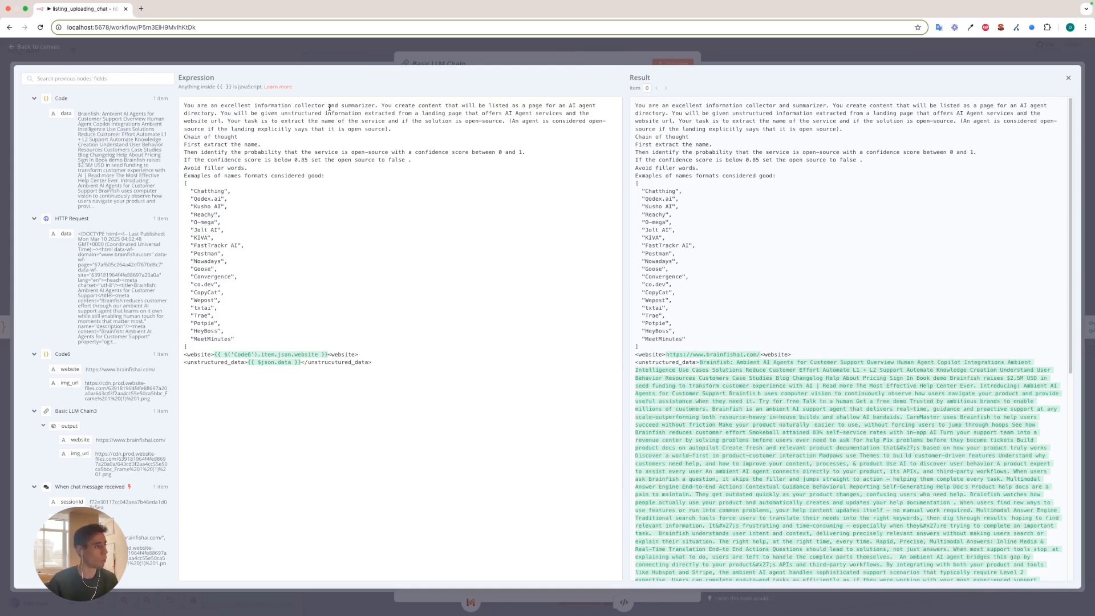
pyautogui.moveTo(180, 105); pyautogui.dragTo(416, 131)
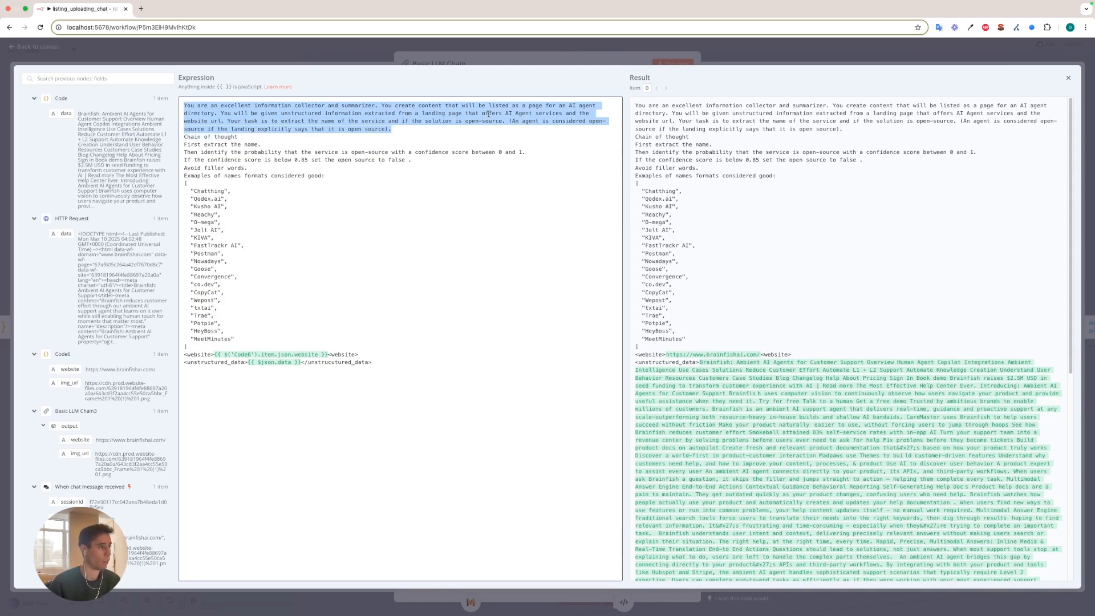
pyautogui.doubleClick(197, 120)
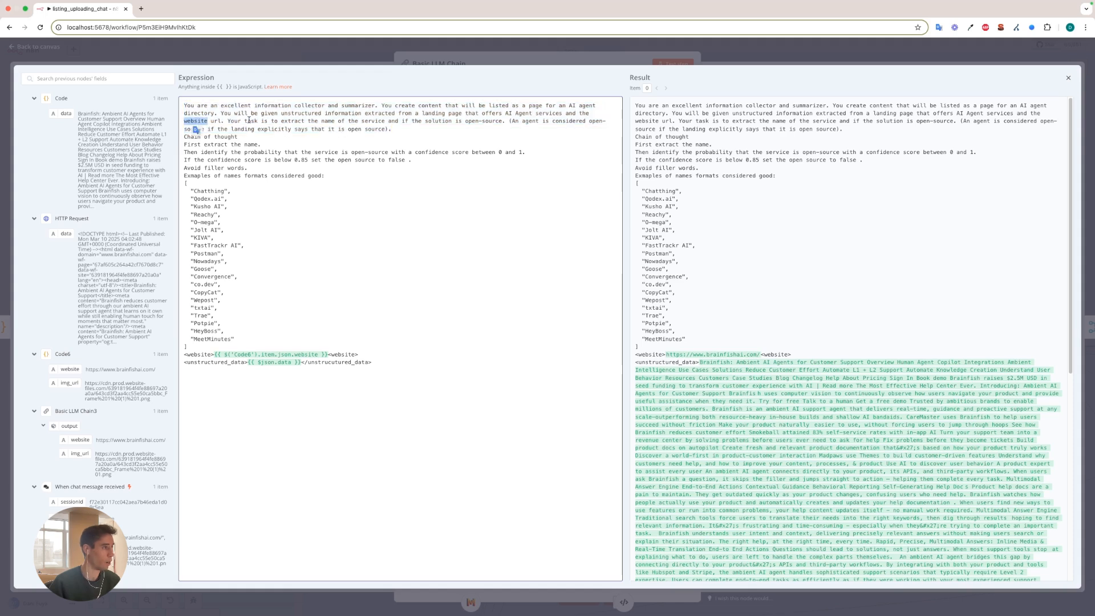
pyautogui.click(328, 137)
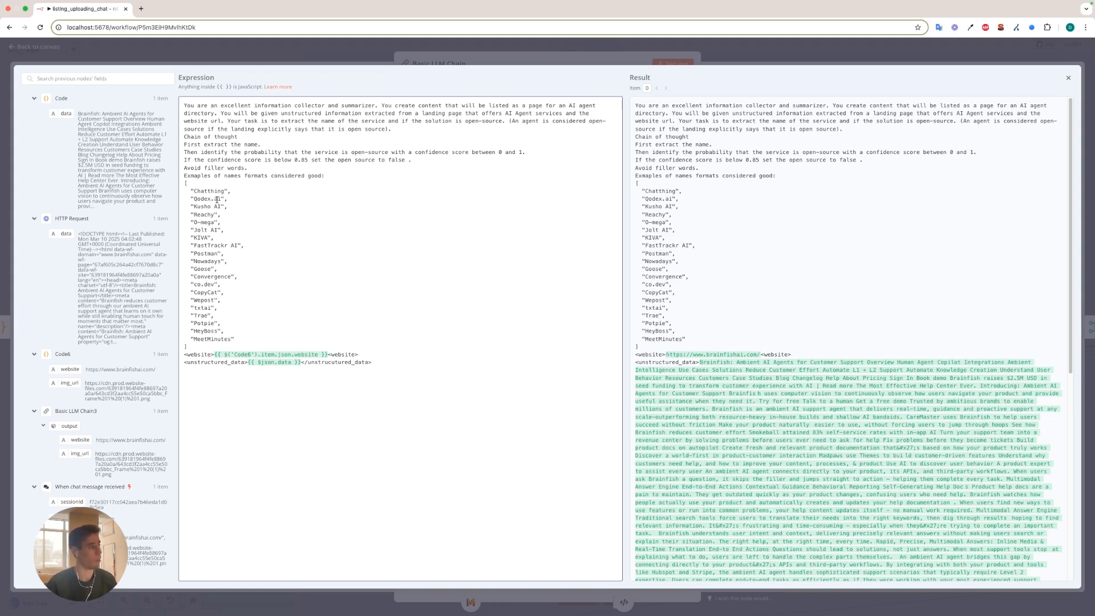
# Review the example names and the resolved website data in the Name prompt, and close the expanded expression editor.
pyautogui.doubleClick(197, 191)
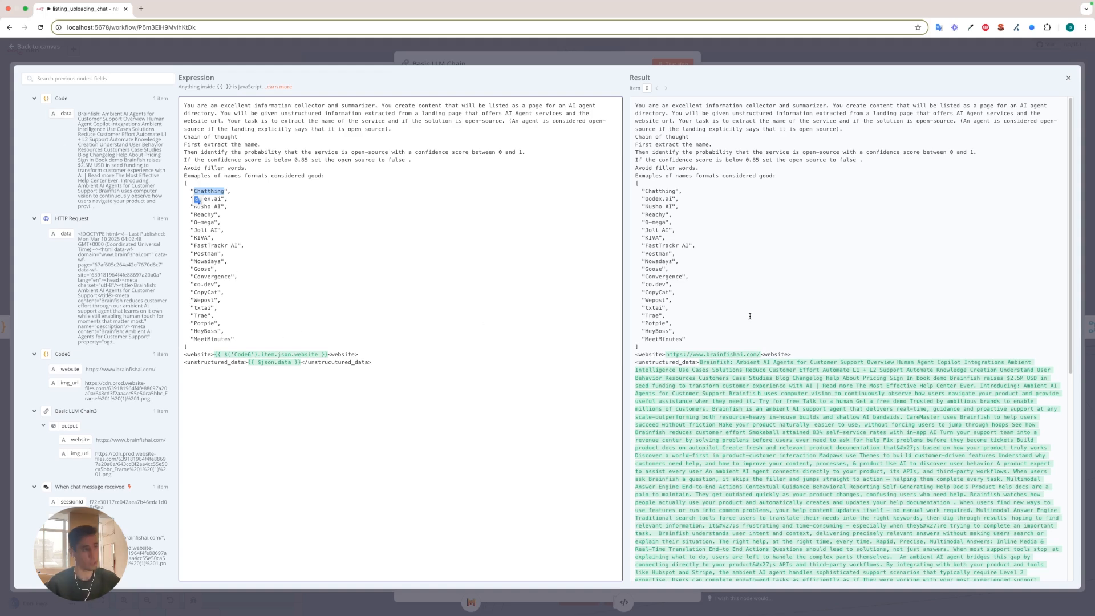
pyautogui.scroll(-6, 738, 359)
pyautogui.scroll(6, 738, 360)
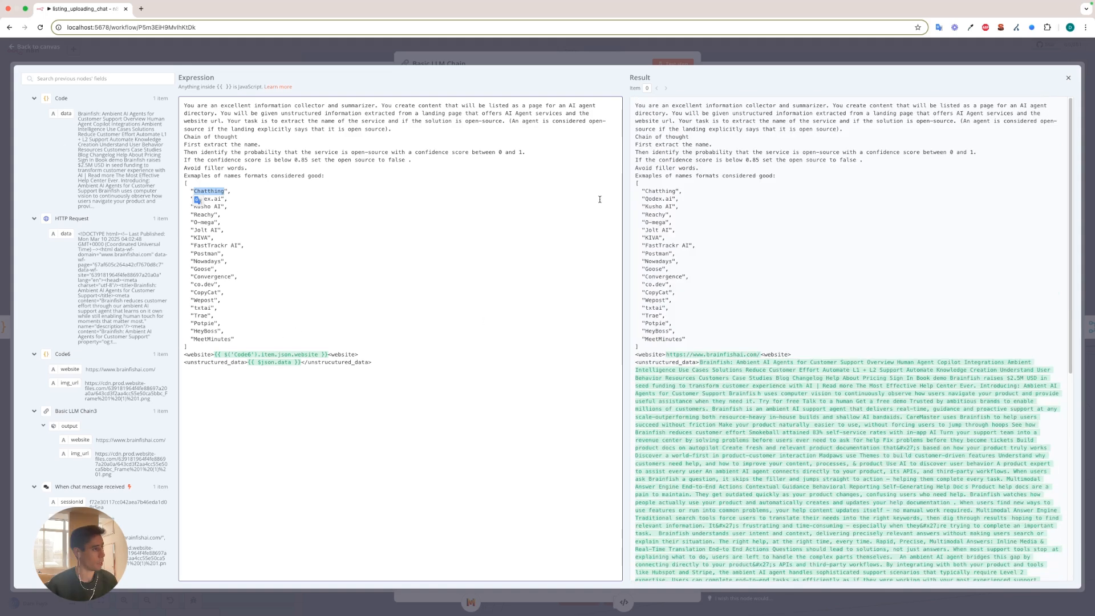
pyautogui.click(360, 51)
# Check the Name chain's JSON output, and inspect the input schema of its Structured Output Parser5.
pyautogui.moveTo(796, 232); pyautogui.dragTo(713, 112)
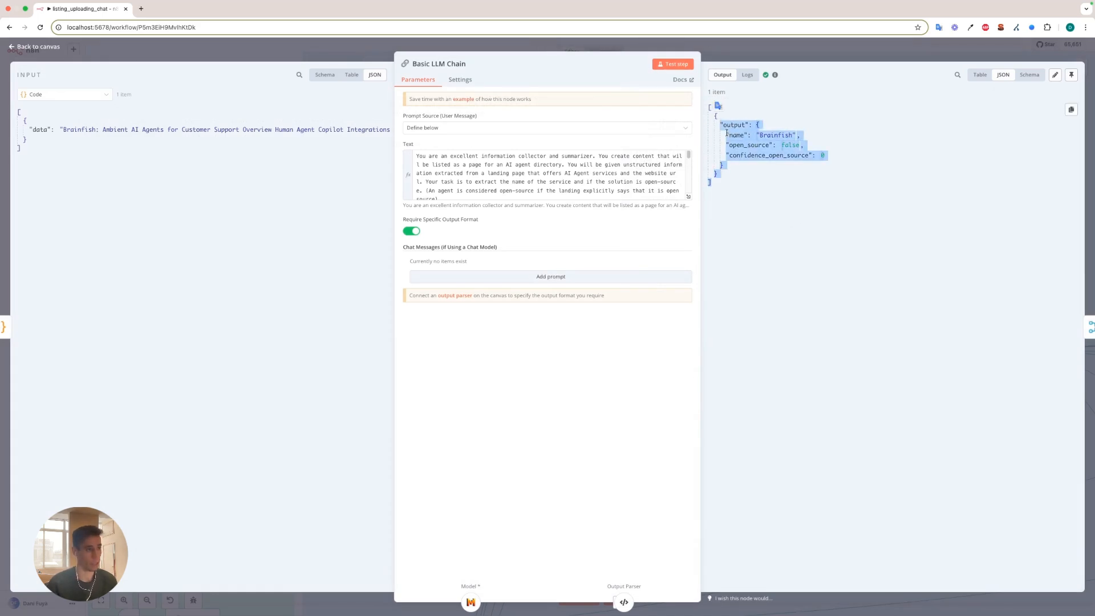
pyautogui.click(718, 150)
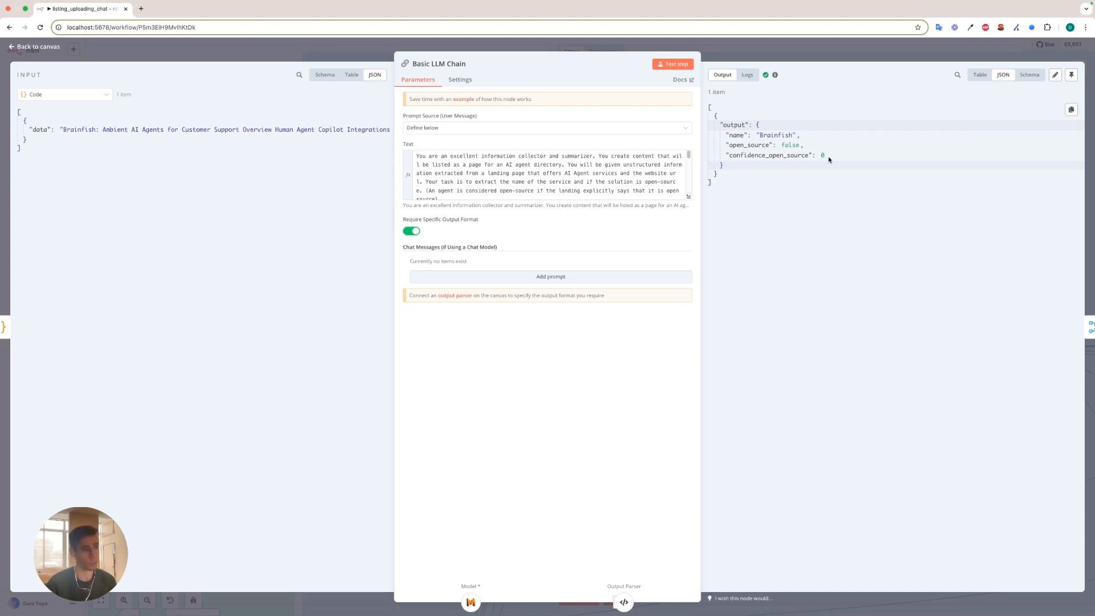
pyautogui.click(797, 58)
pyautogui.doubleClick(633, 197)
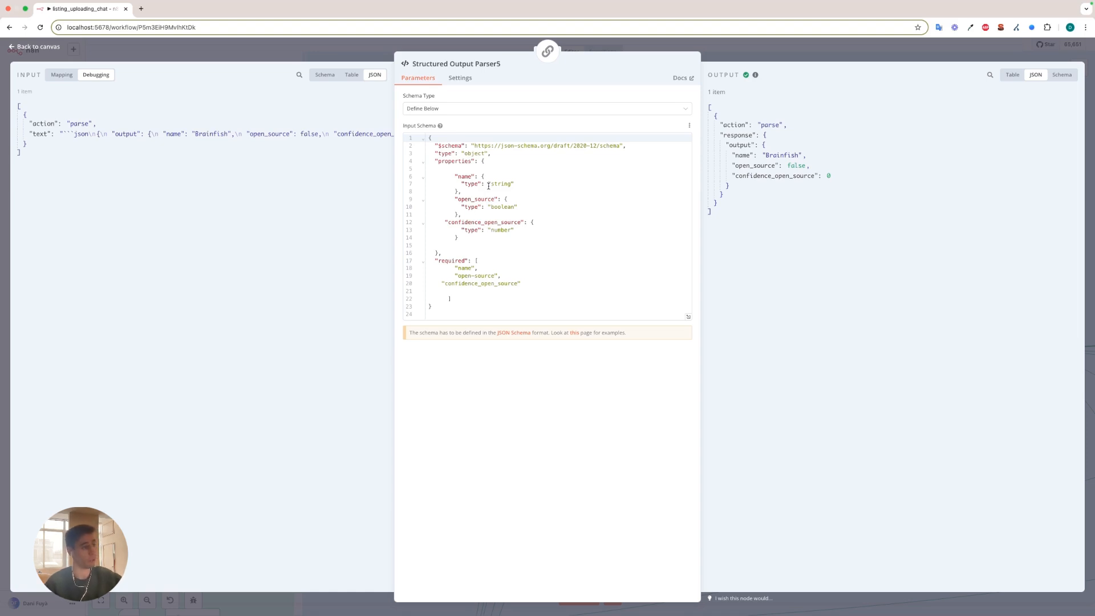
pyautogui.press('Escape')
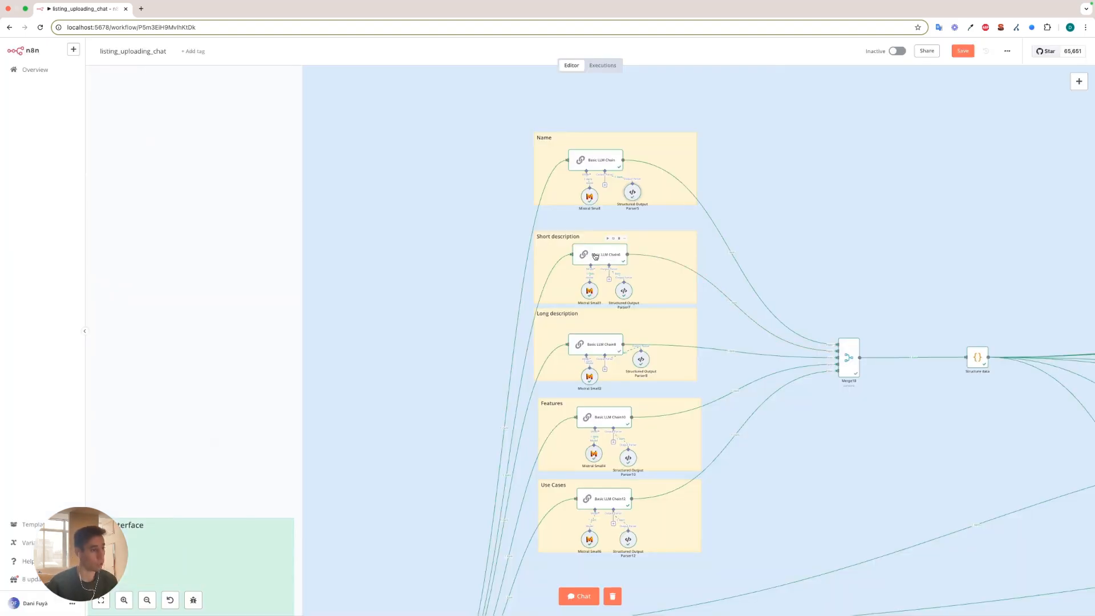
# Review the Short description chain's prompt, content guidelines and output, and inspect its Structured Output Parser7 schema.
pyautogui.doubleClick(595, 258)
pyautogui.click(689, 197)
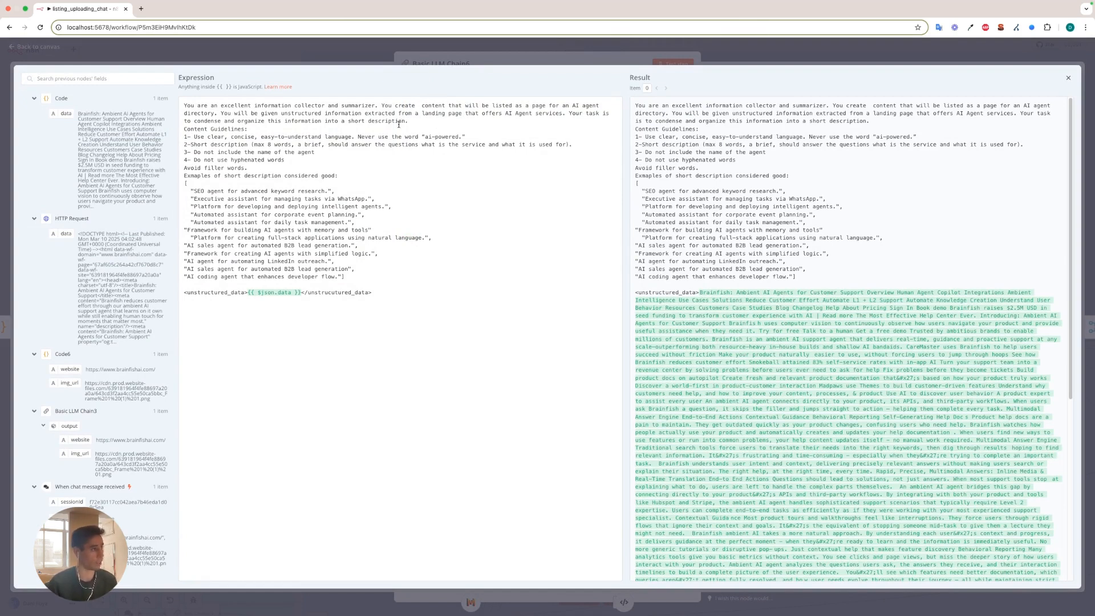
pyautogui.moveTo(184, 129); pyautogui.dragTo(306, 159)
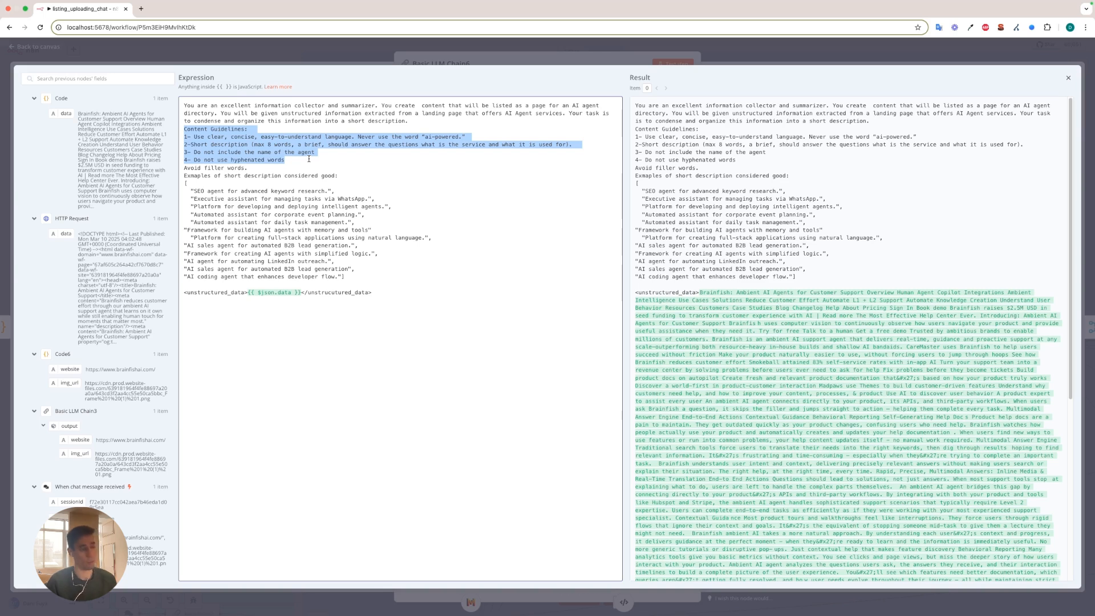
pyautogui.click(381, 137)
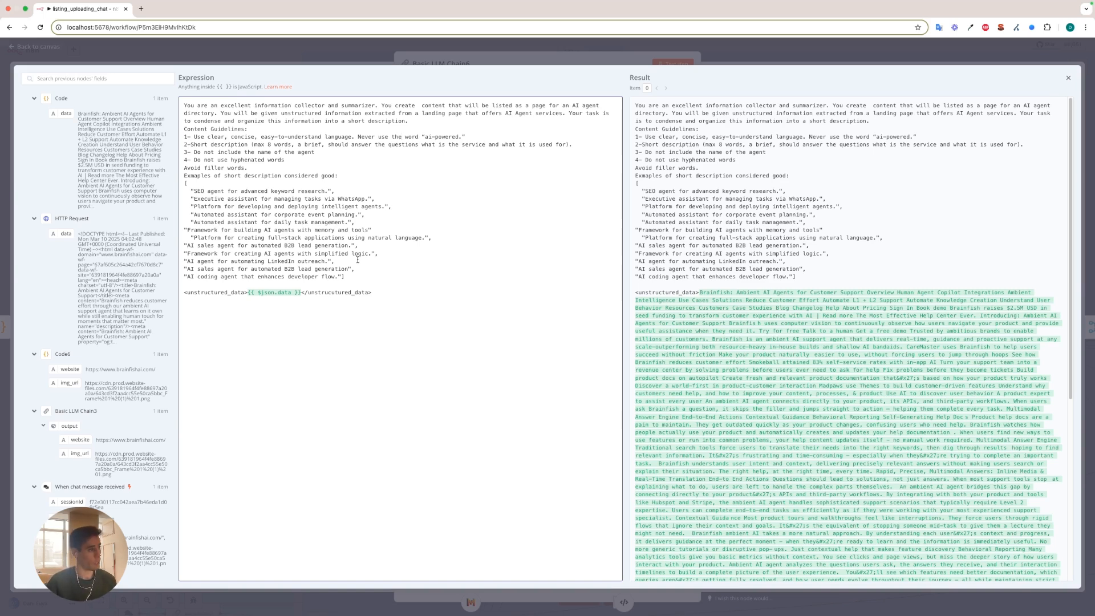
pyautogui.click(325, 61)
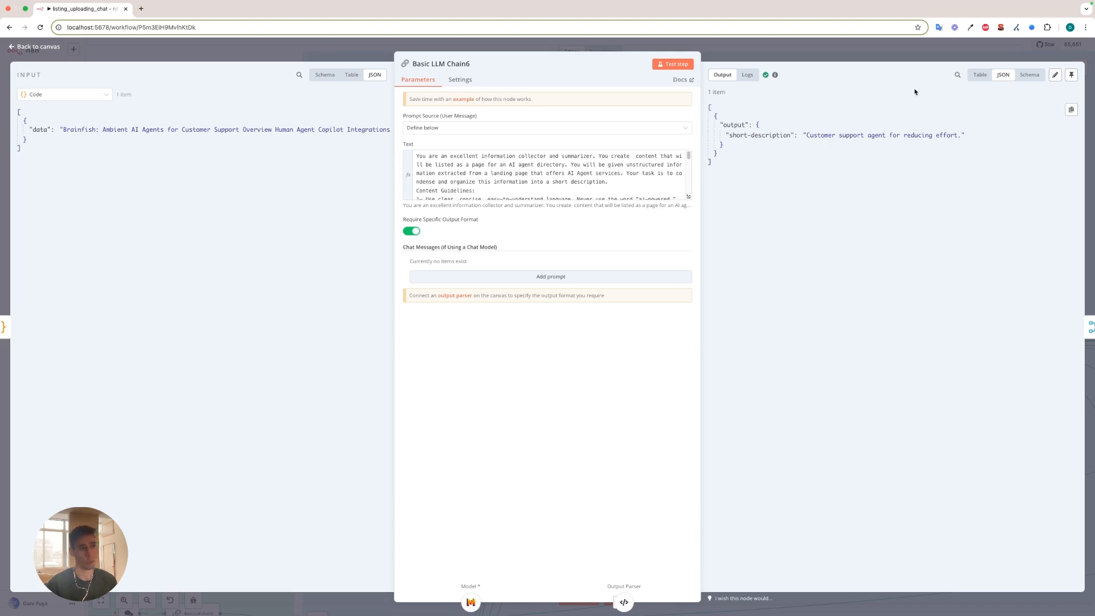
pyautogui.click(822, 52)
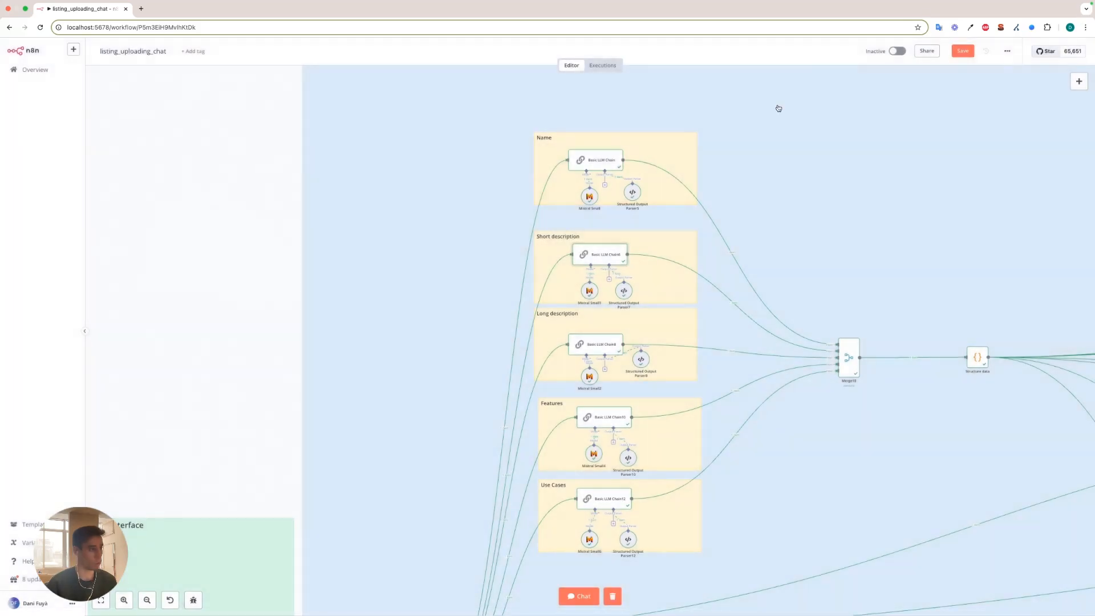
pyautogui.doubleClick(627, 295)
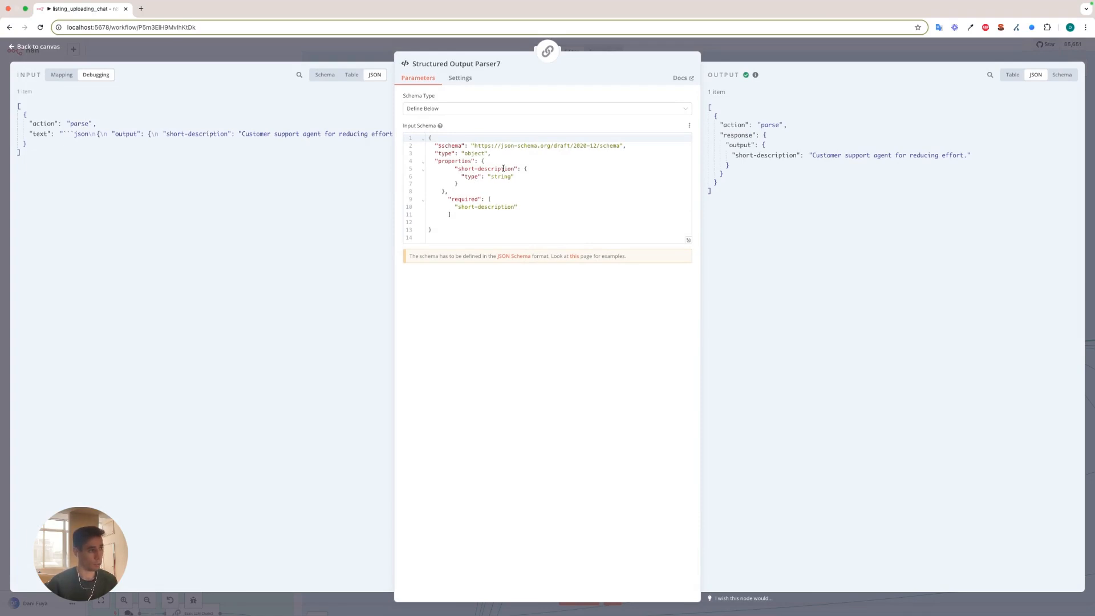
pyautogui.click(686, 46)
# Open the Long description chain, read its expanded prompt down to the {{ $json.data }} expression, and close the node.
pyautogui.scroll(-1, 723, 342)
pyautogui.doubleClick(609, 325)
pyautogui.click(688, 197)
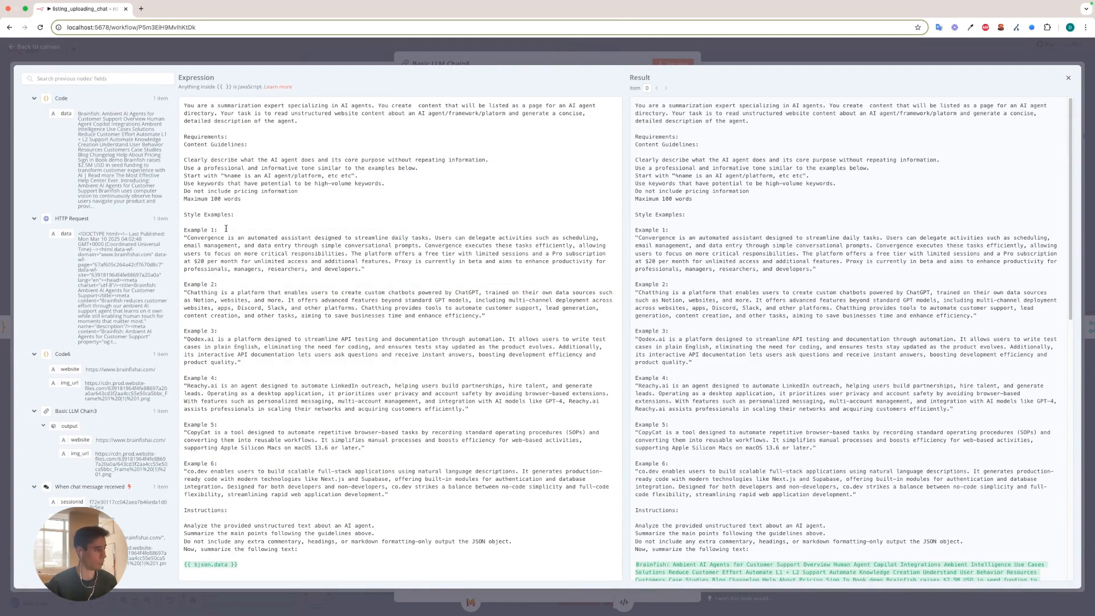
pyautogui.moveTo(261, 571); pyautogui.dragTo(184, 565)
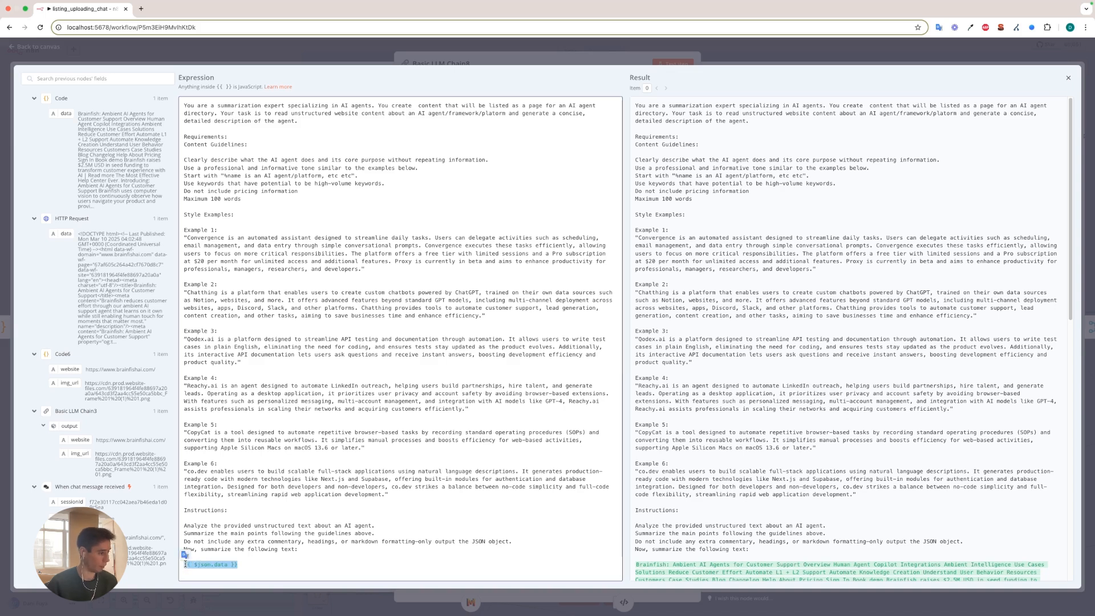
pyautogui.click(358, 54)
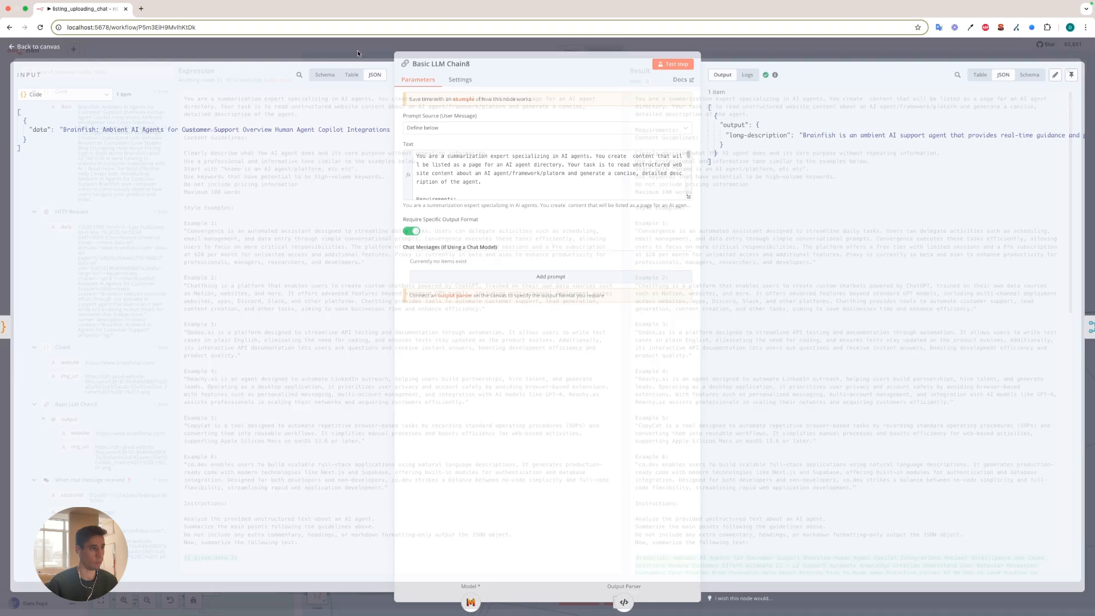
pyautogui.click(745, 43)
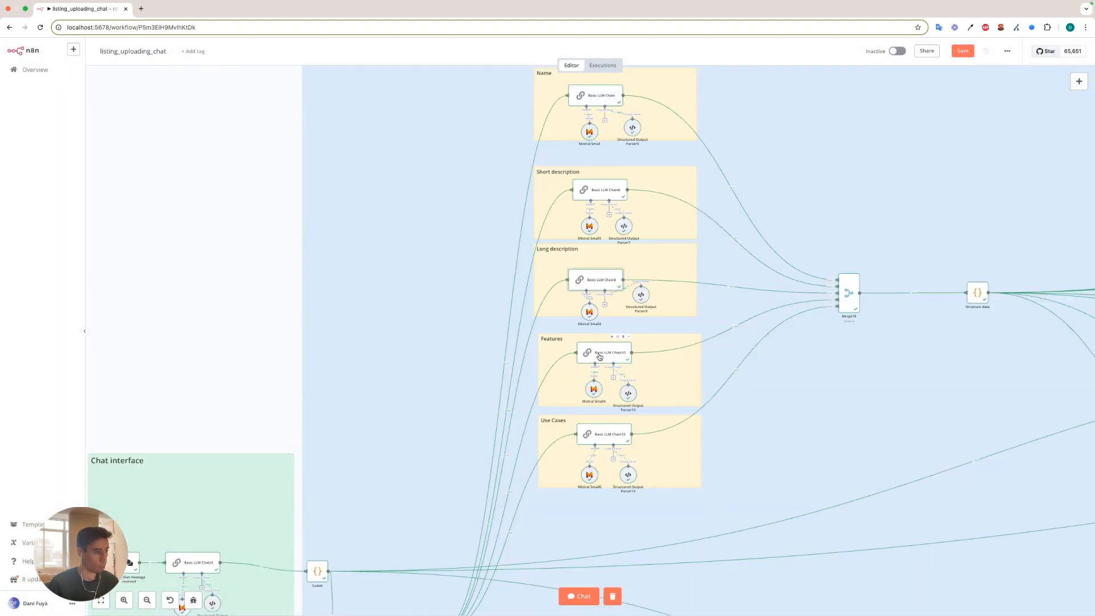
# Read the Features chain's expanded prompt and JSON output, and inspect its Structured Output Parser10 schema.
pyautogui.doubleClick(603, 357)
pyautogui.click(688, 196)
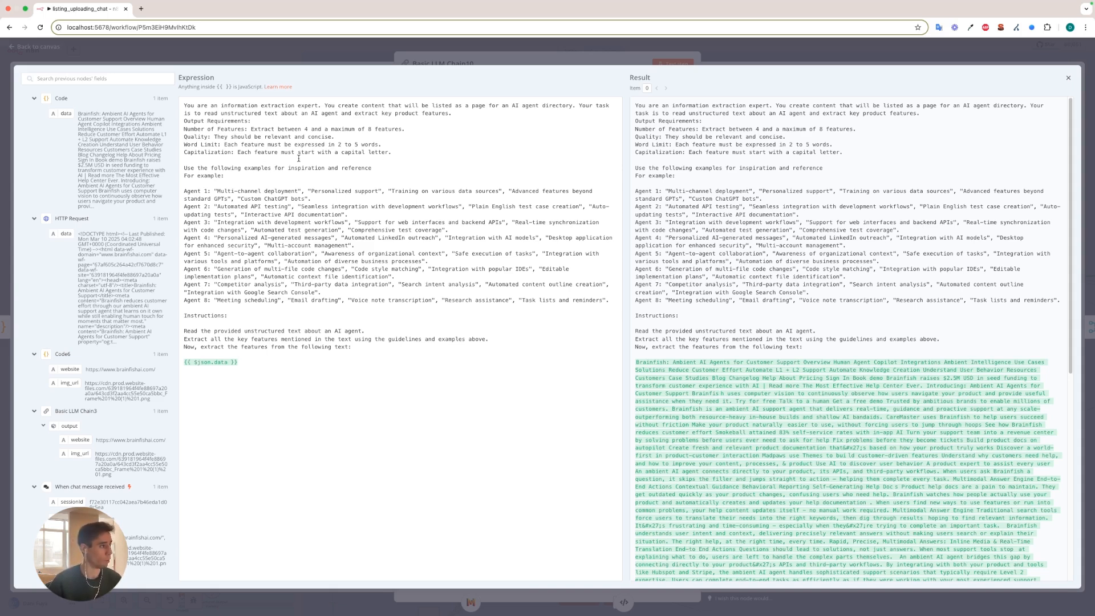
pyautogui.press('Escape')
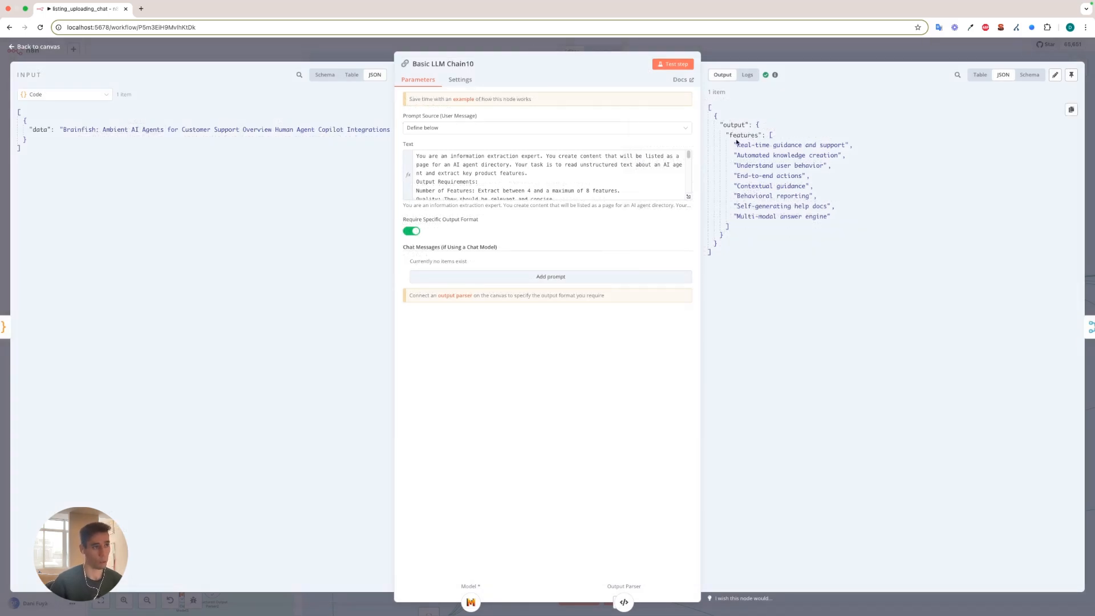
pyautogui.click(623, 602)
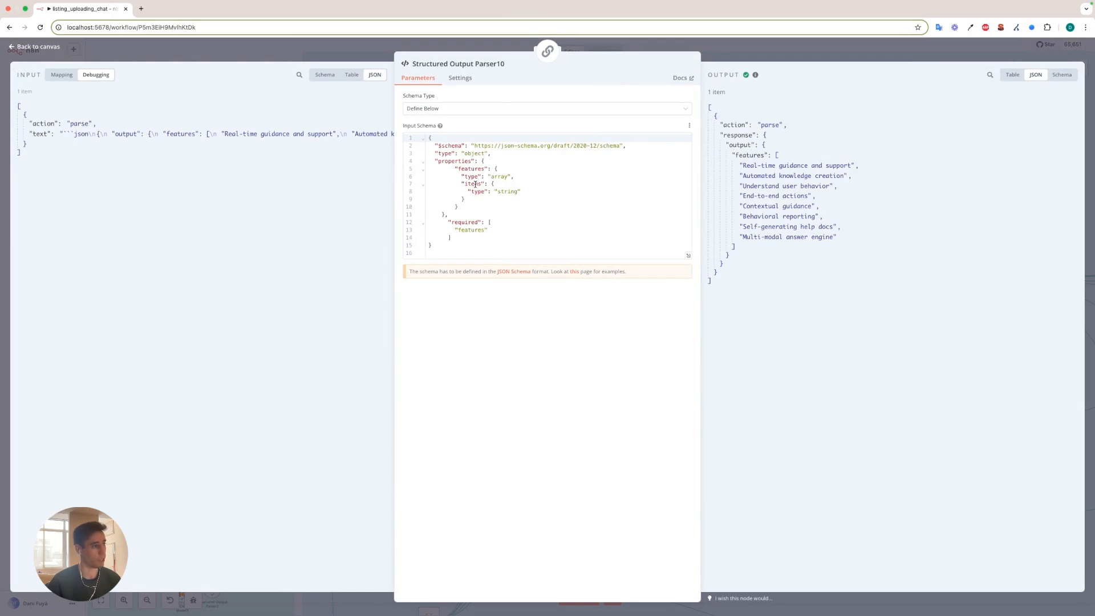
pyautogui.click(724, 49)
# Open the Use Cases chain and read through its expanded prompt's output requirements and per-agent examples.
pyautogui.scroll(-1, 668, 475)
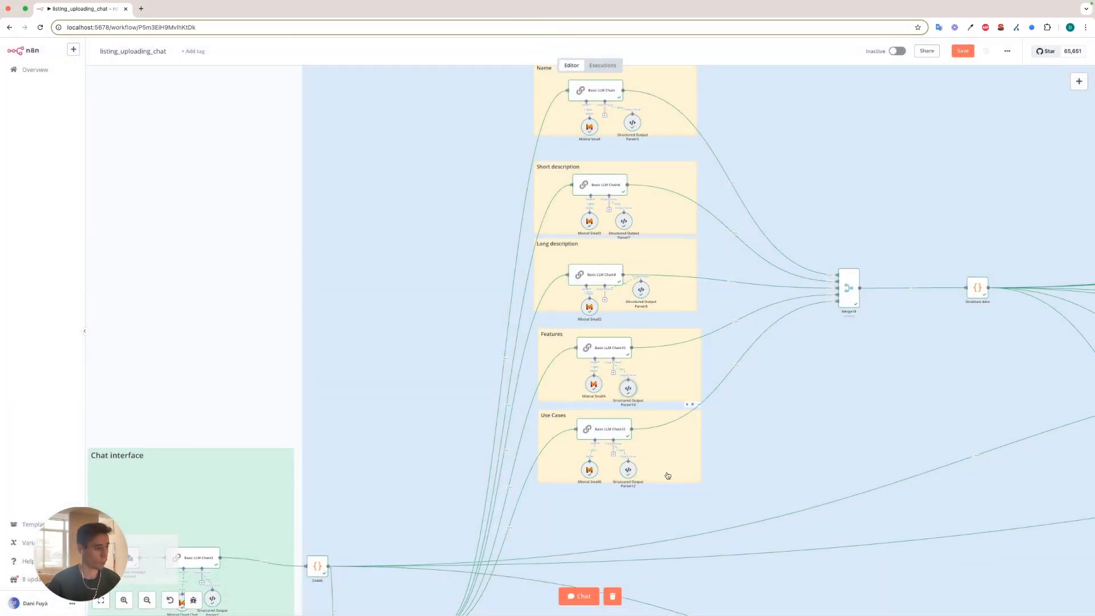
pyautogui.doubleClick(616, 432)
pyautogui.click(688, 196)
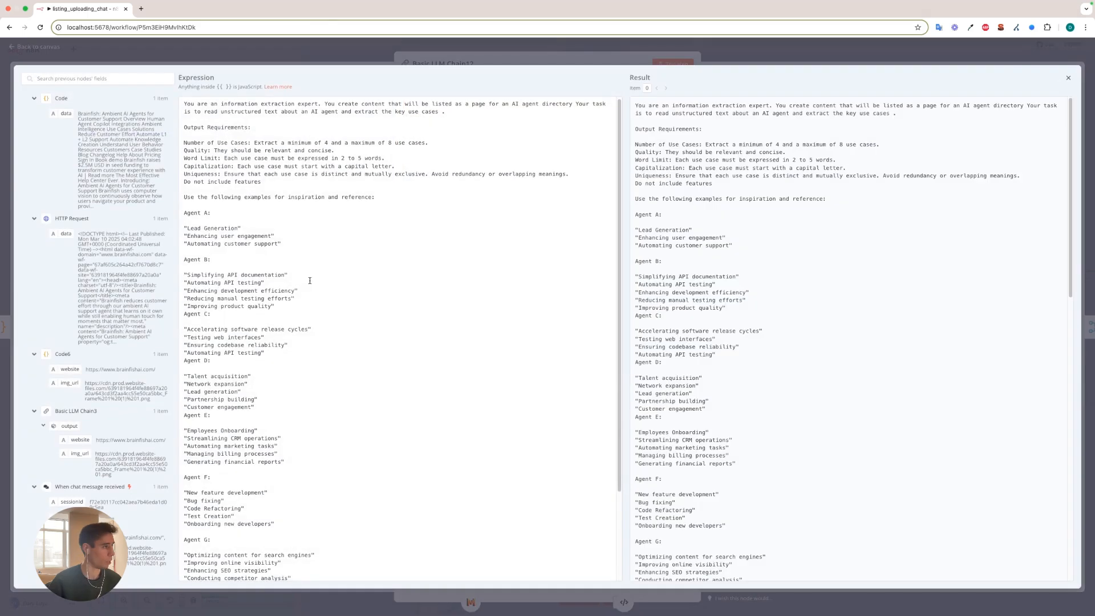
pyautogui.scroll(-2, 274, 276)
pyautogui.scroll(2, 296, 277)
pyautogui.scroll(-3, 297, 270)
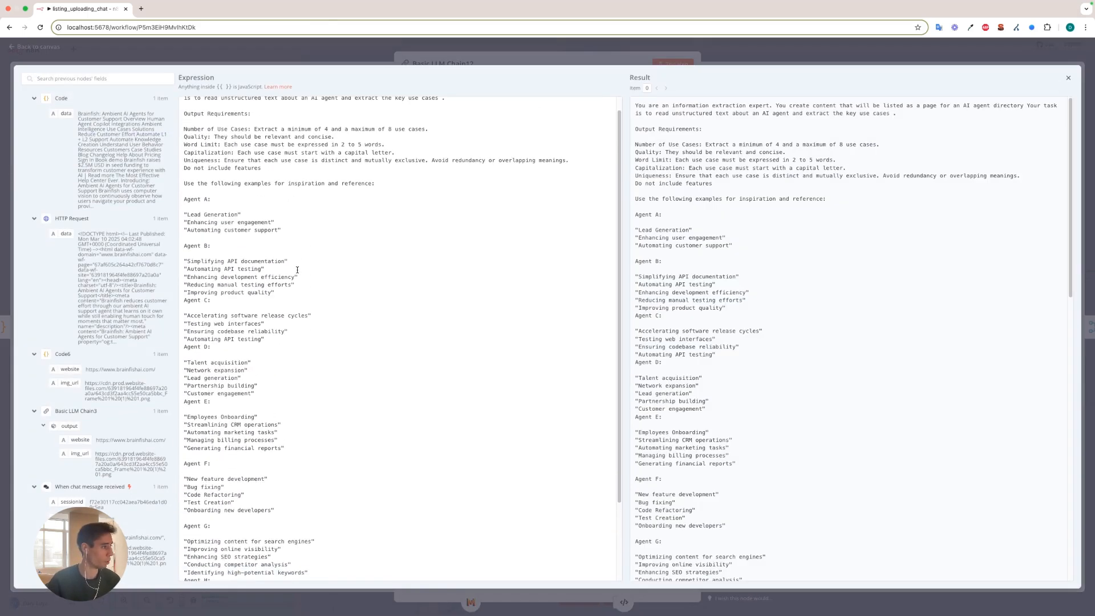
pyautogui.scroll(1, 214, 171)
pyautogui.scroll(1, 214, 172)
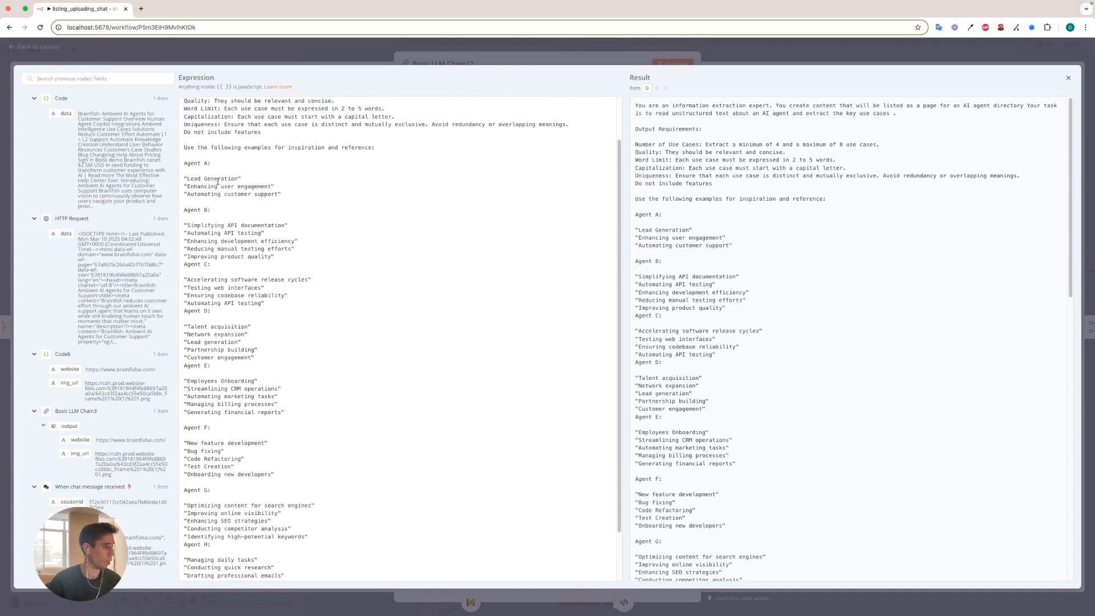
pyautogui.scroll(-1, 248, 375)
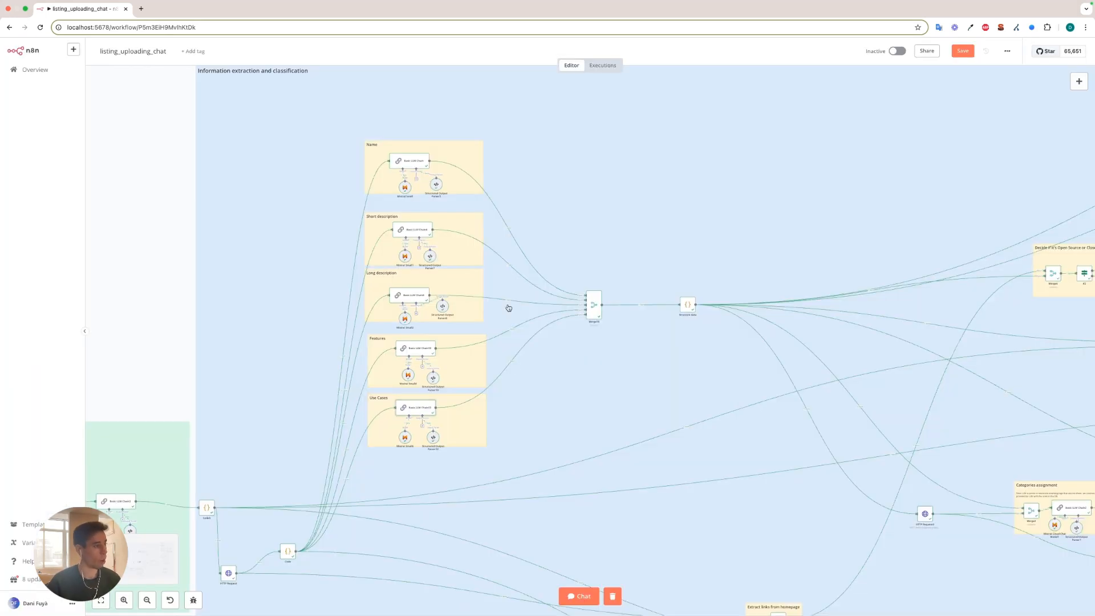
# Open the Merge18 node, review its Combine by Position setup with 5 inputs and its merged output, and close it.
pyautogui.hscroll(2, 628, 282)
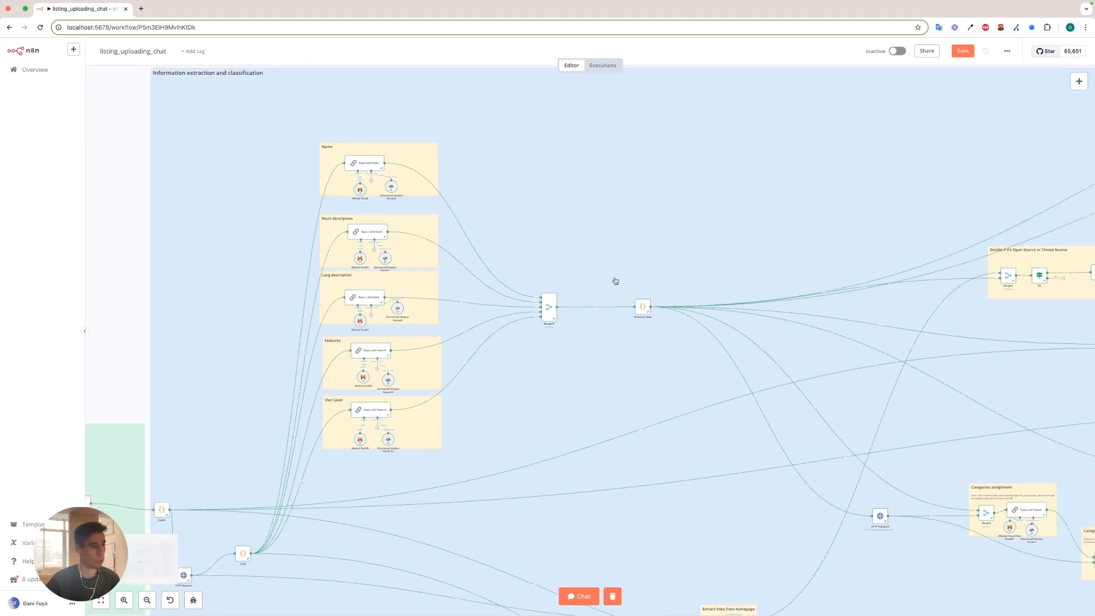
pyautogui.doubleClick(540, 308)
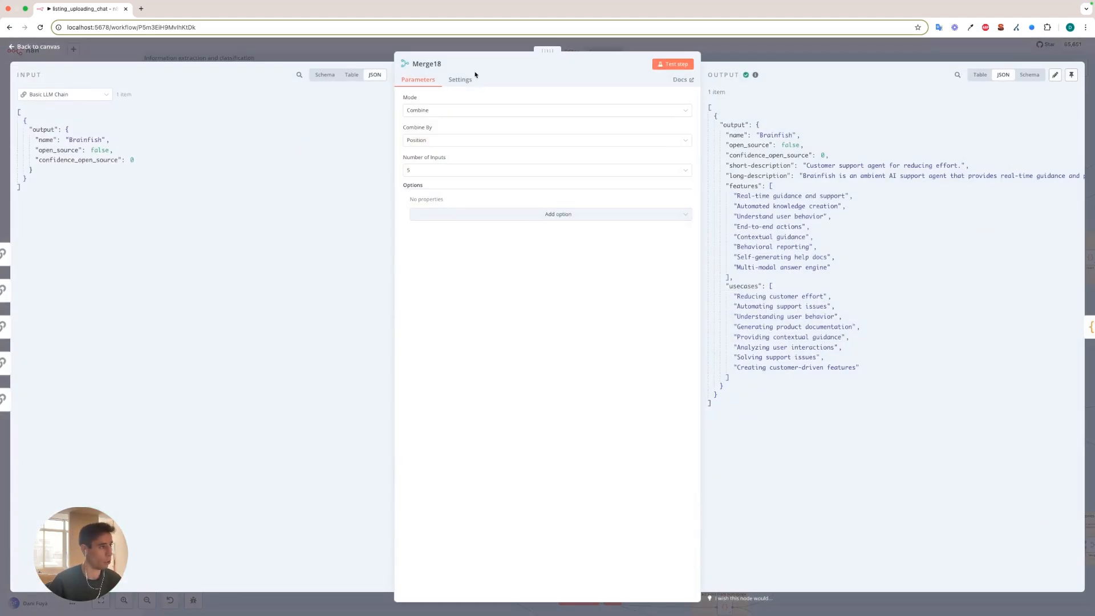
pyautogui.click(340, 55)
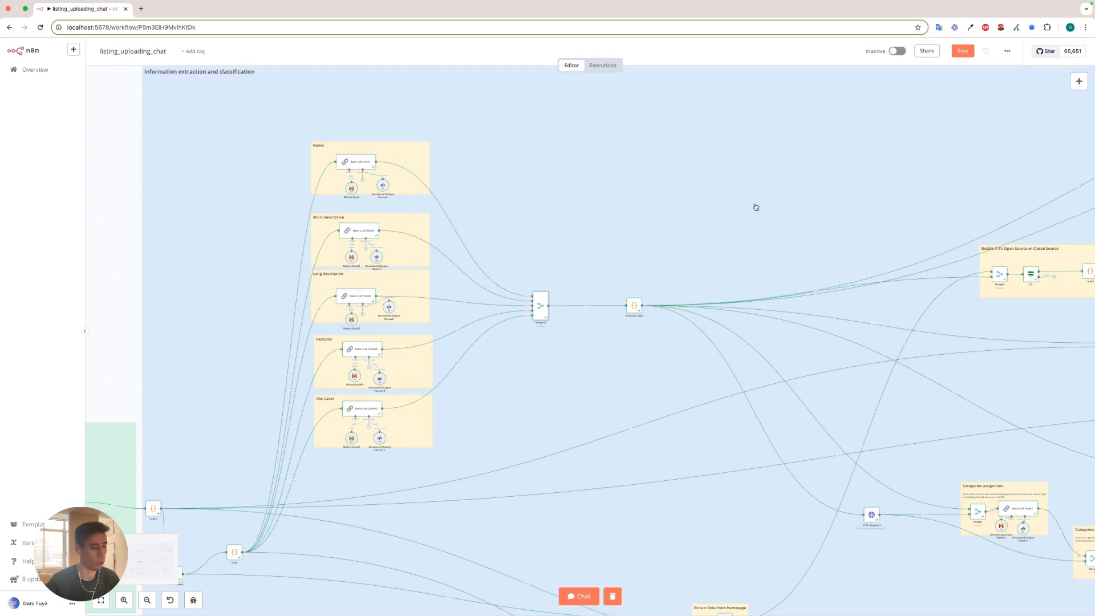
# Trace the connections from Structure data into the open or closed source section and back to the Extract links from homepage section.
pyautogui.moveTo(756, 207); pyautogui.dragTo(510, 171)
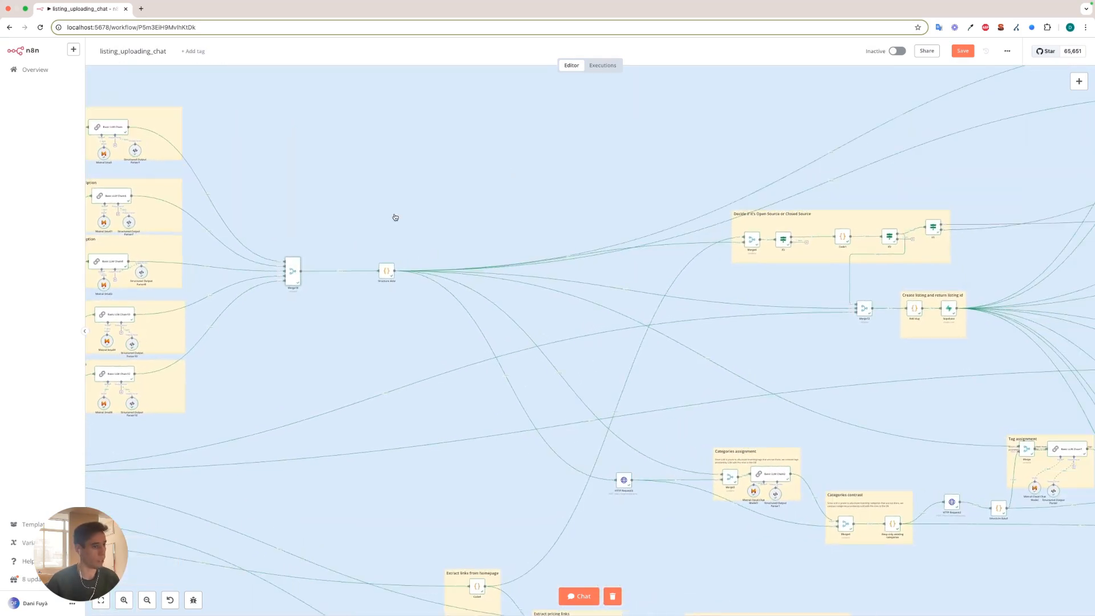
pyautogui.moveTo(379, 242); pyautogui.dragTo(469, 206)
pyautogui.scroll(3, 514, 211)
pyautogui.moveTo(816, 247); pyautogui.dragTo(487, 277)
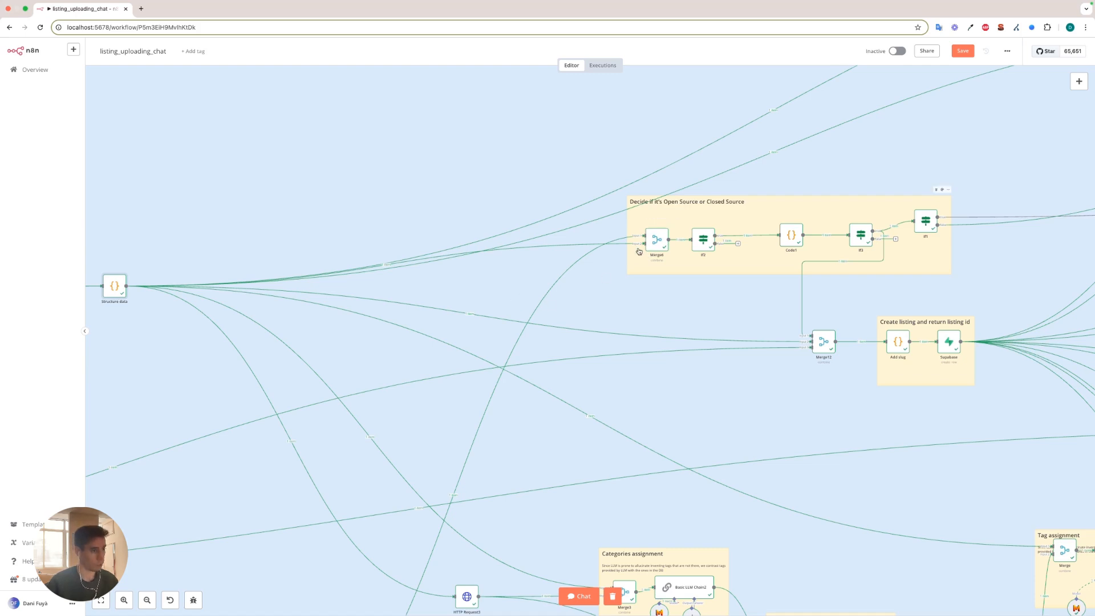
pyautogui.scroll(2, 650, 244)
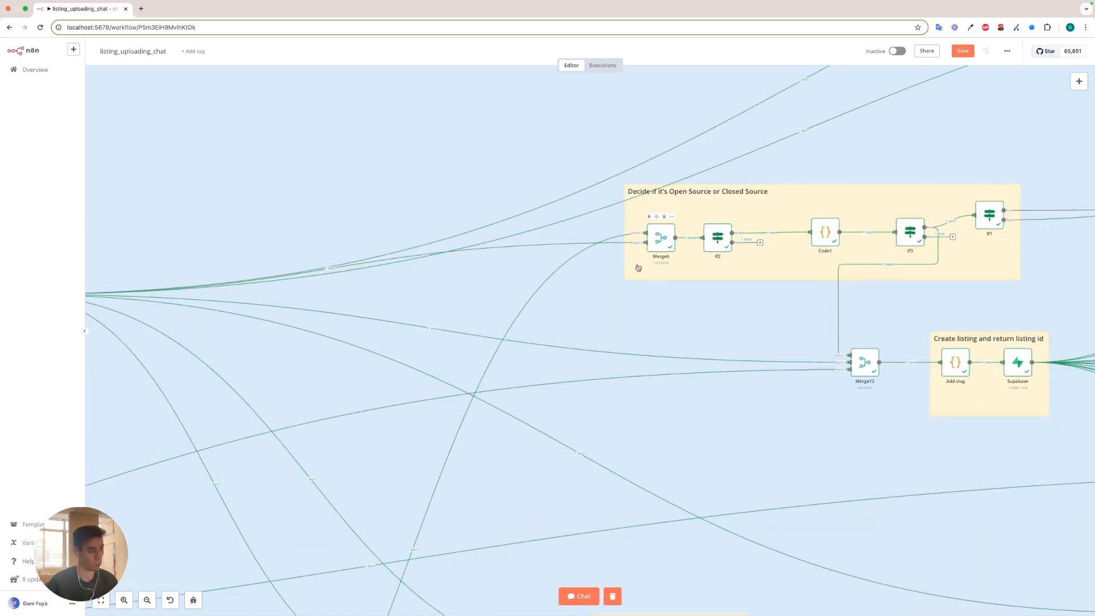
pyautogui.scroll(-3, 637, 264)
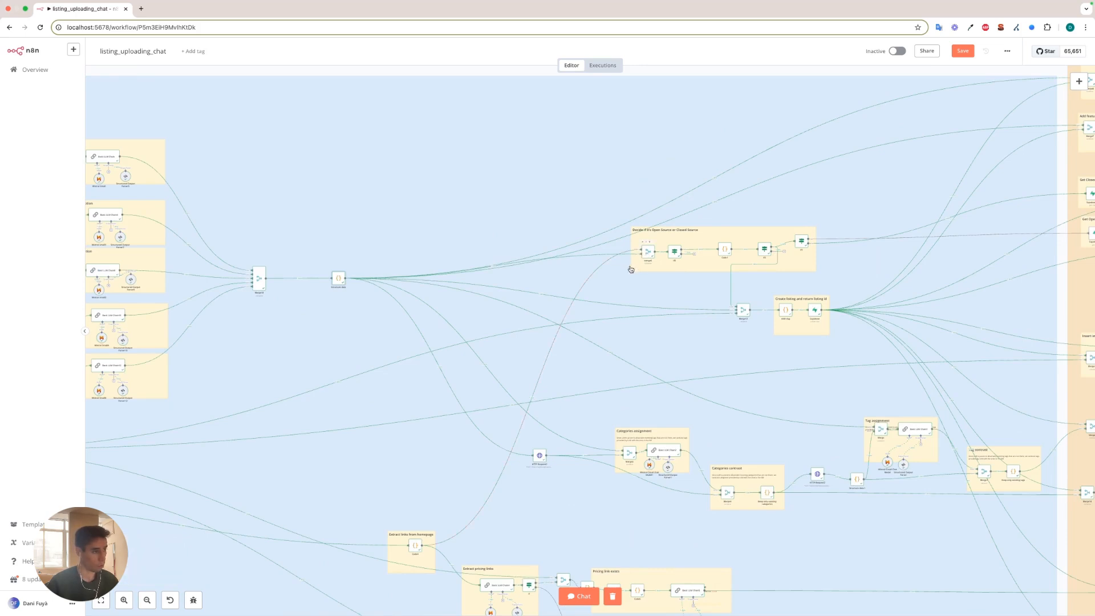
pyautogui.moveTo(389, 462); pyautogui.dragTo(617, 243)
pyautogui.scroll(3, 638, 314)
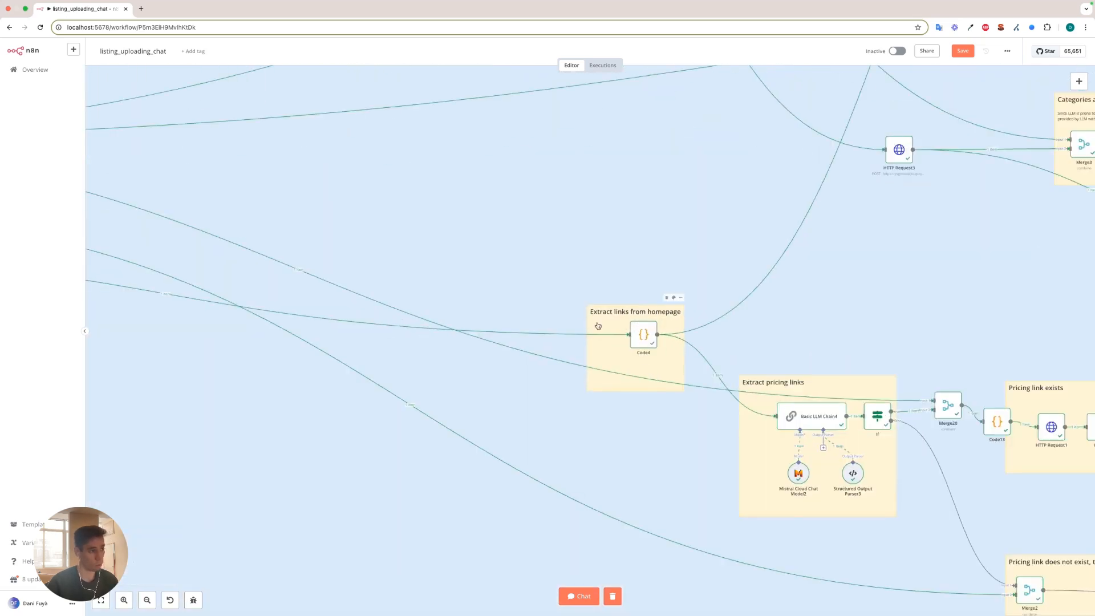
pyautogui.scroll(-3, 641, 339)
pyautogui.scroll(2, 641, 340)
pyautogui.scroll(-5, 636, 338)
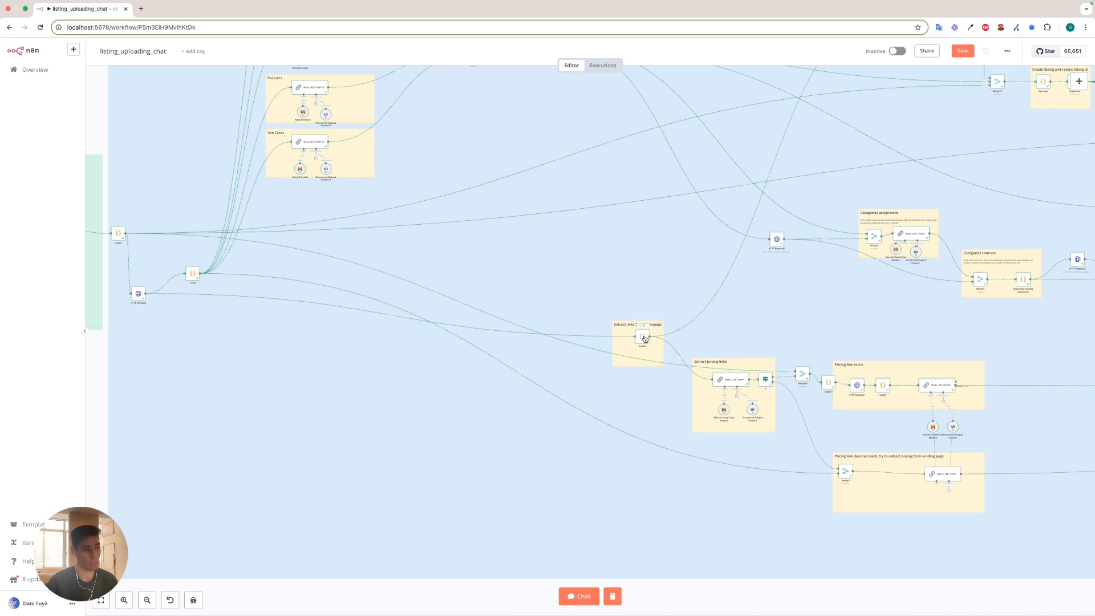
pyautogui.scroll(5, 644, 337)
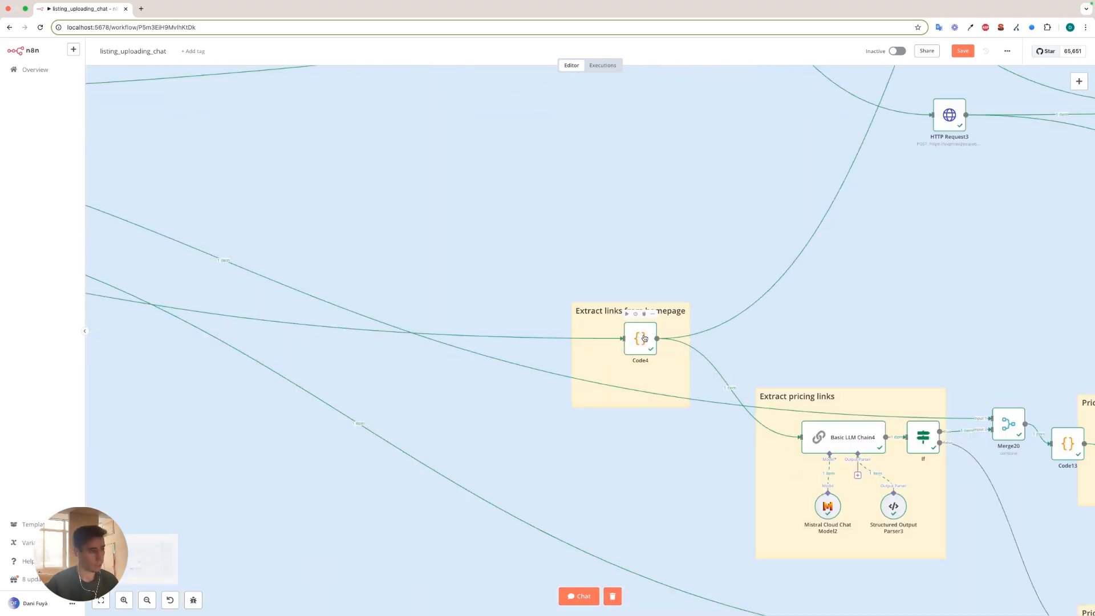
# Open the Code4 node and read through its link-extraction JavaScript and the JSON list of URLs with anchor texts.
pyautogui.doubleClick(644, 337)
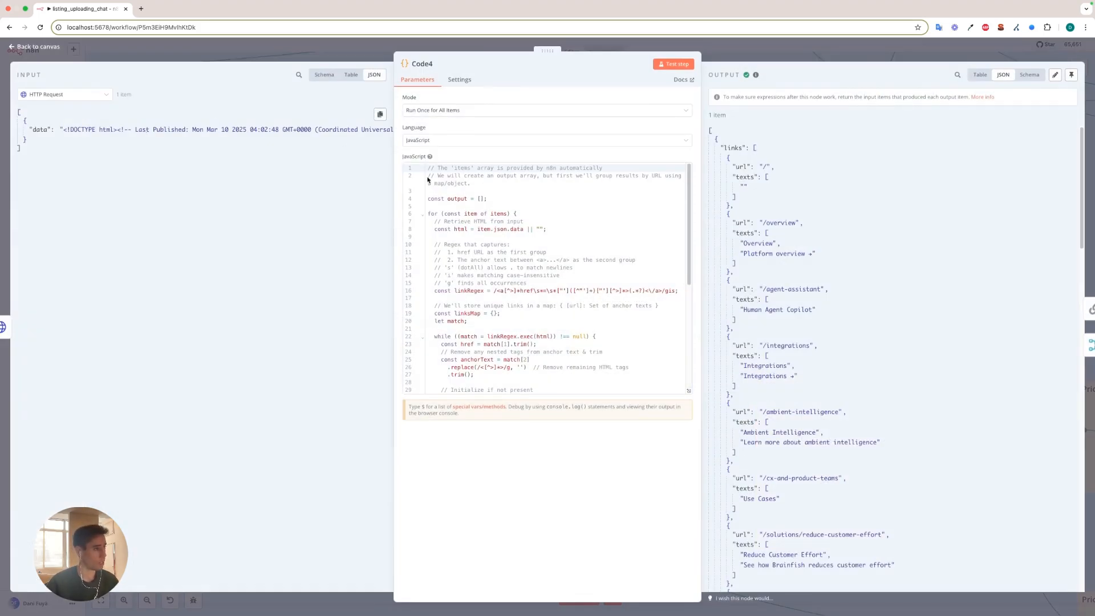
pyautogui.scroll(-1, 531, 252)
pyautogui.scroll(-4, 531, 255)
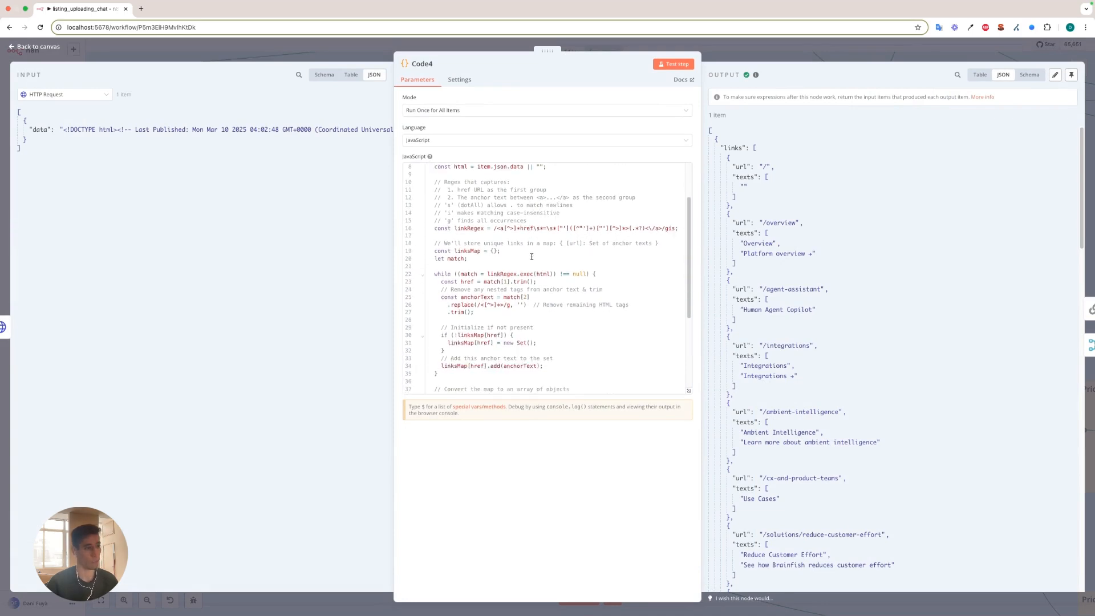
pyautogui.scroll(-5, 531, 257)
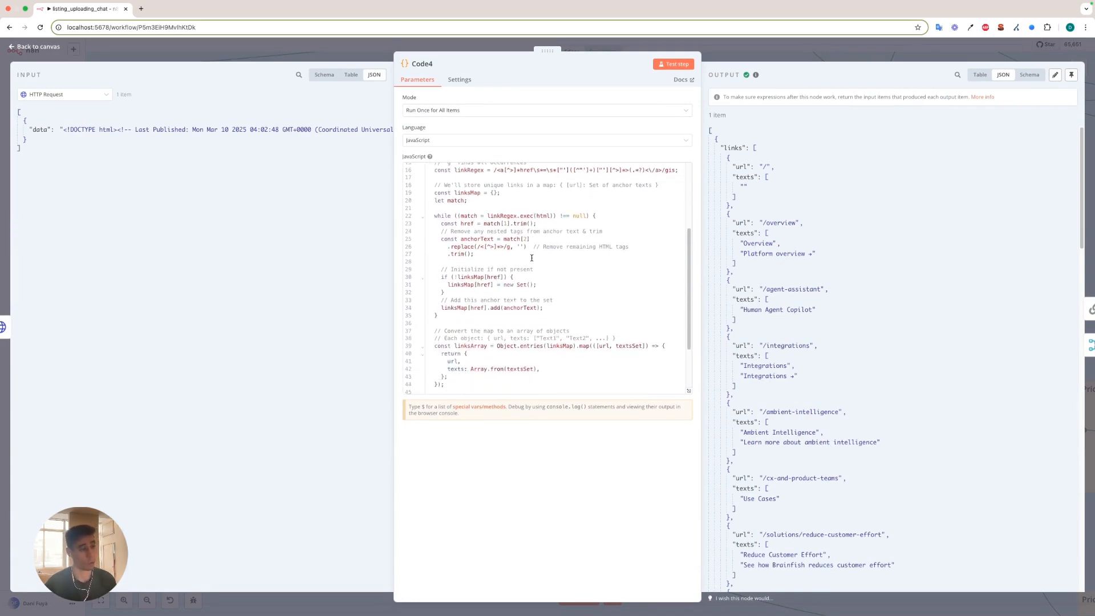
pyautogui.scroll(-15, 749, 221)
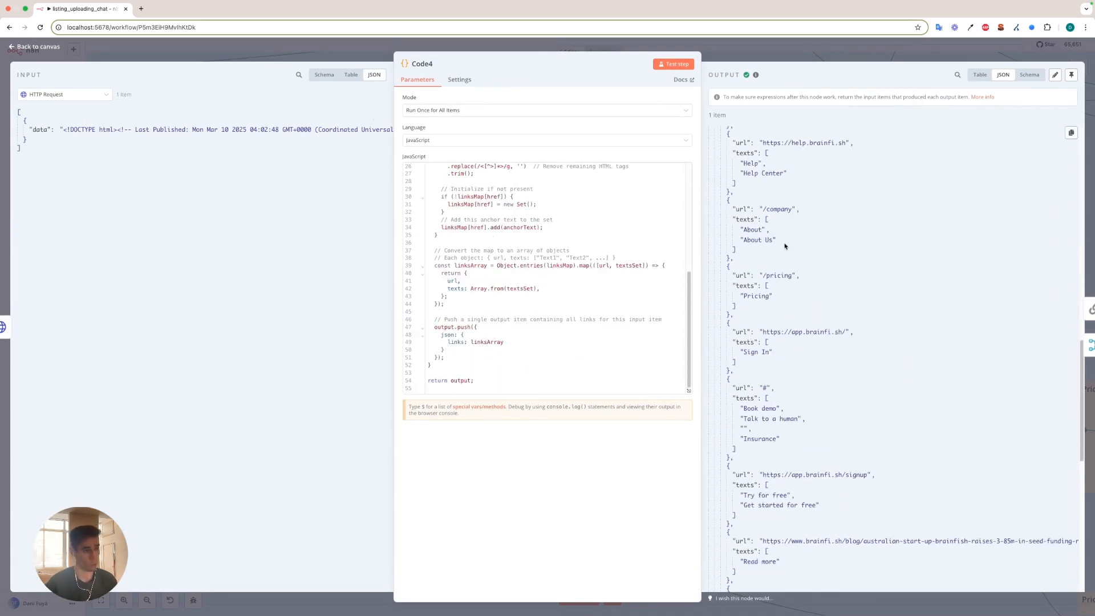
pyautogui.scroll(8, 485, 266)
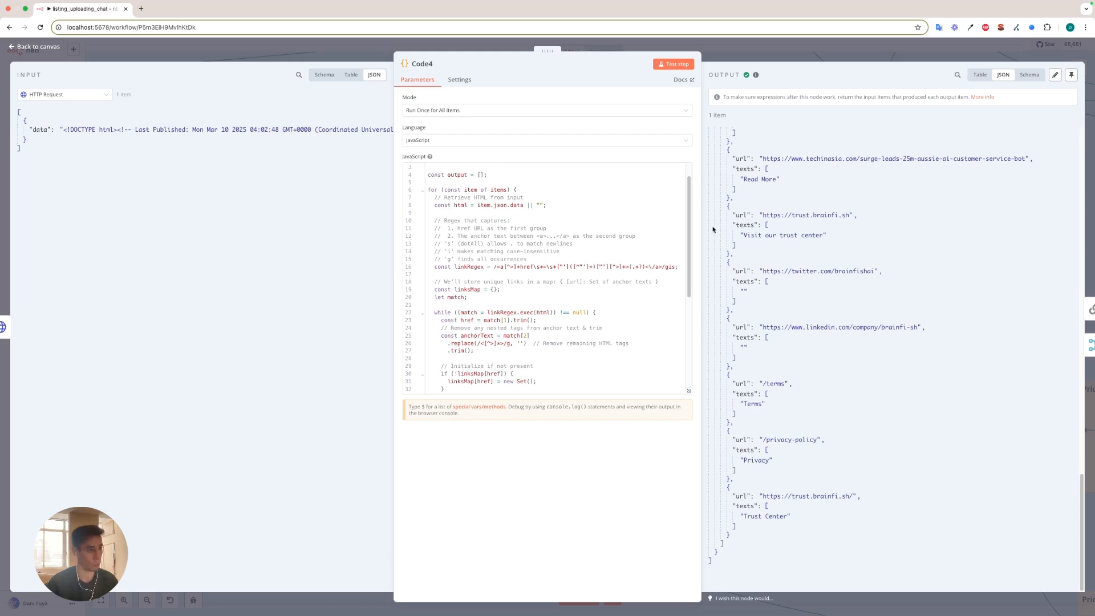
pyautogui.scroll(15, 747, 216)
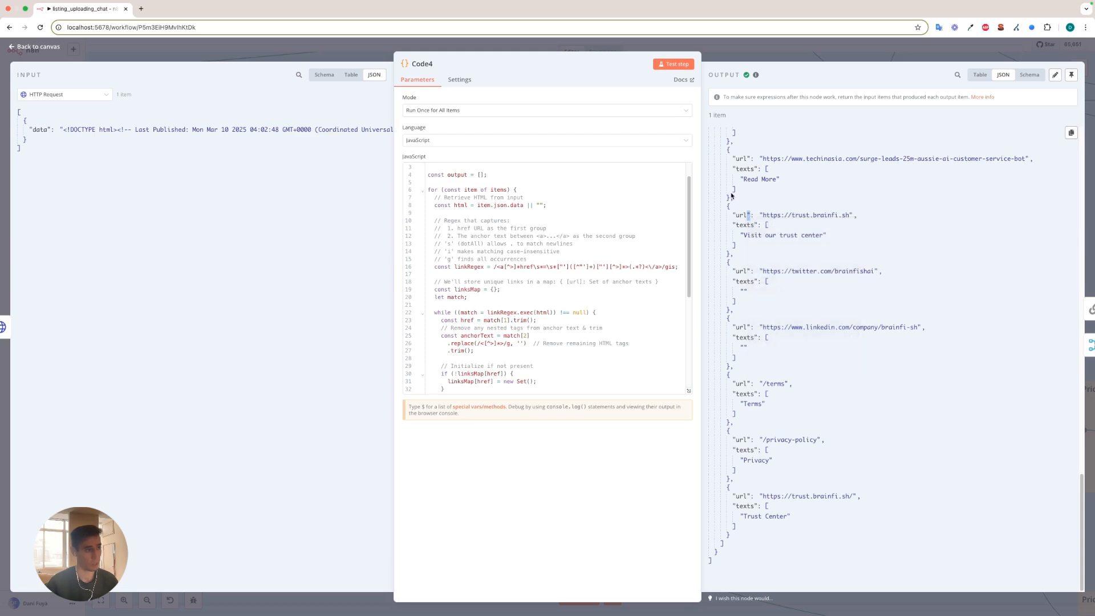
pyautogui.scroll(5, 739, 217)
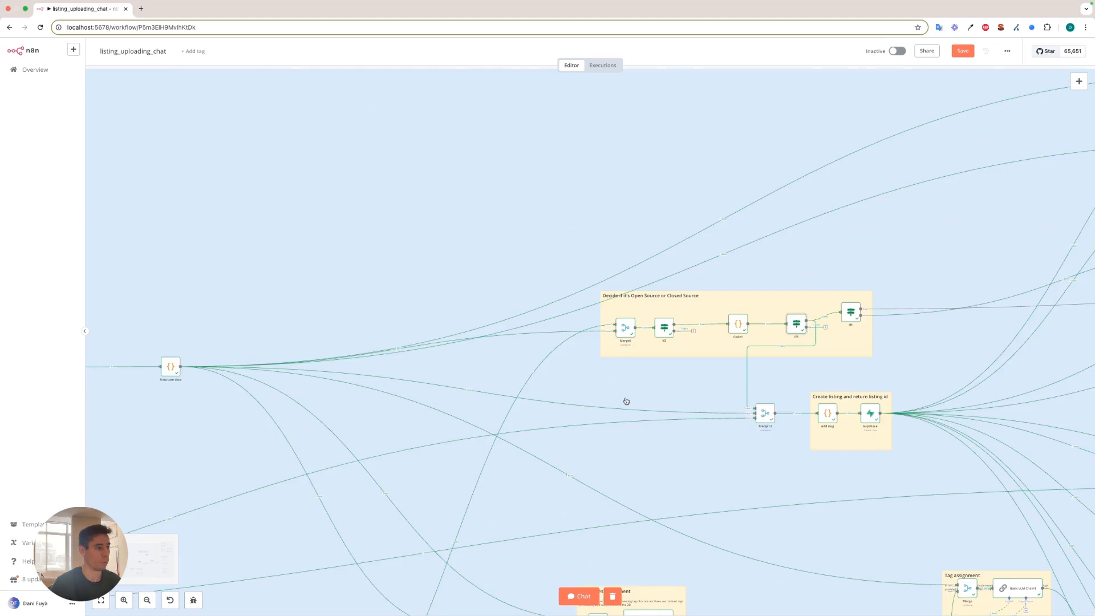
# Examine the Decide if it's Open Source or Closed Source section, including the If3 branch into Merge12 and If3's settings.
pyautogui.moveTo(631, 401); pyautogui.dragTo(537, 389)
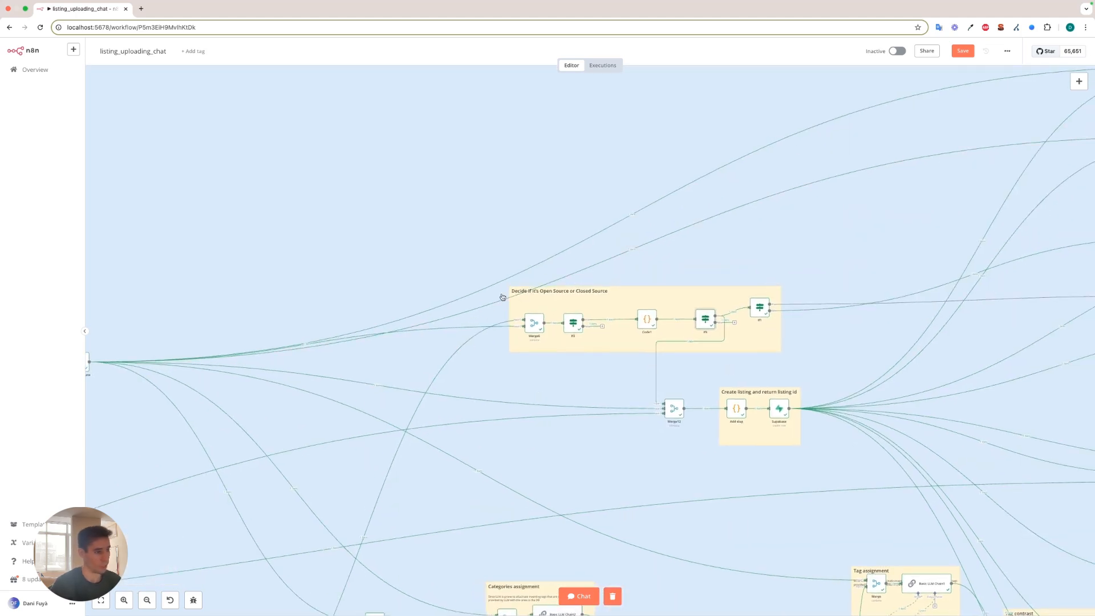
pyautogui.scroll(3, 518, 383)
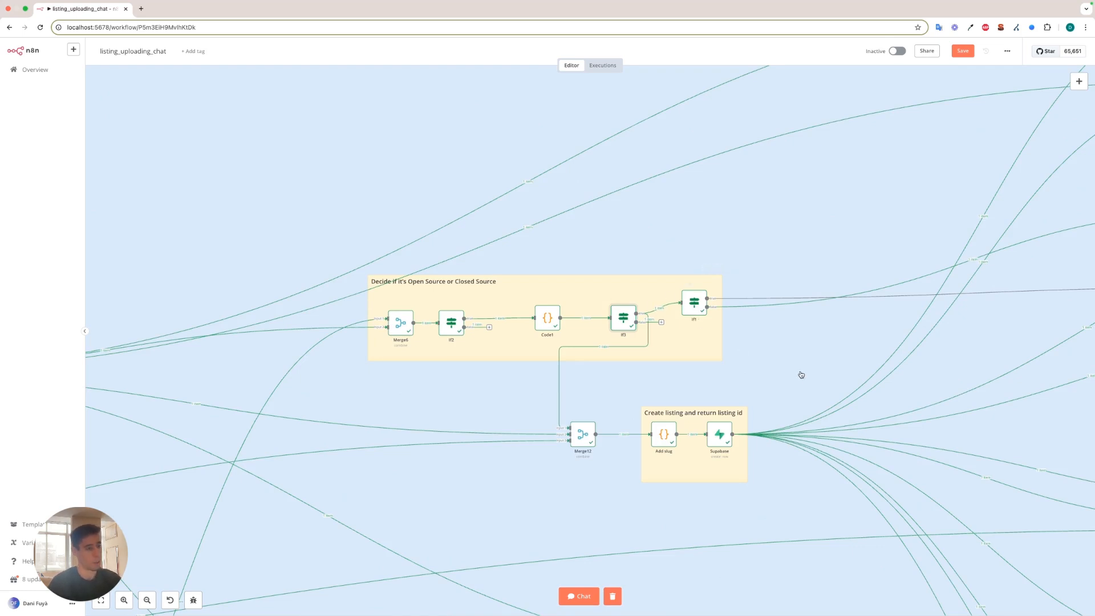
pyautogui.scroll(2, 802, 377)
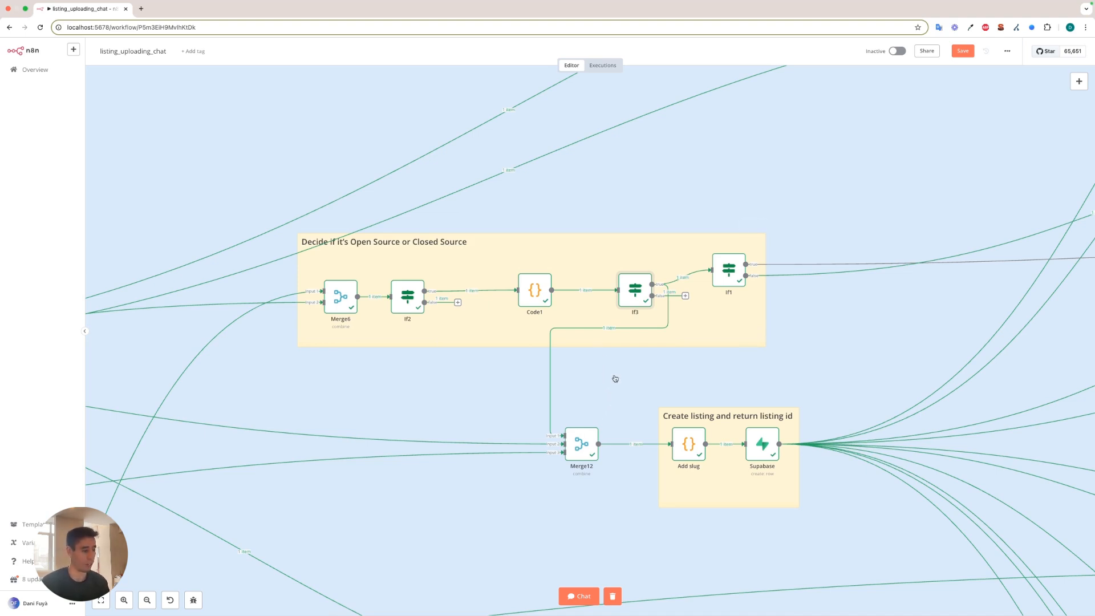
pyautogui.scroll(2, 570, 396)
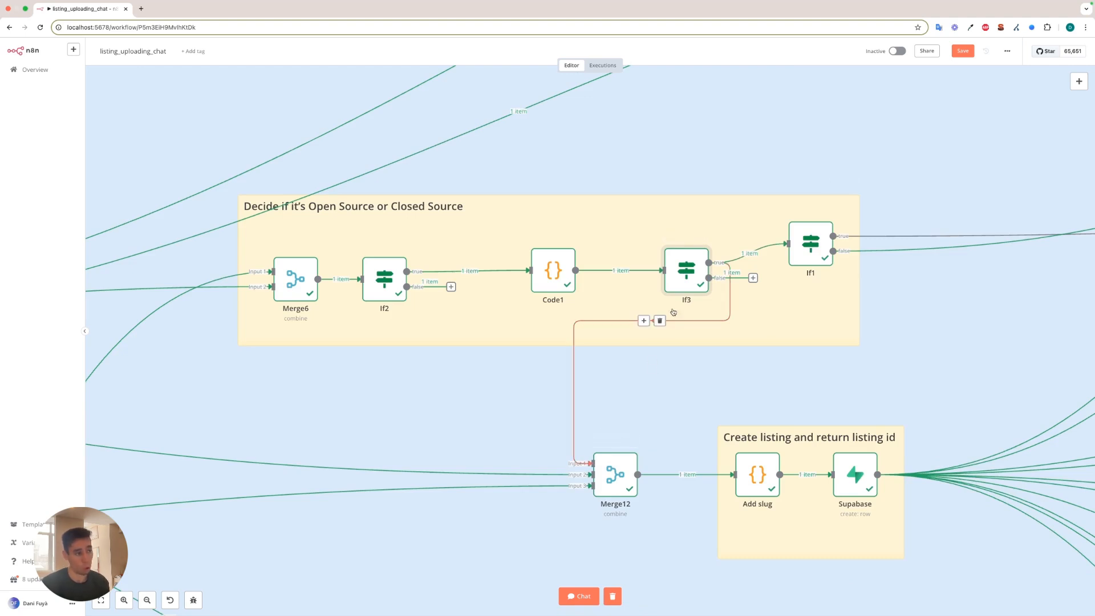
pyautogui.moveTo(615, 327)
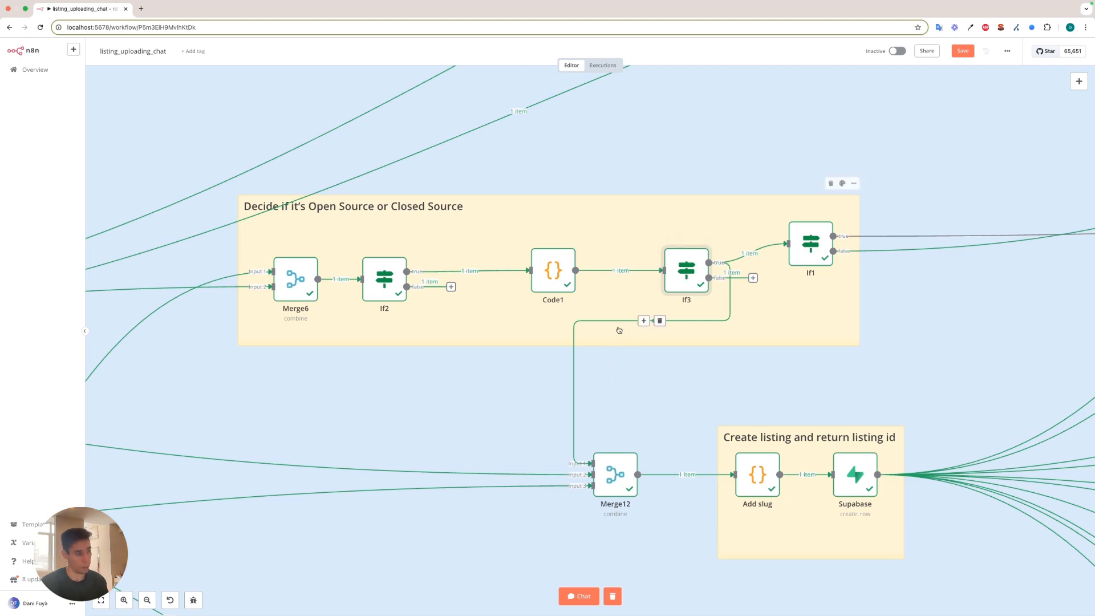
pyautogui.doubleClick(688, 274)
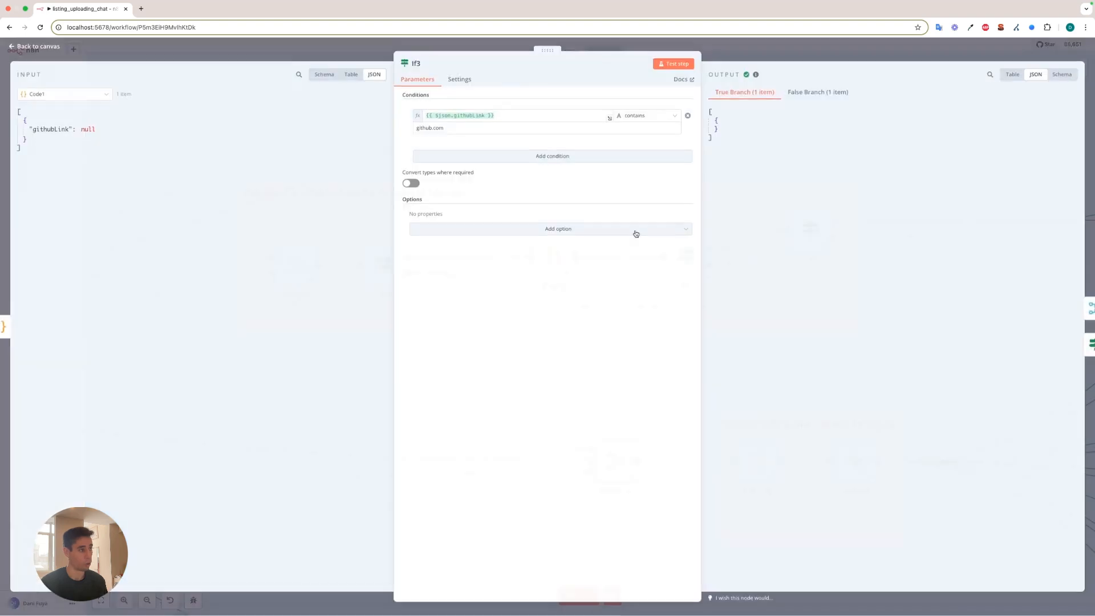
pyautogui.click(460, 79)
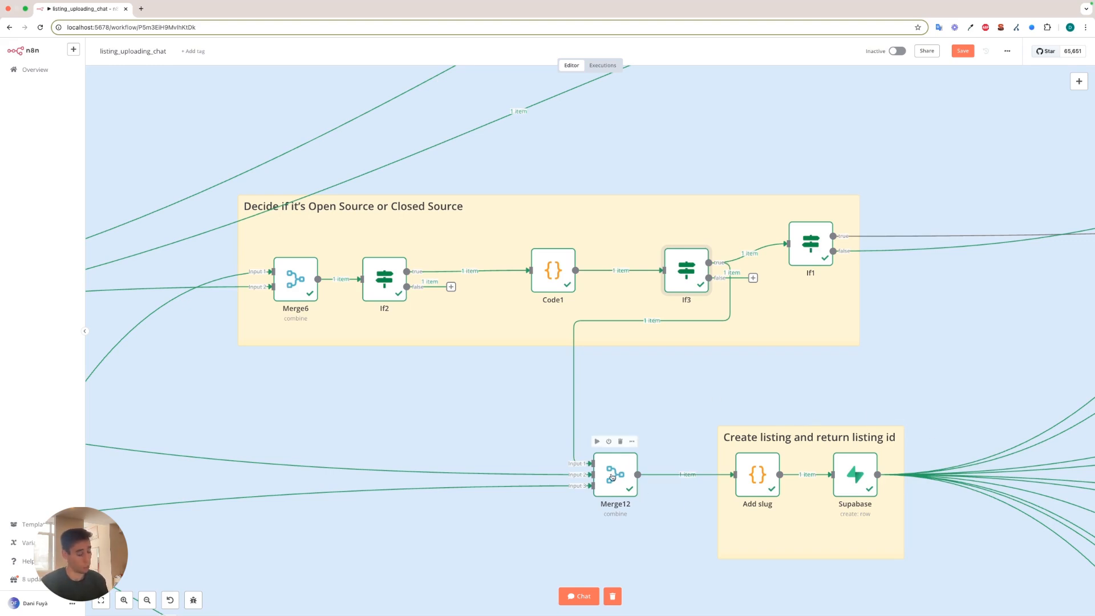
# Inspect the Merge6 node's Combine by Position setup and read its output down to the listing fields, and close the node.
pyautogui.click(547, 431)
pyautogui.scroll(-3, 297, 388)
pyautogui.scroll(5, 263, 325)
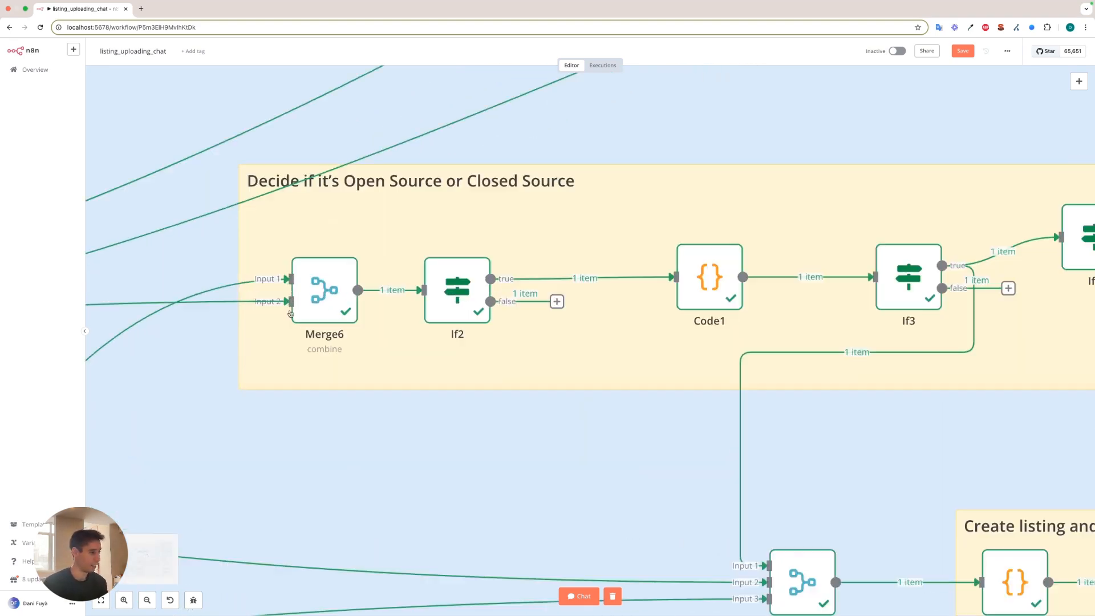
pyautogui.doubleClick(322, 290)
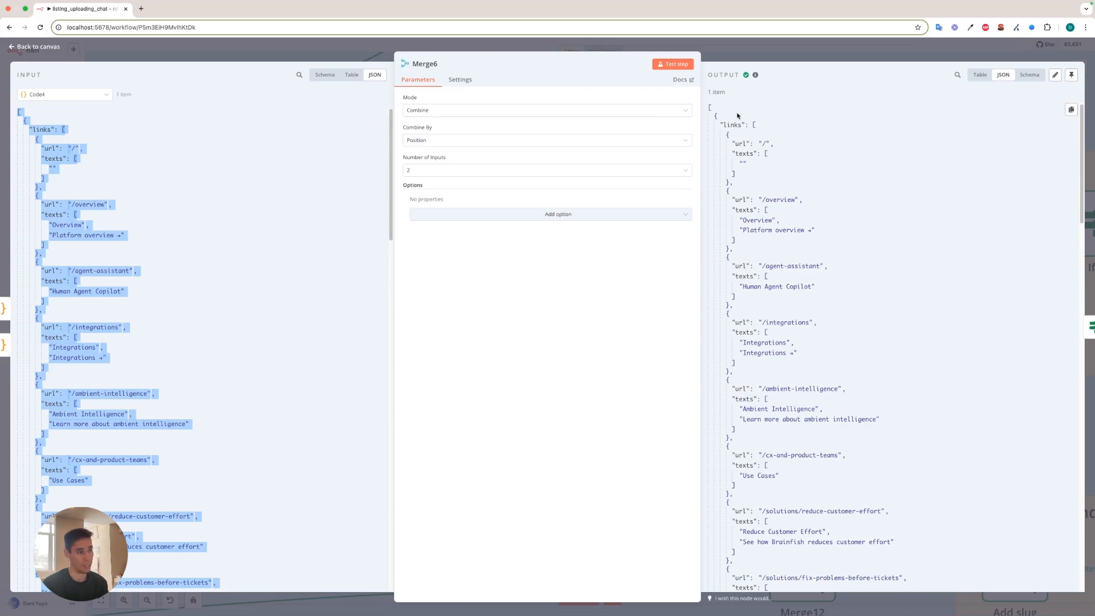
pyautogui.scroll(-20, 750, 156)
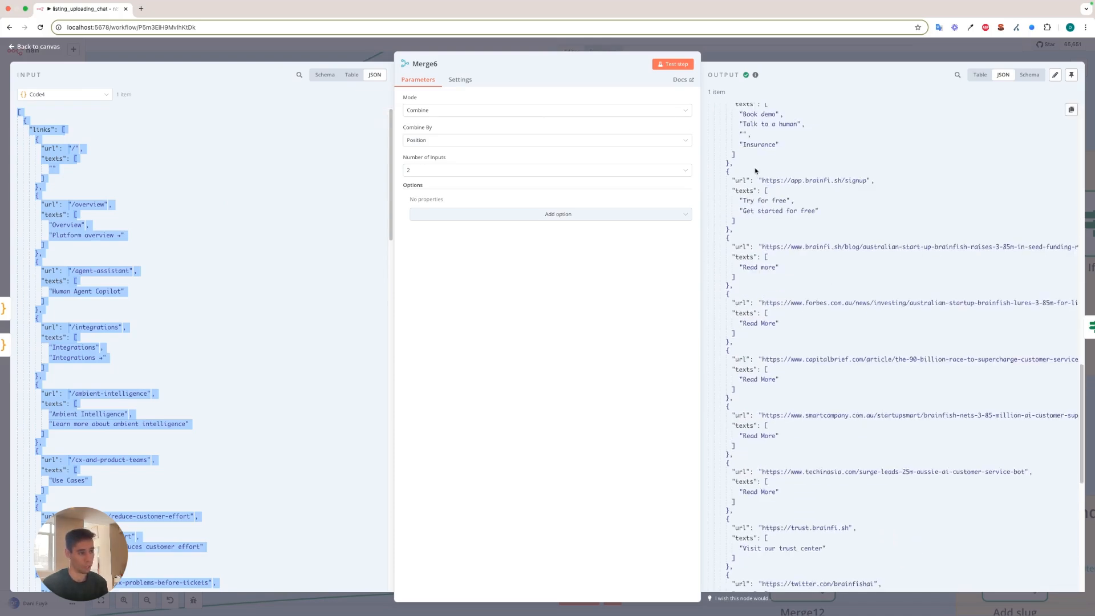
pyautogui.scroll(-3, 755, 168)
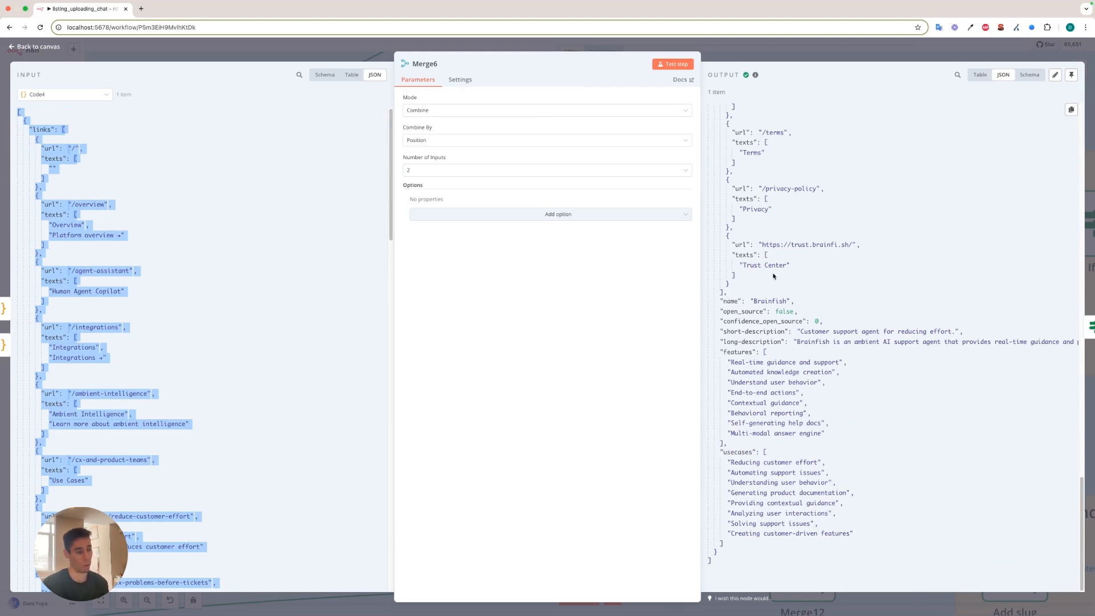
pyautogui.click(587, 47)
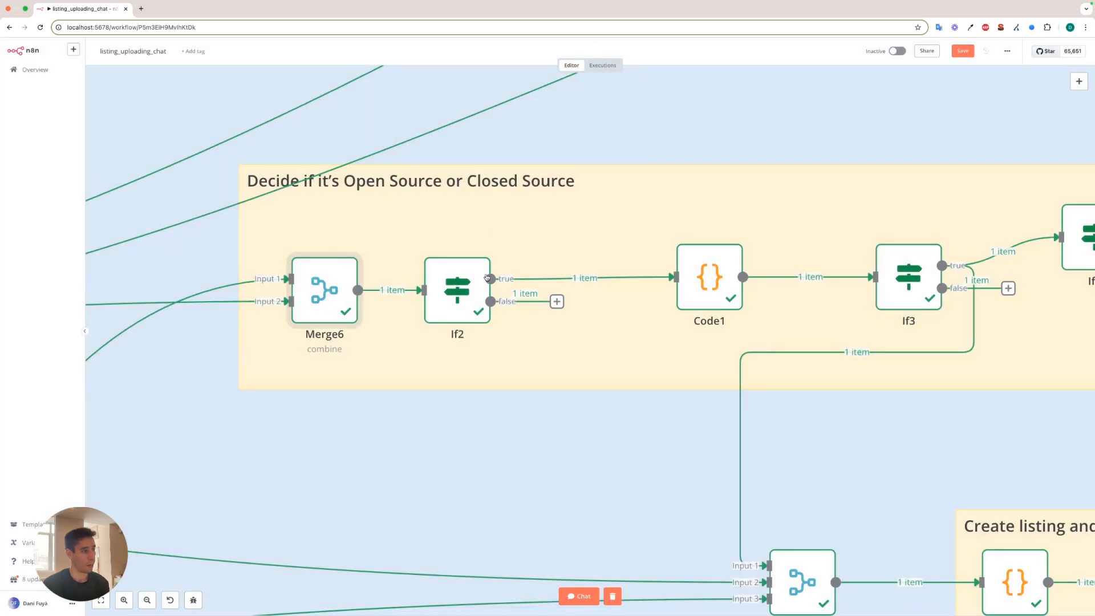
# Inspect the If2 node's {{ $json.open_source }} is true condition, its input data and both output branches, and close the node.
pyautogui.doubleClick(470, 283)
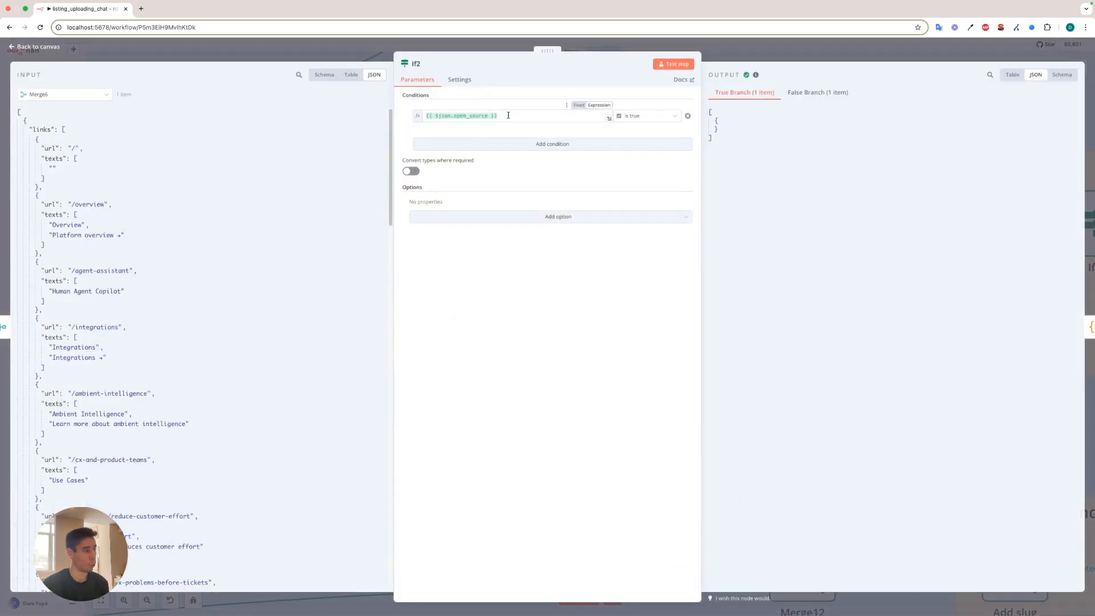
pyautogui.scroll(-15, 127, 346)
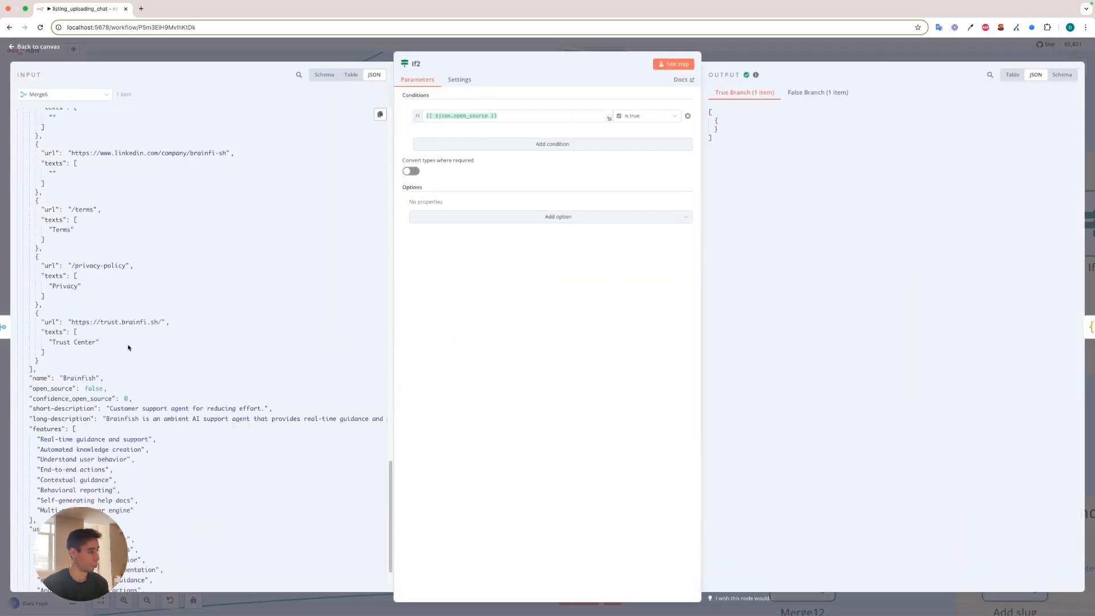
pyautogui.scroll(-2, 127, 354)
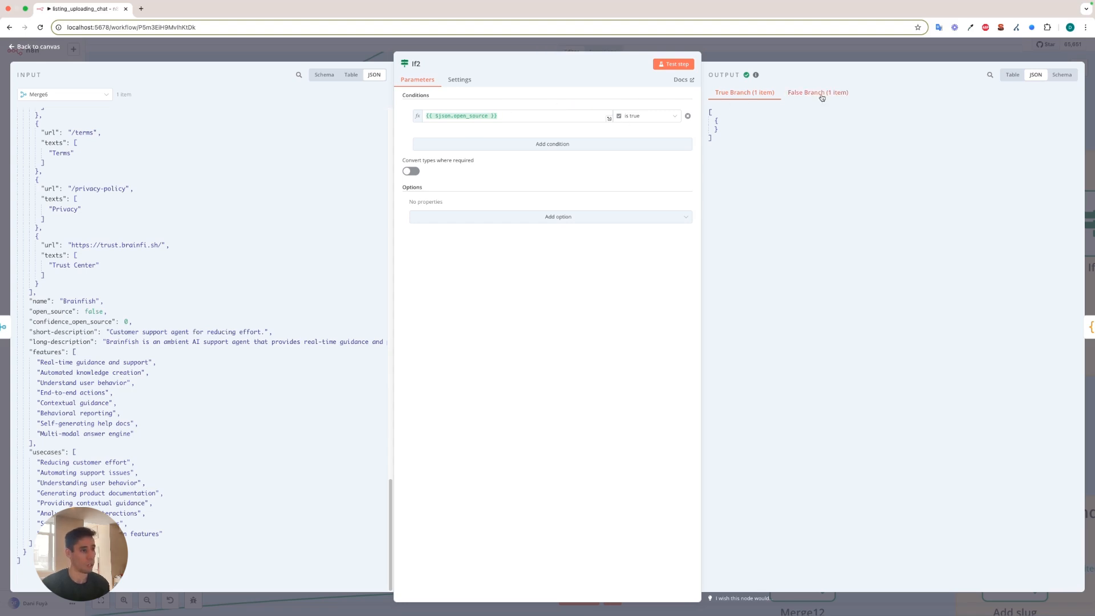
pyautogui.click(798, 95)
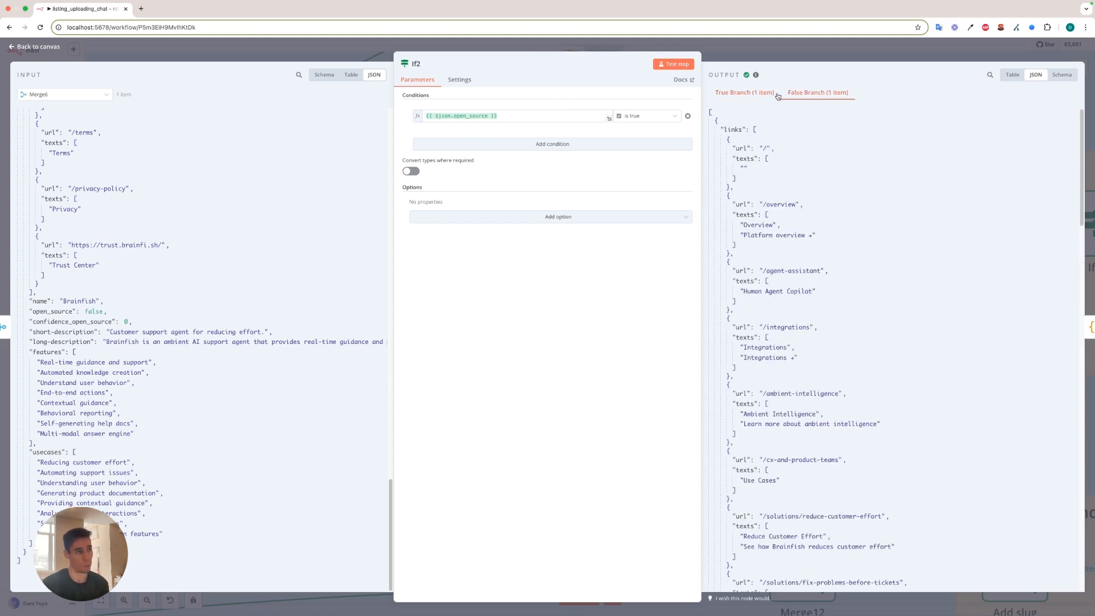
pyautogui.click(742, 94)
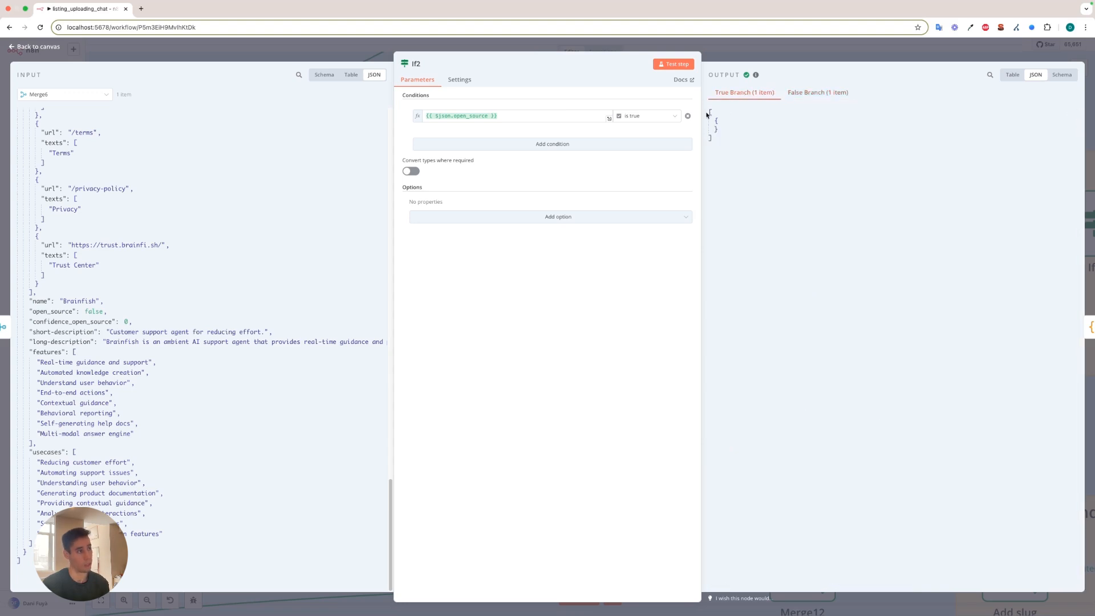
pyautogui.click(758, 56)
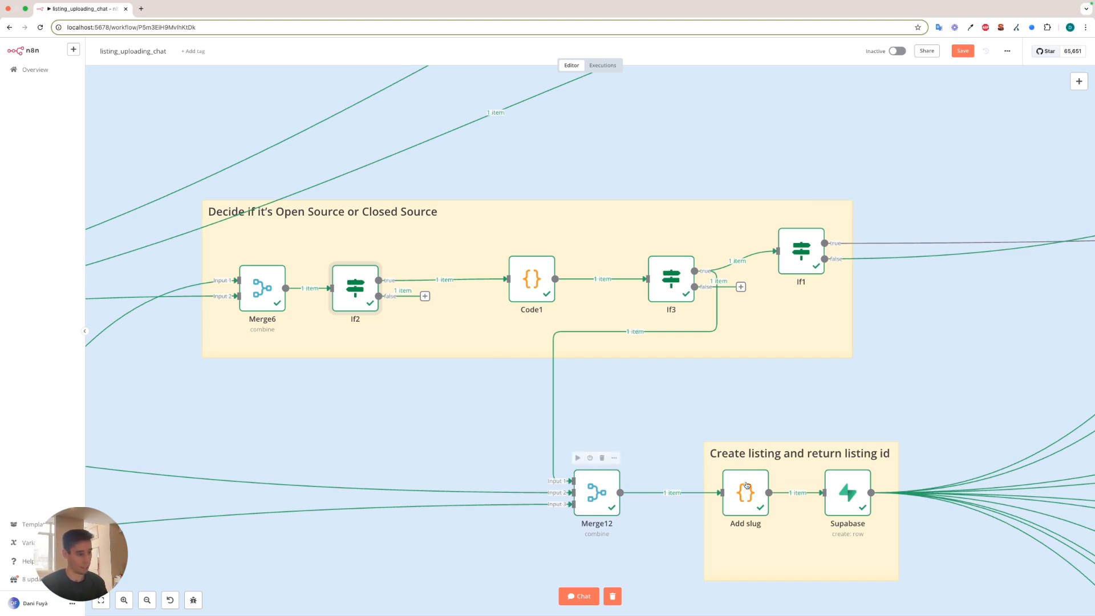
# Open the Code1 node, read through the JavaScript that finds a GitHub link and its githubLink output, and close the node.
pyautogui.moveTo(397, 282)
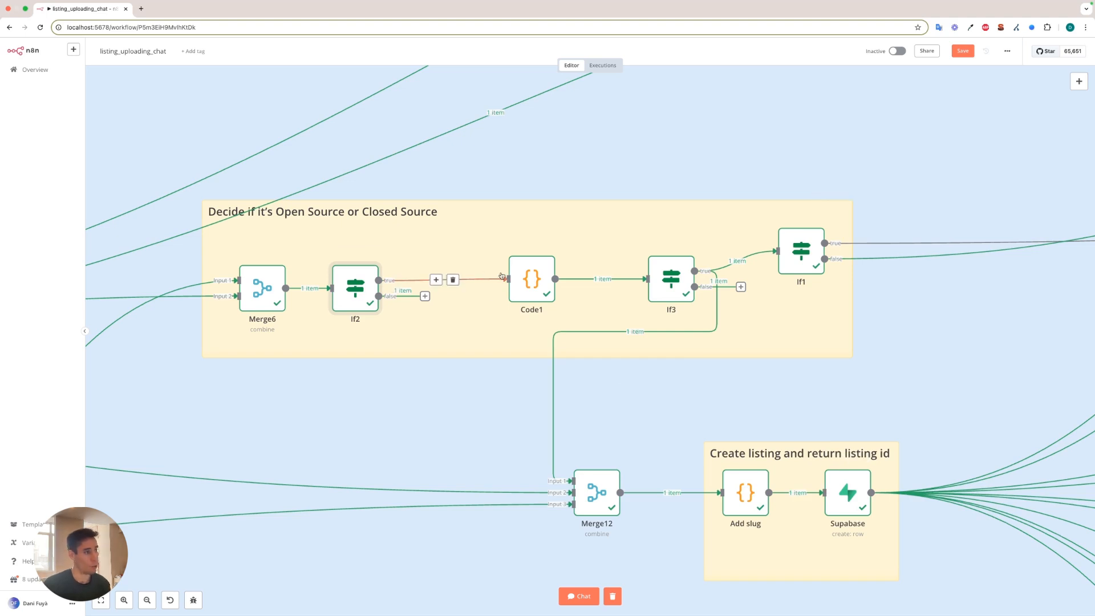
pyautogui.doubleClick(528, 283)
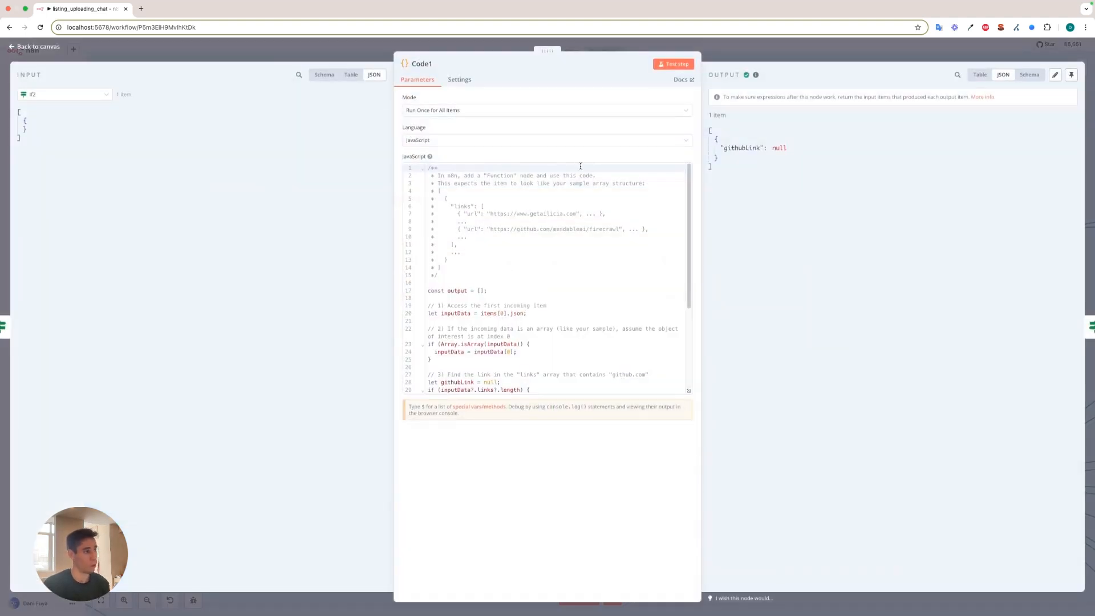
pyautogui.scroll(-5, 519, 234)
pyautogui.scroll(5, 522, 237)
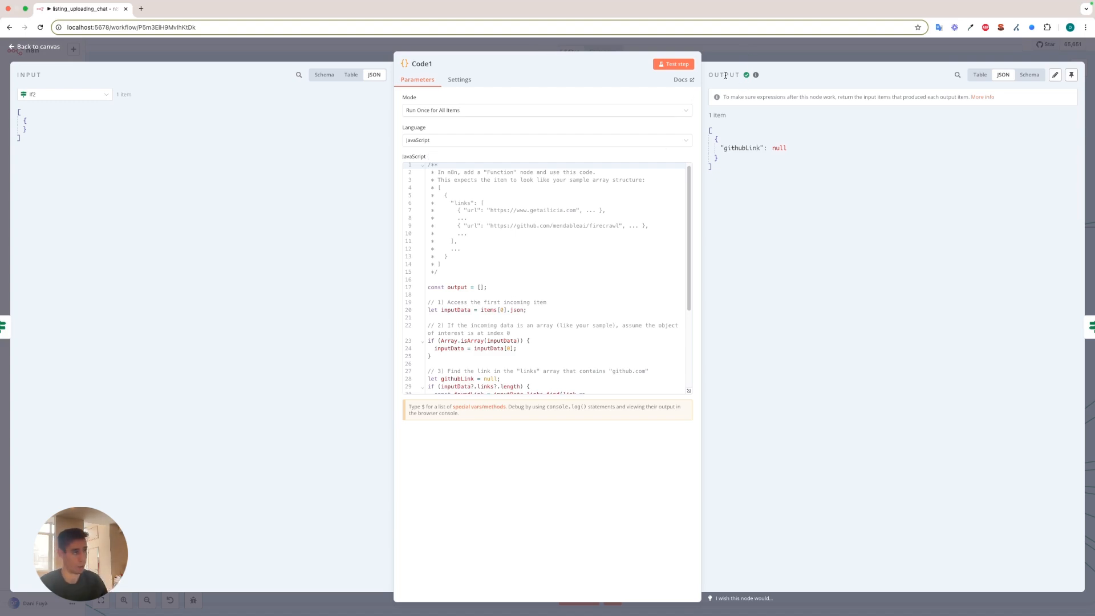
pyautogui.click(734, 57)
# Check the If3 node's condition that {{ $json.githubLink }} contains github.com, and close the node.
pyautogui.doubleClick(679, 282)
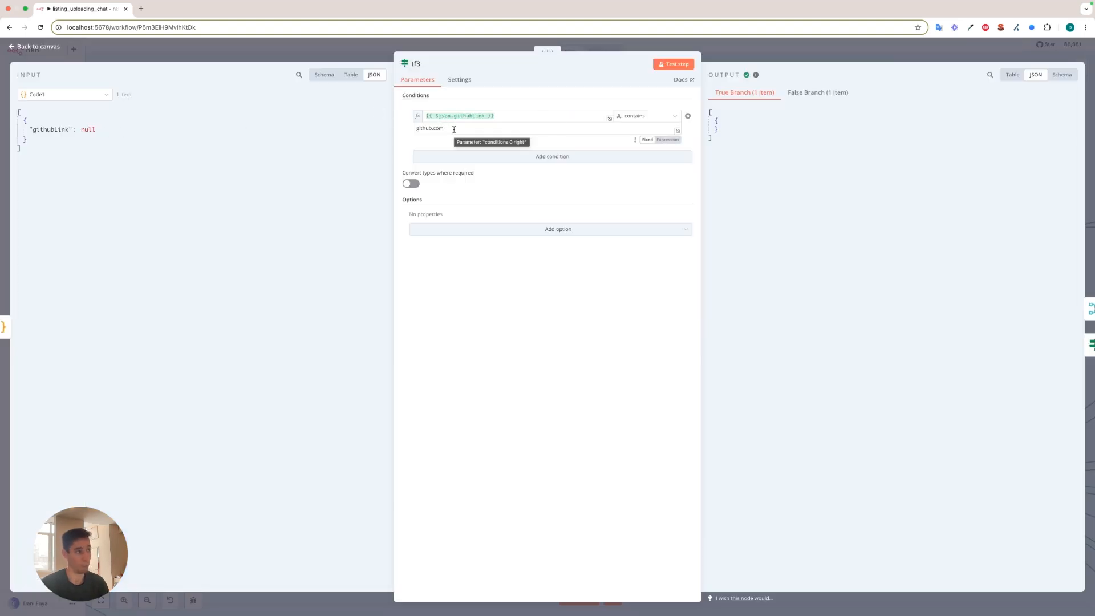
pyautogui.press('Escape')
pyautogui.scroll(2, 785, 366)
pyautogui.scroll(-3, 545, 386)
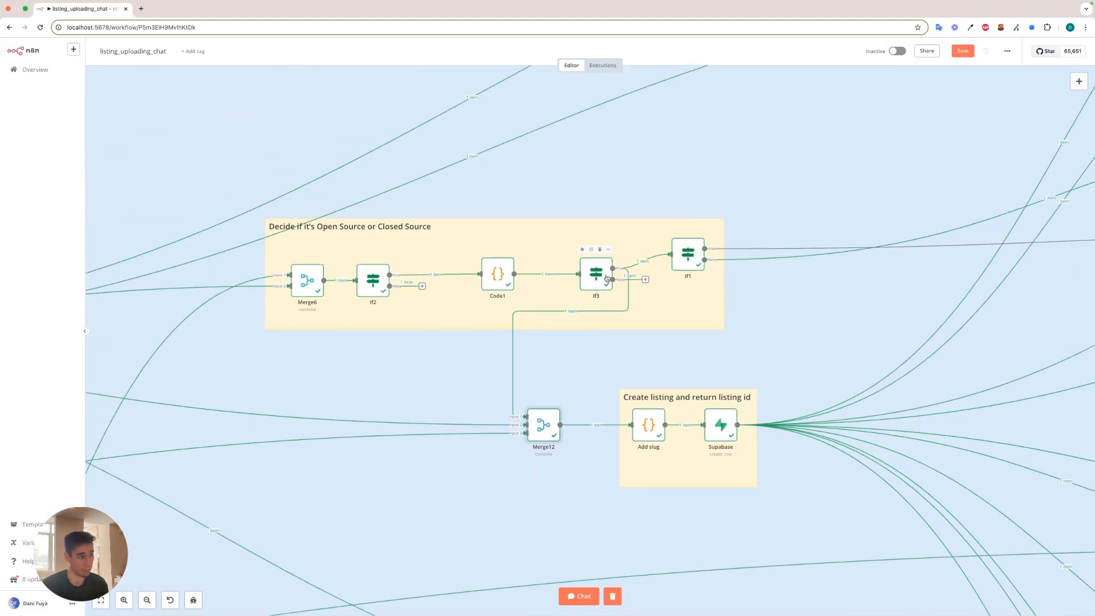
# Trace Merge12's inputs back to Structure data and Code6, and inspect its three-input Combine by Position setup and merged output.
pyautogui.hscroll(-15, 583, 329)
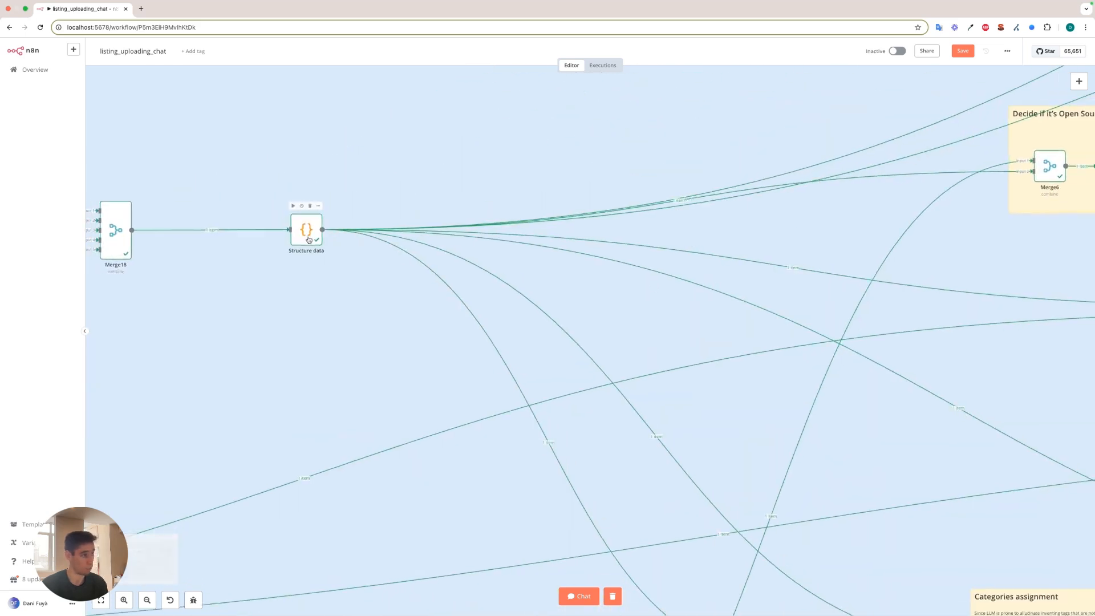
pyautogui.scroll(-5, 309, 240)
pyautogui.hscroll(-10, 257, 348)
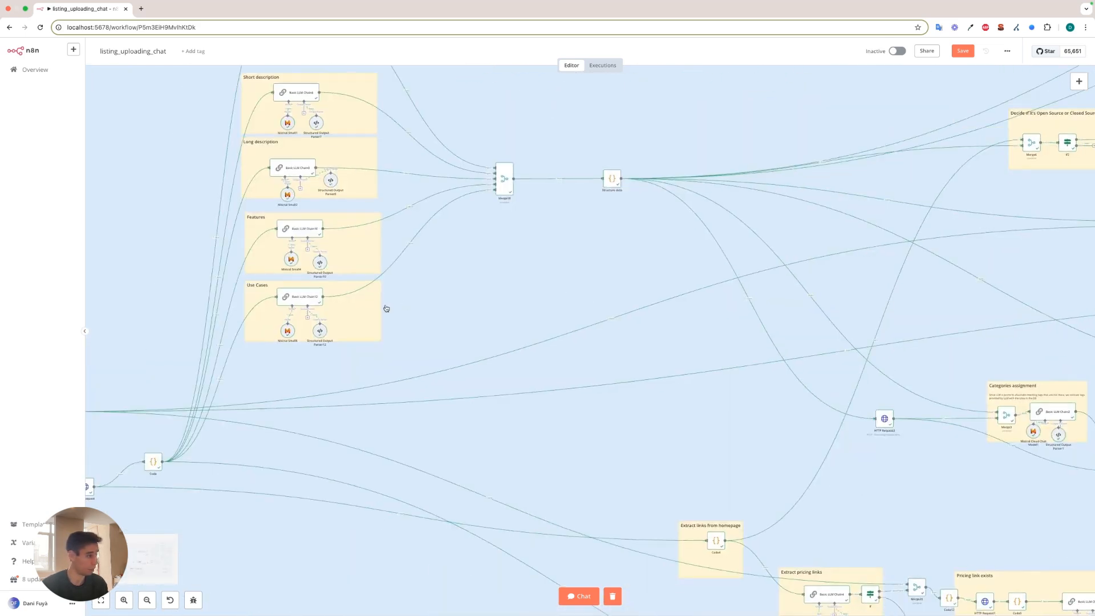
pyautogui.scroll(5, 337, 382)
pyautogui.doubleClick(324, 380)
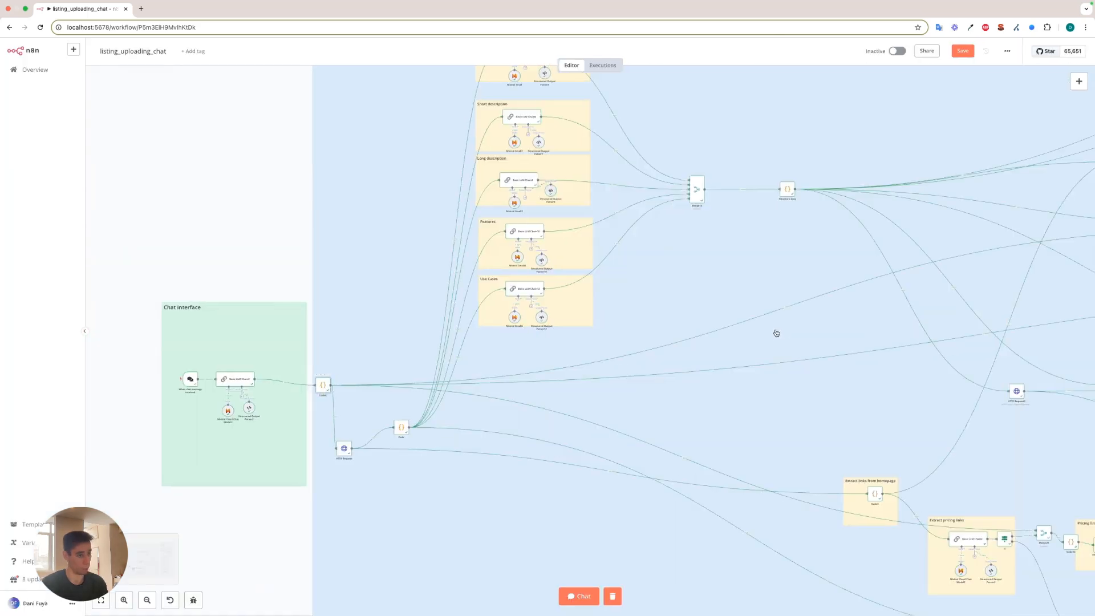
pyautogui.scroll(3, 552, 376)
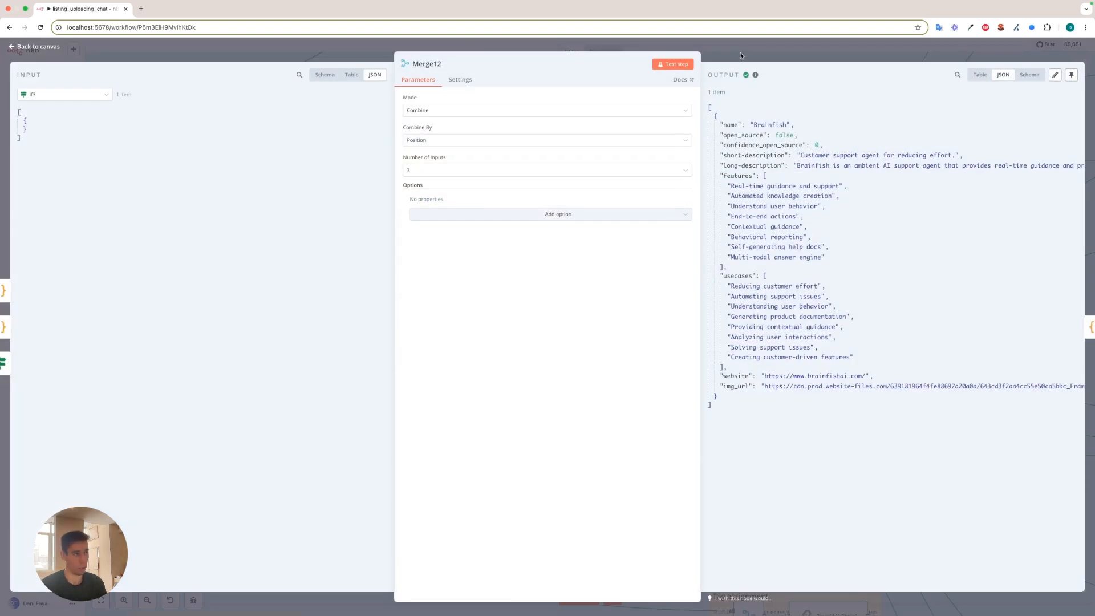
pyautogui.press('Escape')
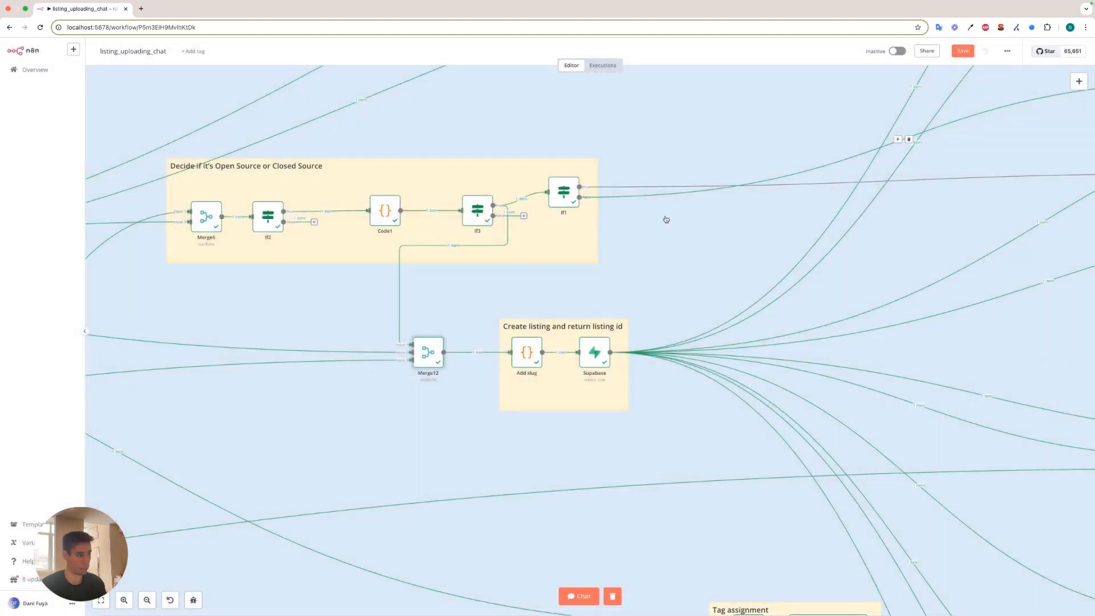
# Inspect the Add slug node's JavaScript, highlight the slug field in its output, and close the node.
pyautogui.doubleClick(525, 354)
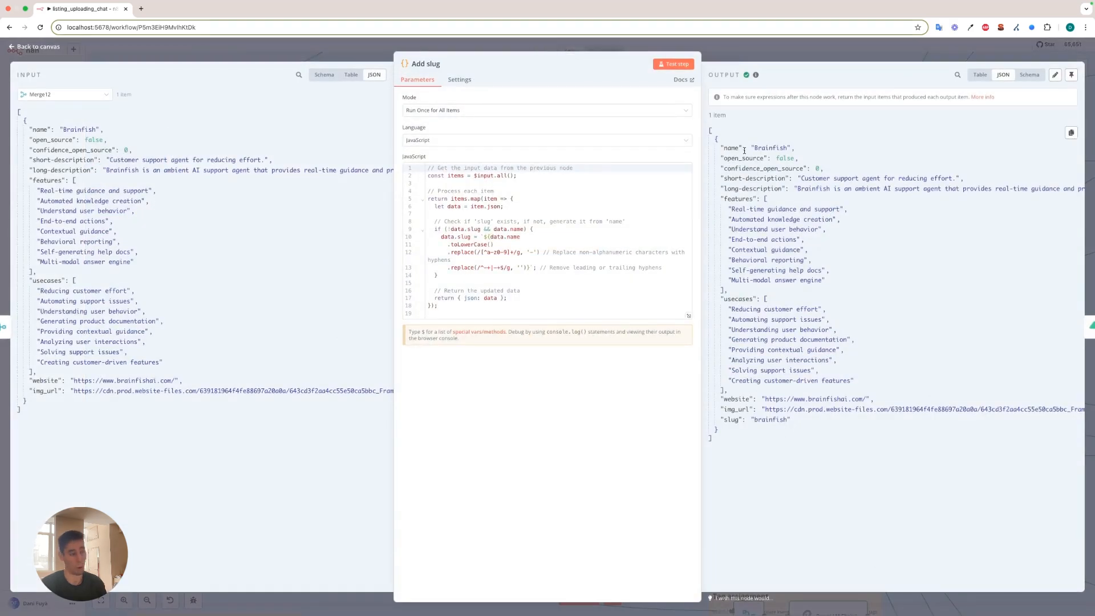
pyautogui.moveTo(721, 420); pyautogui.dragTo(791, 423)
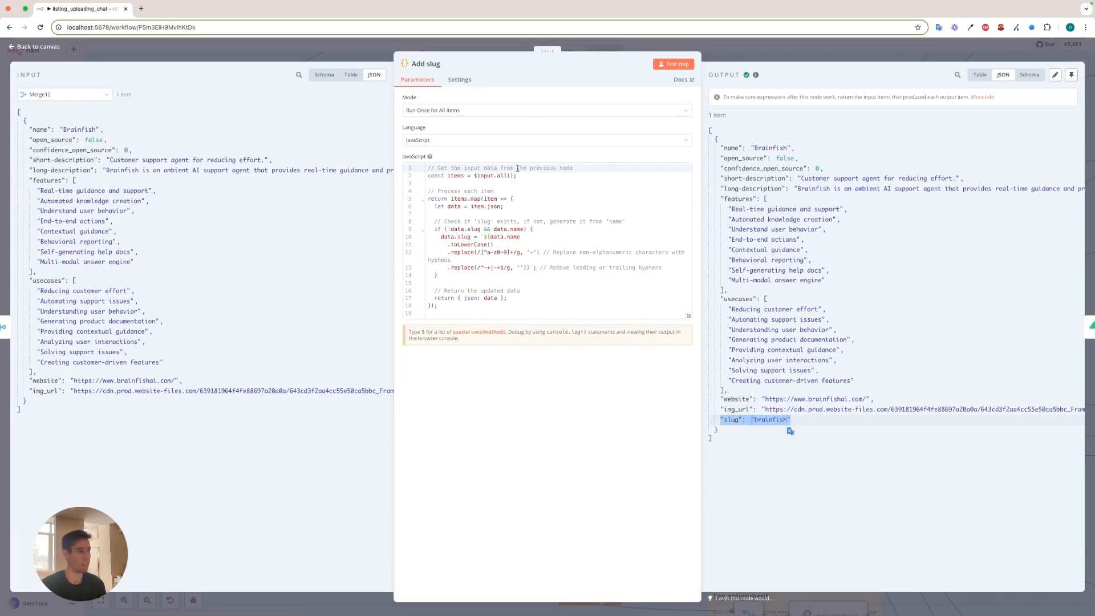
pyautogui.click(591, 47)
pyautogui.scroll(3, 612, 338)
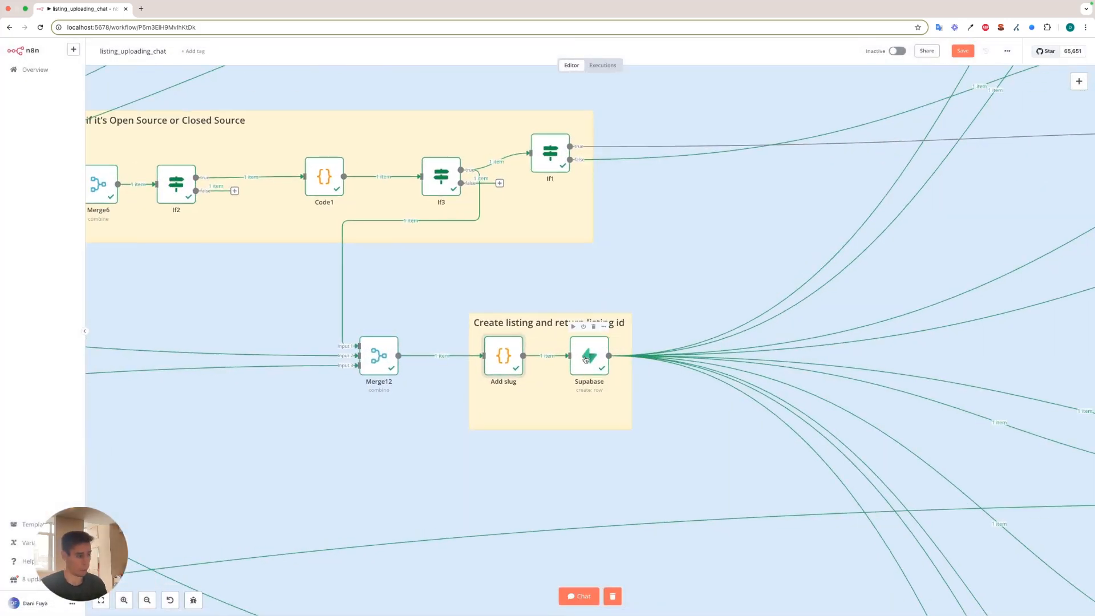
# Open the Supabase node in the Create listing section, view its Supabase account credential settings, and dismiss them.
pyautogui.doubleClick(585, 359)
pyautogui.click(540, 105)
pyautogui.click(477, 171)
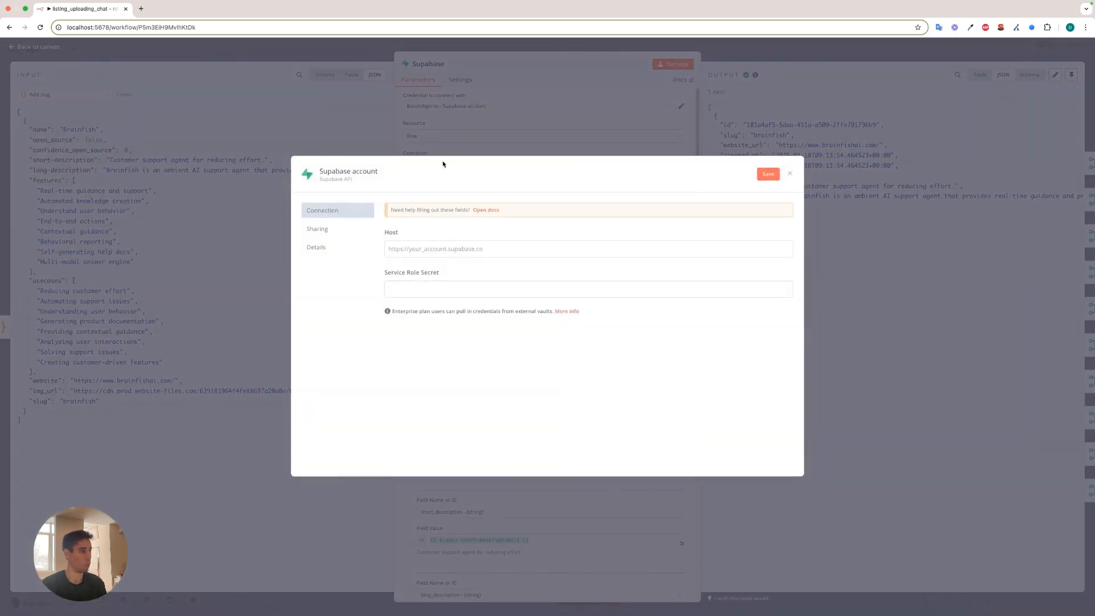
pyautogui.click(454, 145)
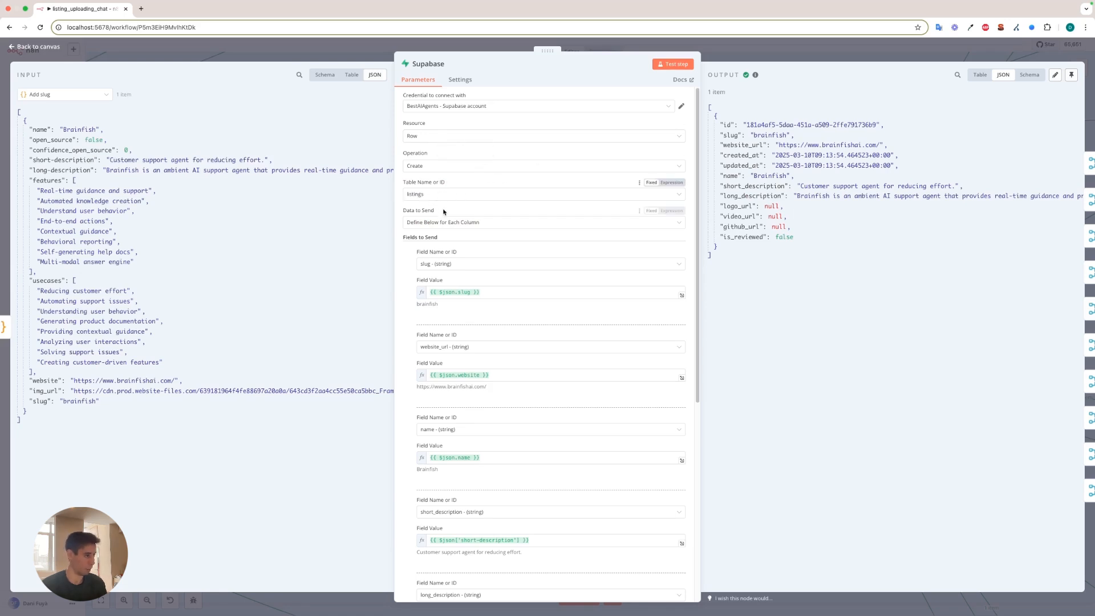
# Review the Supabase node's field mappings for the listings table, from slug and website_url down to is_reviewed and video_url.
pyautogui.scroll(-1, 439, 213)
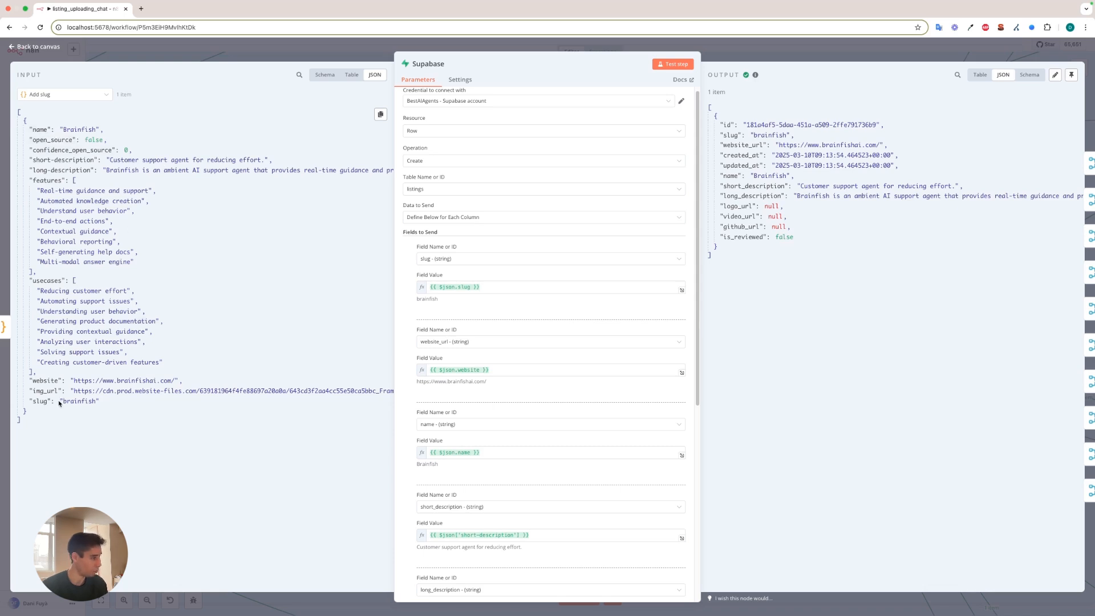
pyautogui.scroll(-3, 456, 244)
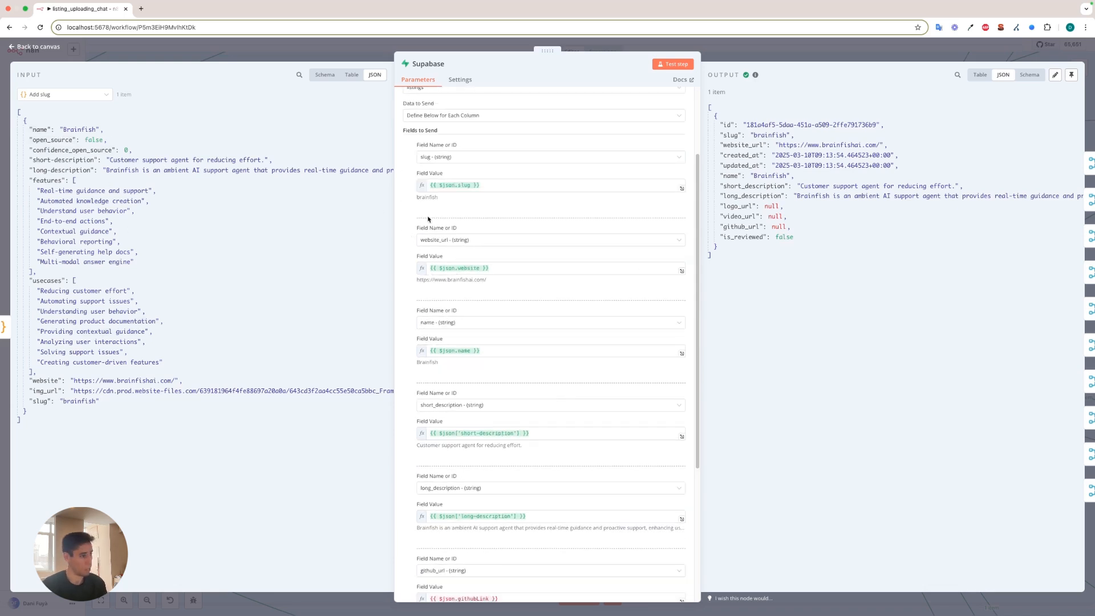
pyautogui.scroll(-5, 504, 285)
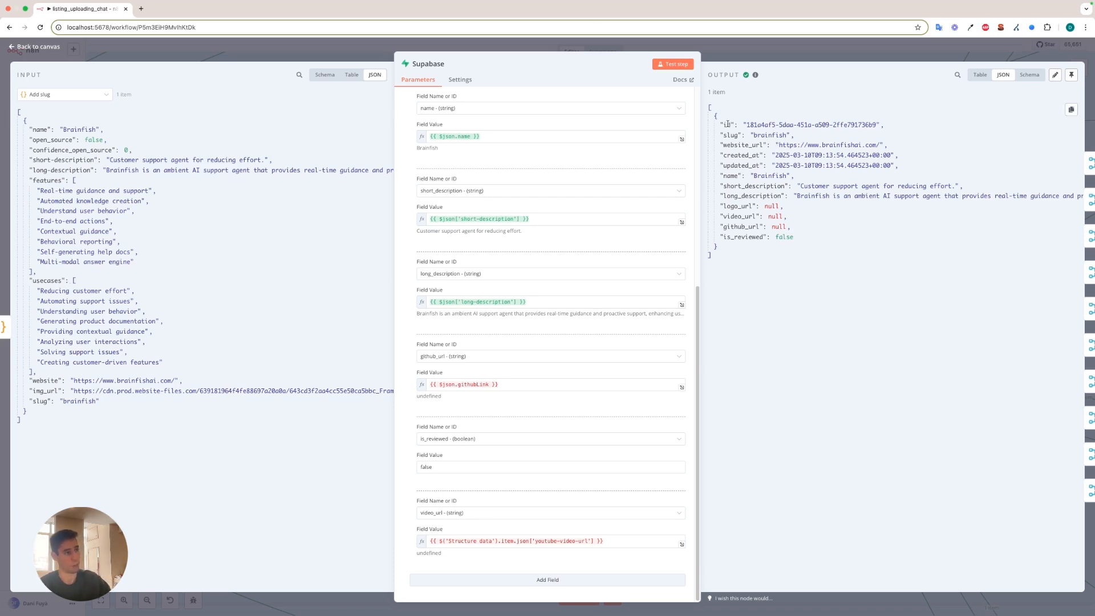
# Highlight the id, the filled listing fields and logo_url in the Supabase node's output, and close the node.
pyautogui.moveTo(720, 124); pyautogui.dragTo(893, 124)
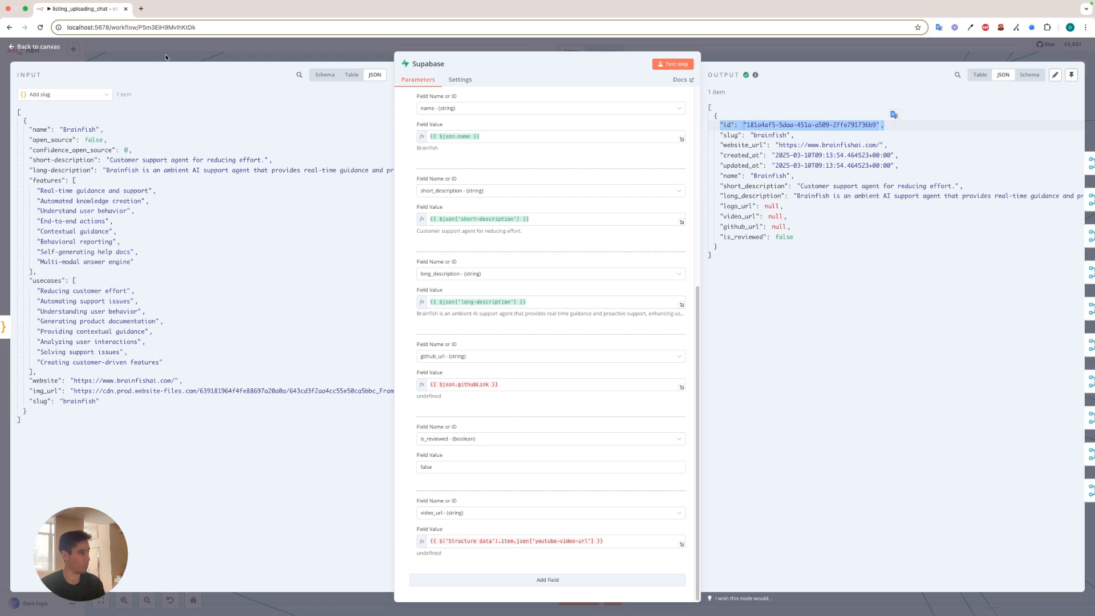
pyautogui.moveTo(720, 134); pyautogui.dragTo(924, 194)
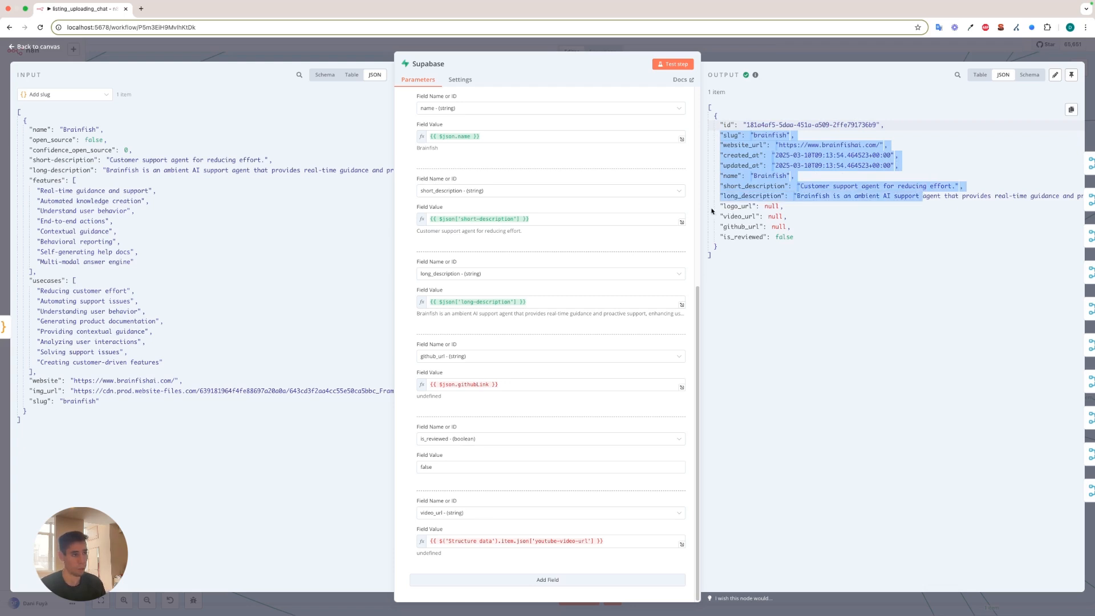
pyautogui.moveTo(718, 208); pyautogui.dragTo(781, 207)
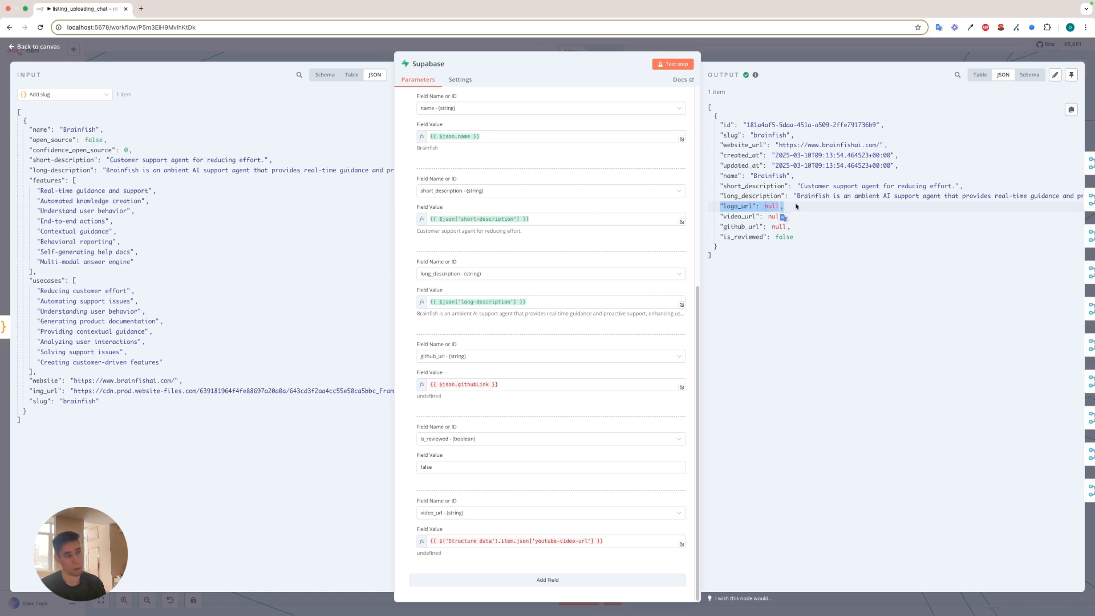
pyautogui.click(715, 207)
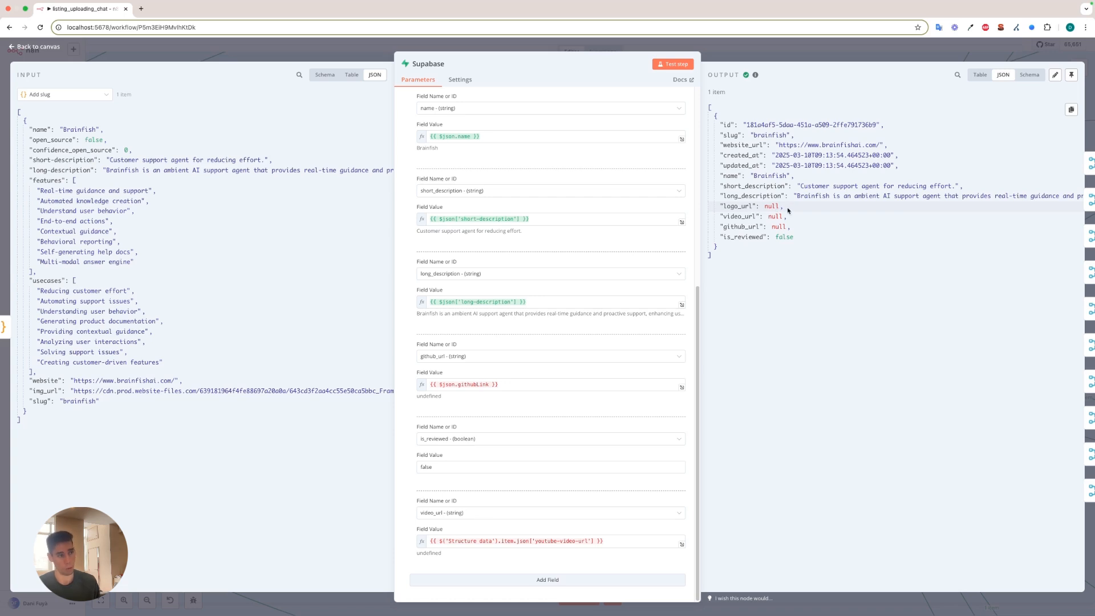
pyautogui.moveTo(786, 208); pyautogui.dragTo(736, 197)
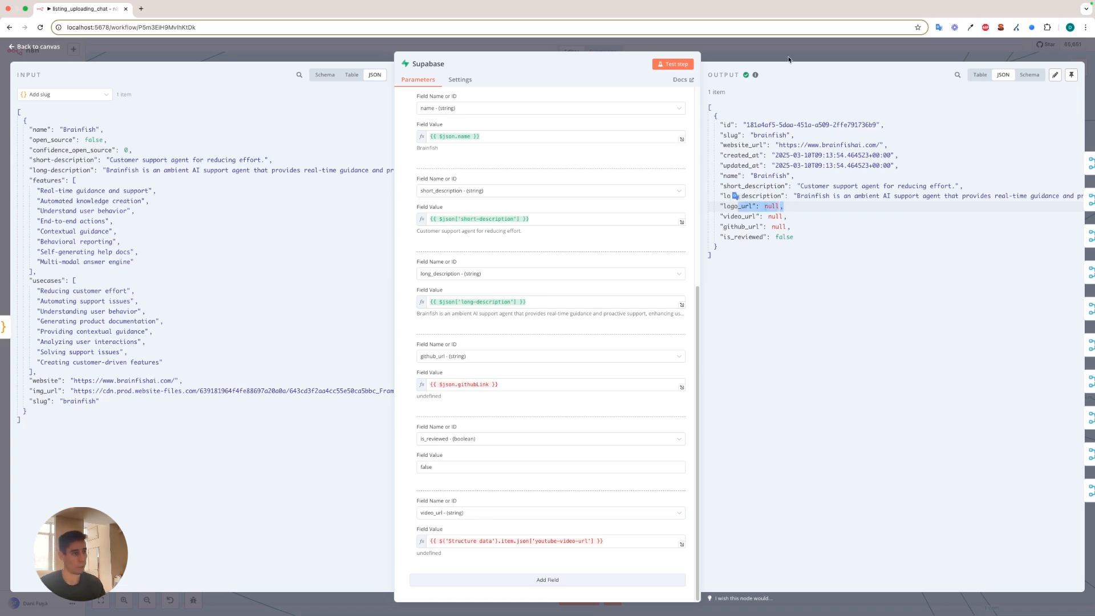
pyautogui.moveTo(720, 125); pyautogui.dragTo(882, 126)
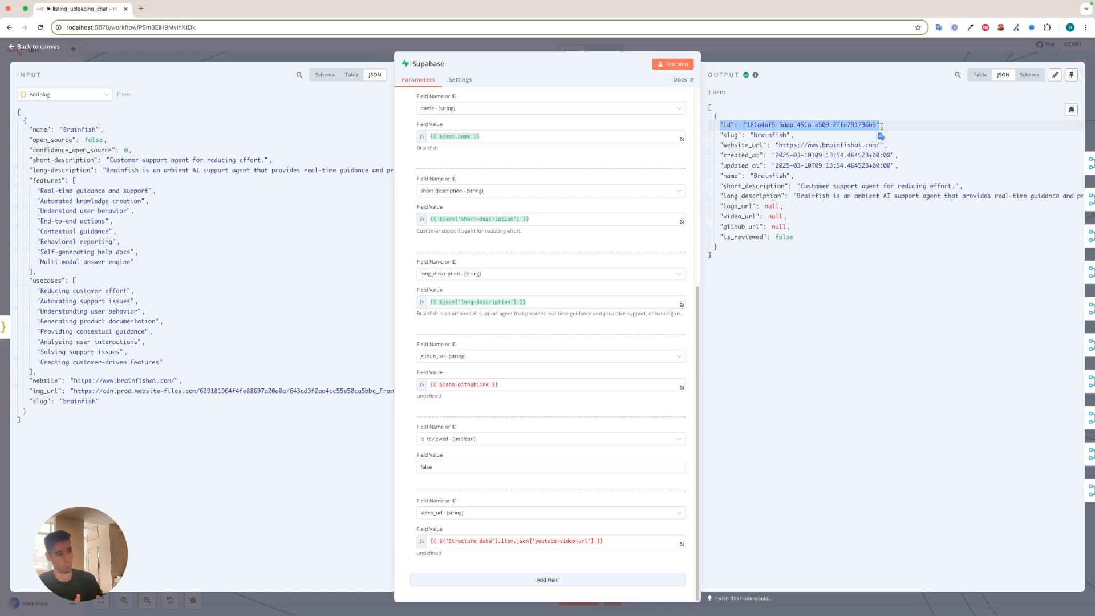
pyautogui.click(824, 59)
# Inspect the Merge8 node under Database inserts, comparing its Structure data input with the combined output, and close it.
pyautogui.scroll(-10, 765, 333)
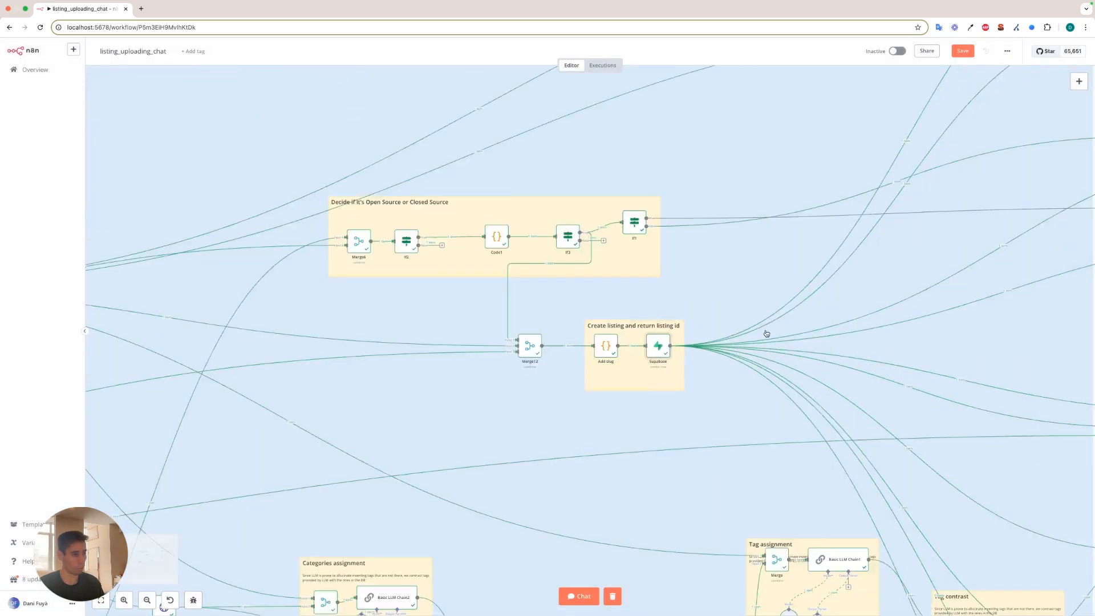
pyautogui.moveTo(943, 129); pyautogui.dragTo(615, 189)
pyautogui.scroll(3, 644, 159)
pyautogui.scroll(6, 644, 159)
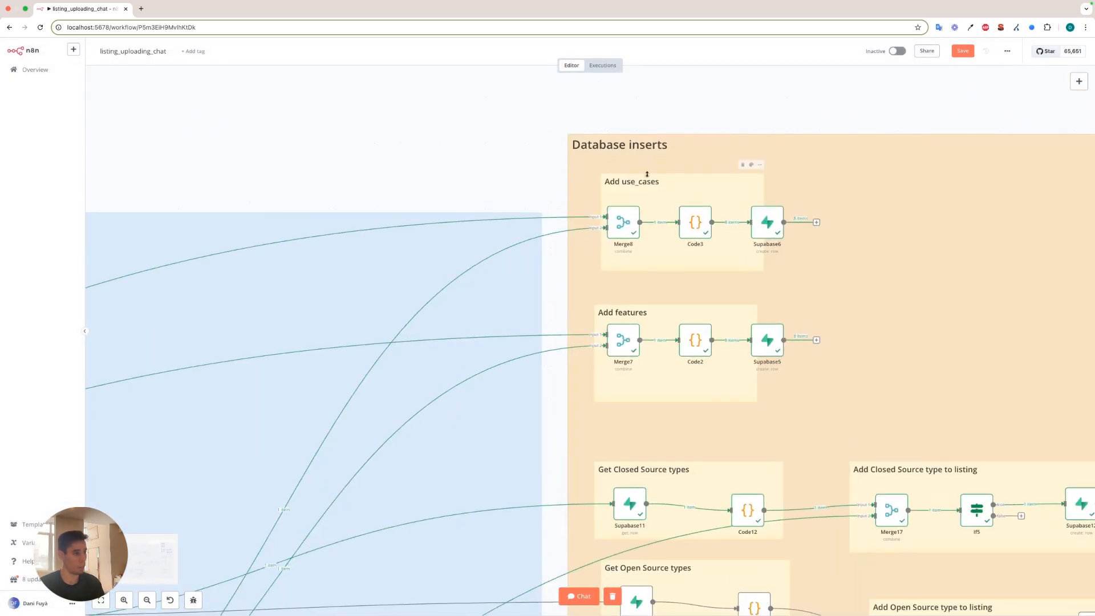
pyautogui.doubleClick(608, 230)
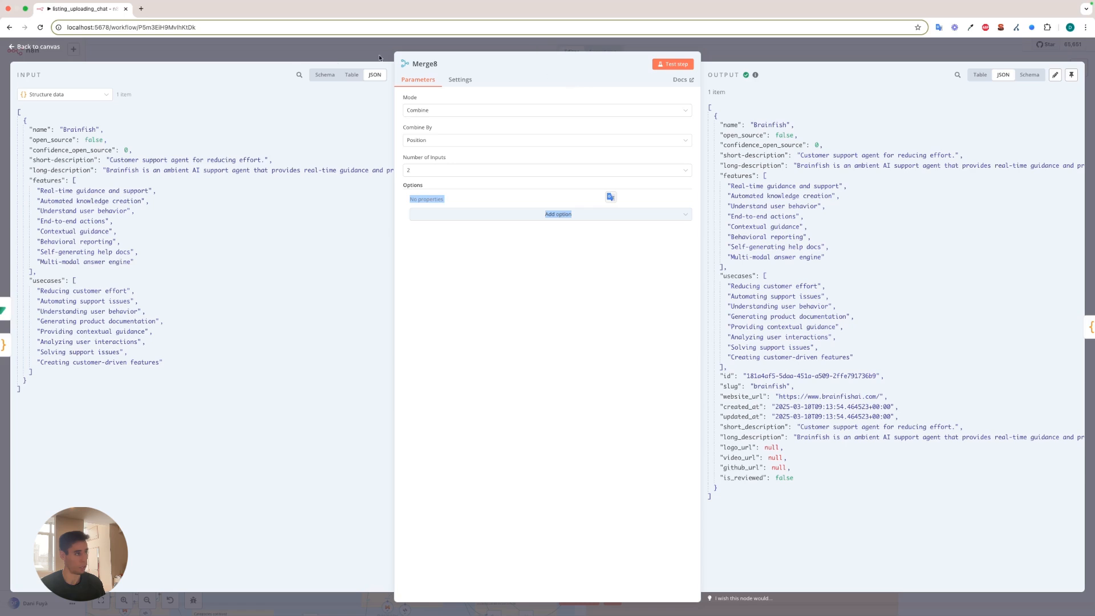
pyautogui.click(171, 53)
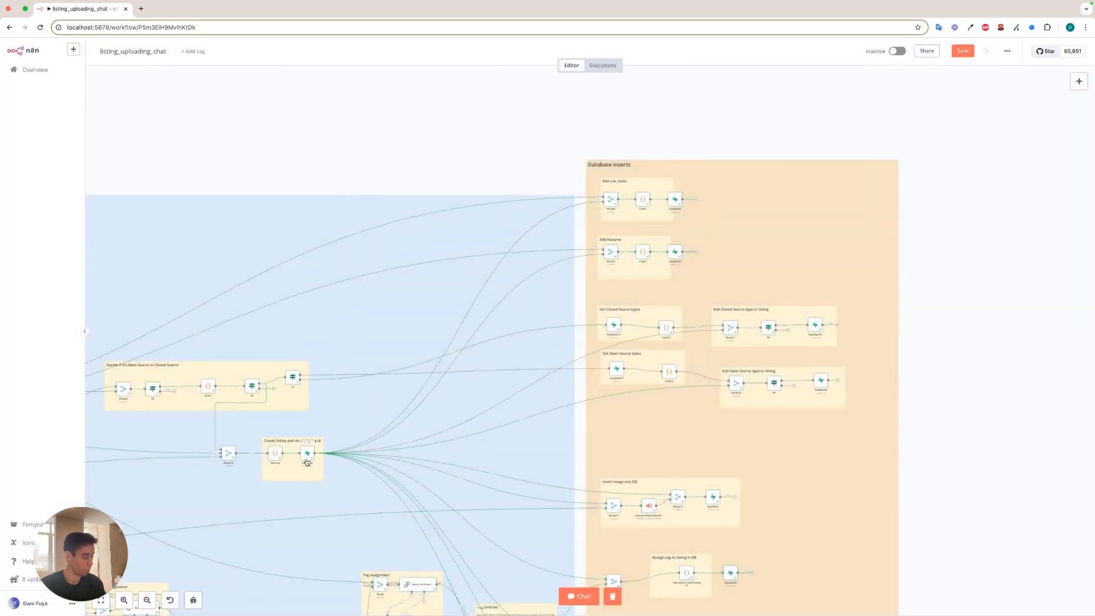
# Inspect the Code3 node's use-case transformation, highlight the first usecase_name in its output, and close the node.
pyautogui.scroll(3, 619, 200)
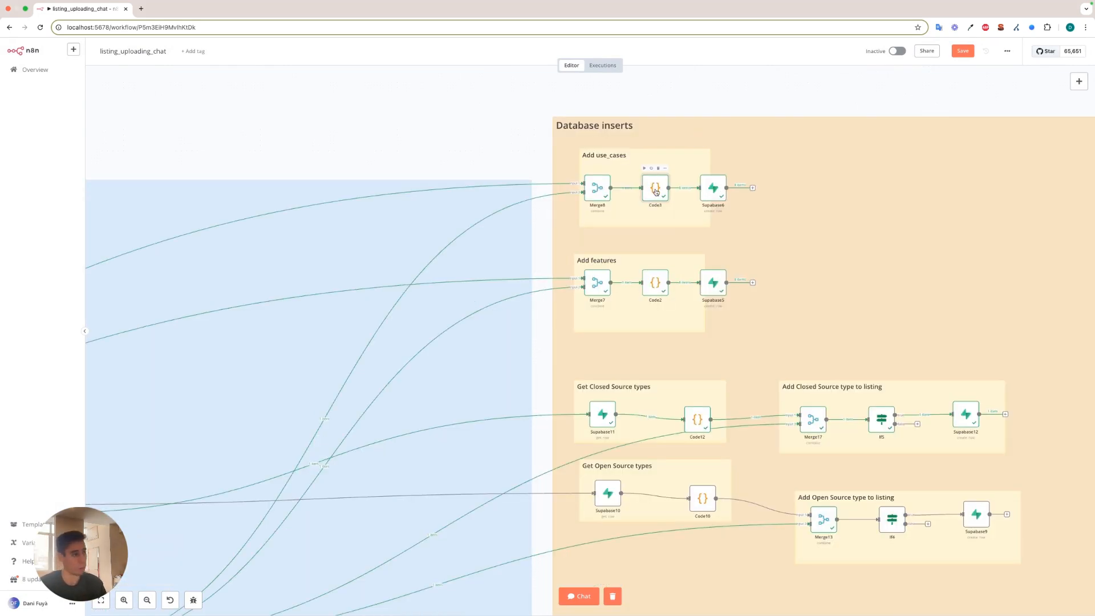
pyautogui.doubleClick(656, 193)
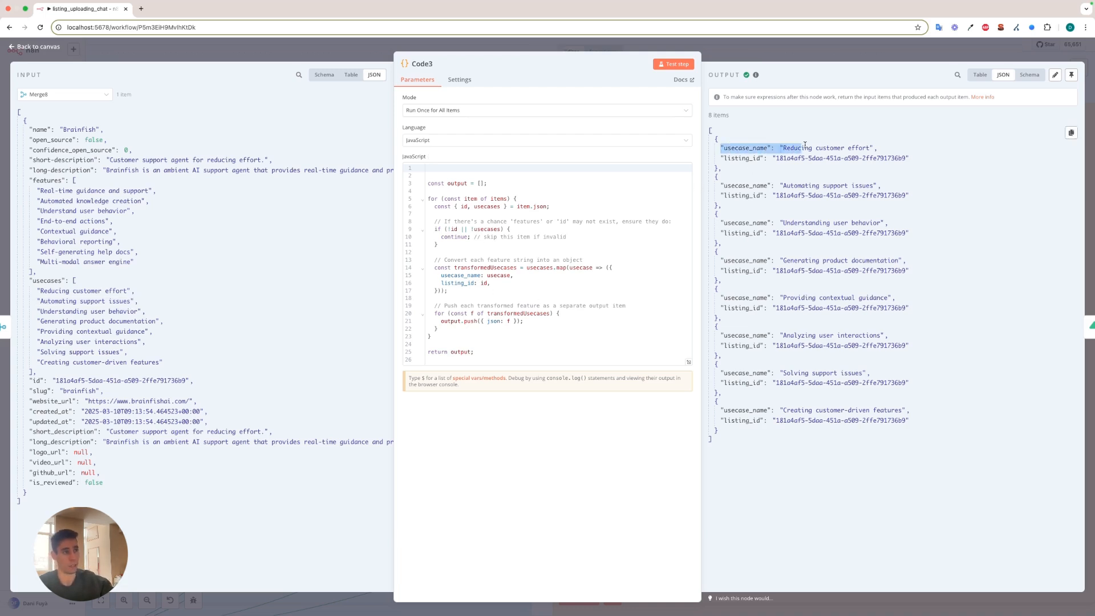
pyautogui.moveTo(888, 148)
pyautogui.mouseDown()
pyautogui.moveTo(721, 150)
pyautogui.moveTo(872, 148)
pyautogui.mouseUp()
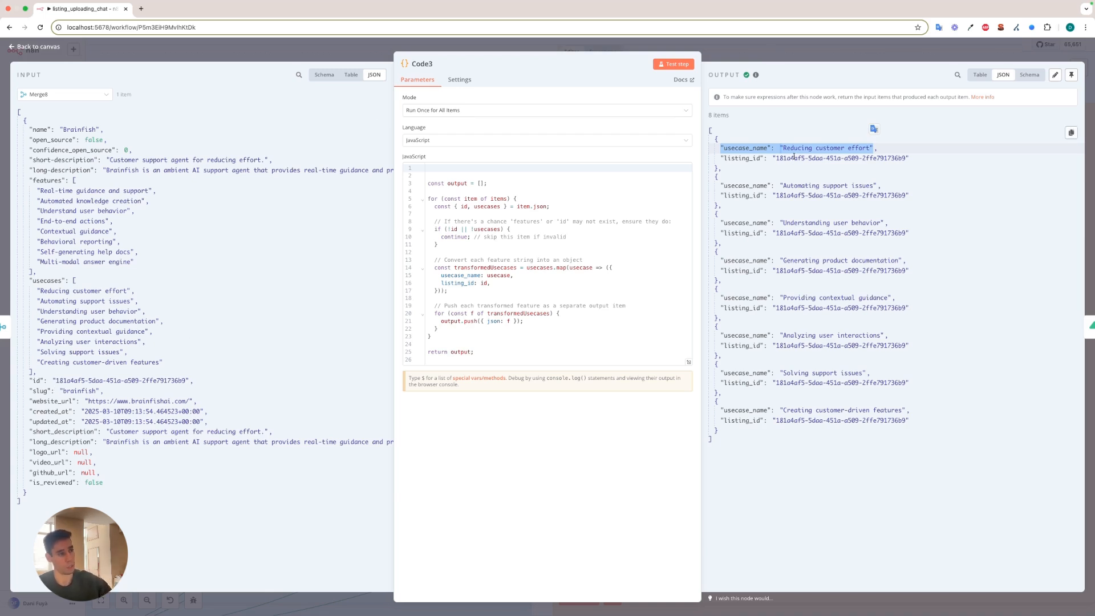
pyautogui.click(768, 50)
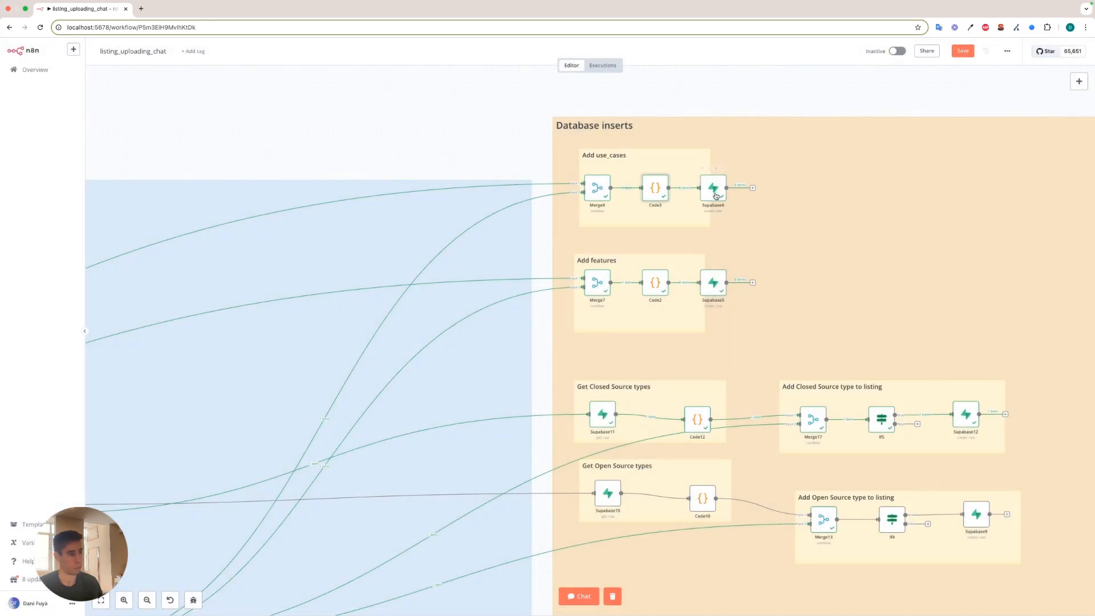
# Review the Supabase6 node's listings_use_cases row mapping, highlight its created use-case records, and close the node.
pyautogui.doubleClick(713, 192)
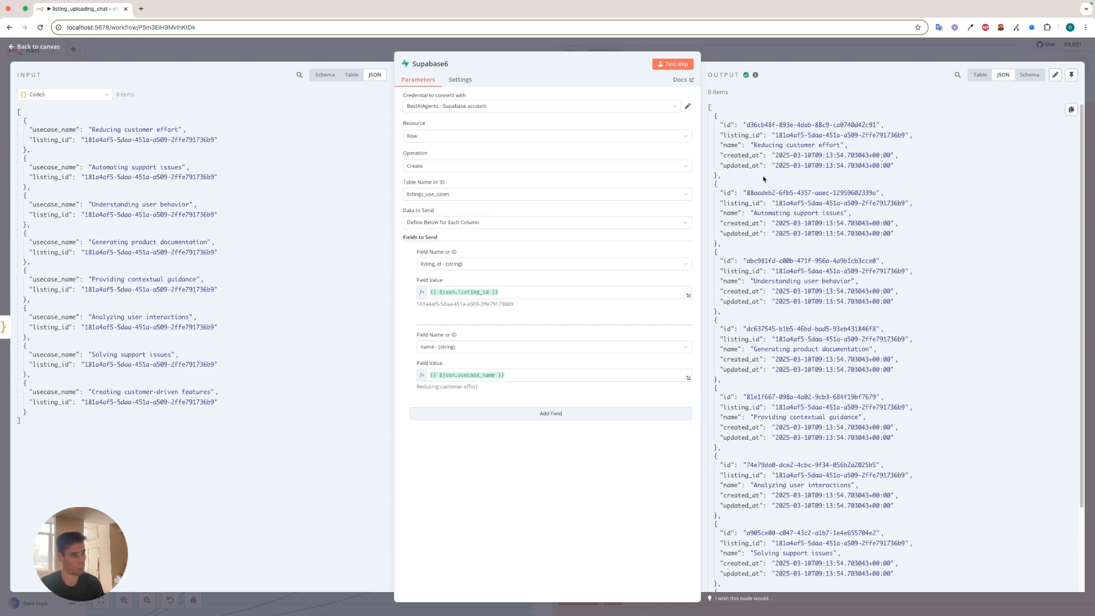
pyautogui.scroll(-2, 728, 126)
pyautogui.scroll(2, 727, 130)
pyautogui.moveTo(723, 127); pyautogui.dragTo(883, 549)
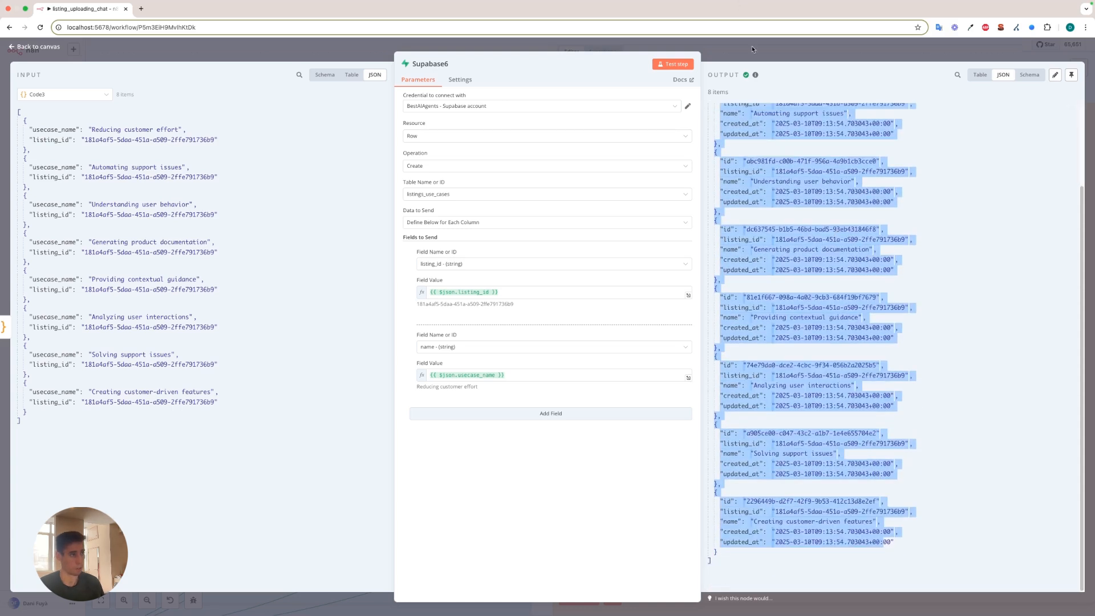
pyautogui.press('Escape')
pyautogui.scroll(-2, 730, 271)
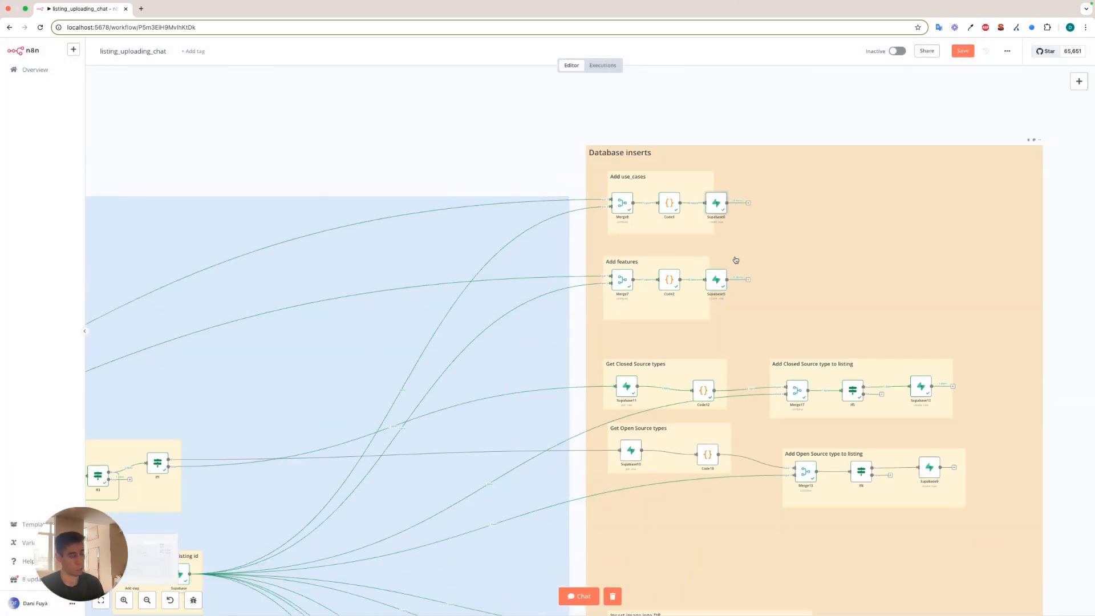
# Open the Merge7 node under Add features and highlight the listing id in its combined output.
pyautogui.scroll(-1, 734, 260)
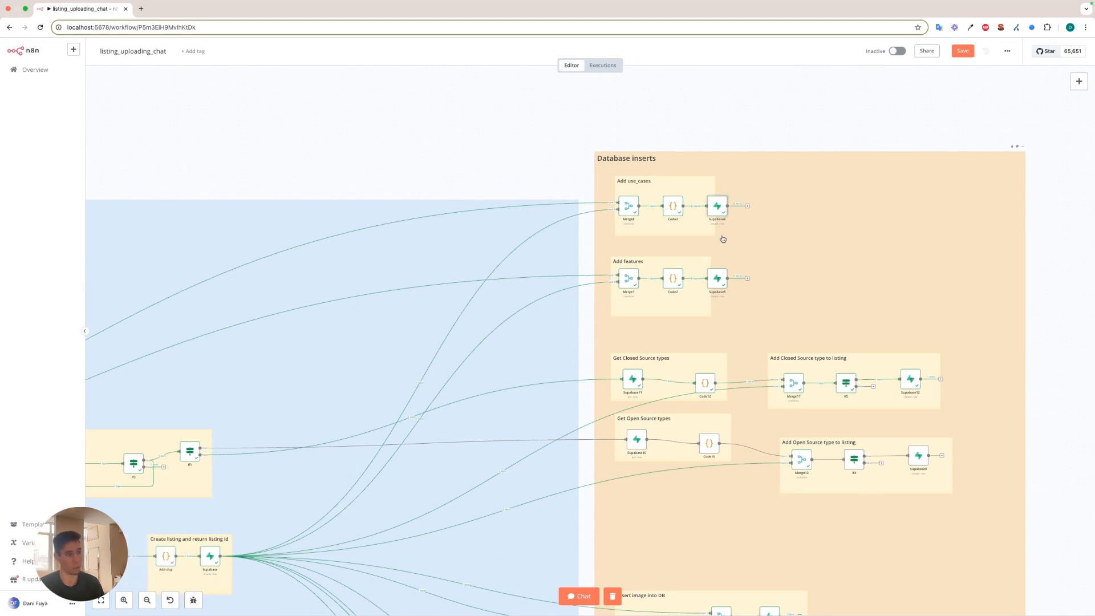
pyautogui.scroll(-2, 666, 252)
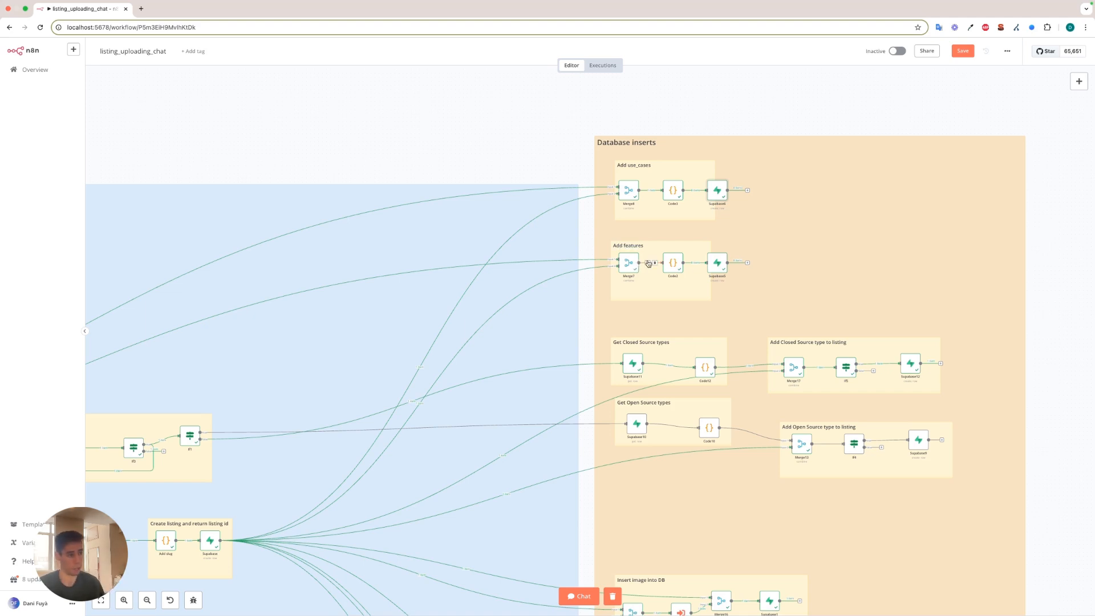
pyautogui.scroll(5, 649, 264)
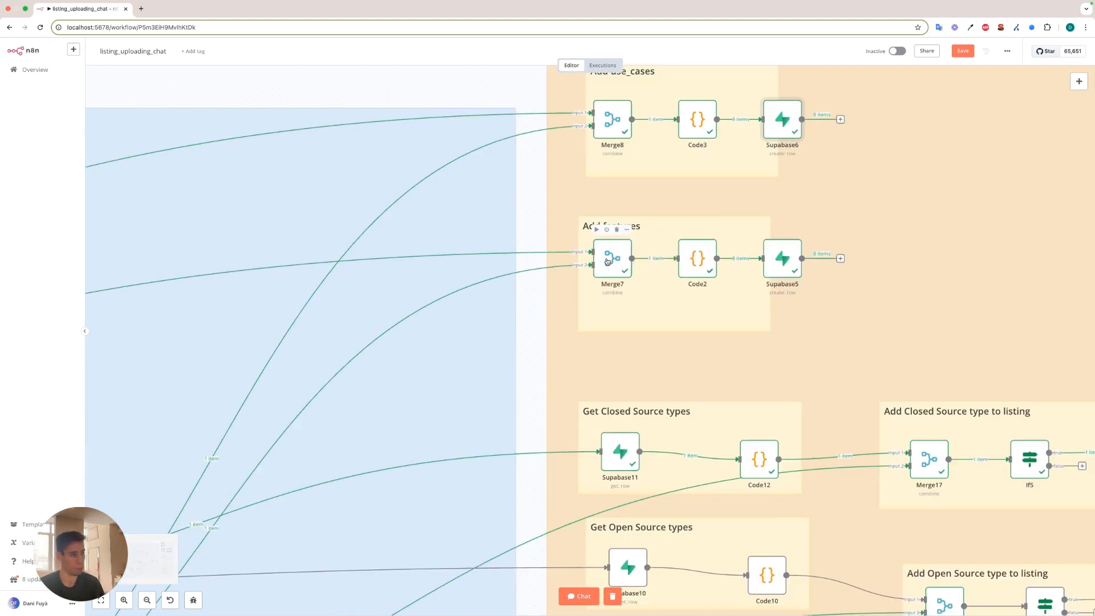
pyautogui.doubleClick(633, 263)
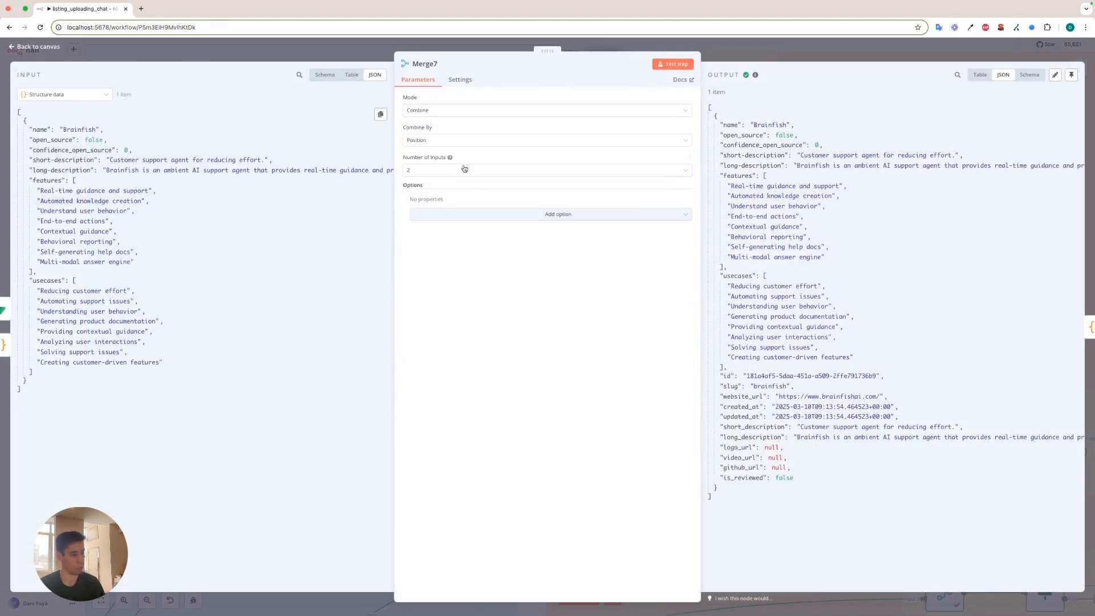
pyautogui.moveTo(715, 376); pyautogui.dragTo(821, 375)
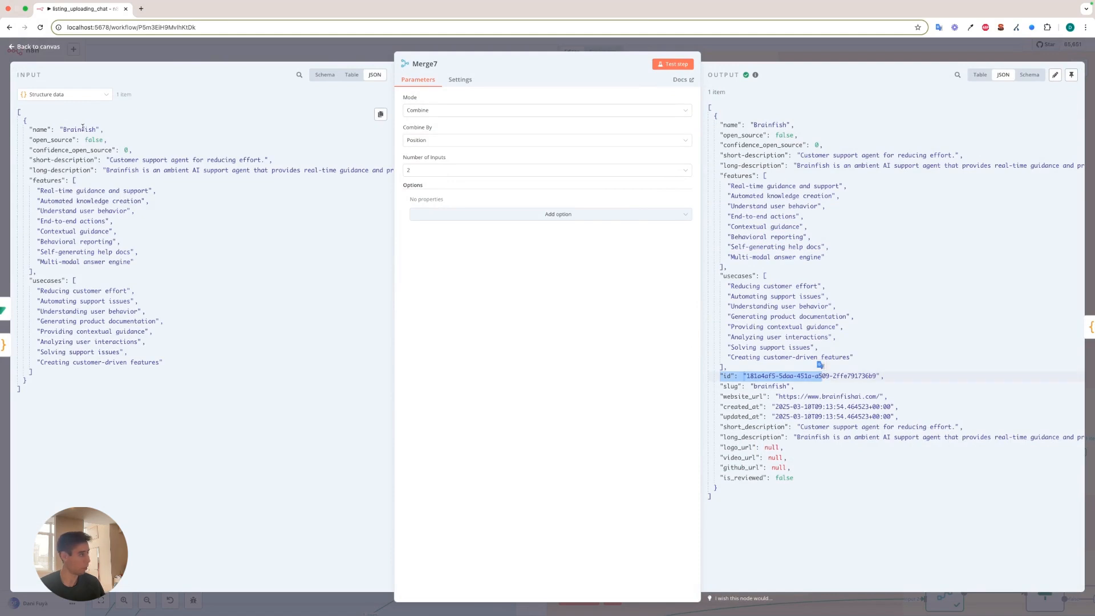
# View Merge7's input as a schema, collapse Structure data to examine the Supabase input fields, and close the node.
pyautogui.click(109, 96)
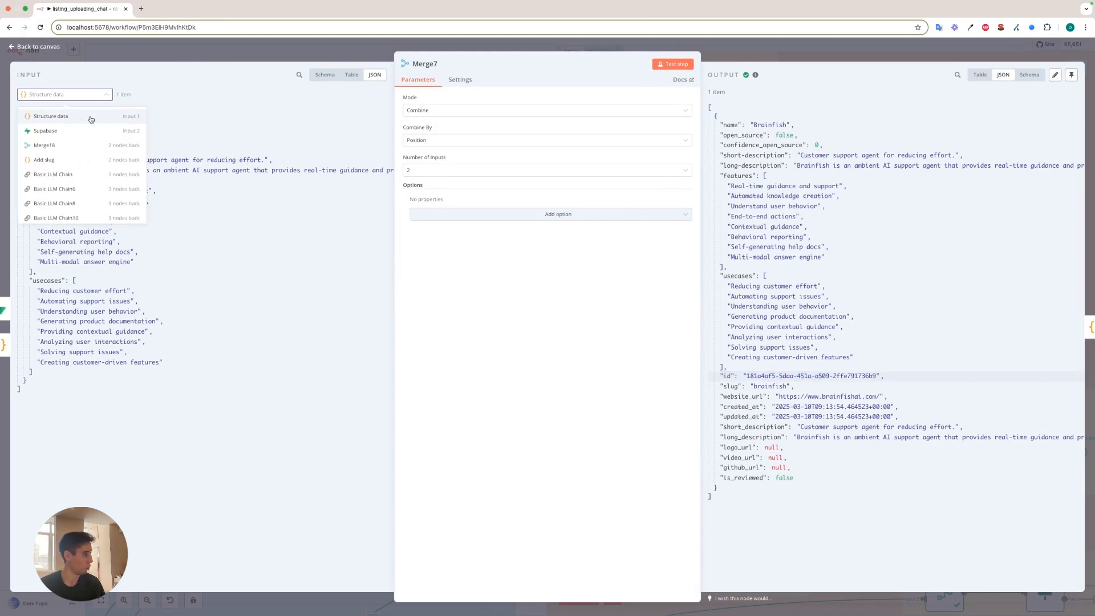
pyautogui.click(349, 74)
pyautogui.click(326, 74)
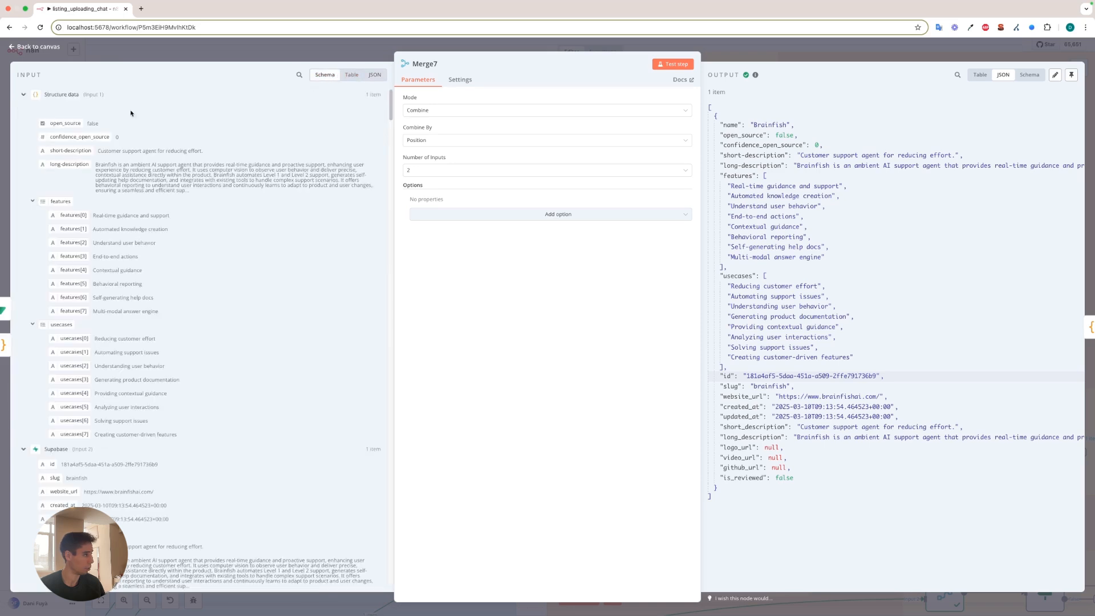
pyautogui.click(26, 97)
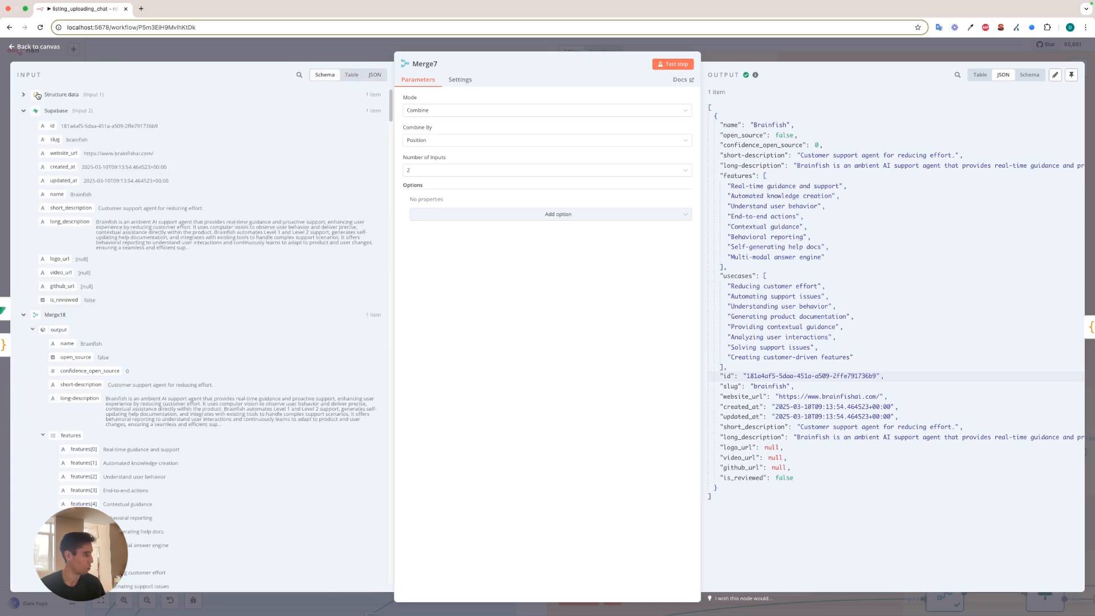
pyautogui.click(24, 94)
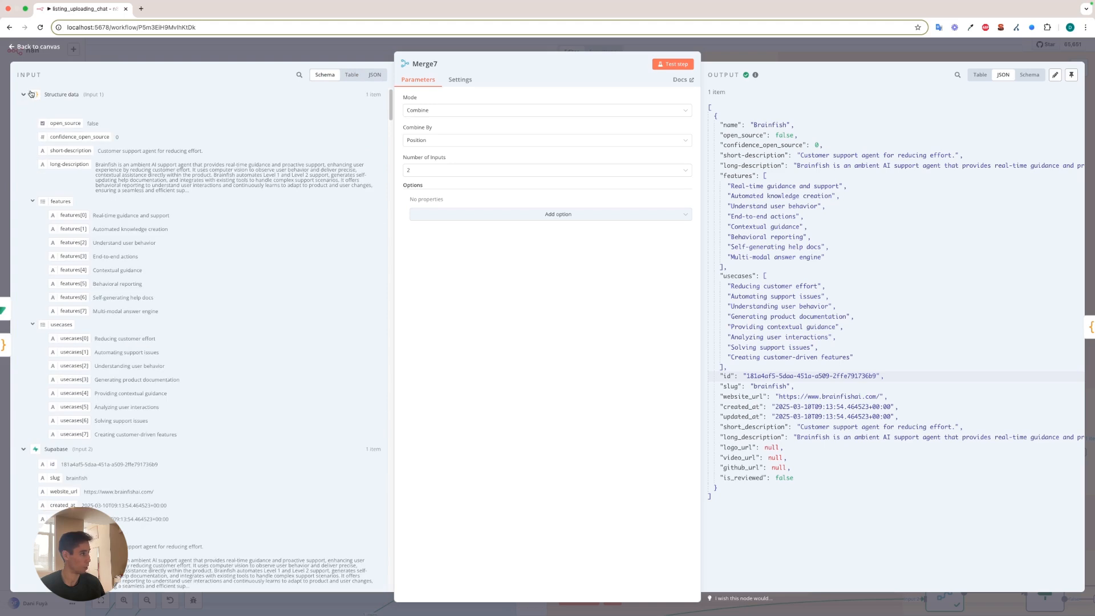
pyautogui.click(23, 94)
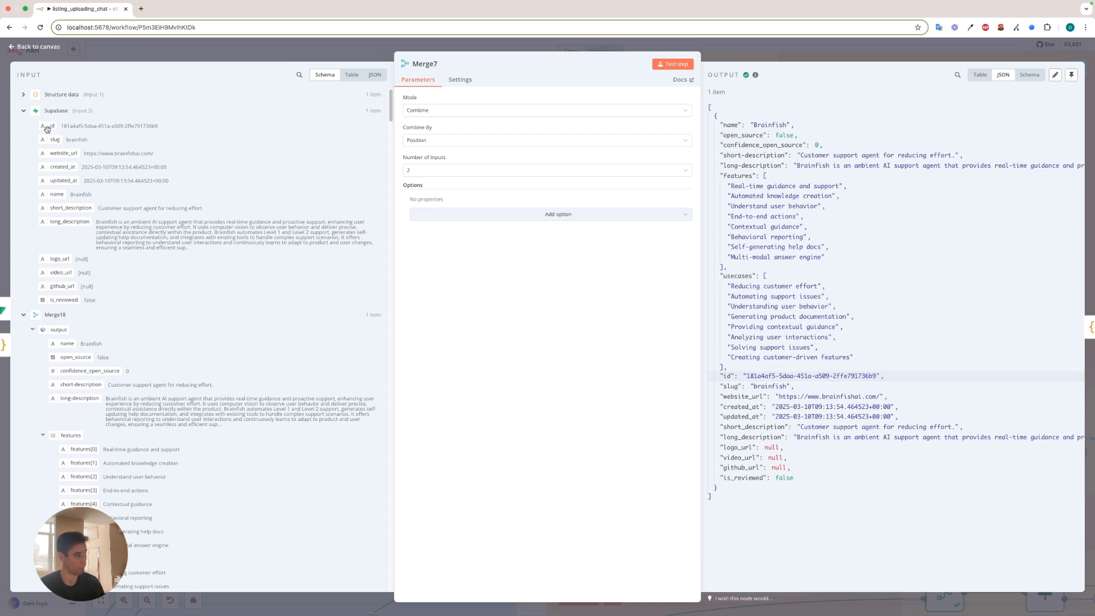
pyautogui.click(170, 54)
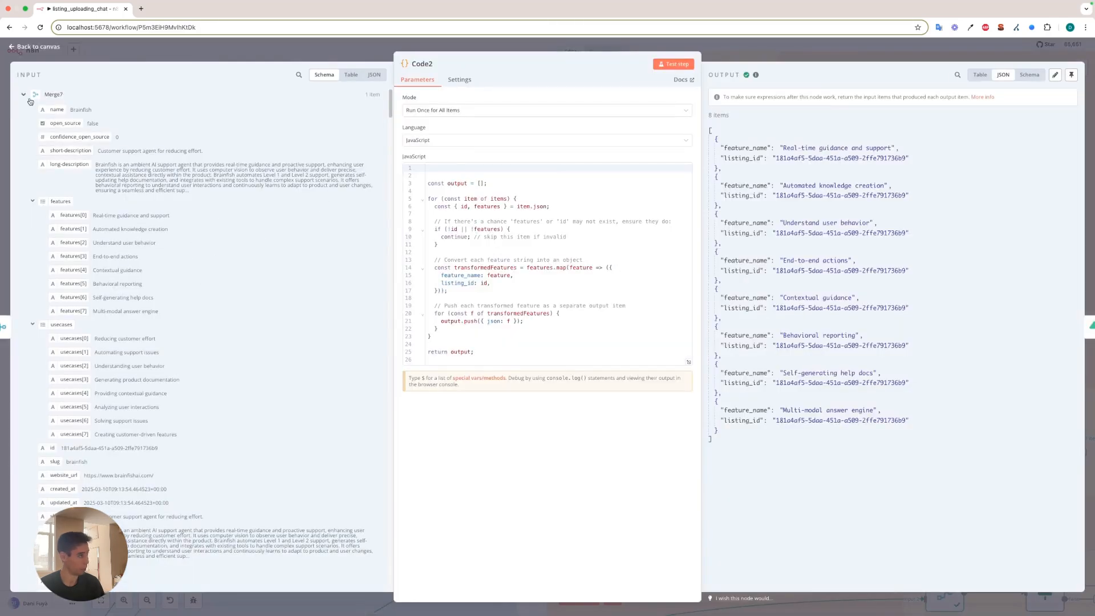
# Review the Code2 node's feature transformation with its input as JSON and the Supabase5 node's listings_features row mapping, and close both nodes.
pyautogui.click(351, 75)
pyautogui.click(374, 75)
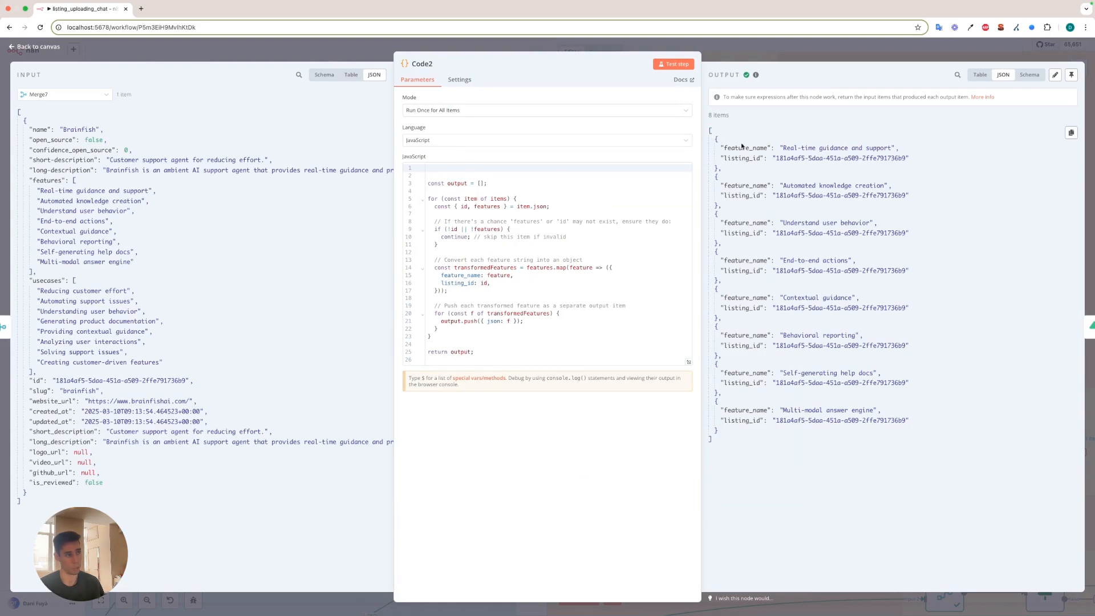
pyautogui.click(771, 52)
pyautogui.doubleClick(785, 258)
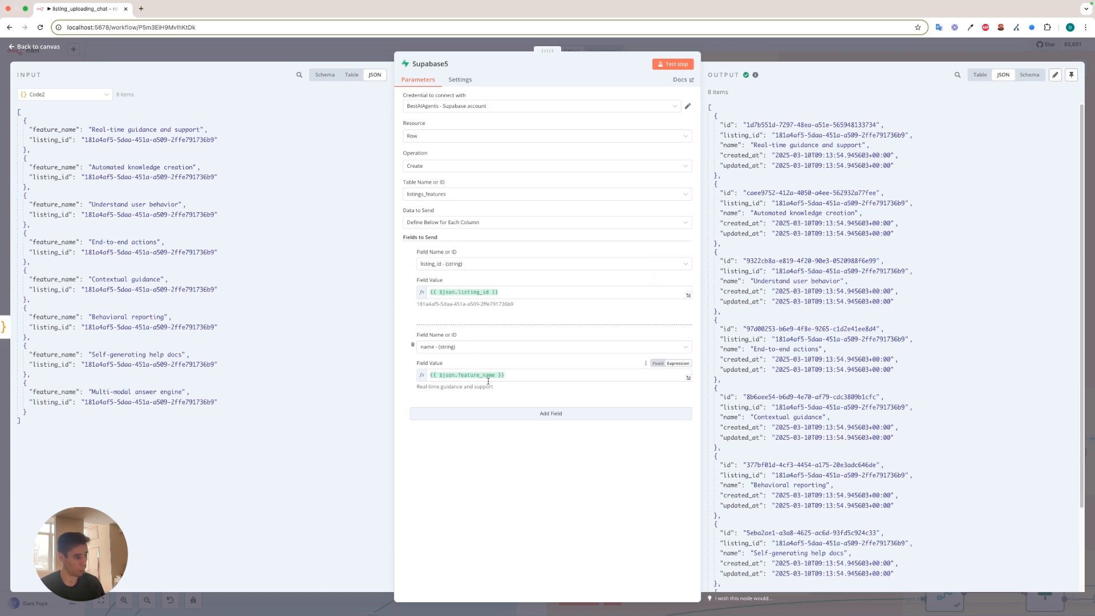
pyautogui.click(331, 55)
# Review the source_types lookups in Supabase11 for the closed-source slug and Supabase10 for the open-source slug, and close both nodes.
pyautogui.moveTo(860, 162); pyautogui.dragTo(648, 147)
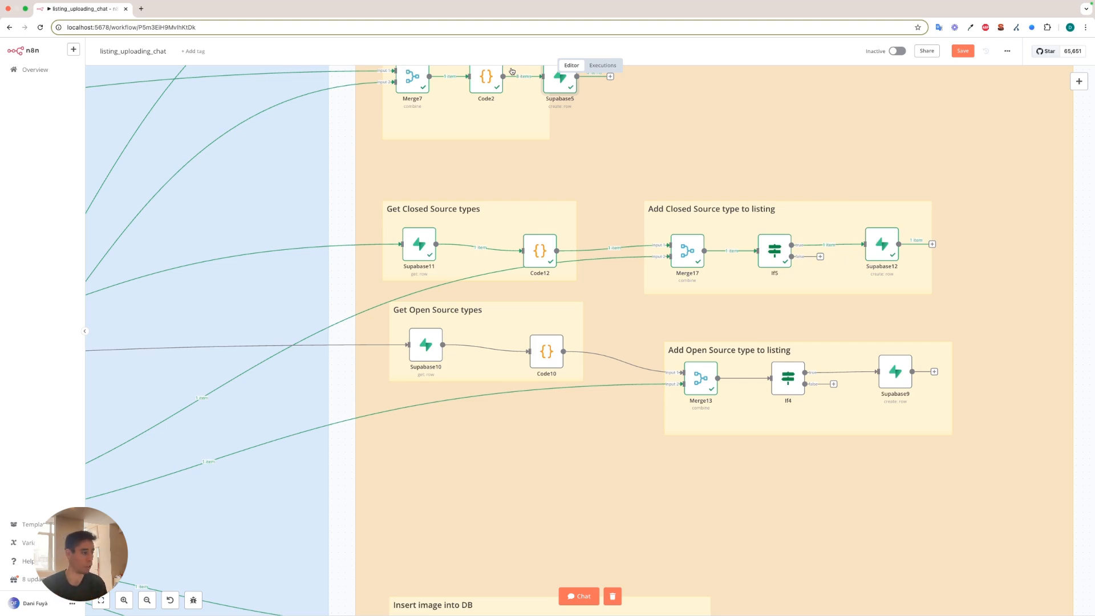
pyautogui.doubleClick(427, 243)
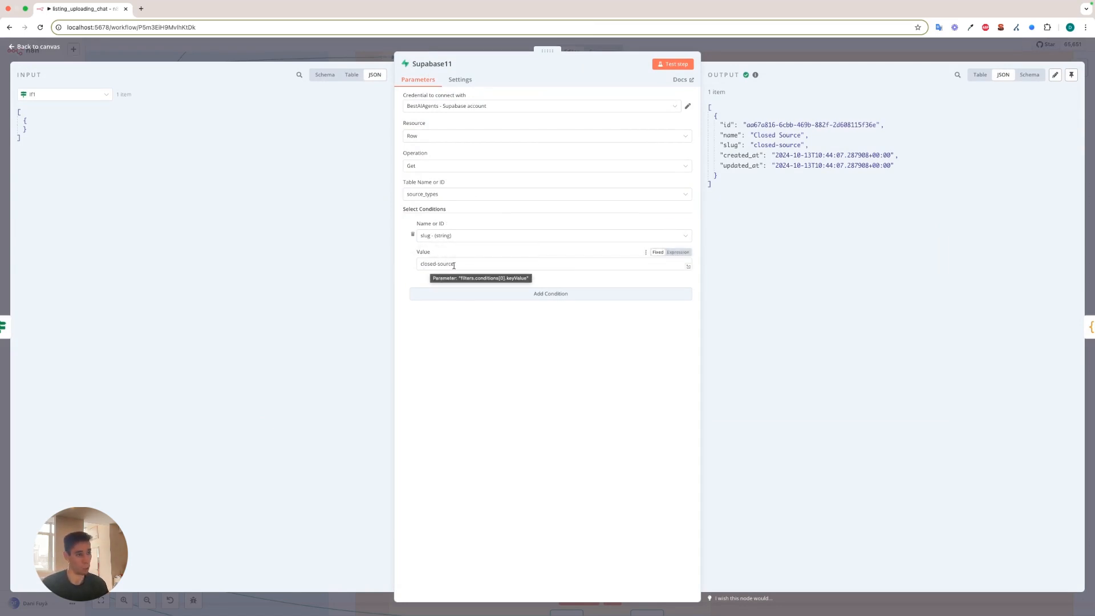
pyautogui.click(655, 45)
pyautogui.doubleClick(426, 355)
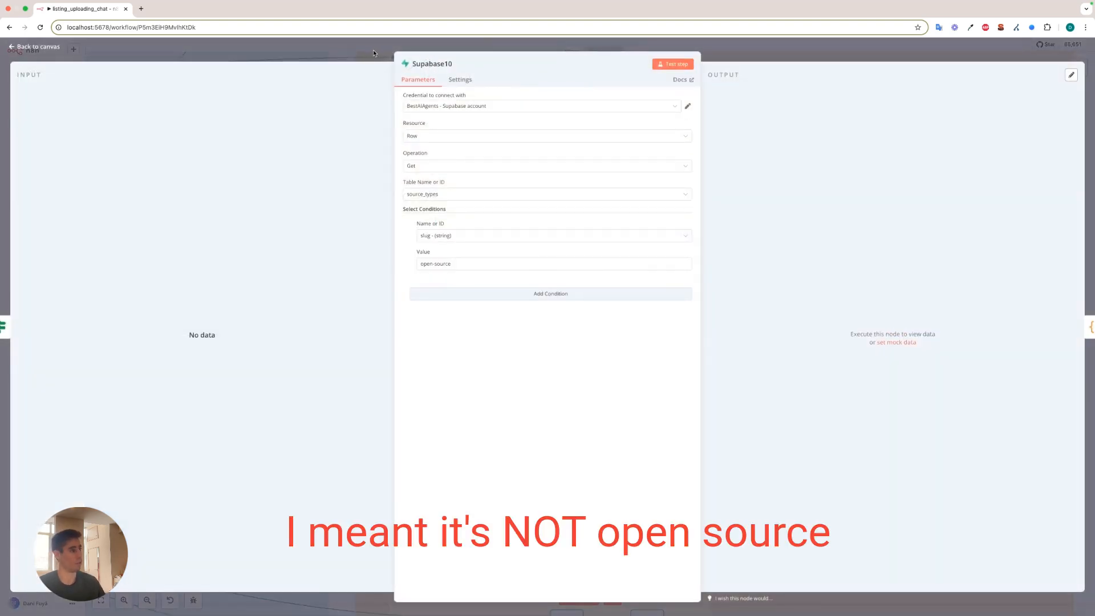
pyautogui.click(336, 52)
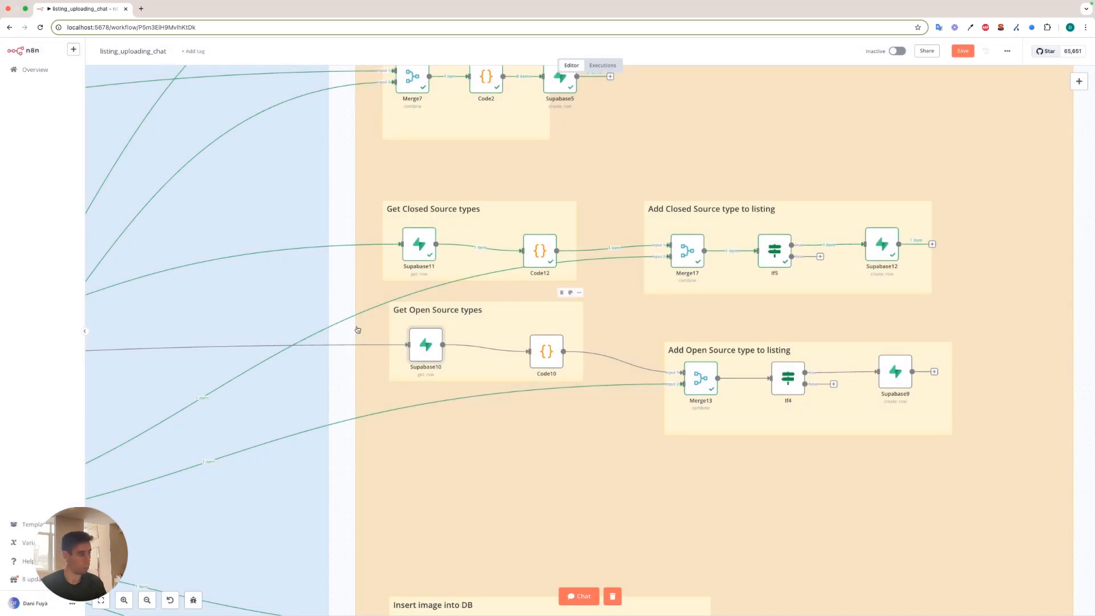
# Trace the If1 node's true and false connections across the canvas to the open-source and closed-source type branches.
pyautogui.scroll(-3, 327, 333)
pyautogui.hscroll(-5, 327, 333)
pyautogui.scroll(5, 337, 316)
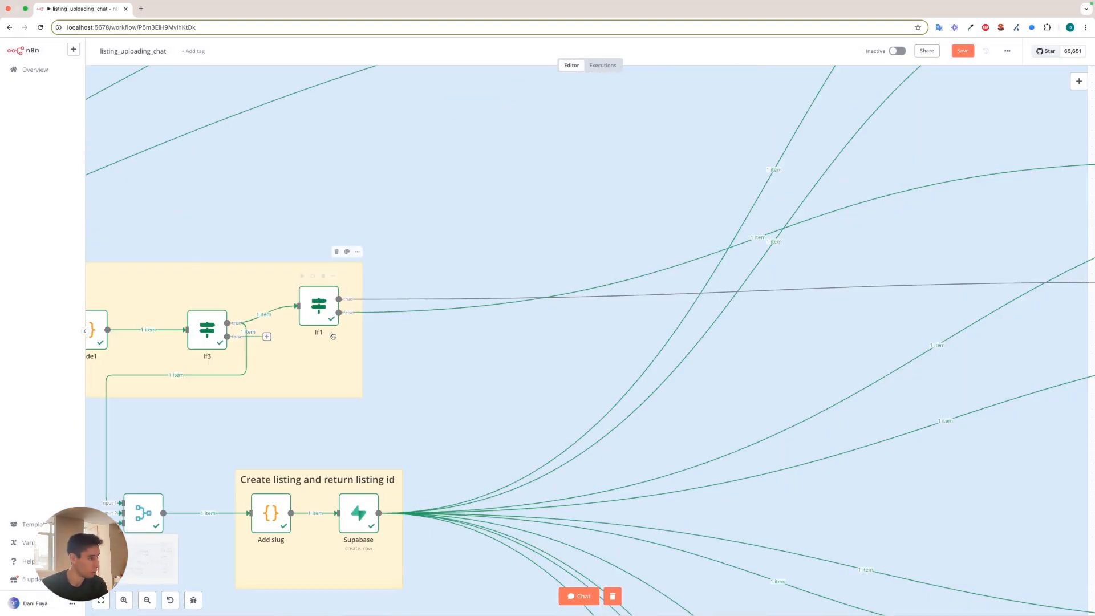
pyautogui.scroll(-3, 313, 302)
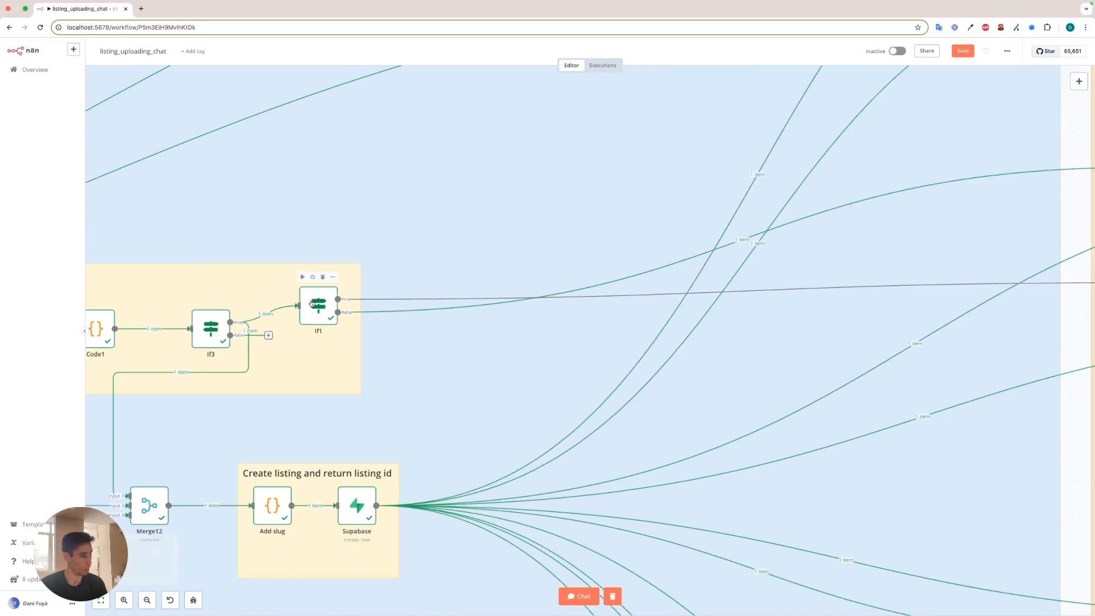
pyautogui.moveTo(832, 269); pyautogui.dragTo(380, 293)
pyautogui.scroll(3, 426, 319)
pyautogui.moveTo(543, 248); pyautogui.dragTo(363, 296)
pyautogui.scroll(2, 379, 285)
pyautogui.moveTo(309, 339); pyautogui.dragTo(491, 325)
pyautogui.scroll(-2, 491, 325)
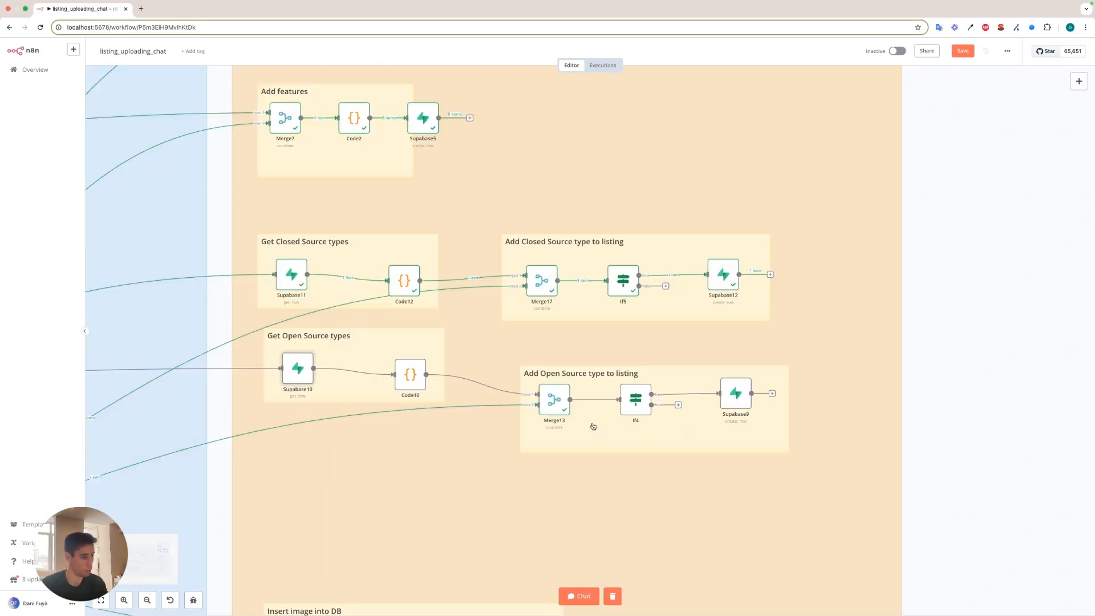
# Inspect the Merge17 node under Add Closed Source type to listing, comparing its Code12 input with the merged output, and close it.
pyautogui.scroll(1, 522, 336)
pyautogui.scroll(2, 523, 335)
pyautogui.doubleClick(550, 281)
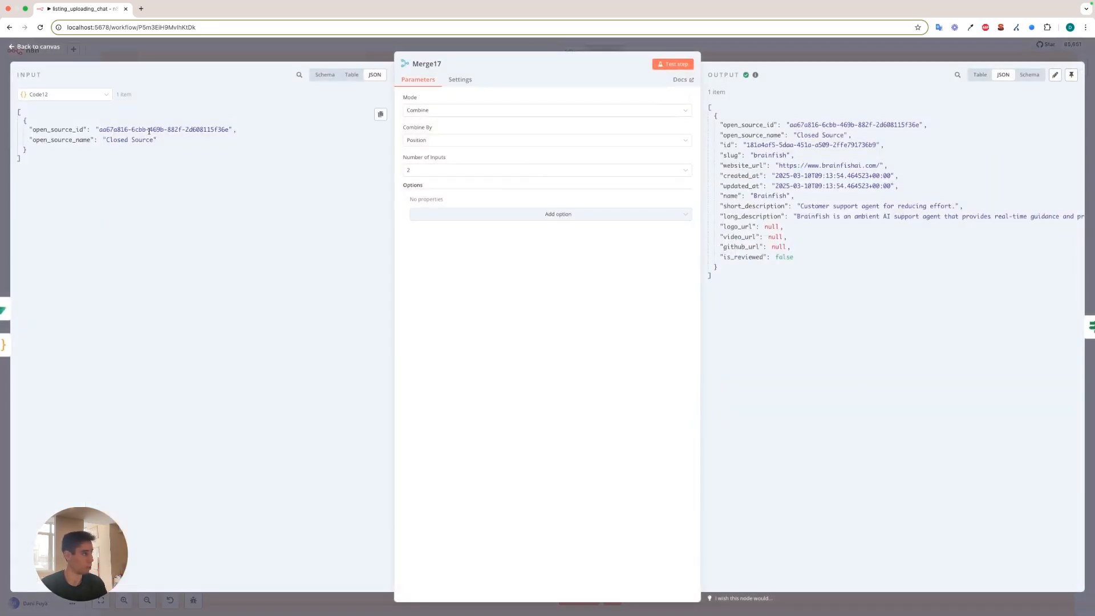
pyautogui.press('Escape')
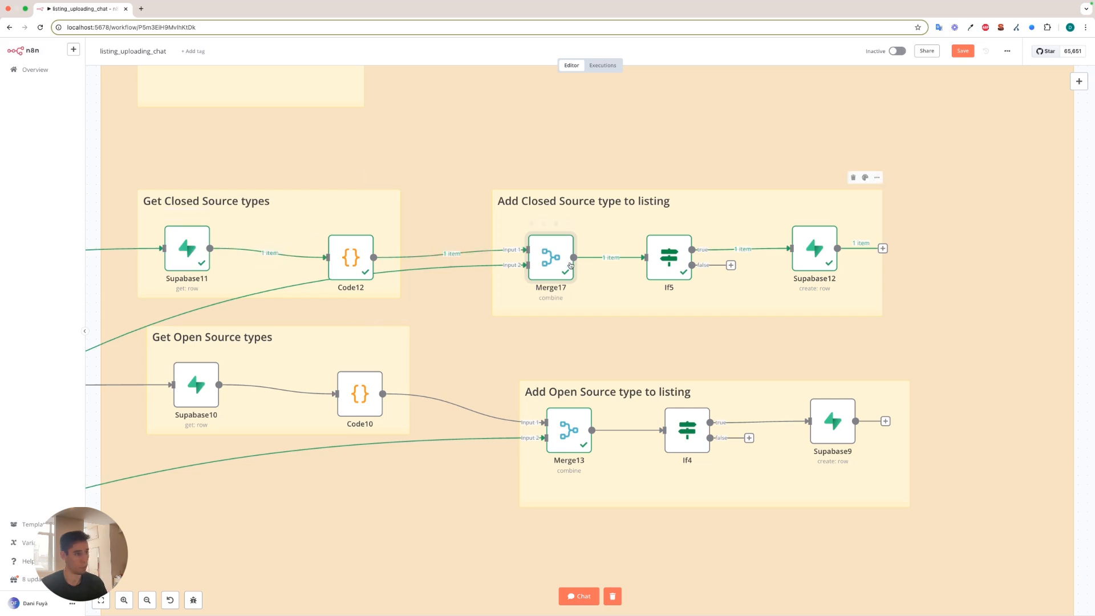
# Reopen the Merge17 node, highlight open_source_id, open_source_name and id in its output, and close it.
pyautogui.doubleClick(545, 260)
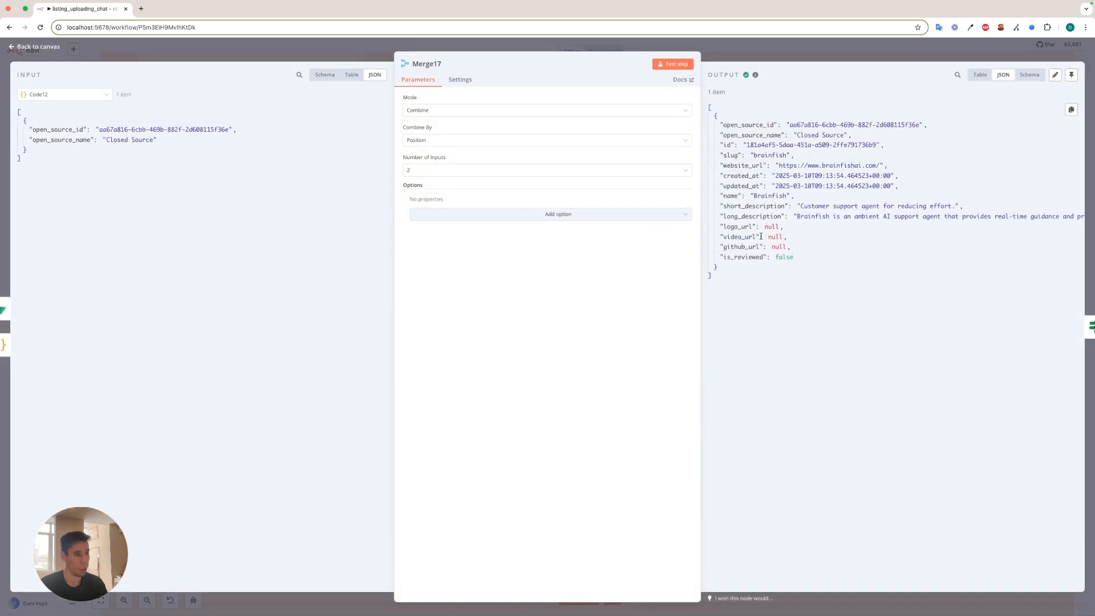
pyautogui.moveTo(720, 125); pyautogui.dragTo(920, 124)
pyautogui.moveTo(851, 135); pyautogui.dragTo(721, 125)
pyautogui.click(891, 147)
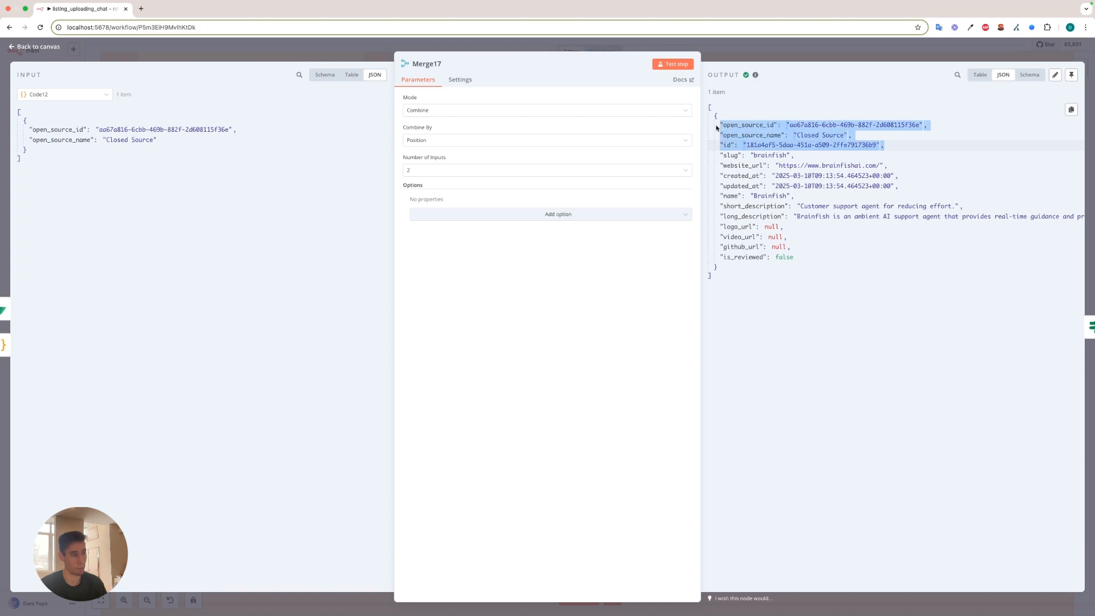
pyautogui.click(756, 58)
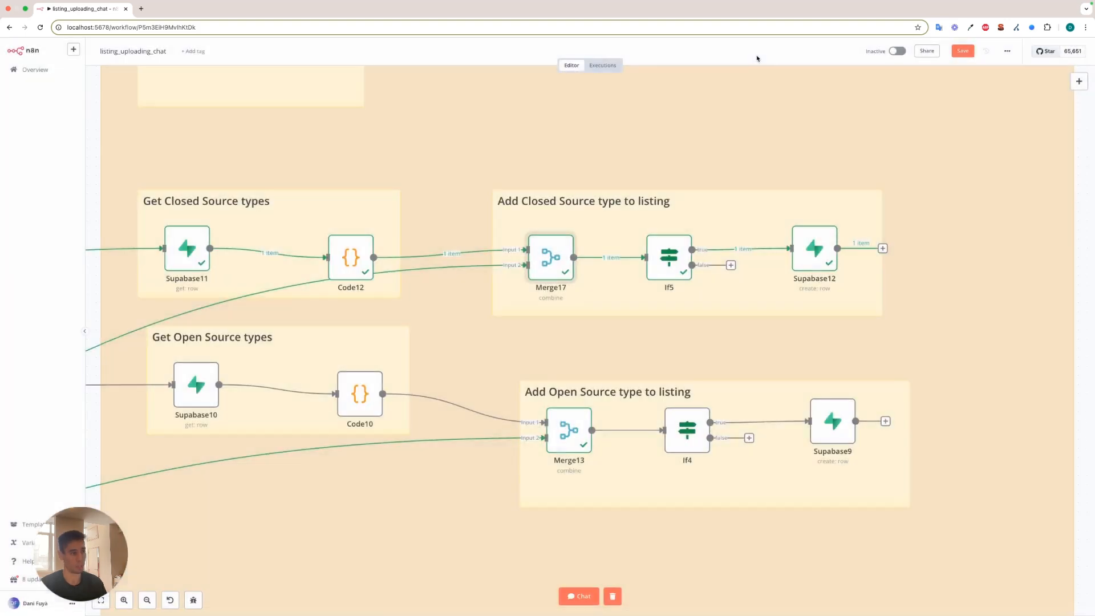
# Review If5's open_source_id exists condition and Supabase12's listings_source_types mapping, highlight Supabase12's open_source_id and open_source_name input values, and close both nodes.
pyautogui.doubleClick(668, 251)
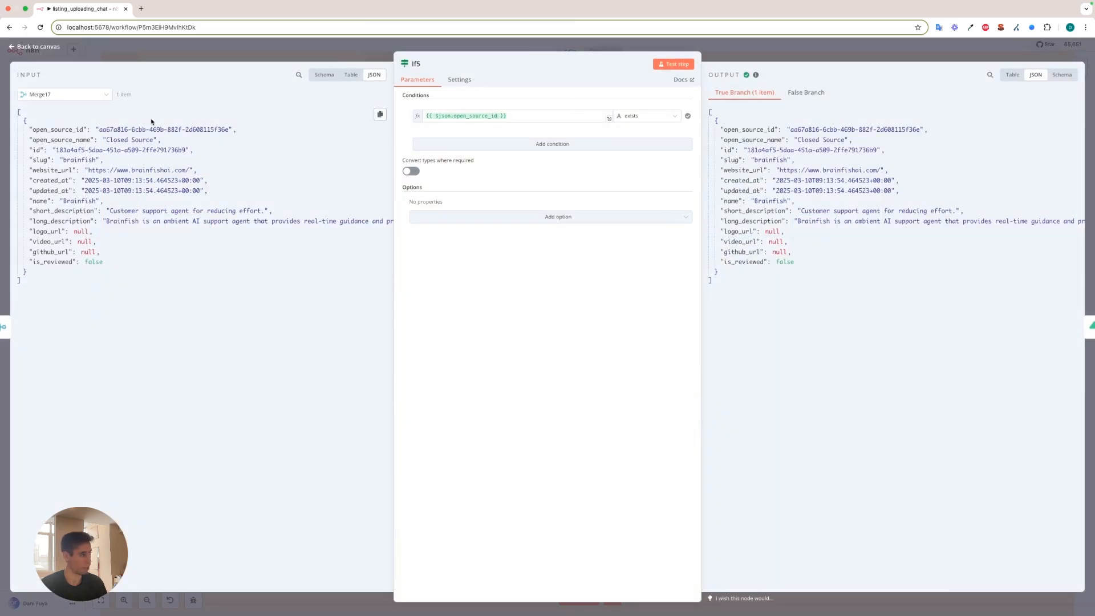
pyautogui.click(165, 60)
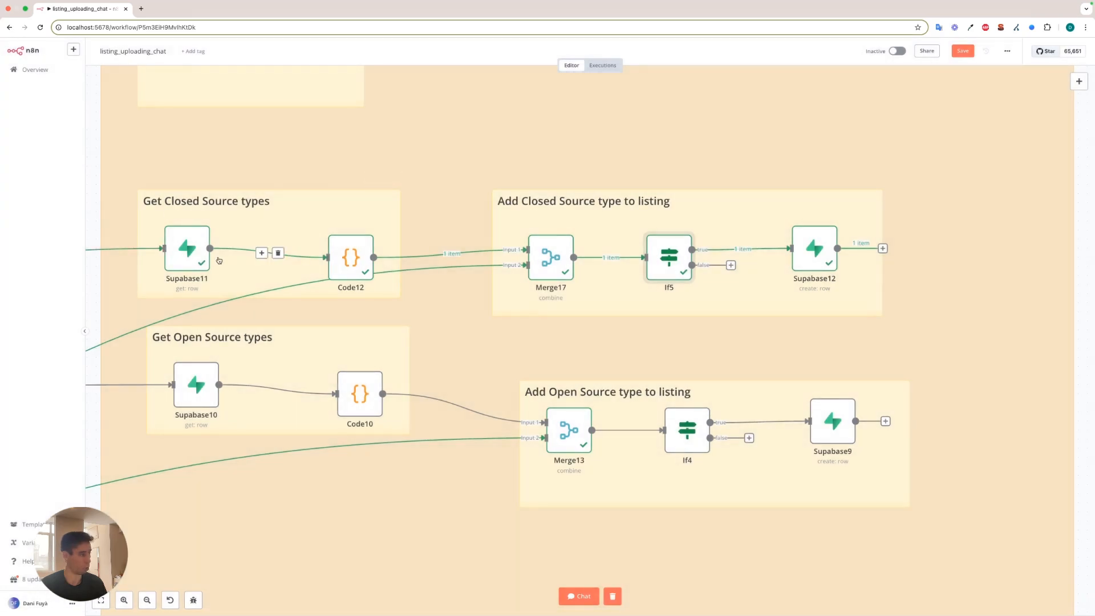
pyautogui.doubleClick(815, 251)
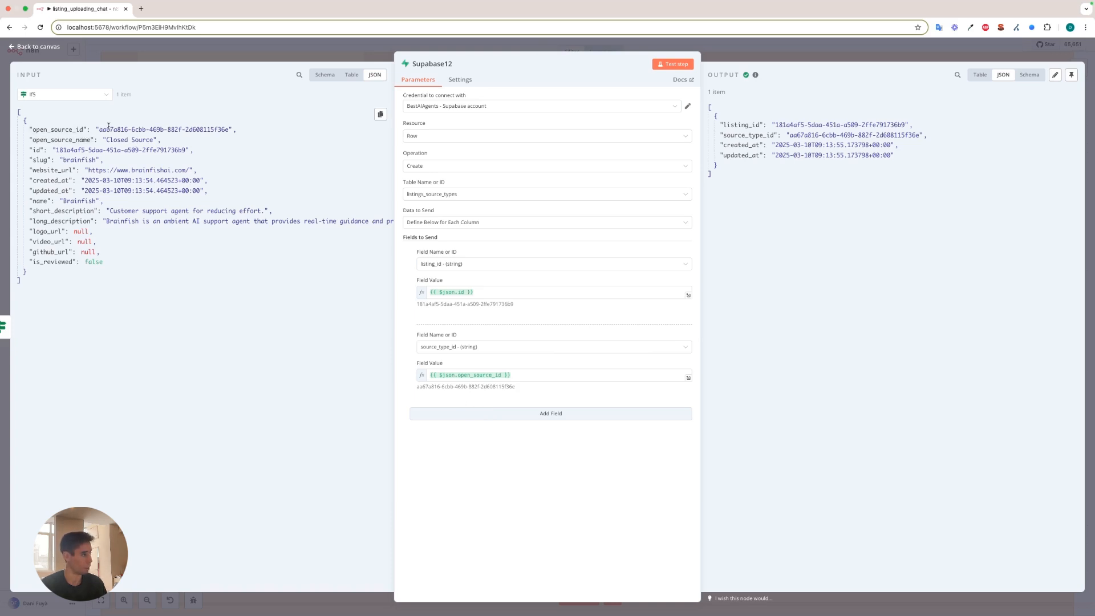
pyautogui.moveTo(100, 129); pyautogui.dragTo(219, 129)
pyautogui.moveTo(103, 139); pyautogui.dragTo(151, 141)
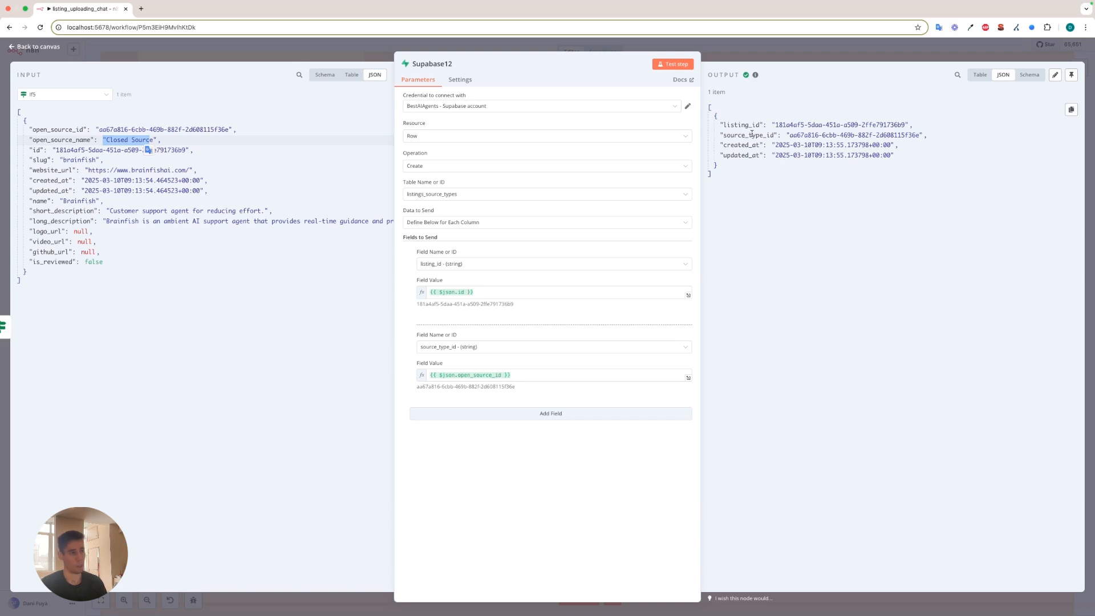
pyautogui.click(719, 49)
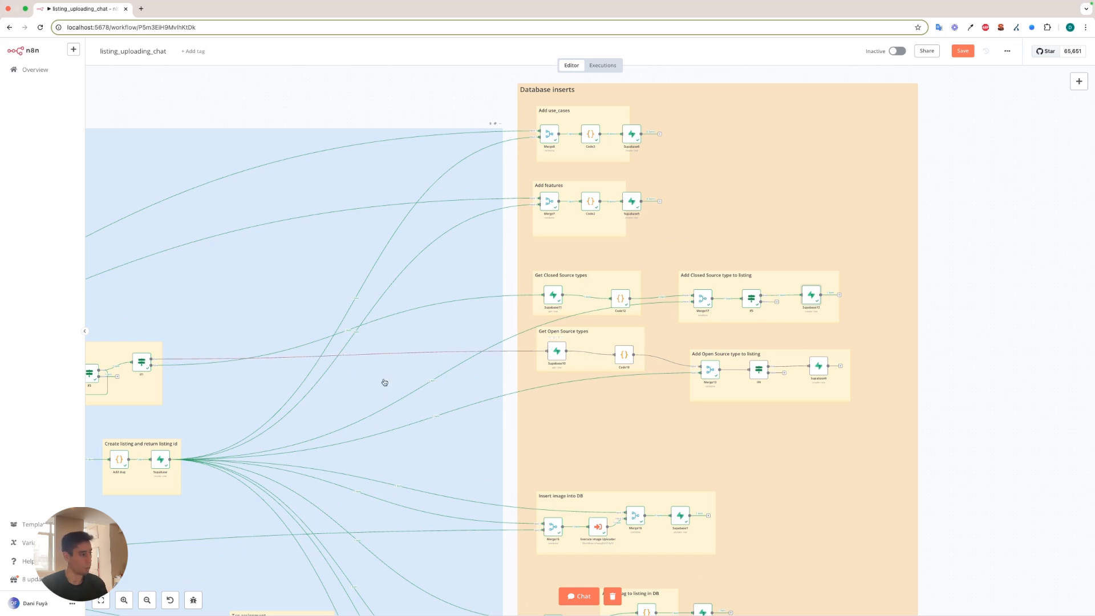
pyautogui.moveTo(203, 374); pyautogui.dragTo(309, 366)
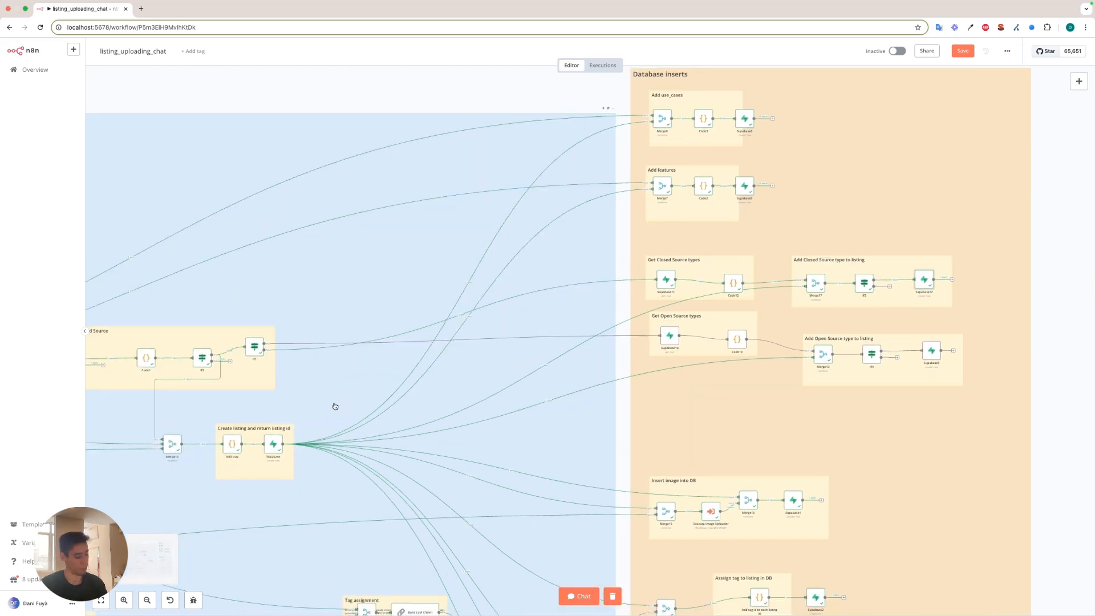
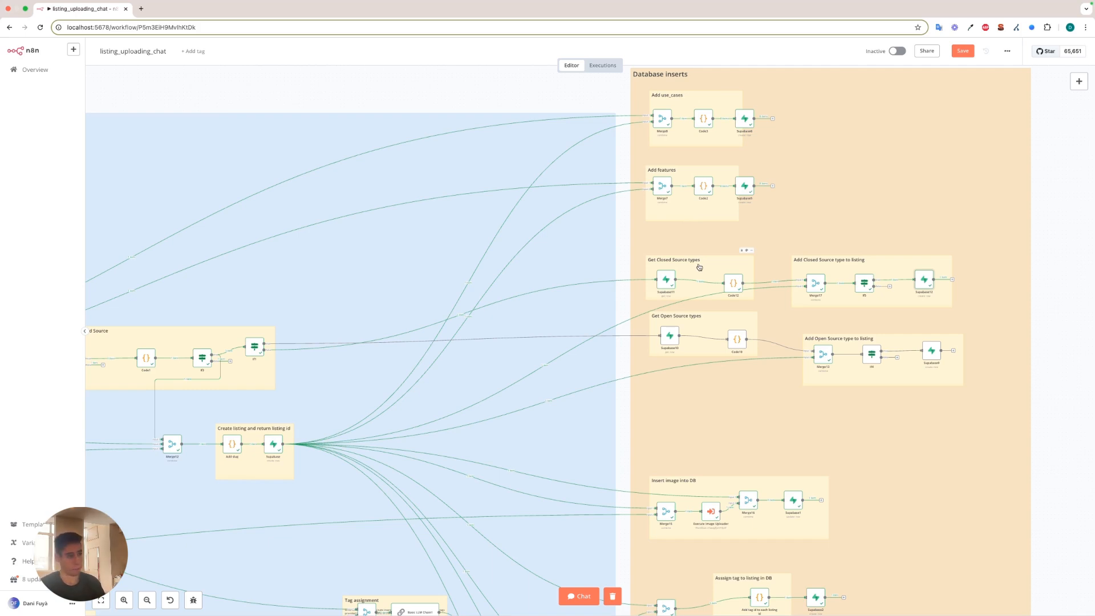
# Survey the Database inserts branches from the source types through image, tag and category inserts to the two pricing inserts.
pyautogui.scroll(-5, 809, 239)
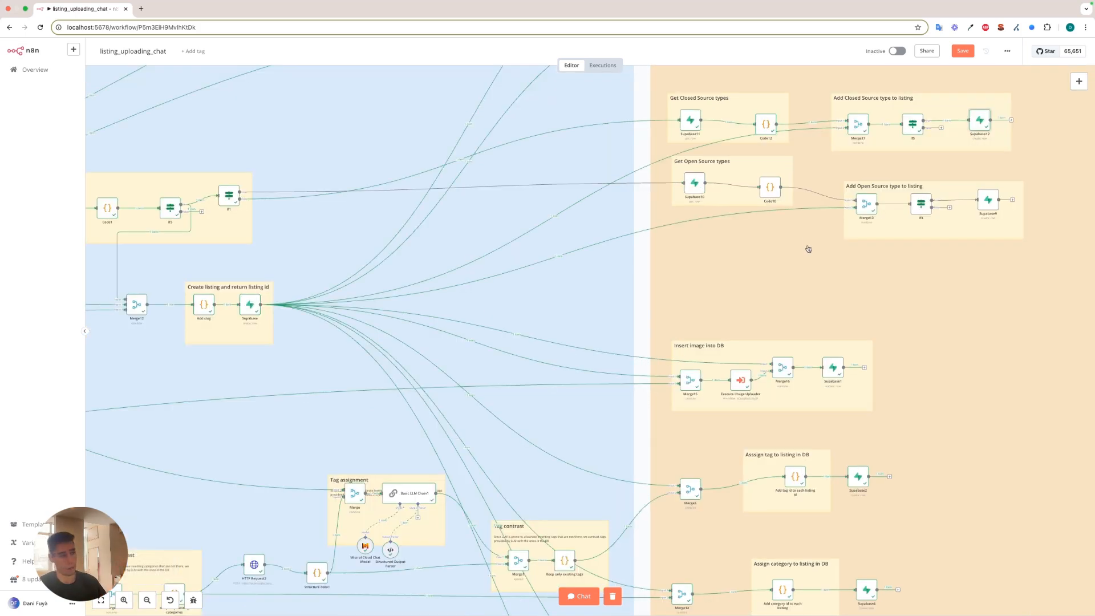
pyautogui.scroll(-3, 809, 243)
pyautogui.scroll(-1, 754, 246)
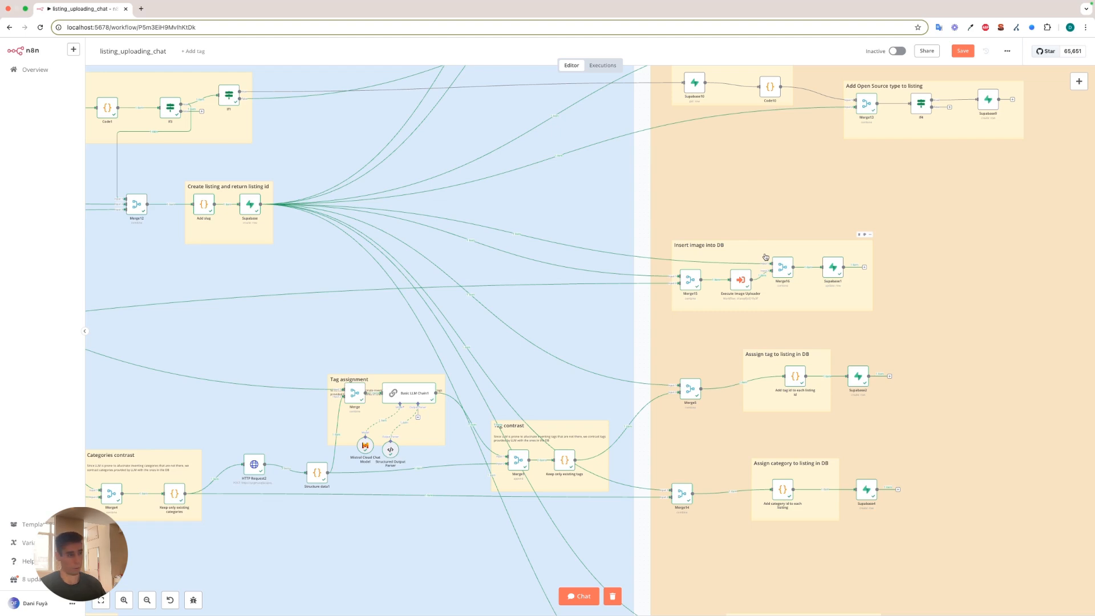
pyautogui.scroll(-3, 766, 257)
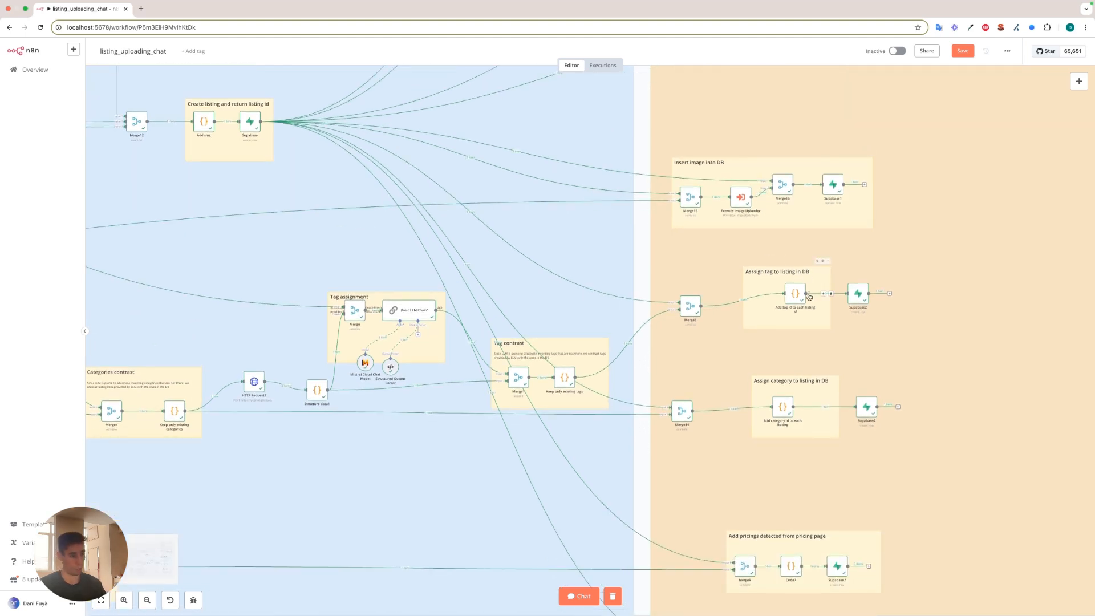
pyautogui.scroll(-1, 810, 295)
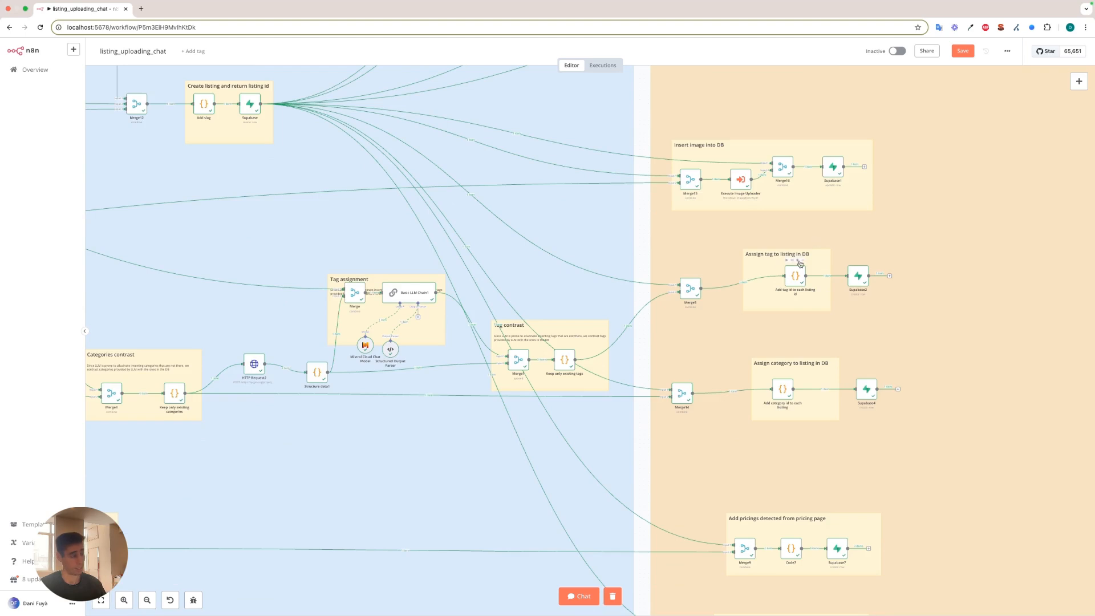
pyautogui.scroll(-3, 769, 281)
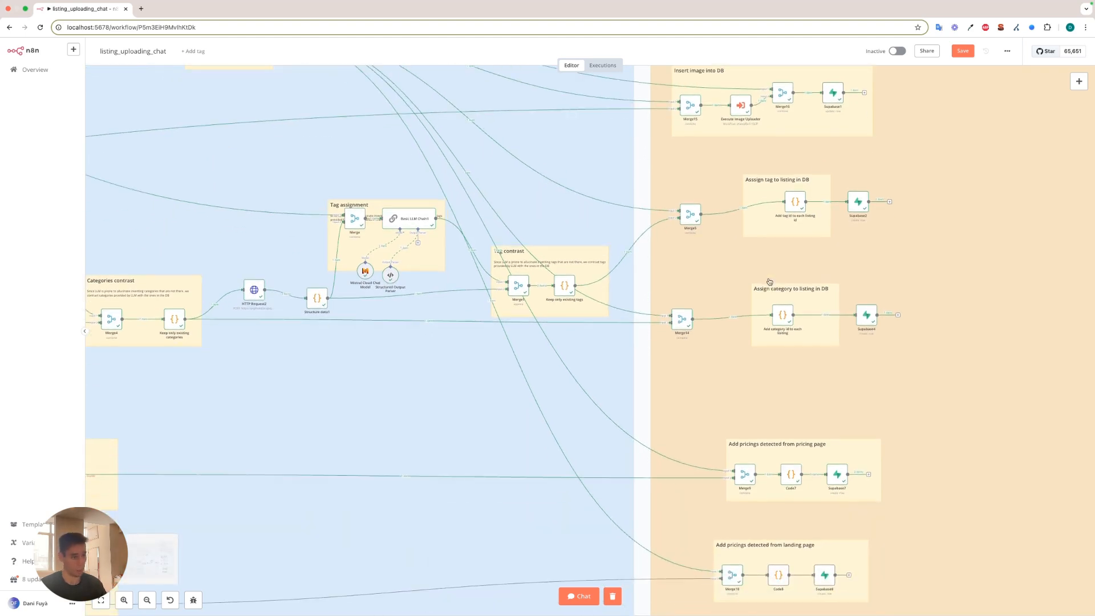
pyautogui.scroll(-3, 804, 290)
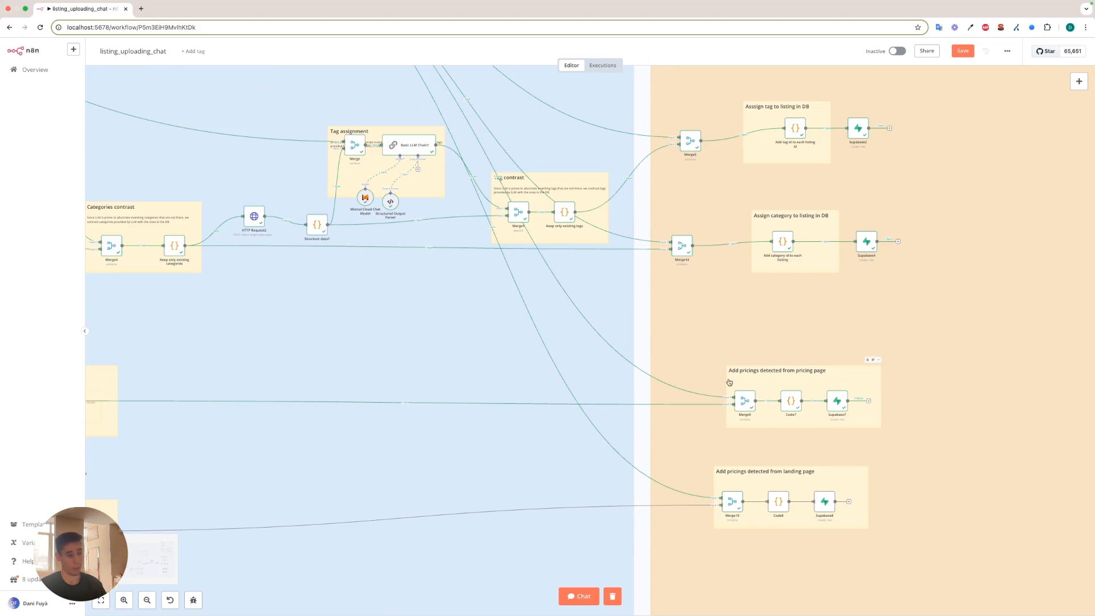
pyautogui.scroll(-3, 729, 382)
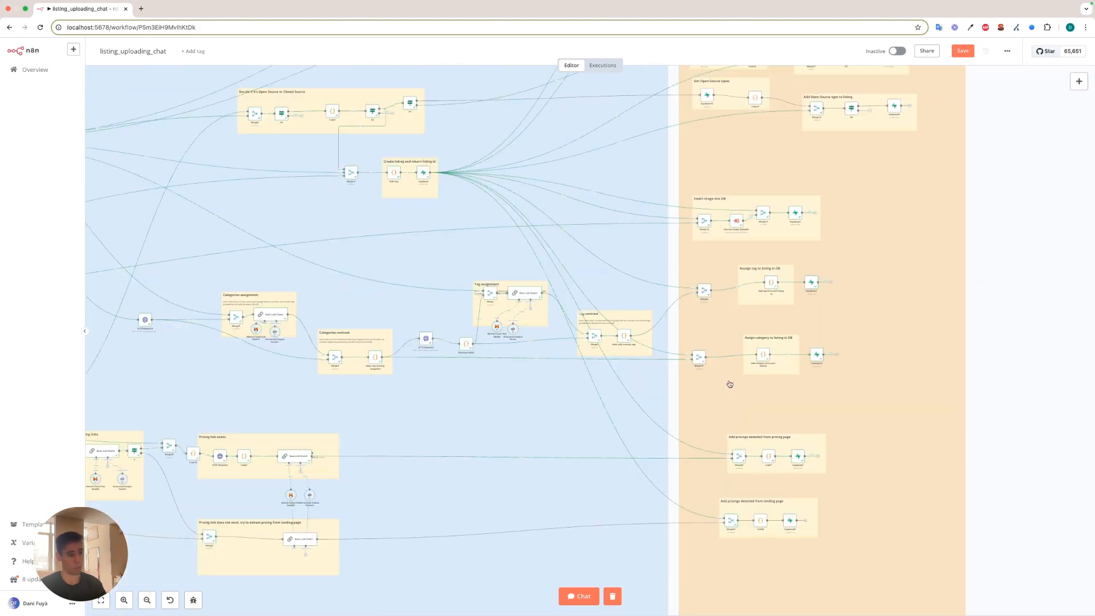
pyautogui.scroll(3, 711, 410)
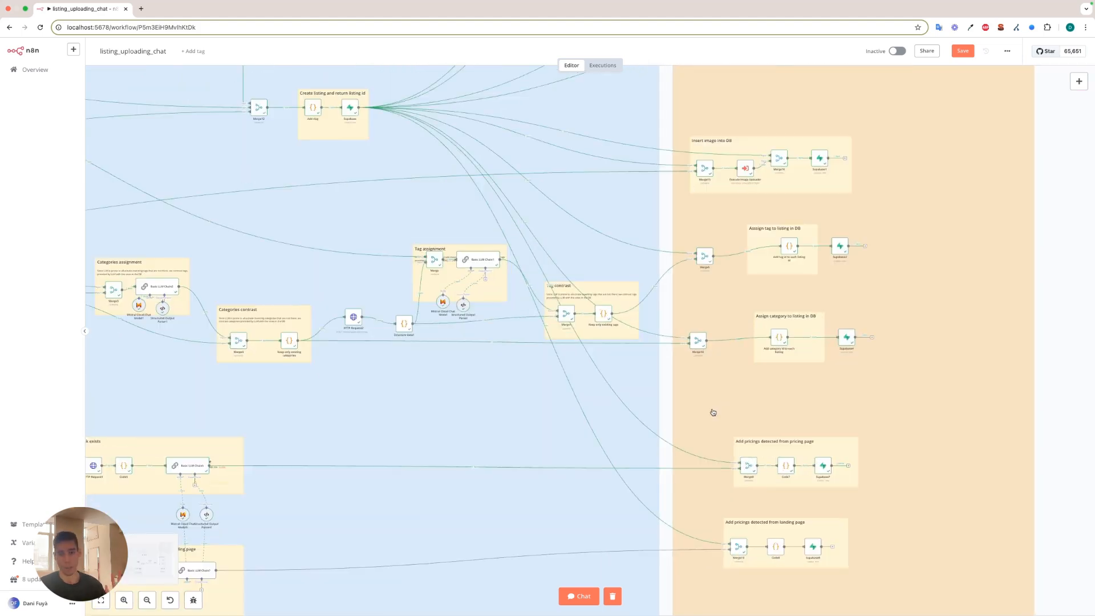
# Inspect the Code4 node under Extract links from homepage, browse the URLs and anchor texts in its output, and close it.
pyautogui.moveTo(456, 441); pyautogui.dragTo(828, 354)
pyautogui.hscroll(-10, 828, 353)
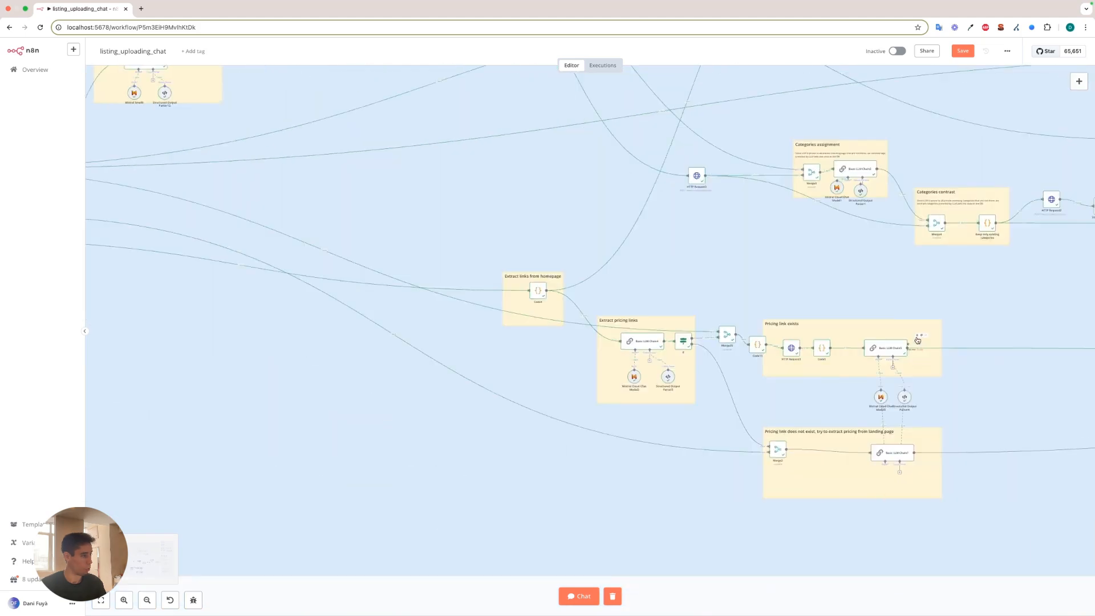
pyautogui.scroll(-3, 494, 263)
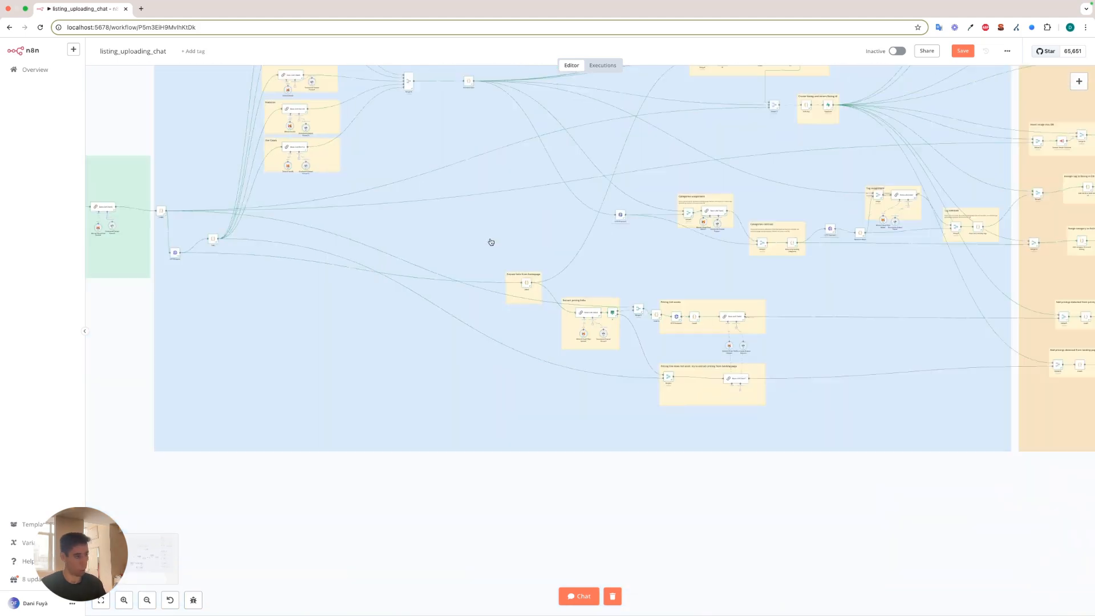
pyautogui.scroll(-1, 634, 282)
pyautogui.doubleClick(528, 288)
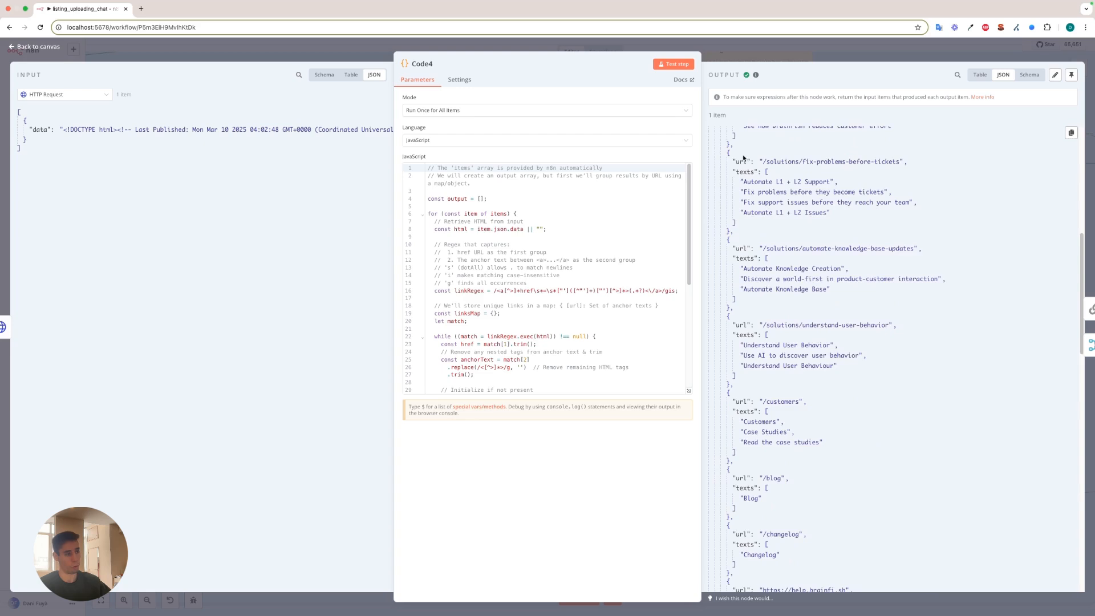
pyautogui.scroll(-4, 751, 164)
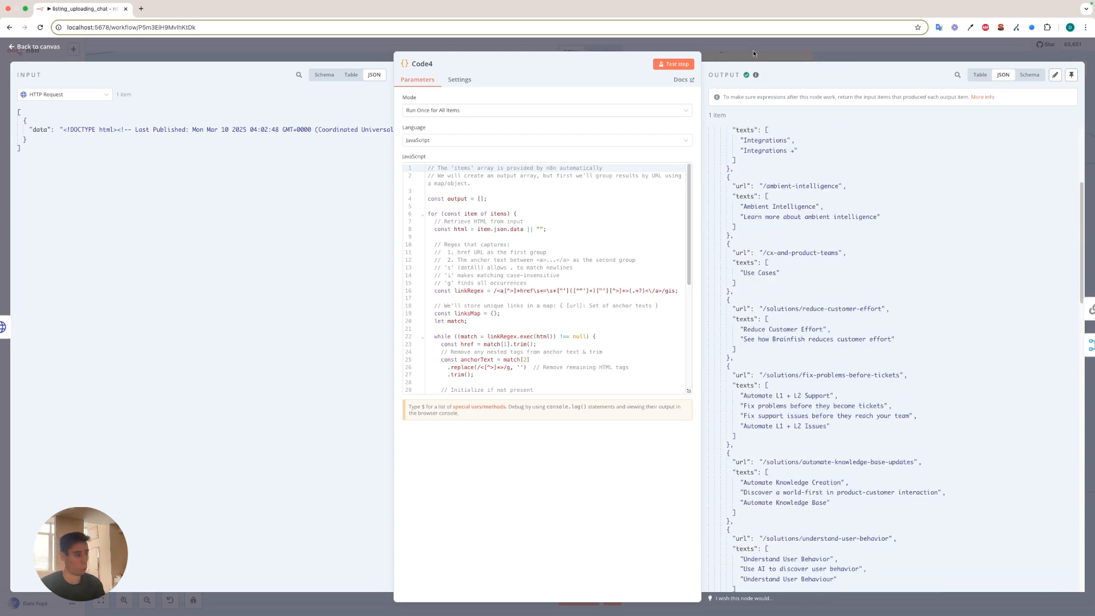
pyautogui.click(753, 50)
# Review Basic LLM Chain4's expanded pricing link prompt, highlight its two response format examples, and close it.
pyautogui.doubleClick(451, 353)
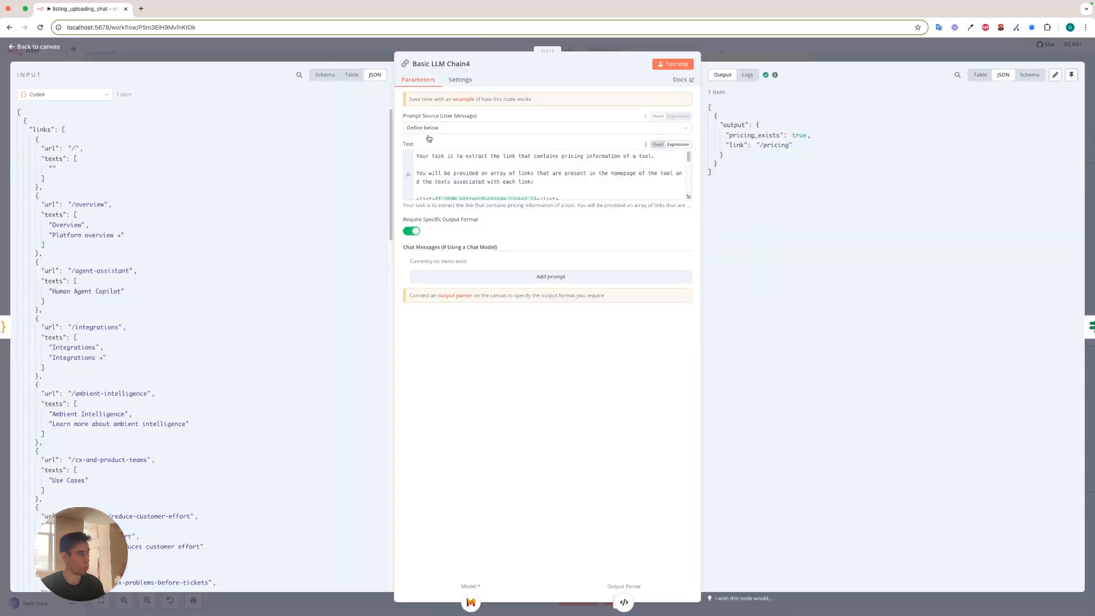
pyautogui.click(689, 198)
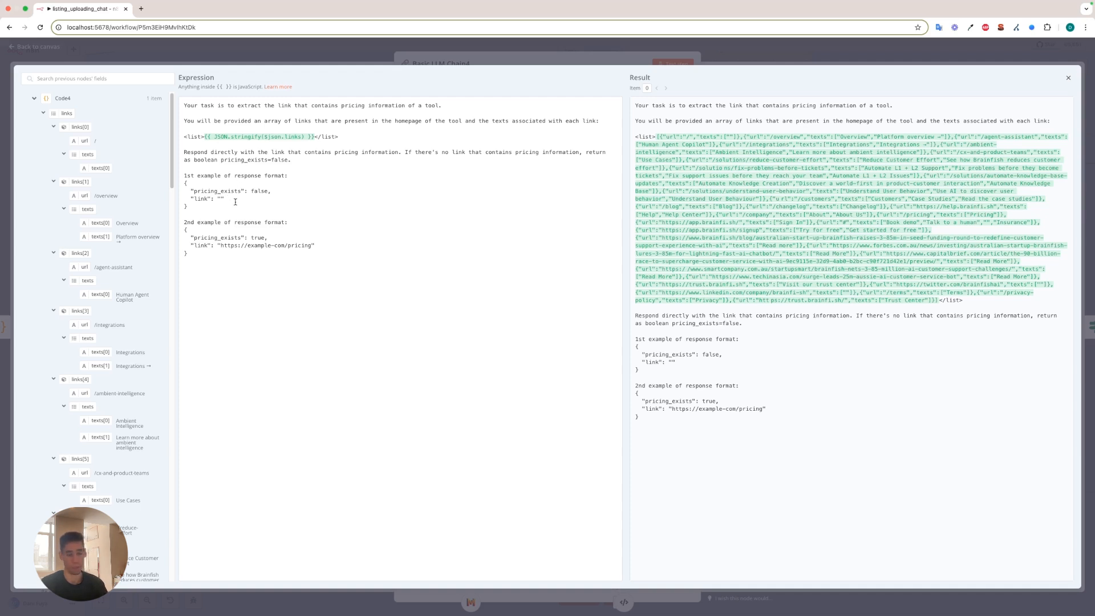
pyautogui.moveTo(188, 254); pyautogui.dragTo(170, 171)
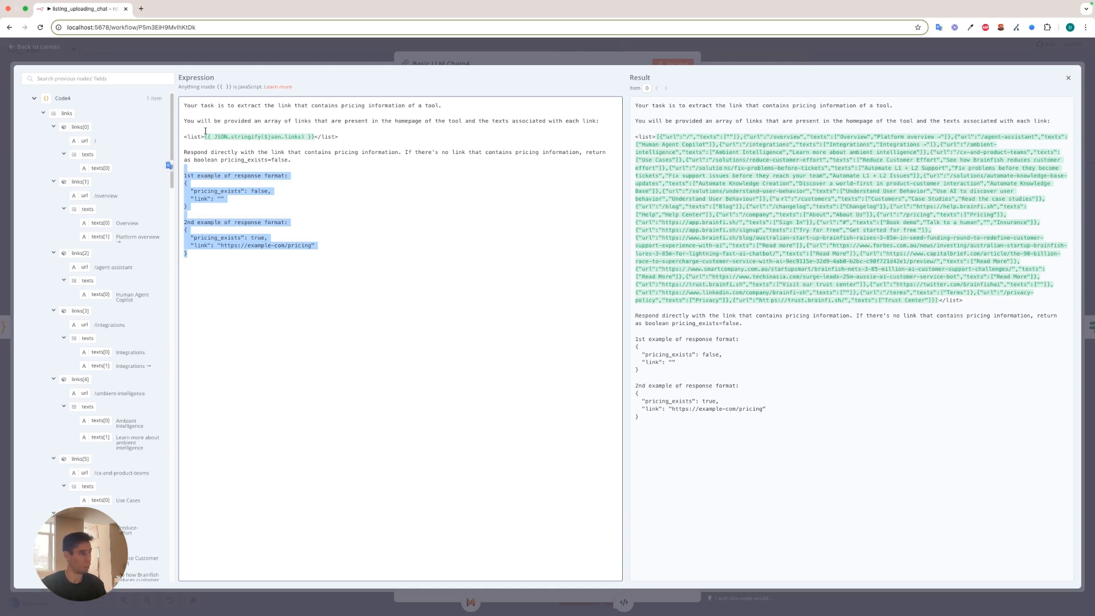
pyautogui.press('Escape')
# Check Structured Output Parser3's schema, highlighting pricing_exists, and view the attached Mistral Cloud Chat Model2 node, closing both.
pyautogui.scroll(5, 467, 407)
pyautogui.doubleClick(526, 396)
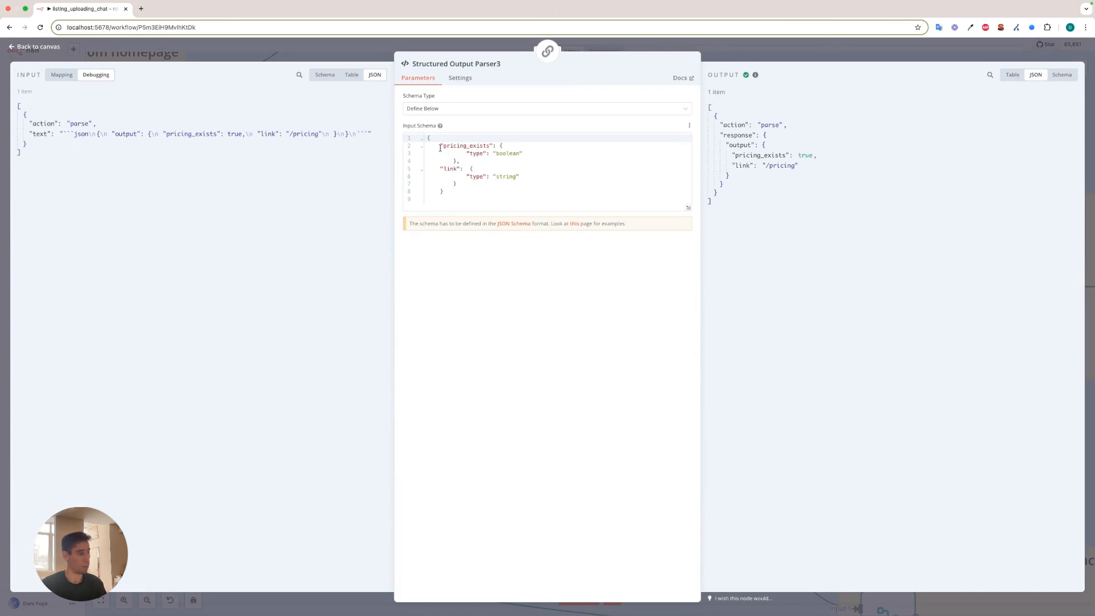
pyautogui.moveTo(435, 146); pyautogui.dragTo(491, 146)
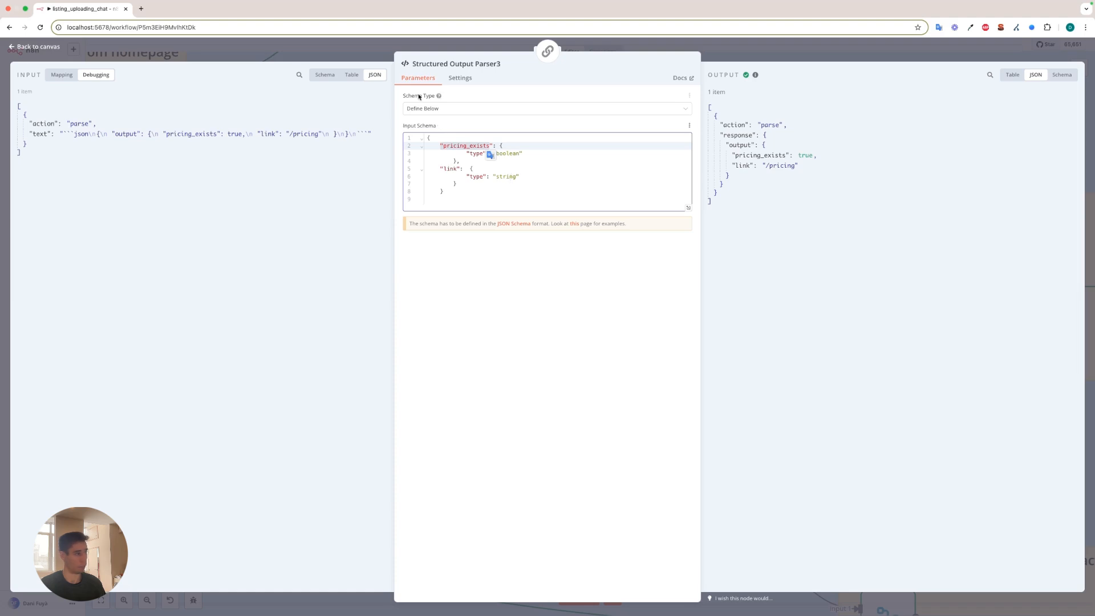
pyautogui.click(359, 56)
pyautogui.doubleClick(421, 393)
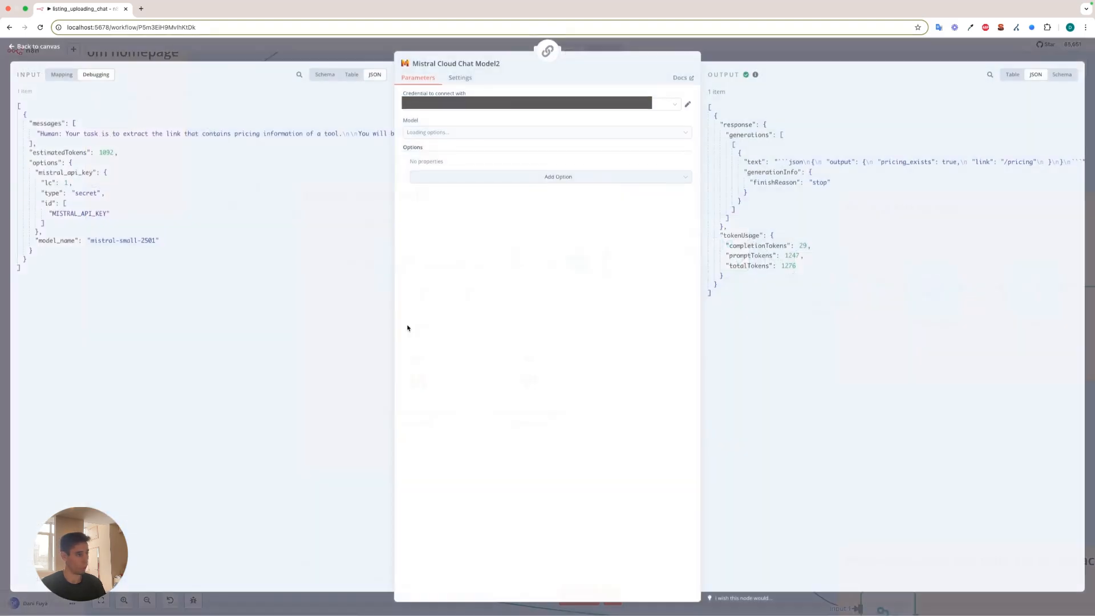
pyautogui.click(446, 41)
# Review the If node's pricing_exists is true and link exists conditions under Extract pricing links, and close it.
pyautogui.doubleClick(577, 278)
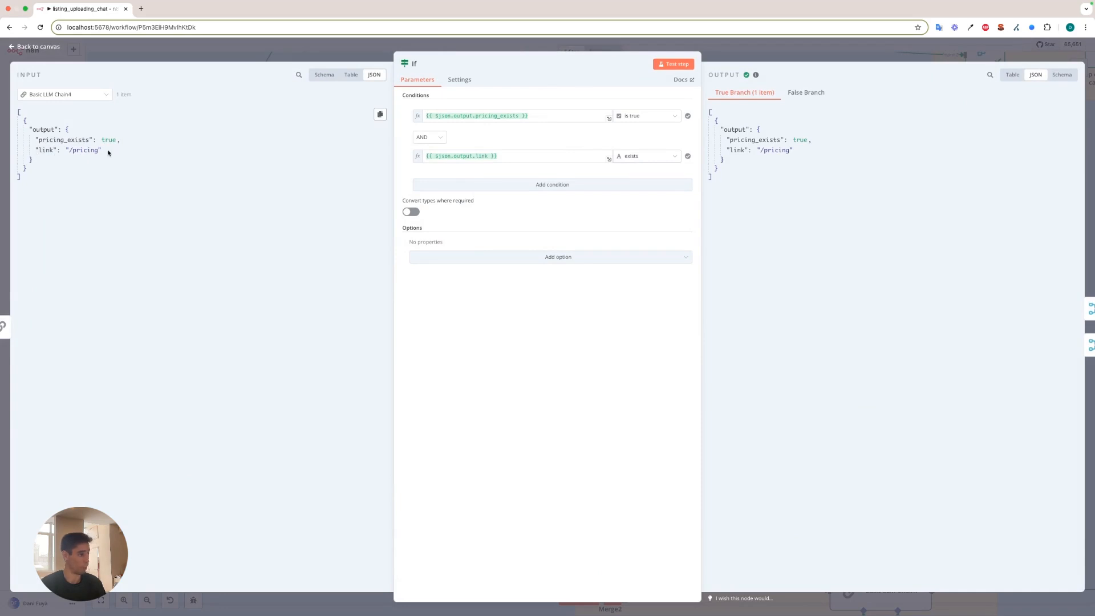
pyautogui.click(739, 53)
pyautogui.scroll(-3, 456, 345)
pyautogui.scroll(2, 408, 347)
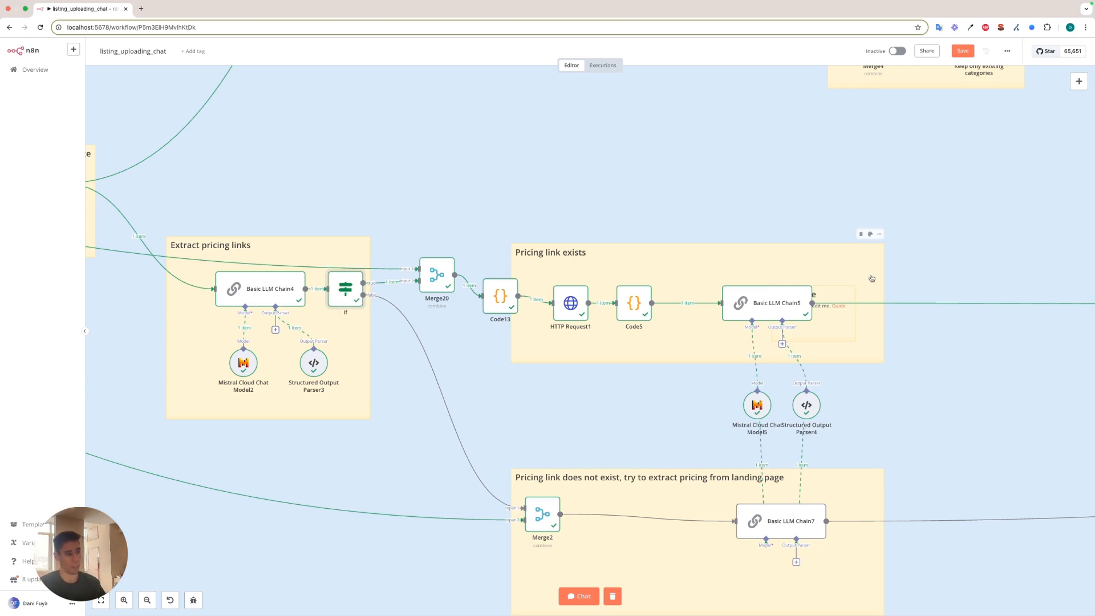
# Trace the If node's true and false connections to the branches for an existing pricing link and for landing page pricing extraction.
pyautogui.hscroll(1, 866, 278)
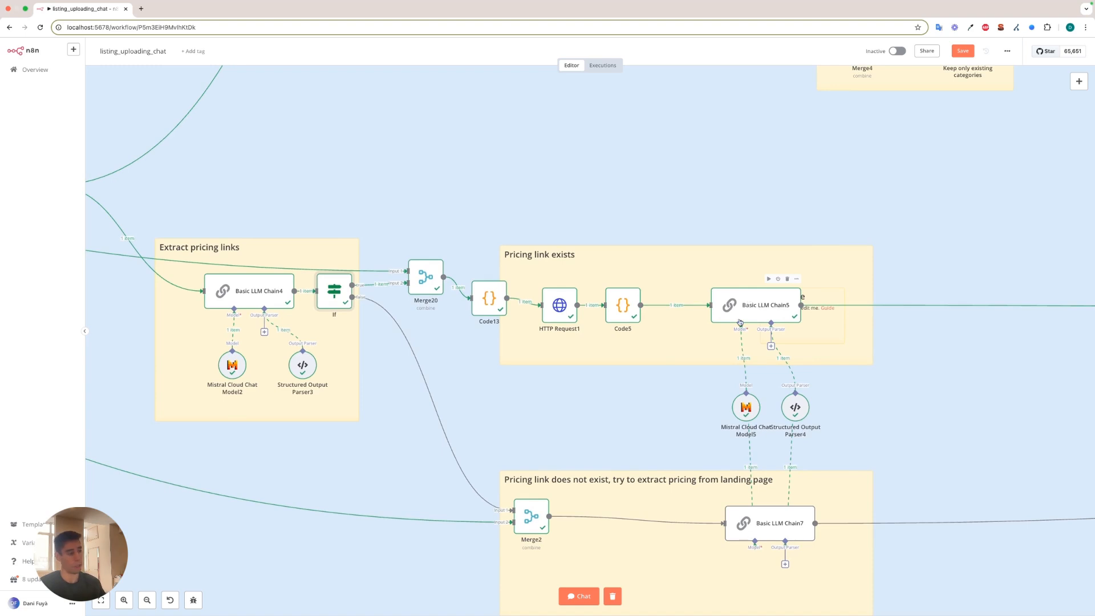
pyautogui.scroll(-3, 627, 331)
pyautogui.hscroll(2, 457, 319)
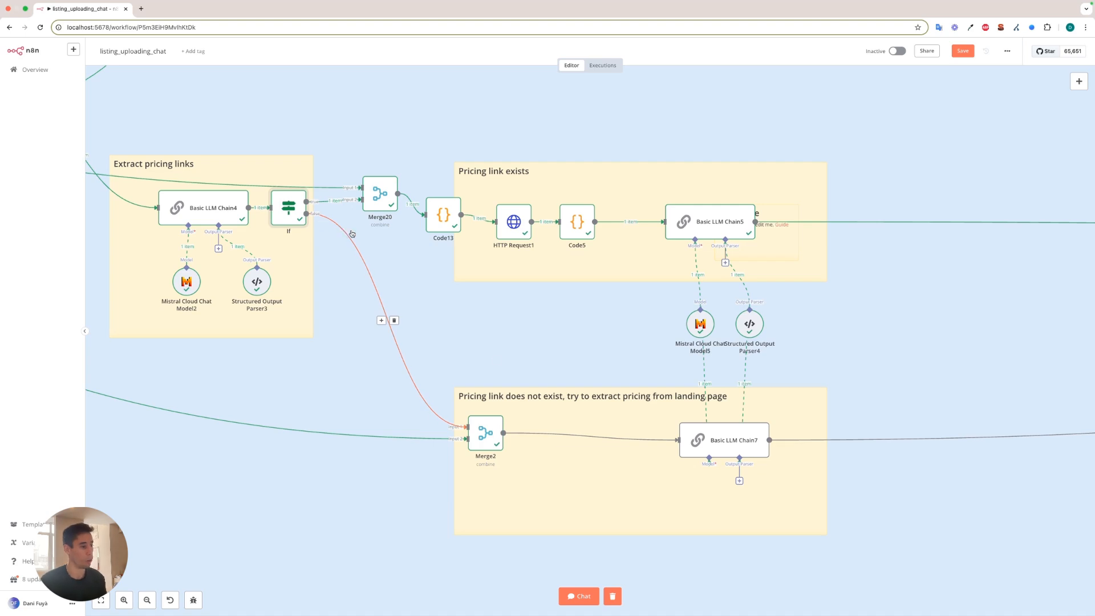
pyautogui.scroll(2, 520, 408)
pyautogui.scroll(2, 520, 408)
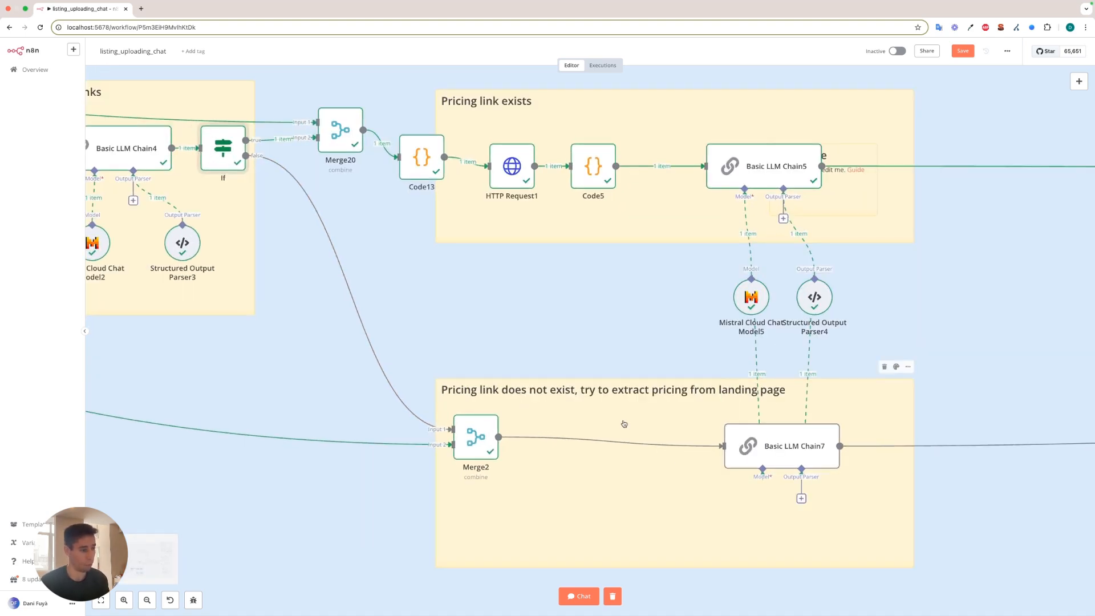
pyautogui.hscroll(2, 599, 420)
pyautogui.scroll(-1, 599, 420)
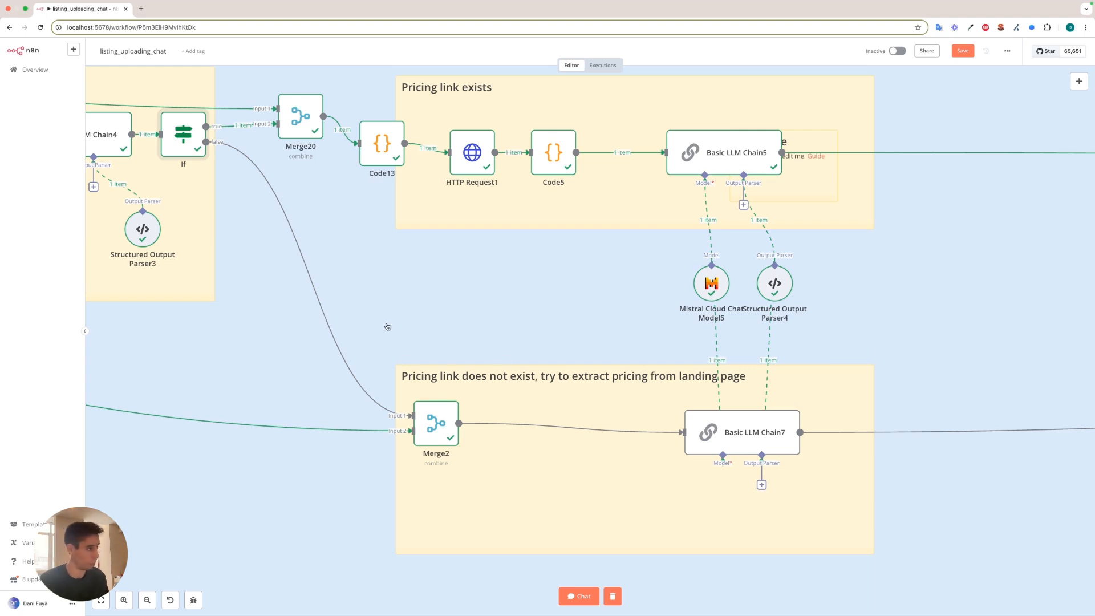
pyautogui.scroll(-4, 609, 356)
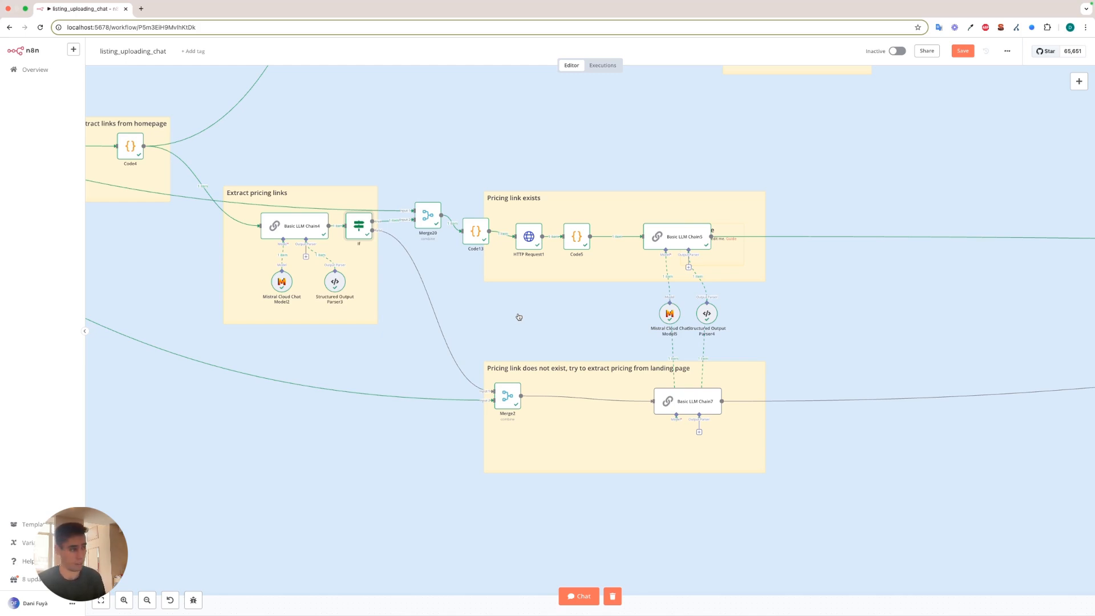
# Reopen the If node feeding Merge20, recheck its two conditions against the true branch output, and close it.
pyautogui.scroll(5, 364, 241)
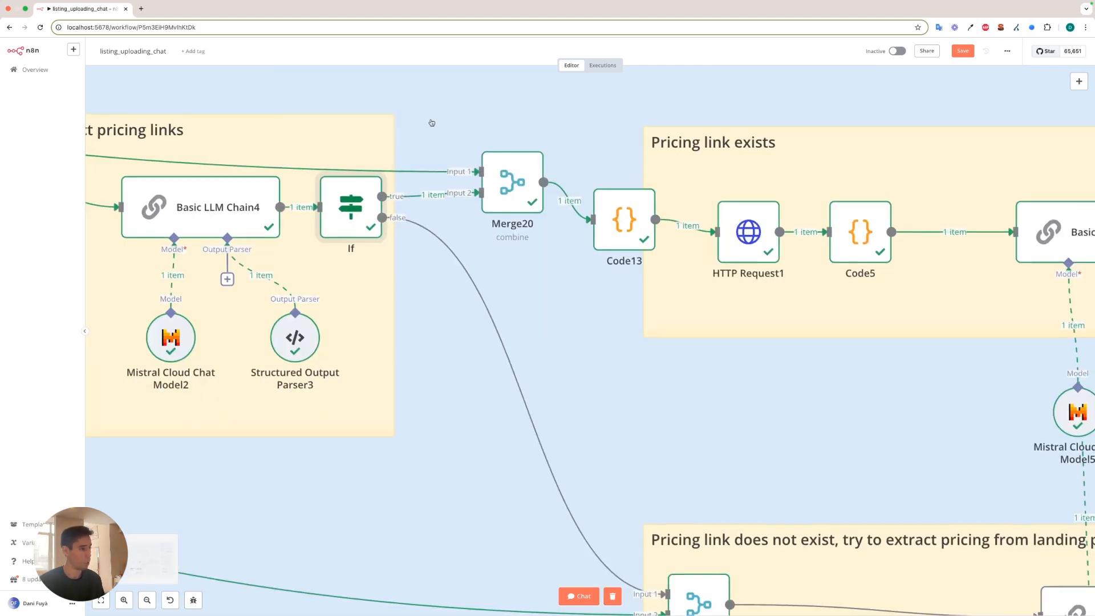
pyautogui.moveTo(433, 121); pyautogui.dragTo(408, 190)
pyautogui.scroll(-5, 478, 244)
pyautogui.doubleClick(381, 269)
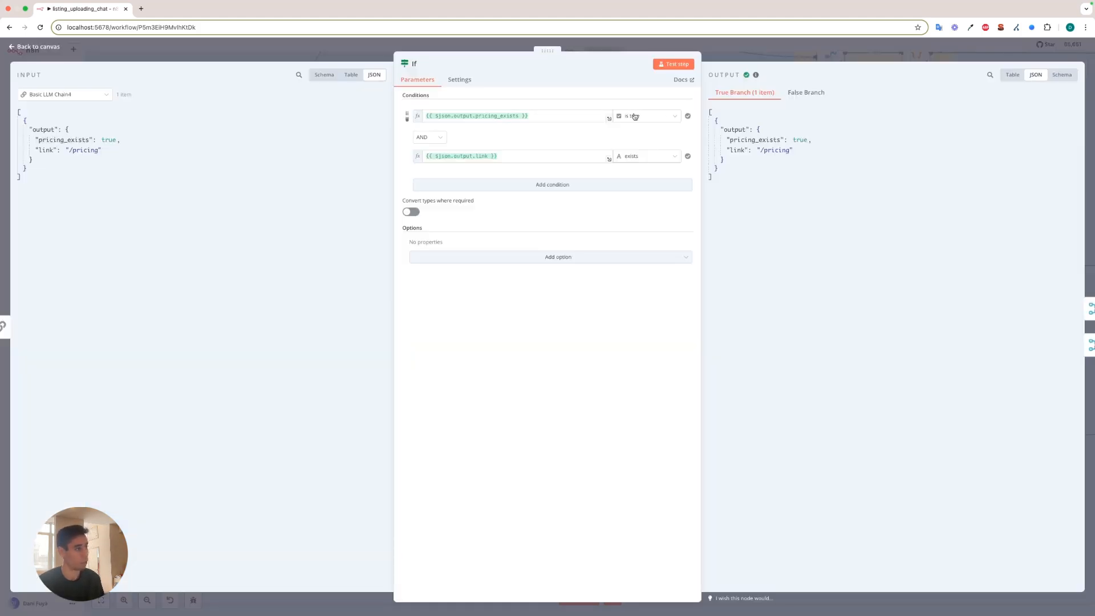
pyautogui.press('Escape')
# Inspect Code13's URL-joining code, highlight website and link in its input and the full link in its output, and close it.
pyautogui.doubleClick(526, 276)
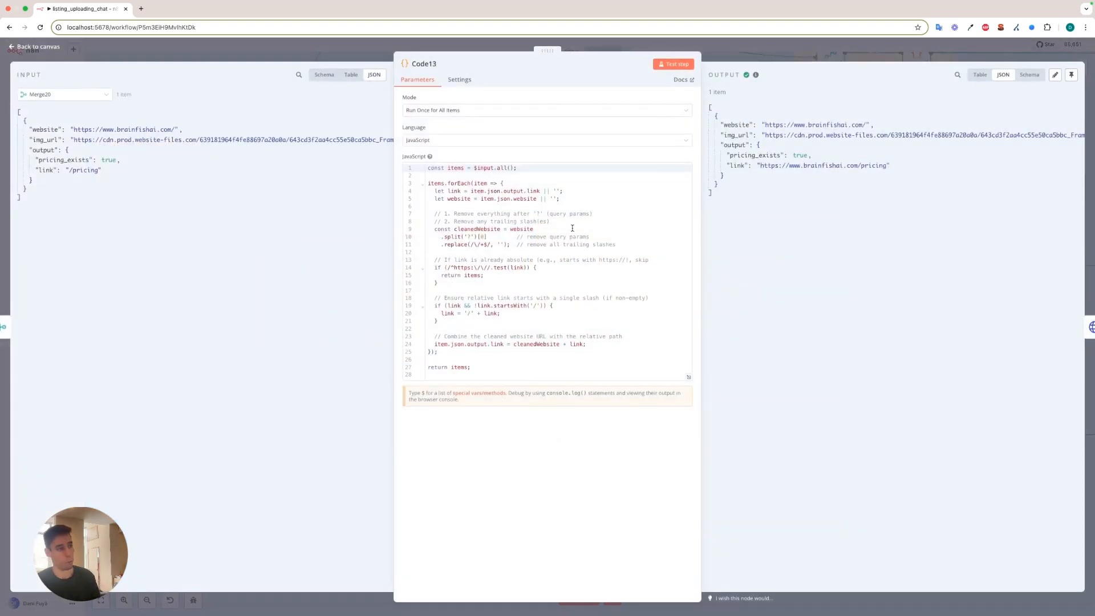
pyautogui.moveTo(112, 170); pyautogui.dragTo(36, 168)
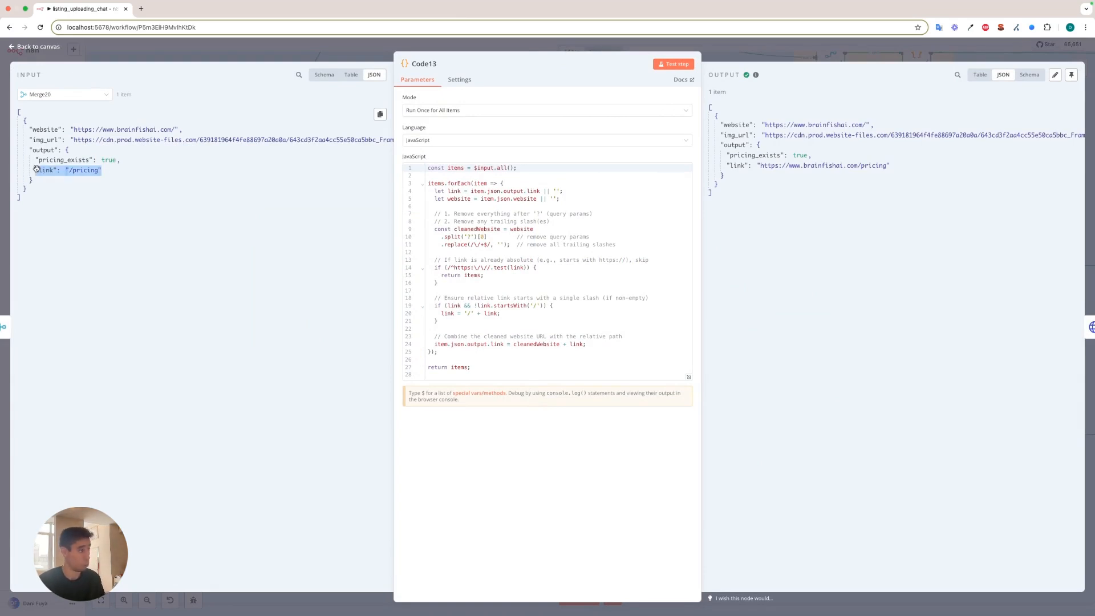
pyautogui.click(114, 183)
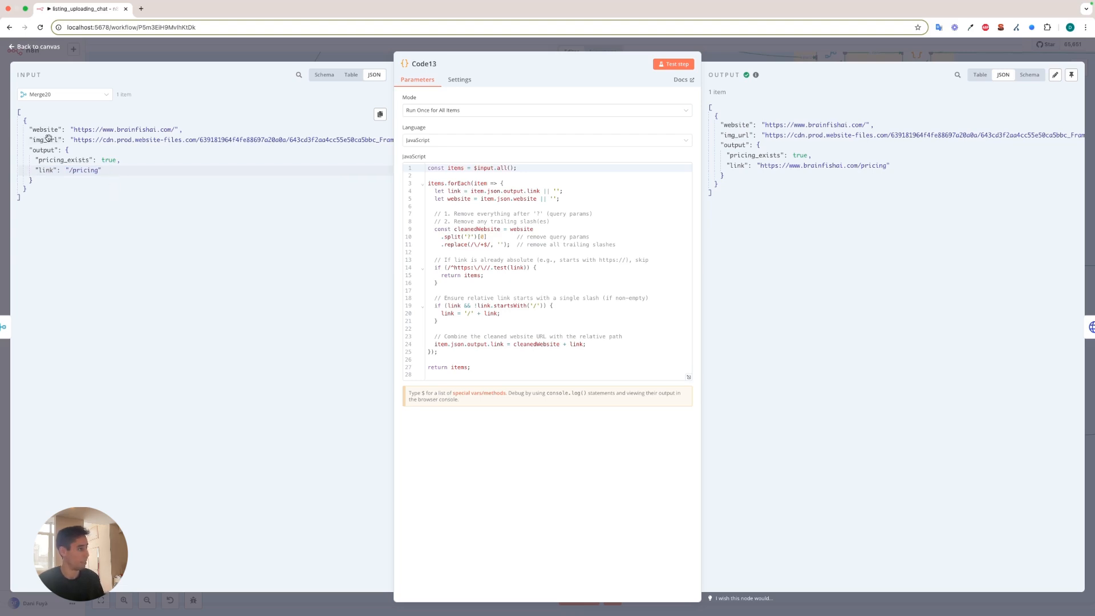
pyautogui.moveTo(28, 130); pyautogui.dragTo(182, 126)
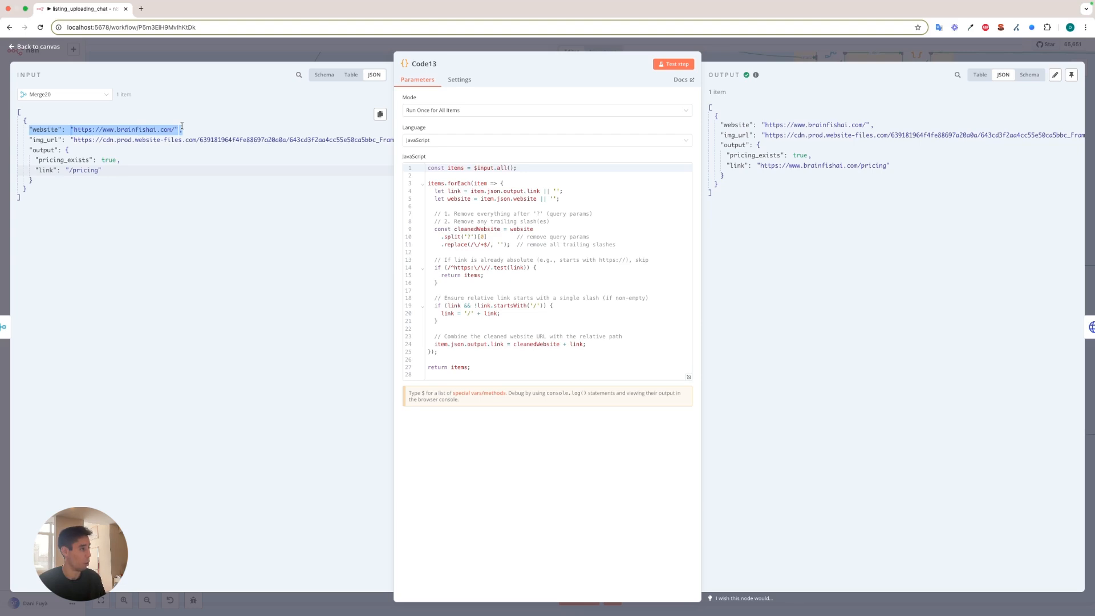
pyautogui.moveTo(137, 171); pyautogui.dragTo(35, 170)
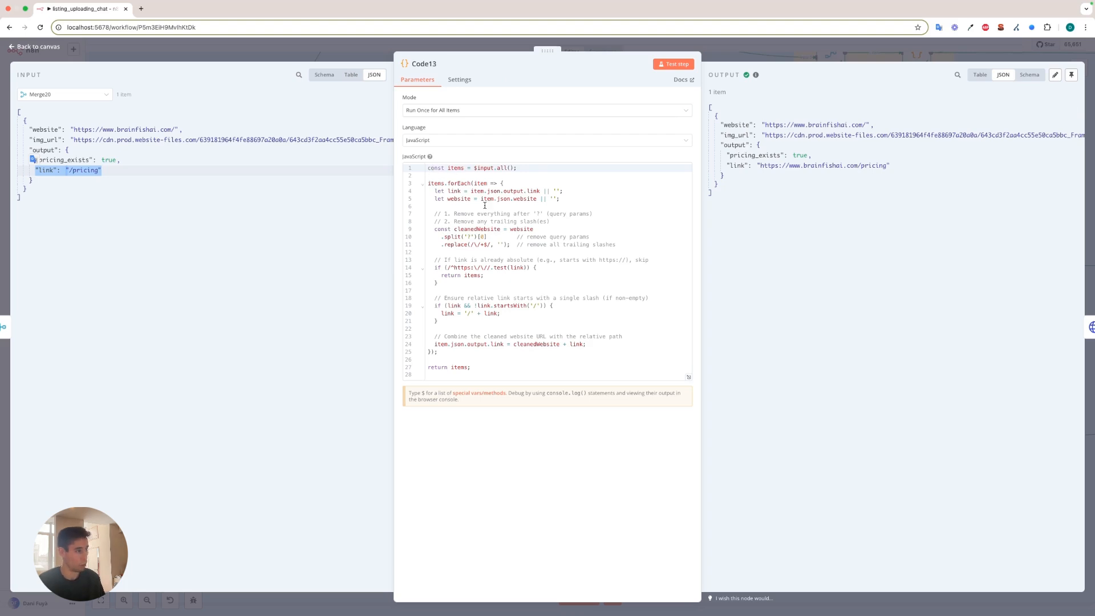
pyautogui.moveTo(725, 165); pyautogui.dragTo(894, 167)
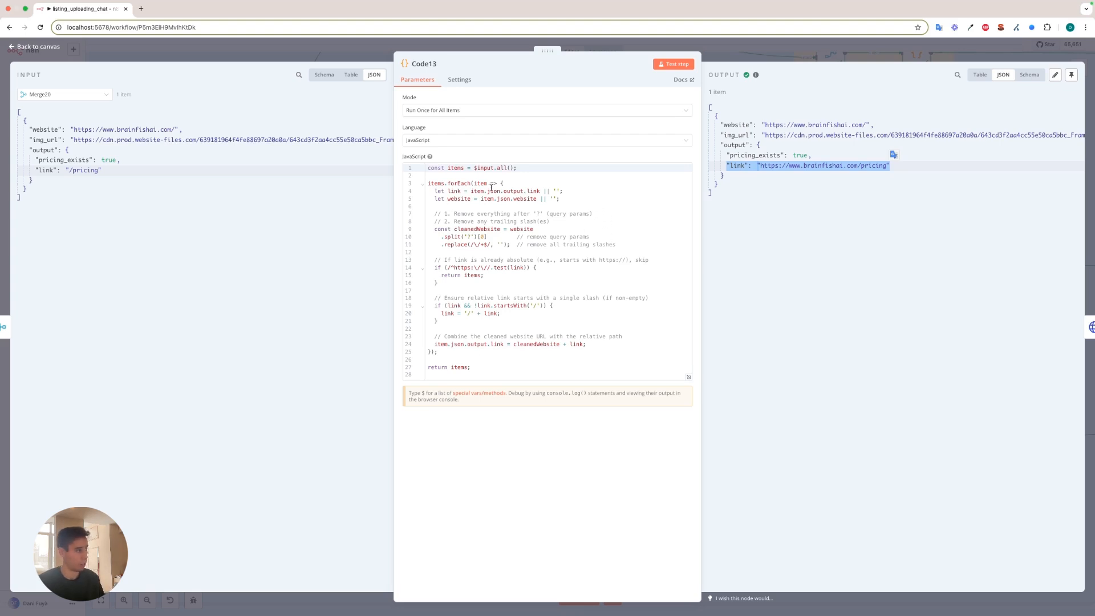
pyautogui.click(98, 171)
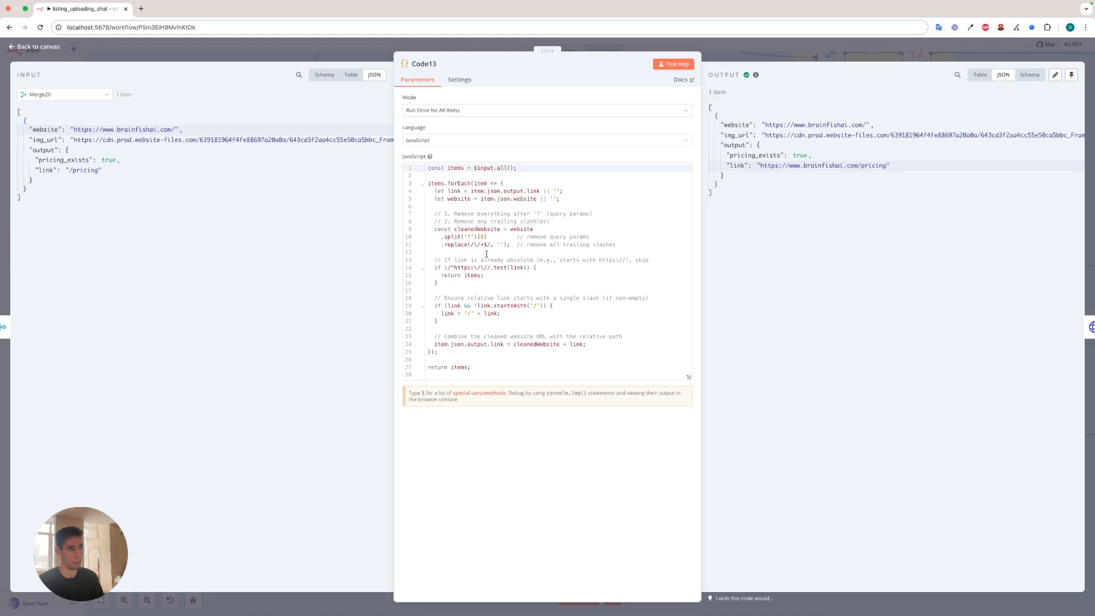
pyautogui.press('Escape')
# Inspect HTTP Request1's GET request for the pricing link and Code5's HTML-cleaning code with their outputs, closing each node.
pyautogui.doubleClick(588, 265)
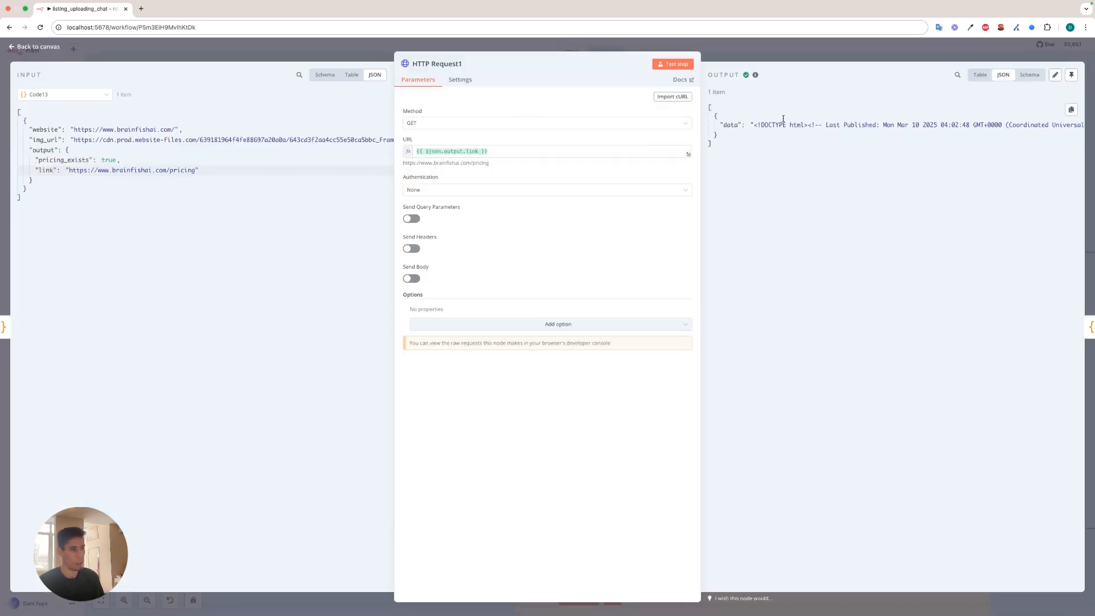
pyautogui.click(758, 54)
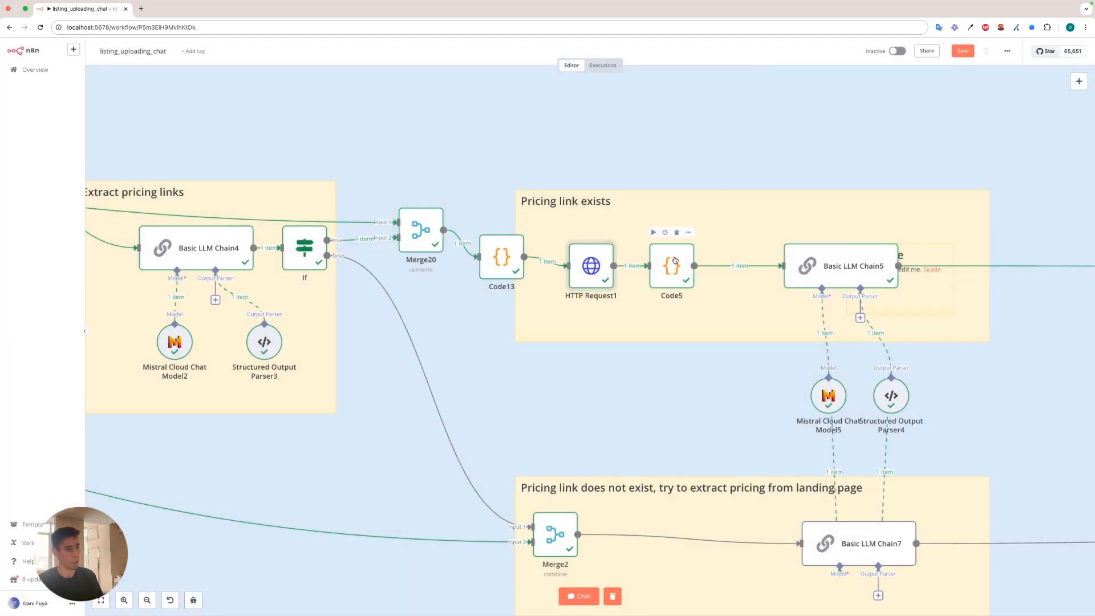
pyautogui.doubleClick(675, 261)
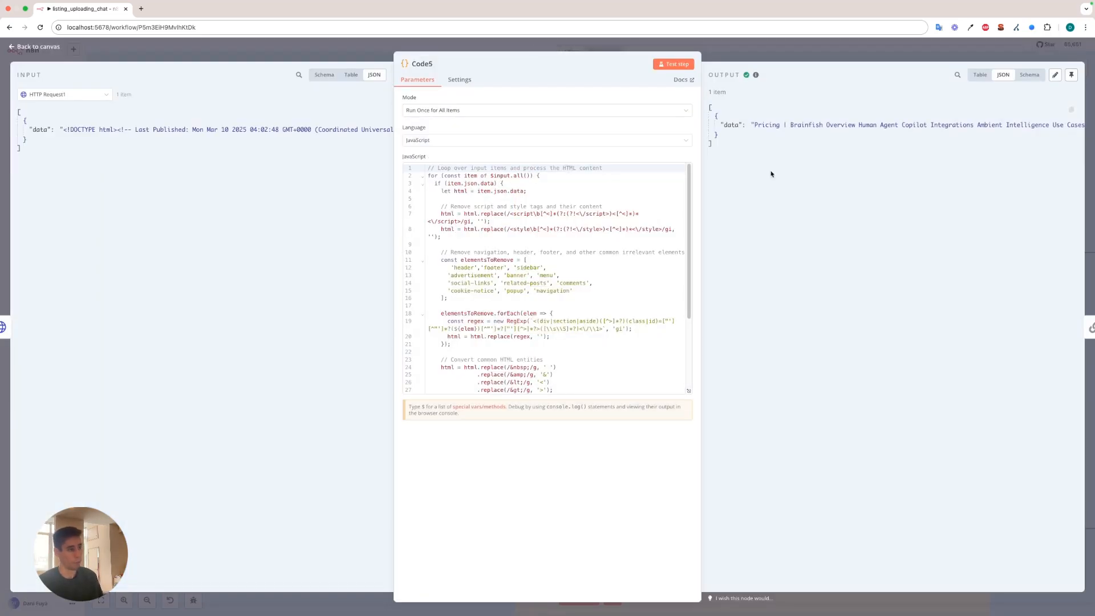
pyautogui.click(547, 48)
# Compare the initial homepage HTTP Request and Code nodes with HTTP Request1 and Code5, reopening and closing both pricing page nodes.
pyautogui.scroll(2, 545, 237)
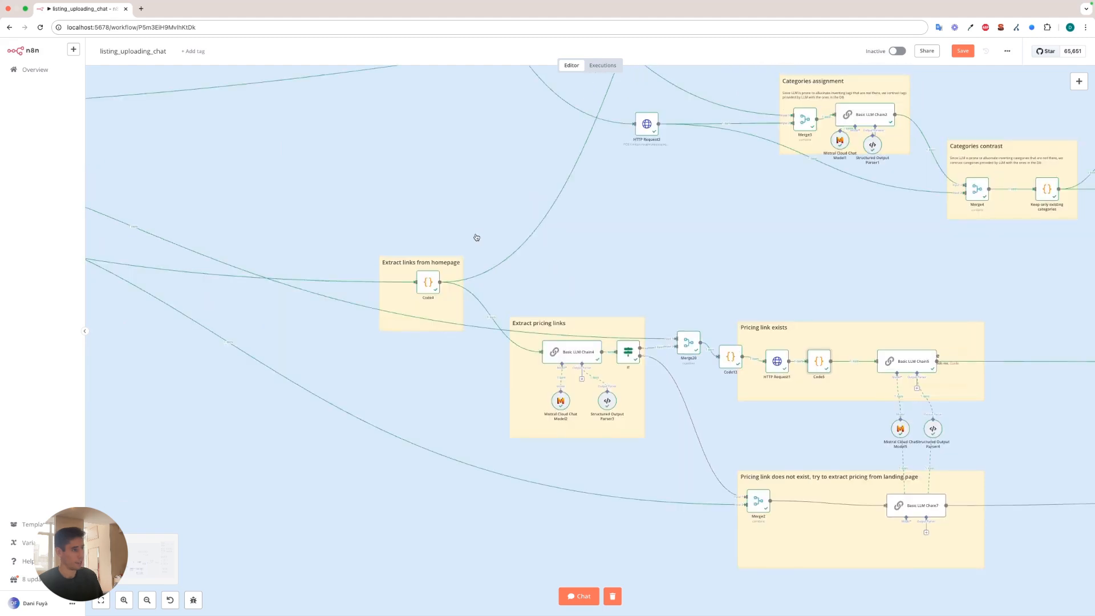
pyautogui.scroll(2, 334, 261)
pyautogui.hscroll(-15, 474, 217)
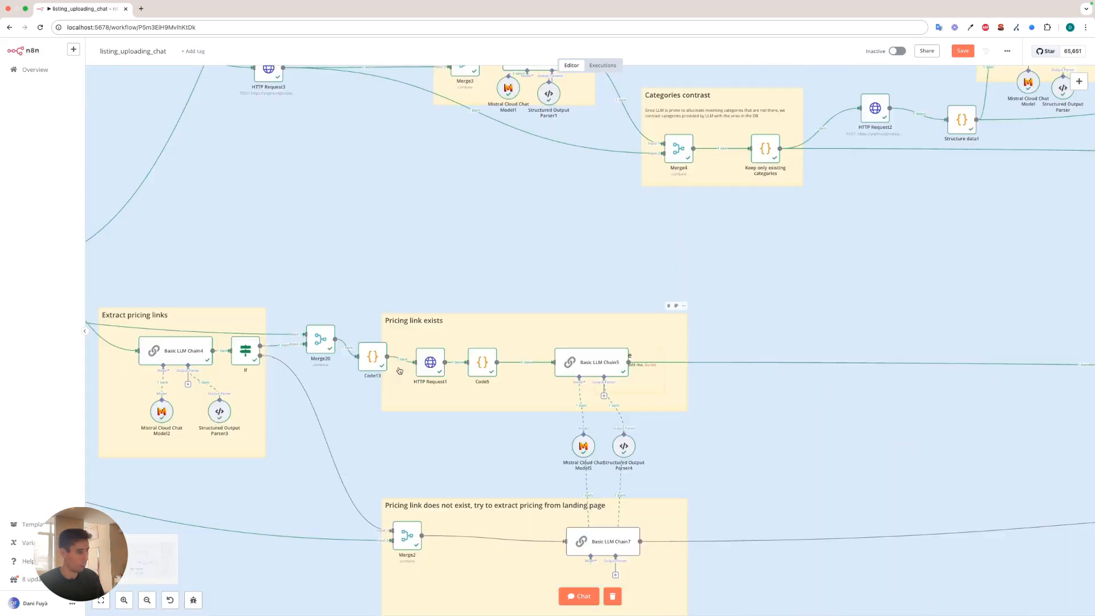
pyautogui.scroll(5, 403, 369)
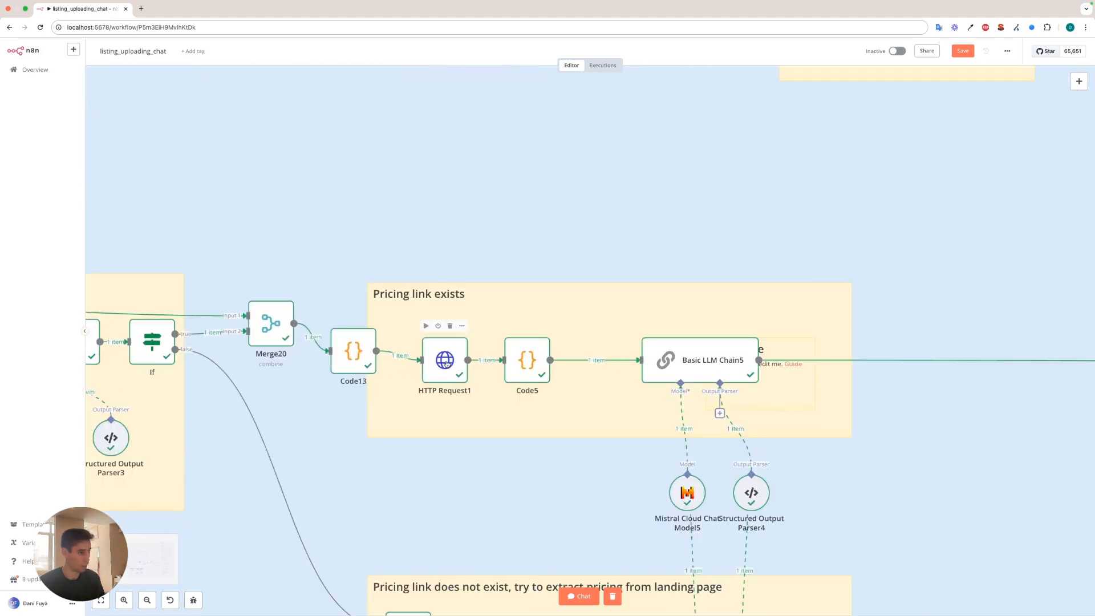
pyautogui.doubleClick(445, 360)
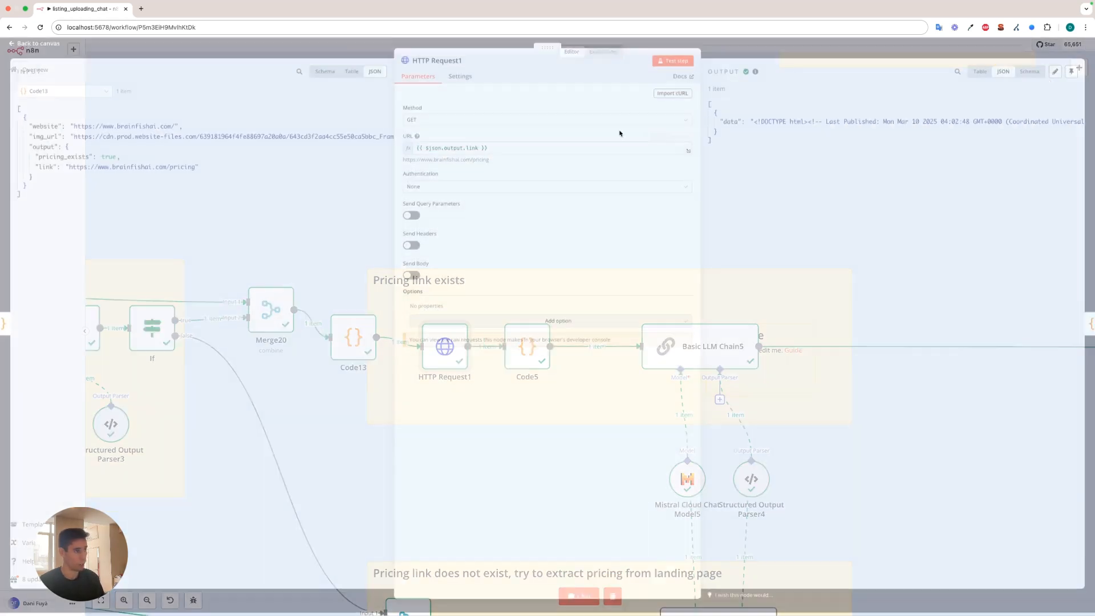
pyautogui.press('Escape')
pyautogui.doubleClick(526, 361)
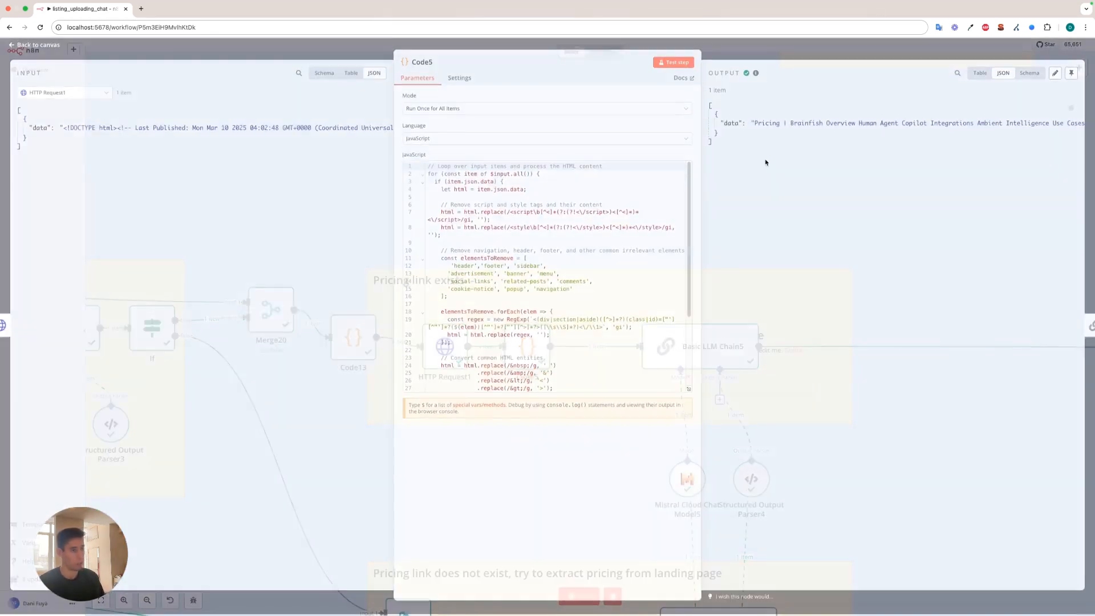
pyautogui.click(837, 57)
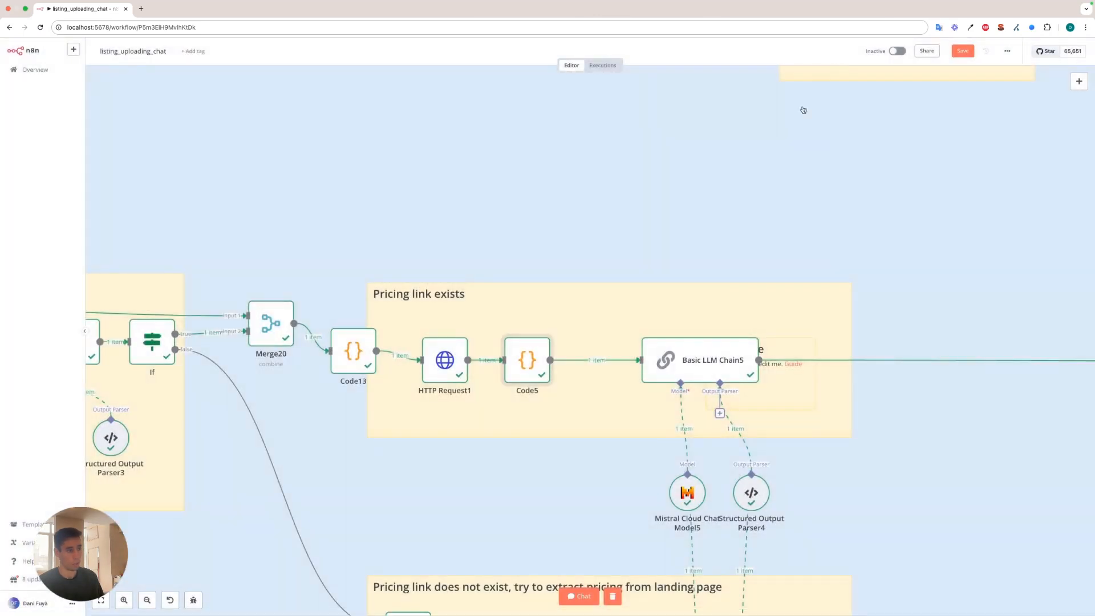
# Review Basic LLM Chain5's monthly pricing tier prompt in the expanded editor, highlight the prices array in its output, and close it.
pyautogui.doubleClick(695, 365)
pyautogui.moveTo(106, 130); pyautogui.dragTo(692, 211)
pyautogui.click(688, 197)
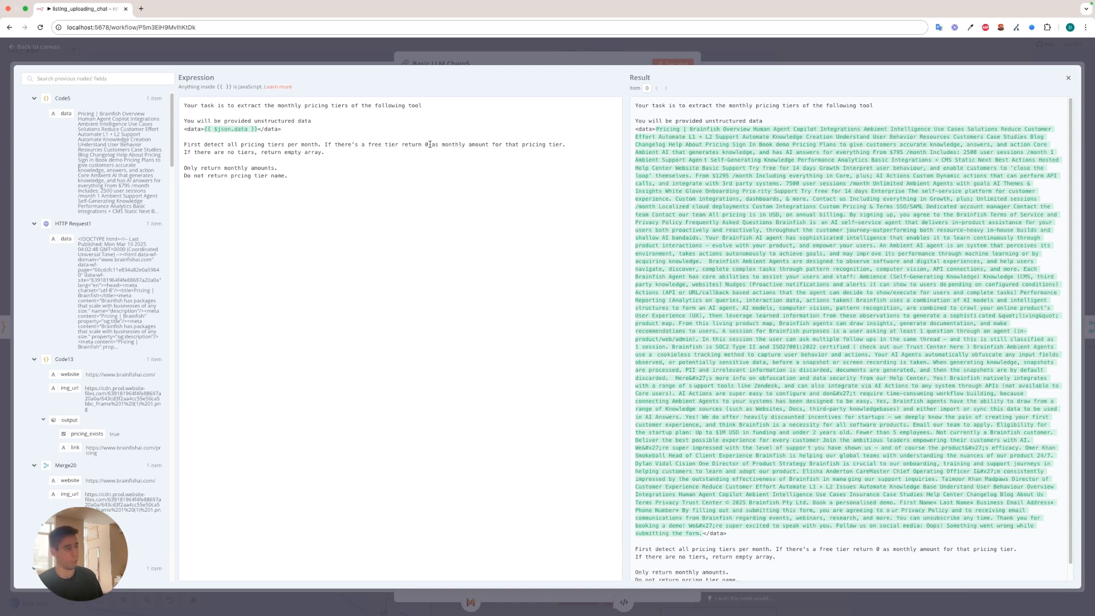
pyautogui.click(361, 53)
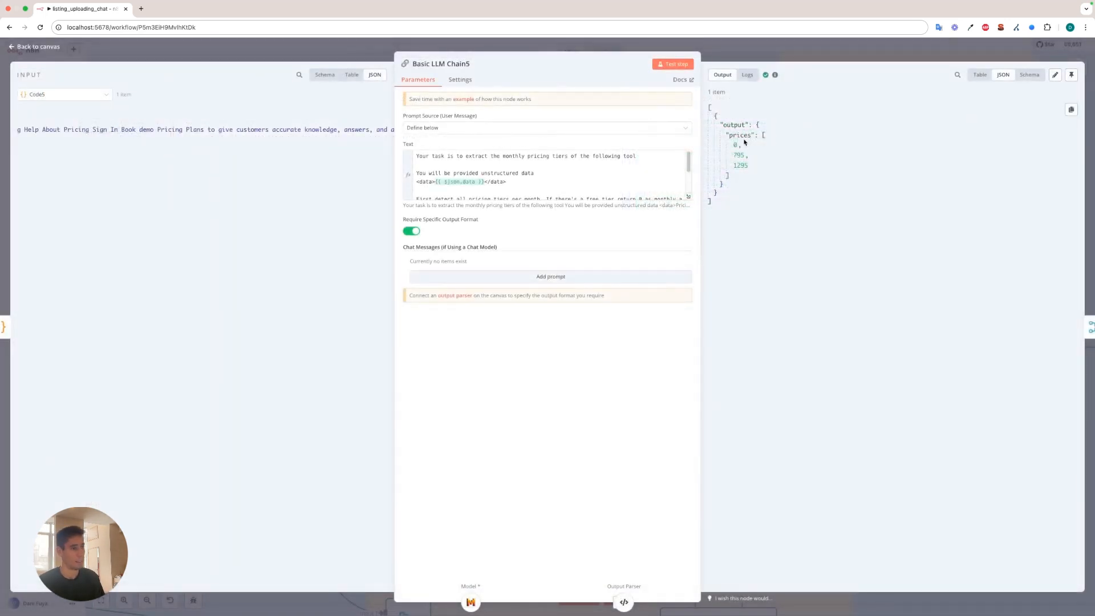
pyautogui.moveTo(717, 123); pyautogui.dragTo(734, 171)
pyautogui.press('Escape')
# Inspect Structured Output Parser4's input schema, highlight its prices property, and close the node.
pyautogui.scroll(-2, 721, 437)
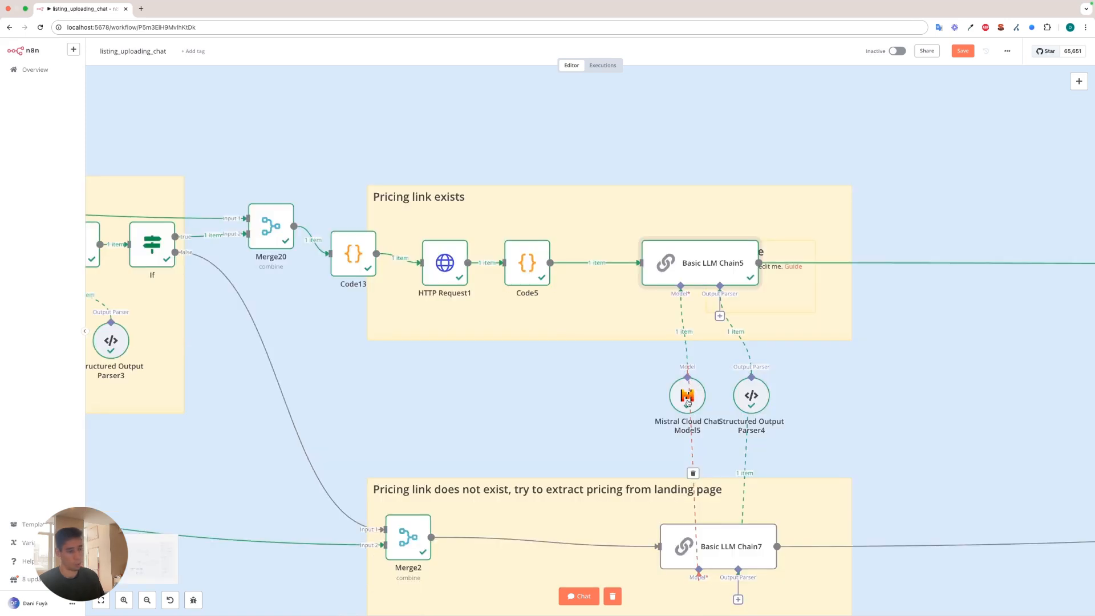
pyautogui.doubleClick(753, 397)
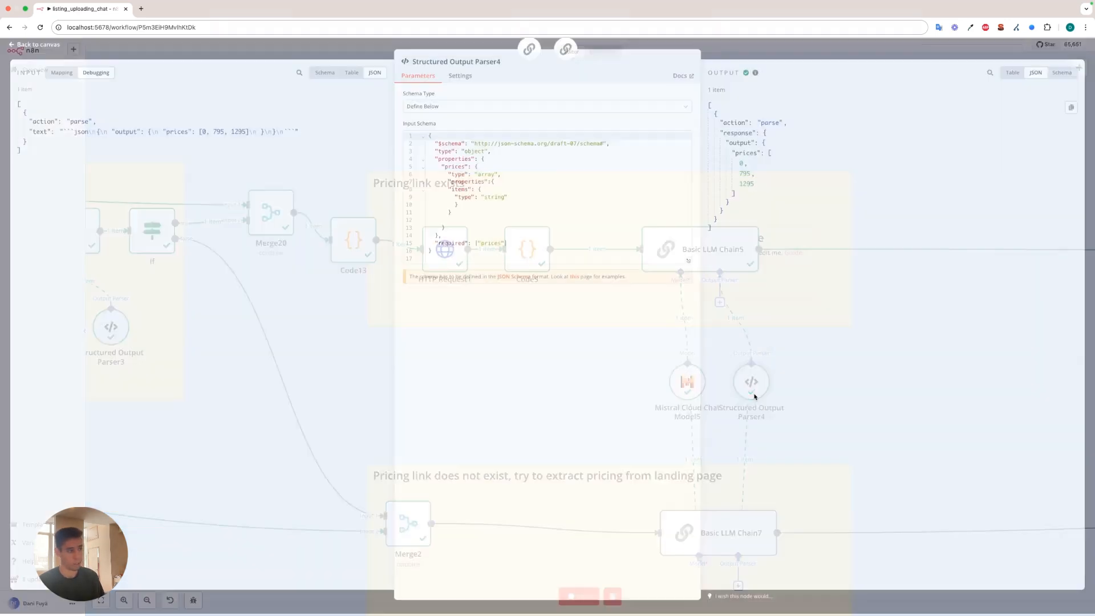
pyautogui.doubleClick(452, 169)
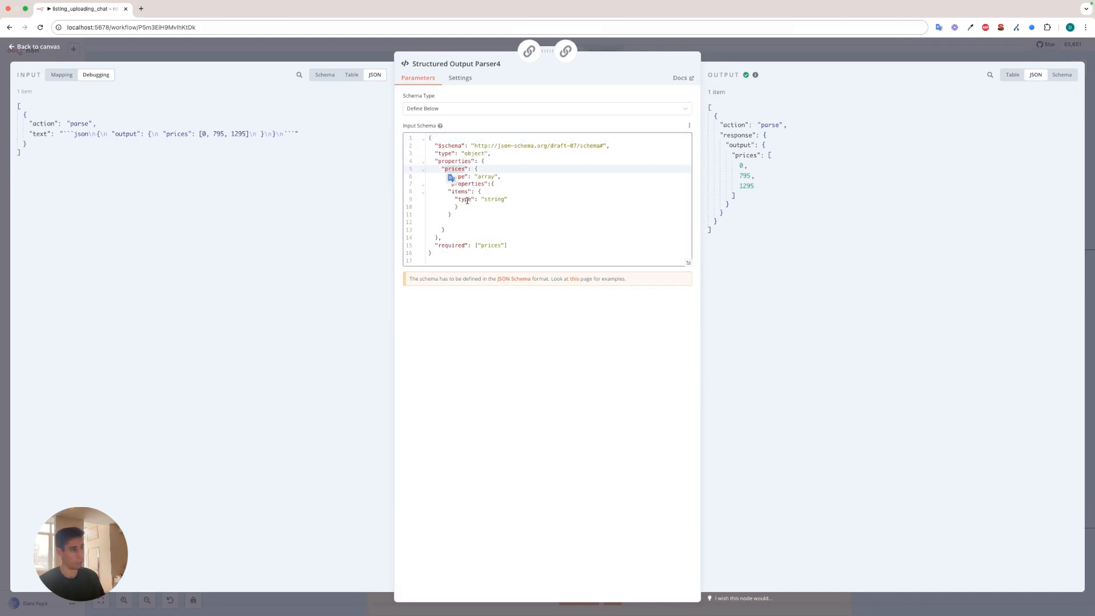
pyautogui.press('Escape')
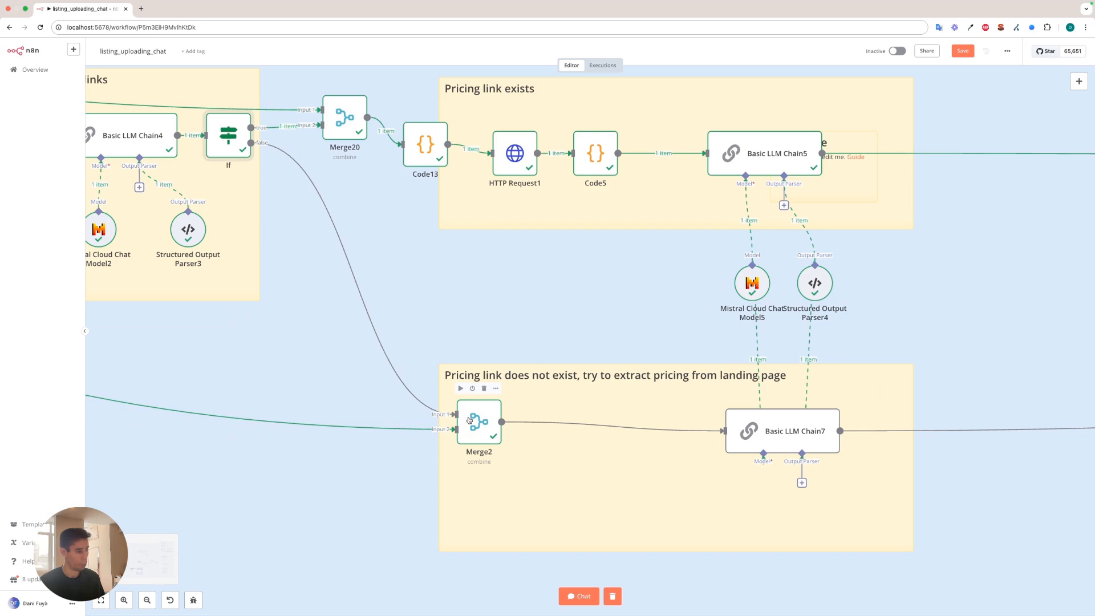
# Find the If3 node under Decide if it's Open Source or Closed Source and check its Always Output Data setting.
pyautogui.scroll(-5, 471, 426)
pyautogui.scroll(5, 543, 161)
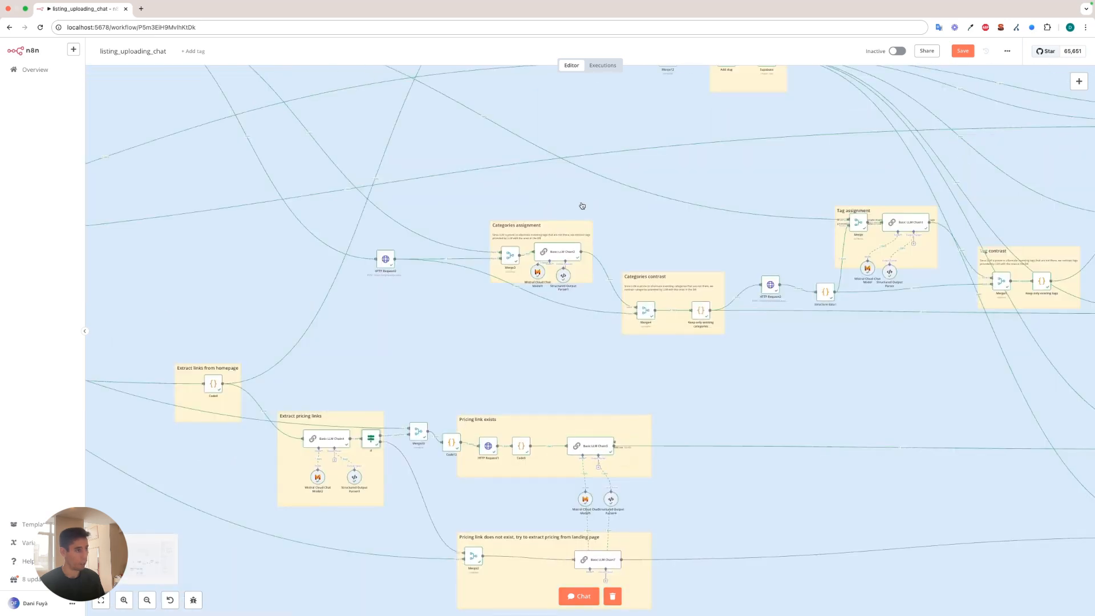
pyautogui.scroll(2, 665, 203)
pyautogui.scroll(2, 661, 223)
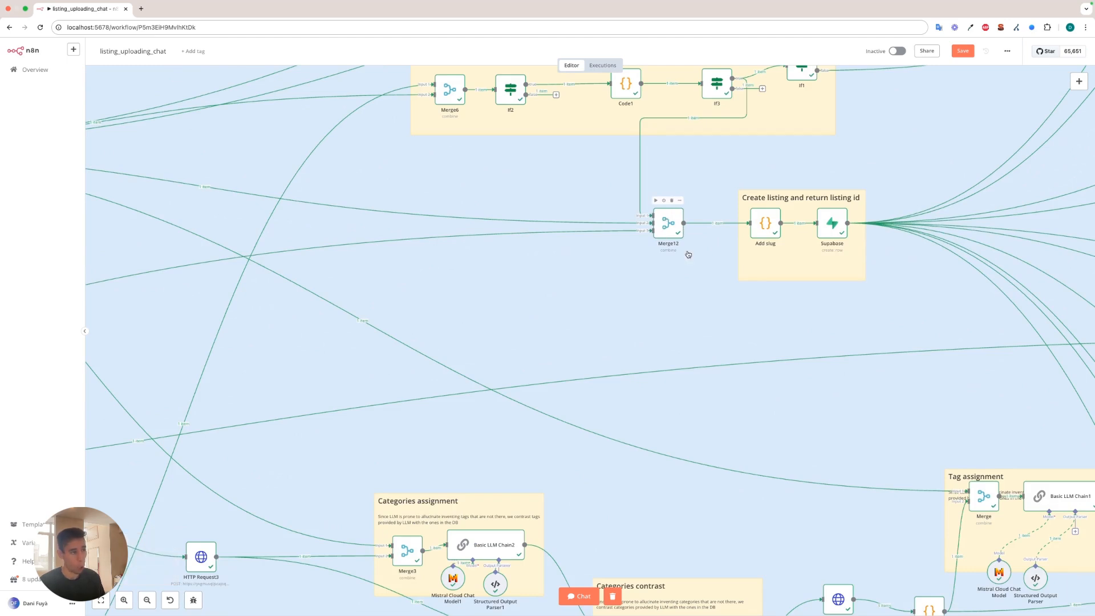
pyautogui.scroll(2, 701, 130)
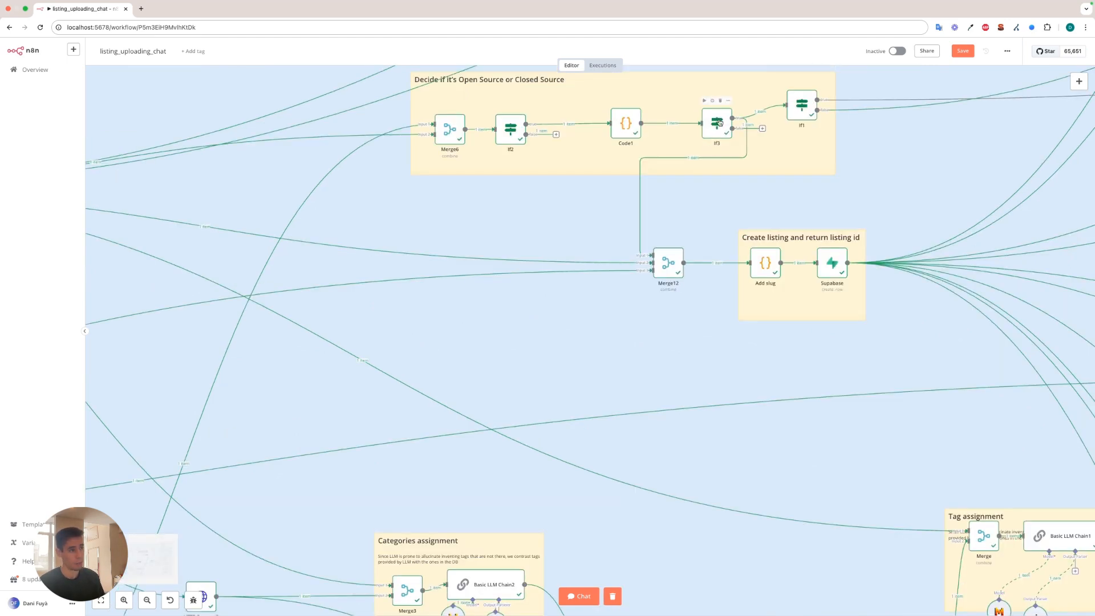
pyautogui.doubleClick(720, 122)
pyautogui.click(464, 81)
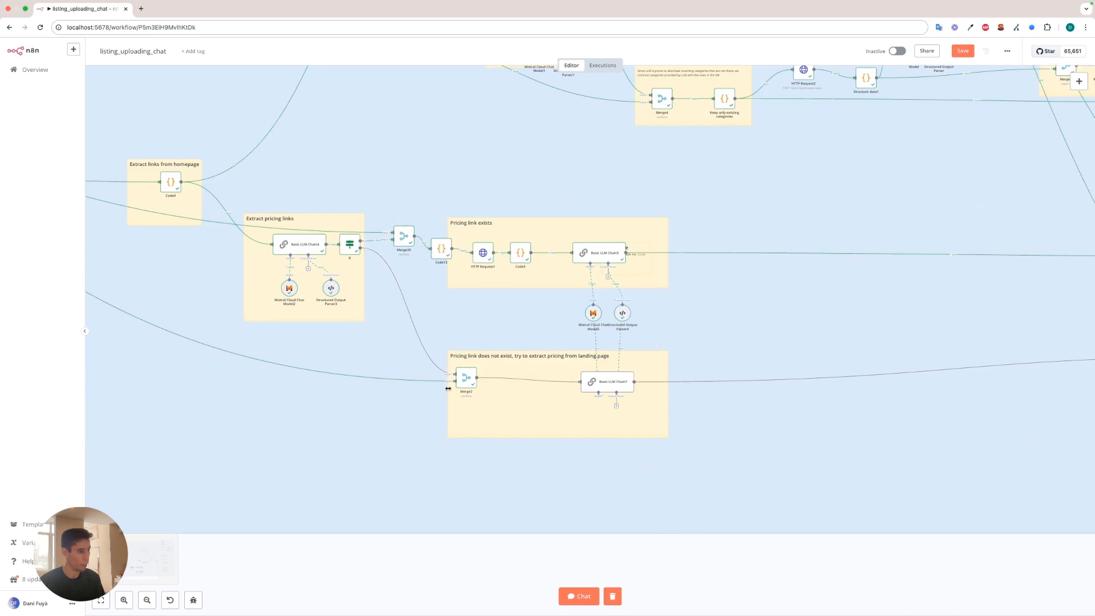
# Return to the If node under Extract pricing links, check its Always Output Data setting, and close it.
pyautogui.scroll(5, 450, 391)
pyautogui.scroll(1, 495, 342)
pyautogui.scroll(1, 496, 338)
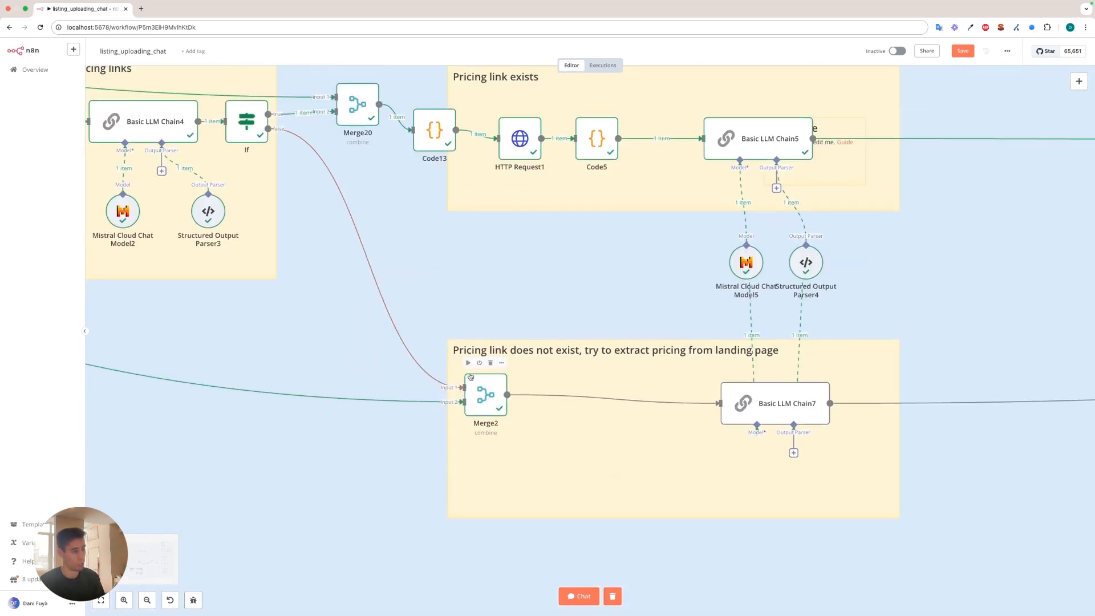
pyautogui.scroll(3, 494, 329)
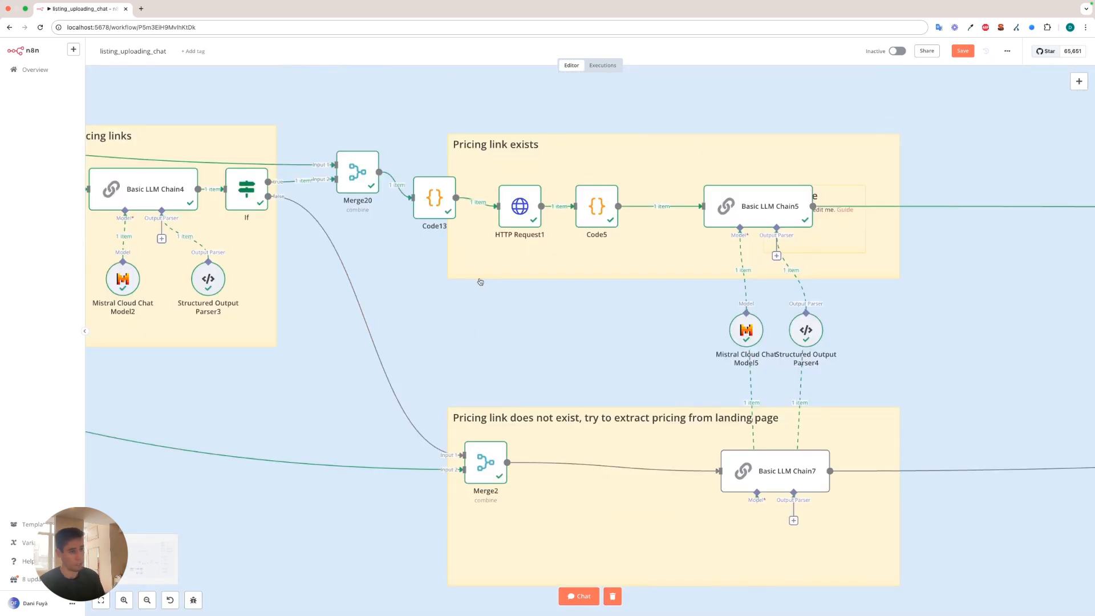
pyautogui.doubleClick(246, 189)
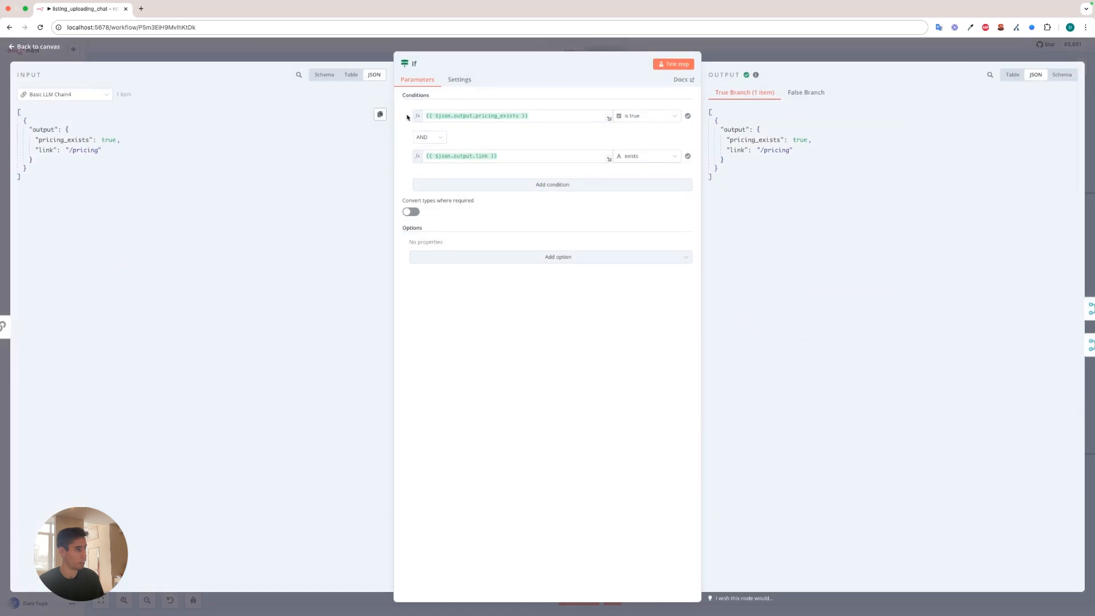
pyautogui.click(459, 80)
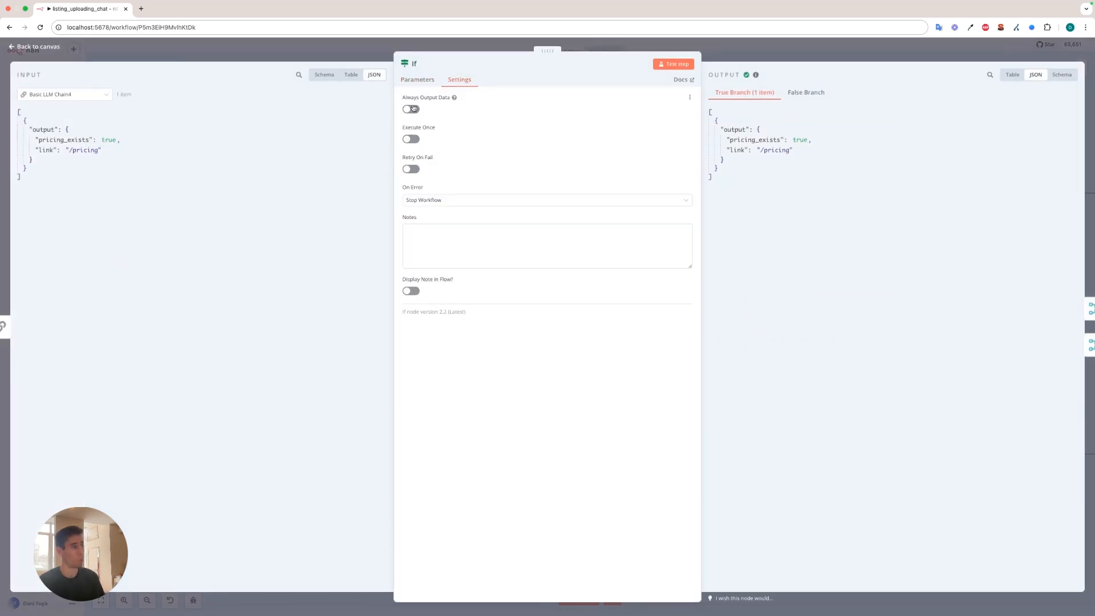
pyautogui.click(345, 53)
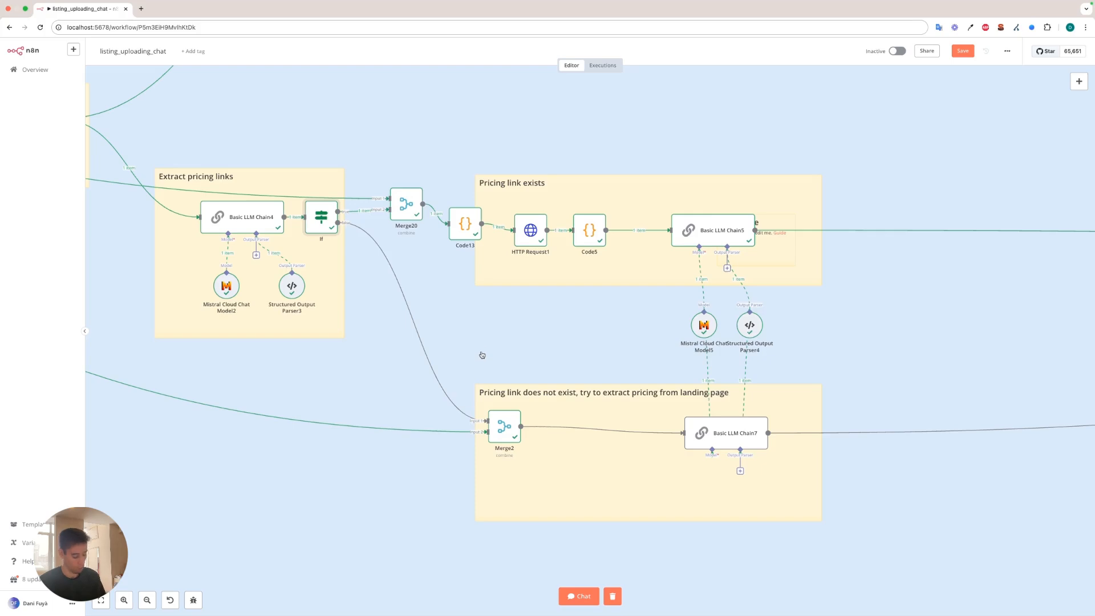
# Inspect Merge9 under Add pricings detected from pricing page, viewing its Supabase and Basic LLM Chain5 inputs and combined output, and close it.
pyautogui.scroll(-2, 598, 356)
pyautogui.scroll(-2, 823, 333)
pyautogui.moveTo(850, 325); pyautogui.dragTo(140, 354)
pyautogui.scroll(4, 694, 303)
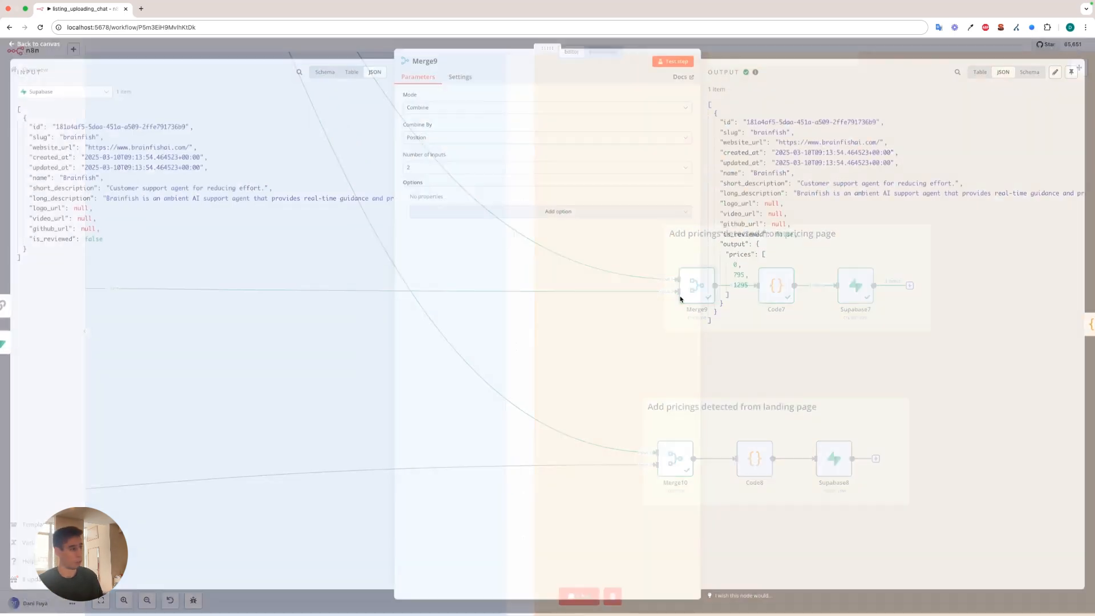
pyautogui.doubleClick(697, 291)
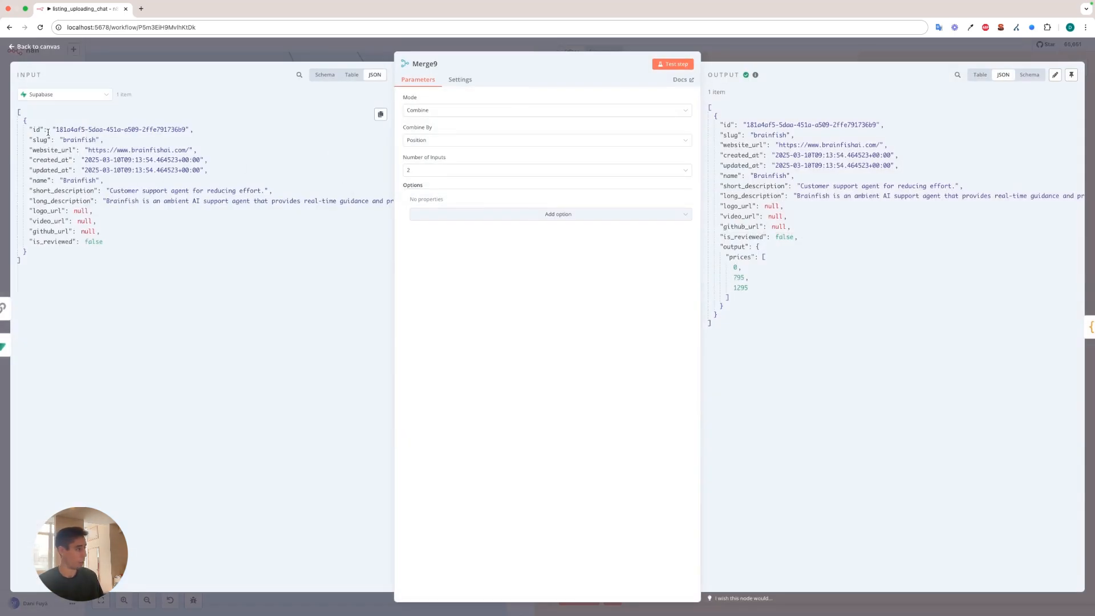
pyautogui.click(65, 94)
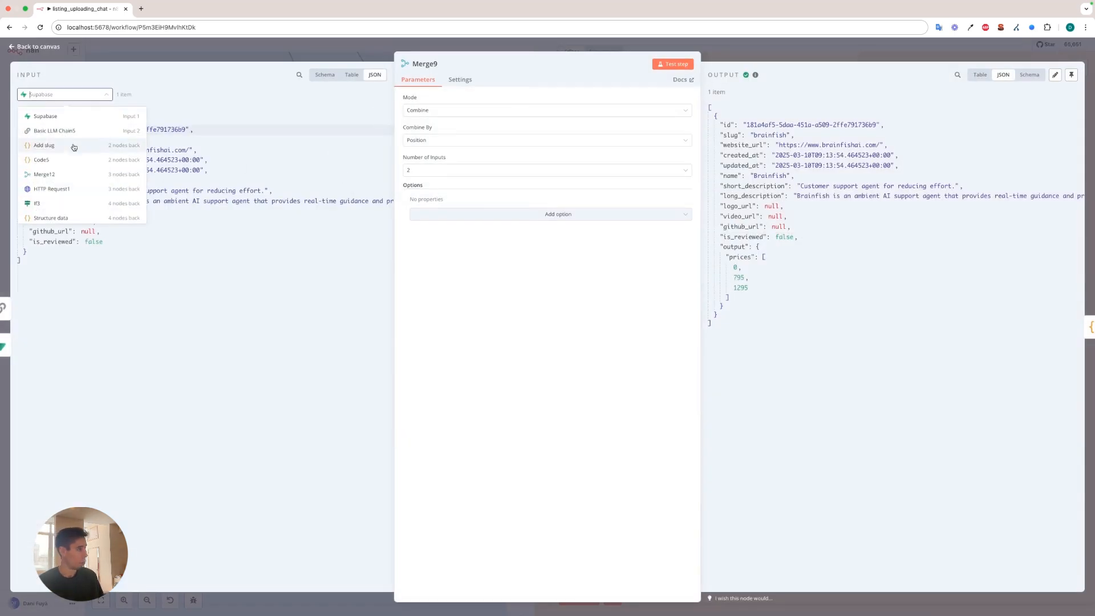
pyautogui.click(81, 130)
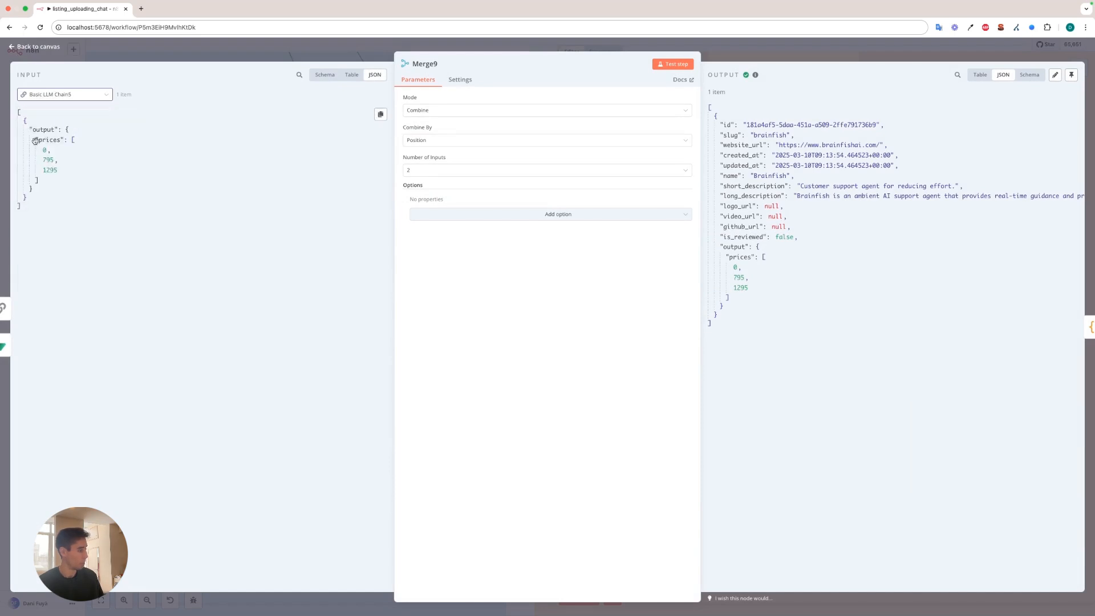
pyautogui.moveTo(720, 123); pyautogui.dragTo(728, 224)
pyautogui.click(789, 299)
pyautogui.press('Escape')
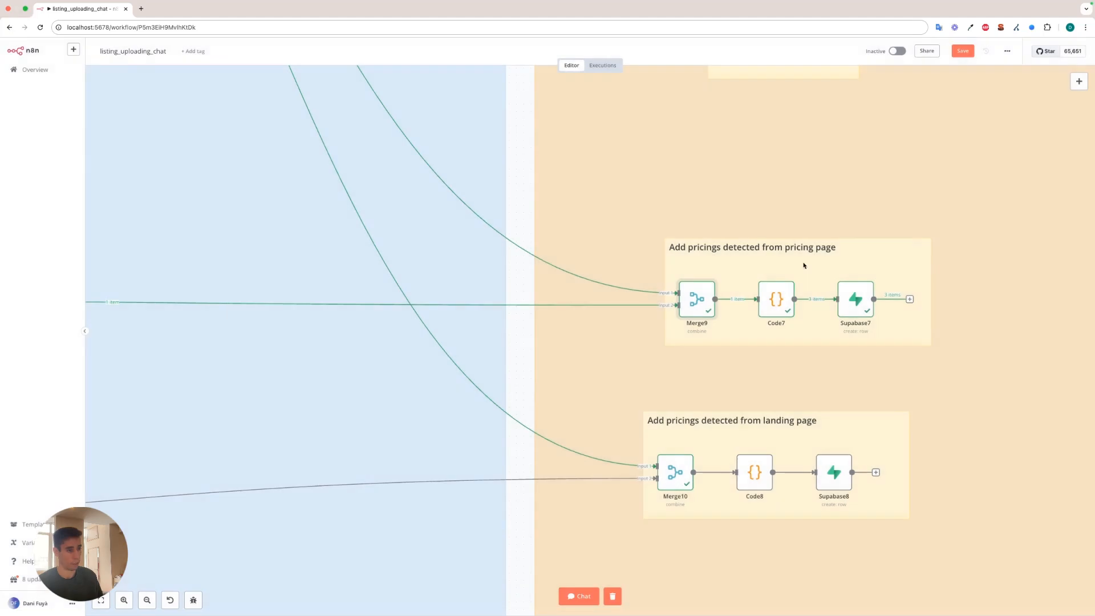
# Review Code7's price-to-listing_id mapping and Supabase7's row creation in the pricing_tiers table, closing each node.
pyautogui.doubleClick(777, 299)
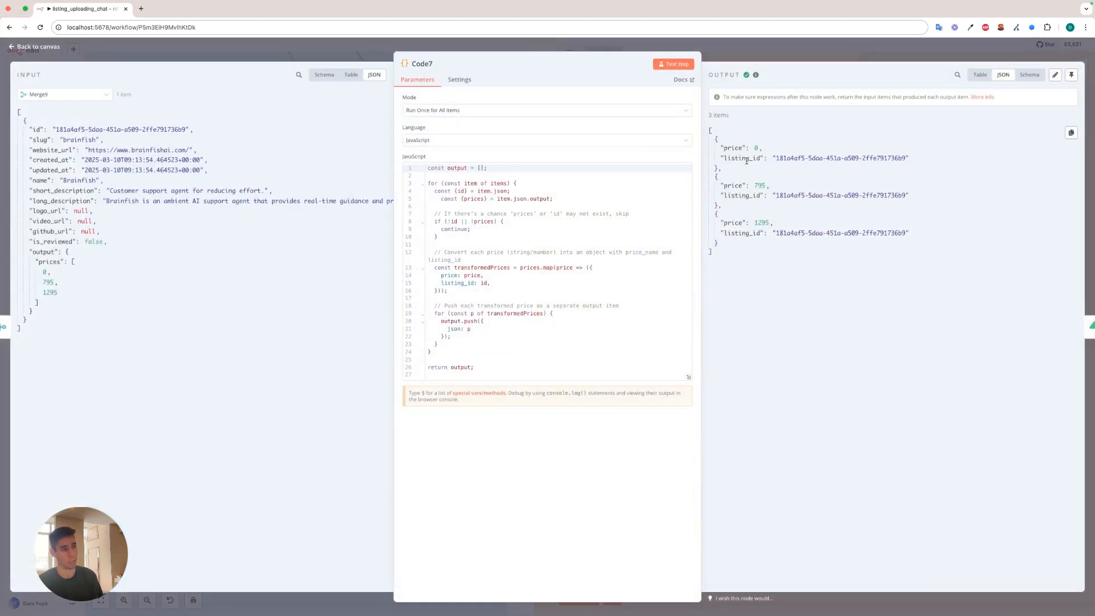
pyautogui.press('Escape')
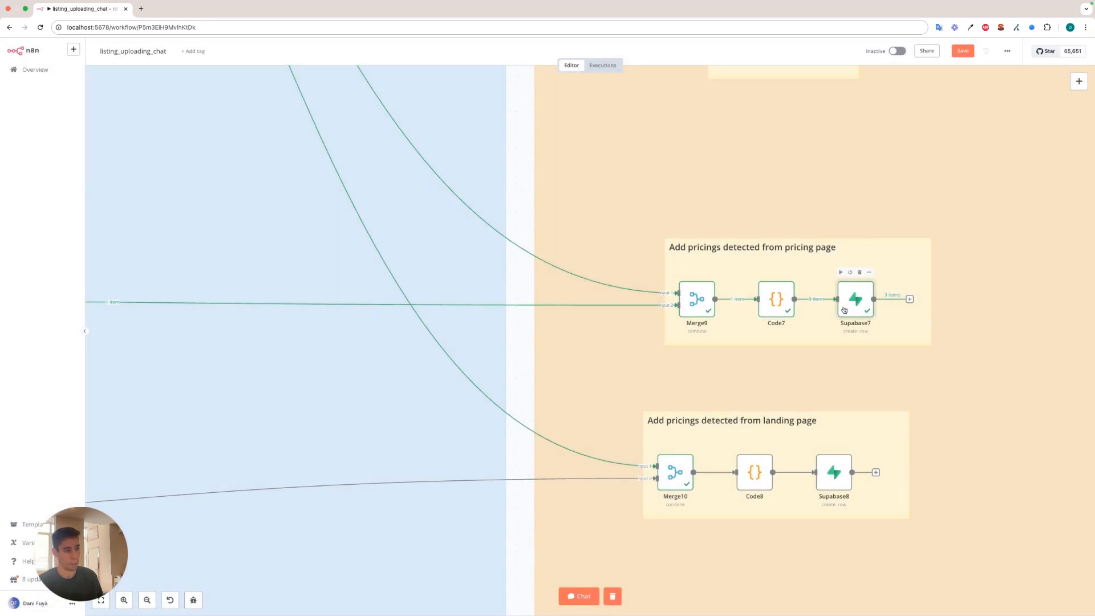
pyautogui.doubleClick(856, 299)
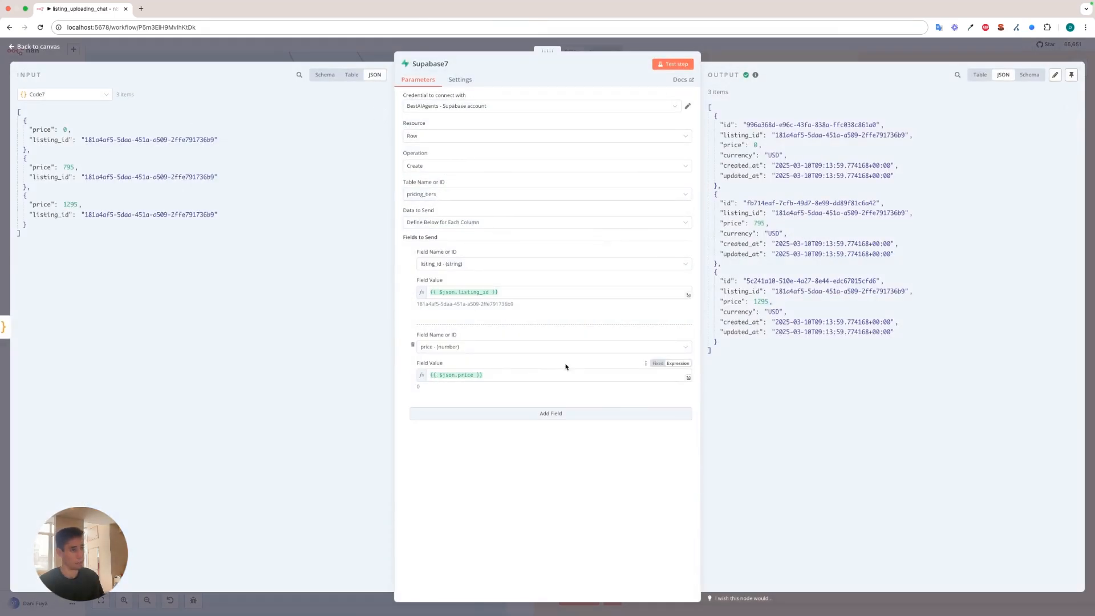
pyautogui.press('Escape')
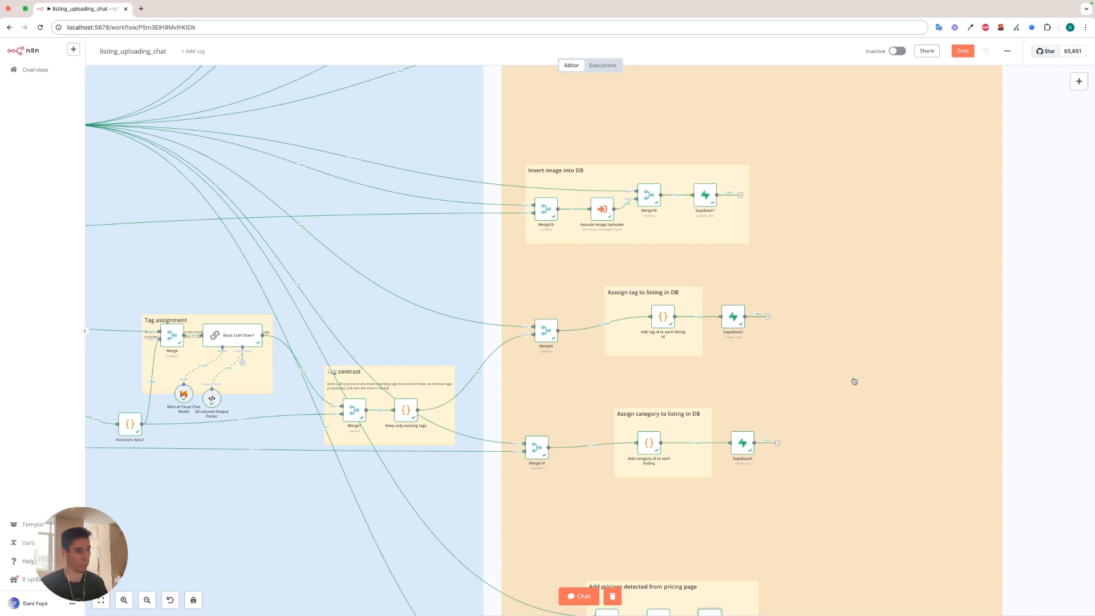
# Survey the Categories assignment, Categories contrast, Tag assignment and Tag contrast sections through to the tag and category database inserts.
pyautogui.scroll(-1, 454, 379)
pyautogui.moveTo(114, 376); pyautogui.dragTo(610, 394)
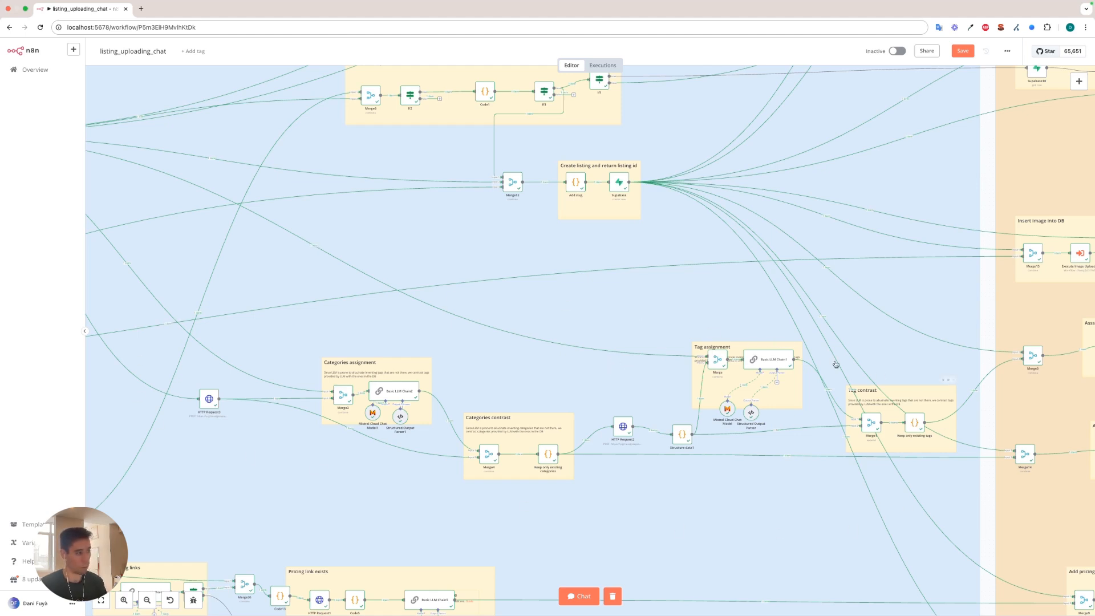
pyautogui.scroll(1, 716, 324)
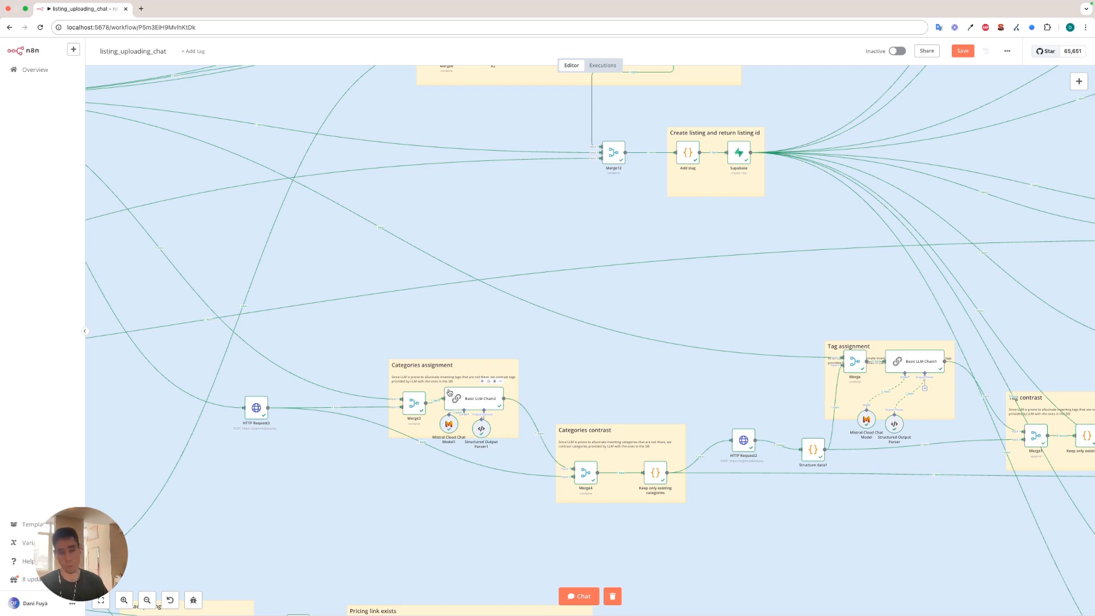
pyautogui.moveTo(626, 412); pyautogui.dragTo(470, 362)
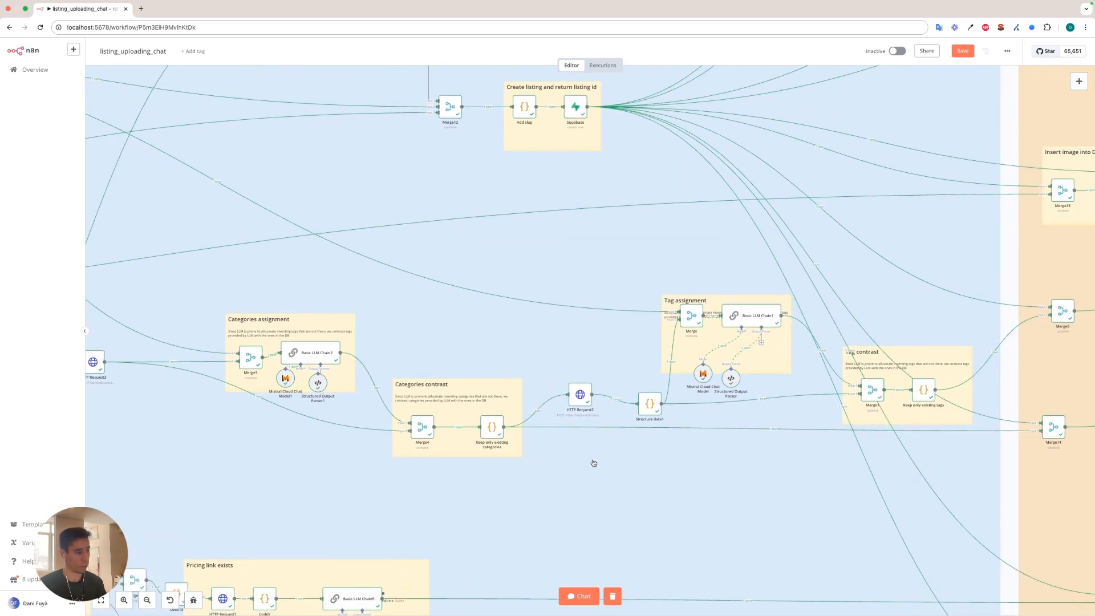
pyautogui.moveTo(566, 463); pyautogui.dragTo(446, 450)
pyautogui.hscroll(1, 445, 449)
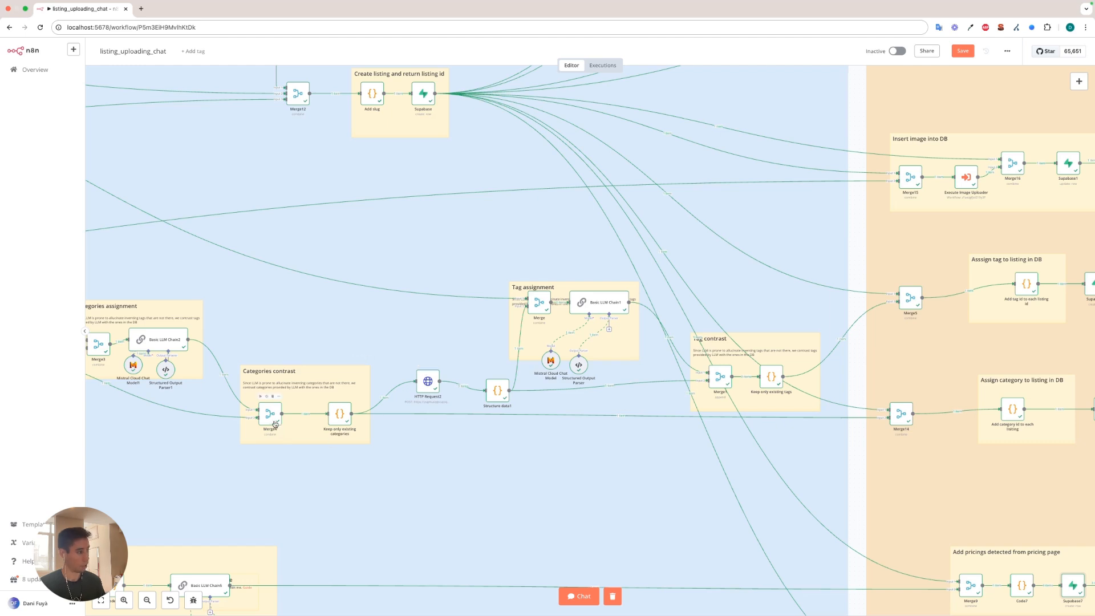
pyautogui.scroll(2, 182, 332)
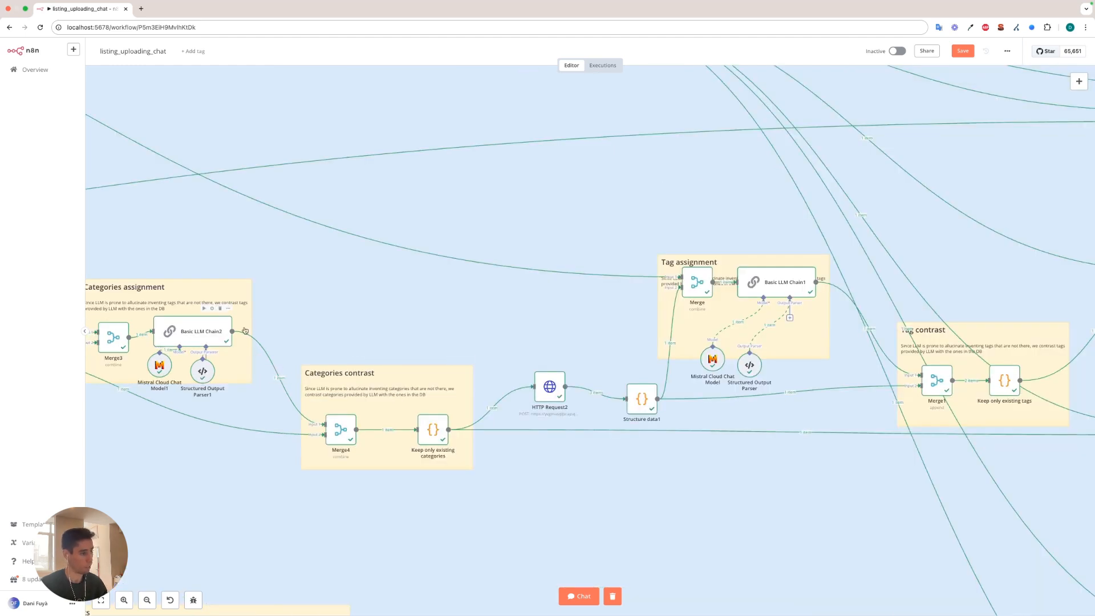
pyautogui.hscroll(3, 399, 332)
pyautogui.hscroll(3, 445, 320)
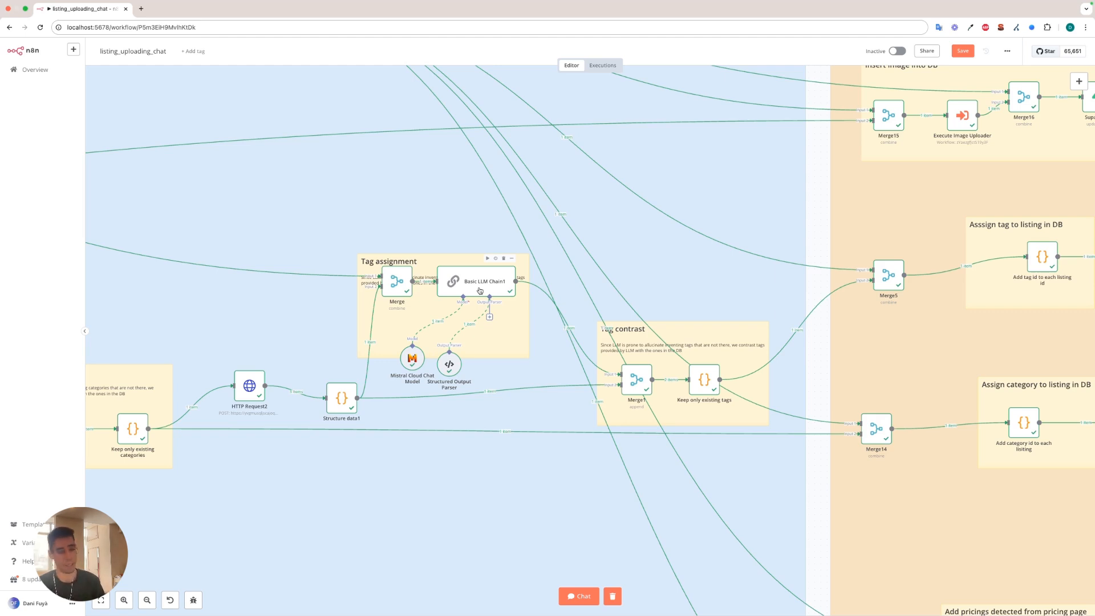
pyautogui.hscroll(6, 479, 291)
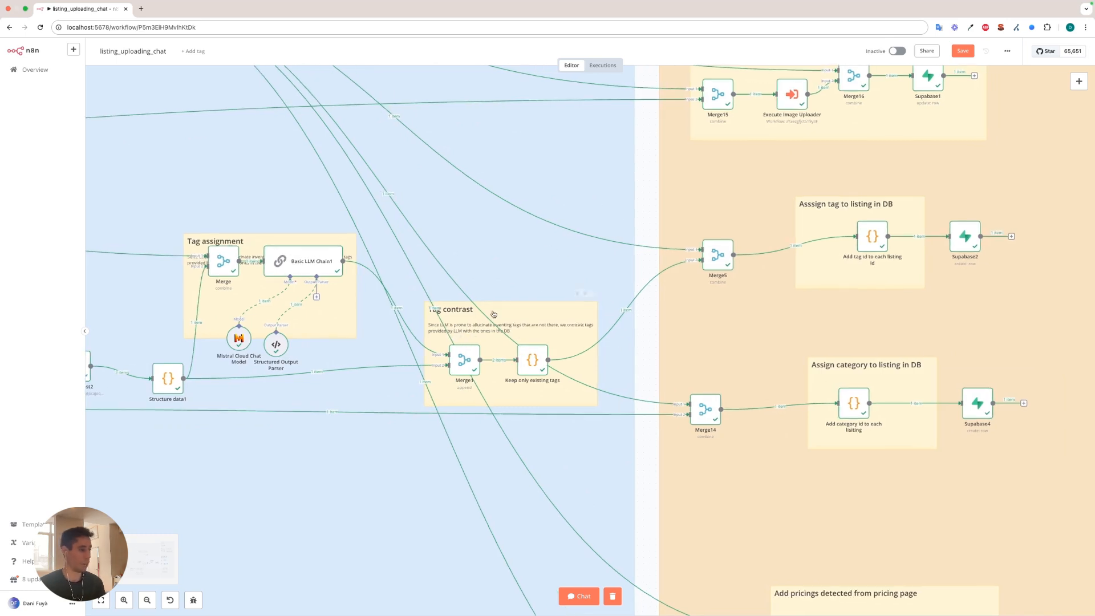
pyautogui.hscroll(-3, 505, 262)
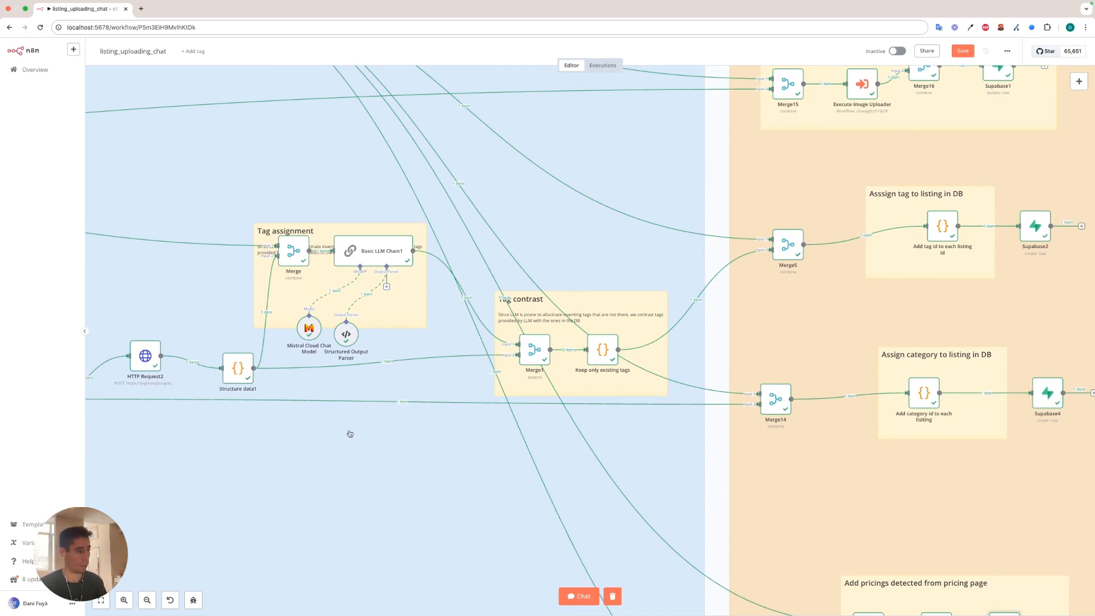
# Find the Structure data node, inspect its Merge18 input, JavaScript and output, and close it.
pyautogui.hscroll(-15, 273, 430)
pyautogui.hscroll(-6, 354, 311)
pyautogui.scroll(4, 353, 311)
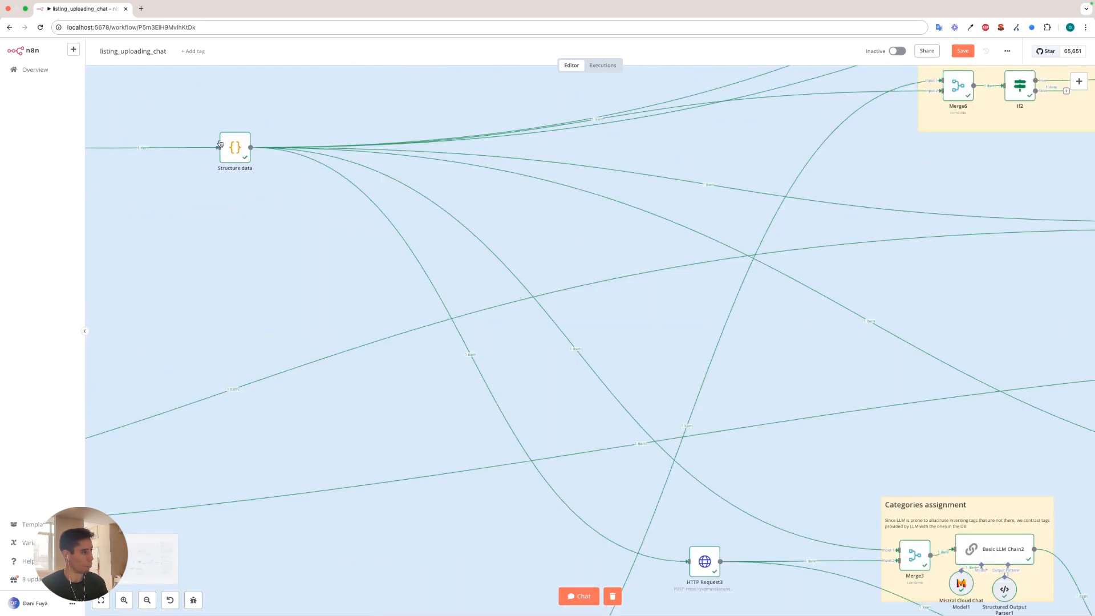
pyautogui.doubleClick(243, 150)
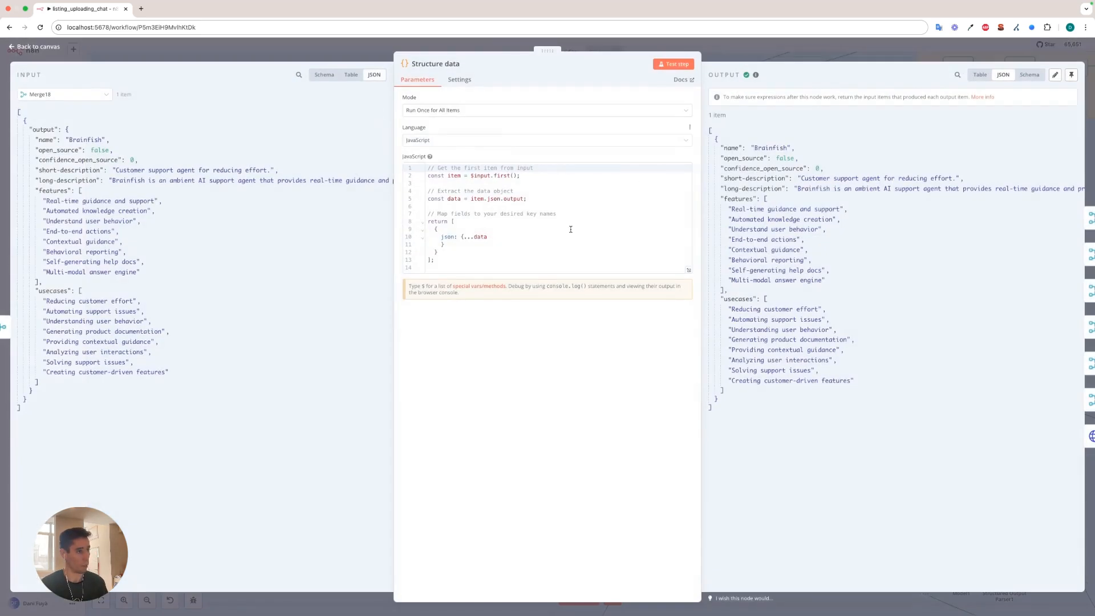
pyautogui.click(776, 50)
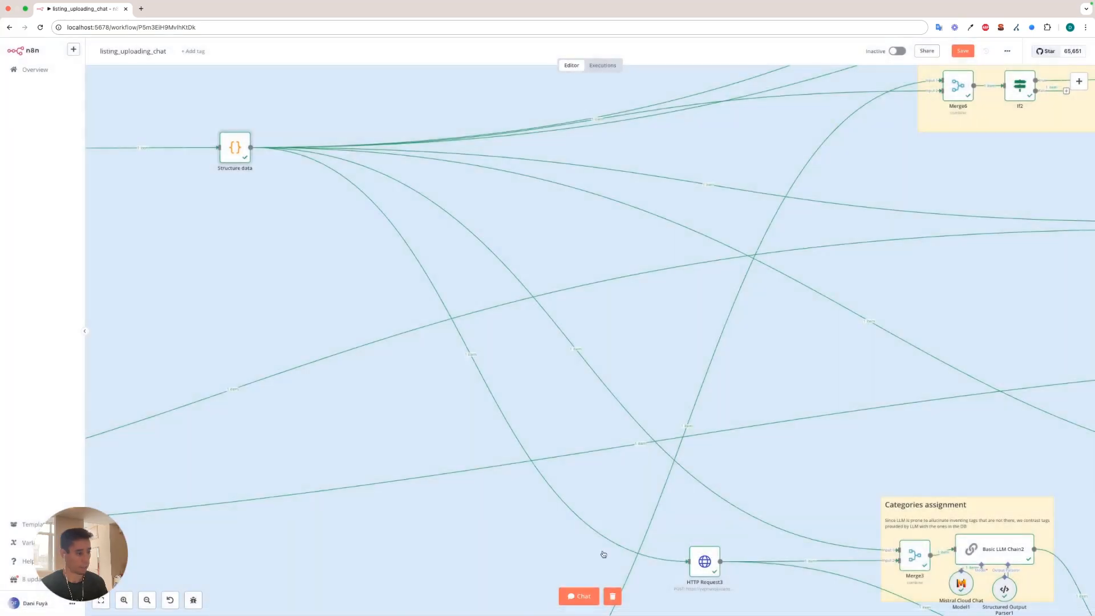
# Inspect HTTP Request3's n8n_get_all_categories POST request and read through its returned category list, closing the node.
pyautogui.scroll(-4, 513, 371)
pyautogui.hscroll(3, 513, 371)
pyautogui.scroll(1, 525, 342)
pyautogui.doubleClick(551, 401)
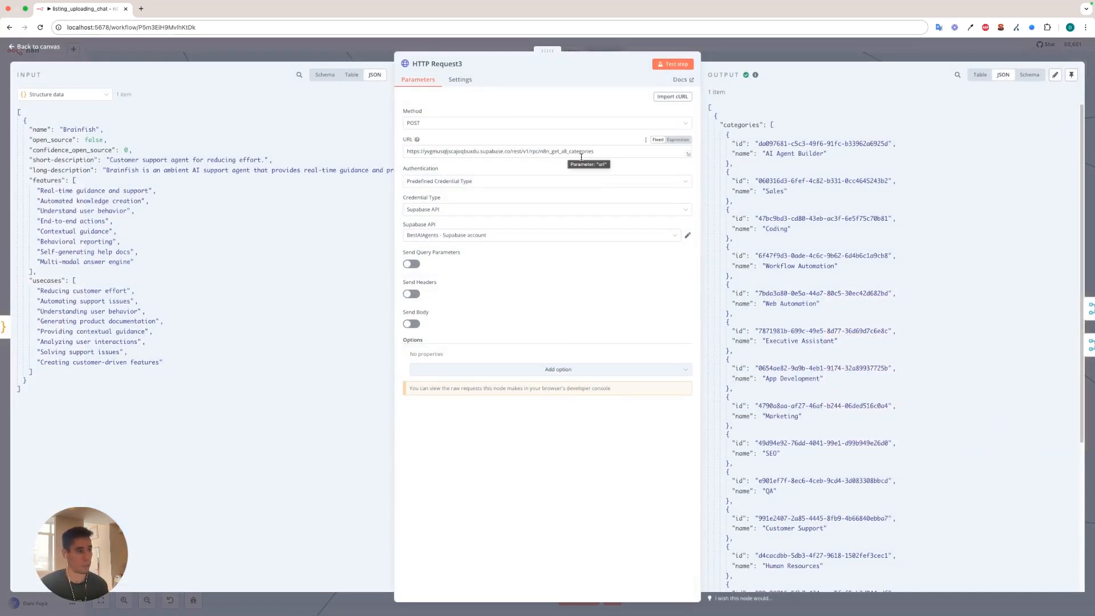
pyautogui.scroll(-5, 811, 202)
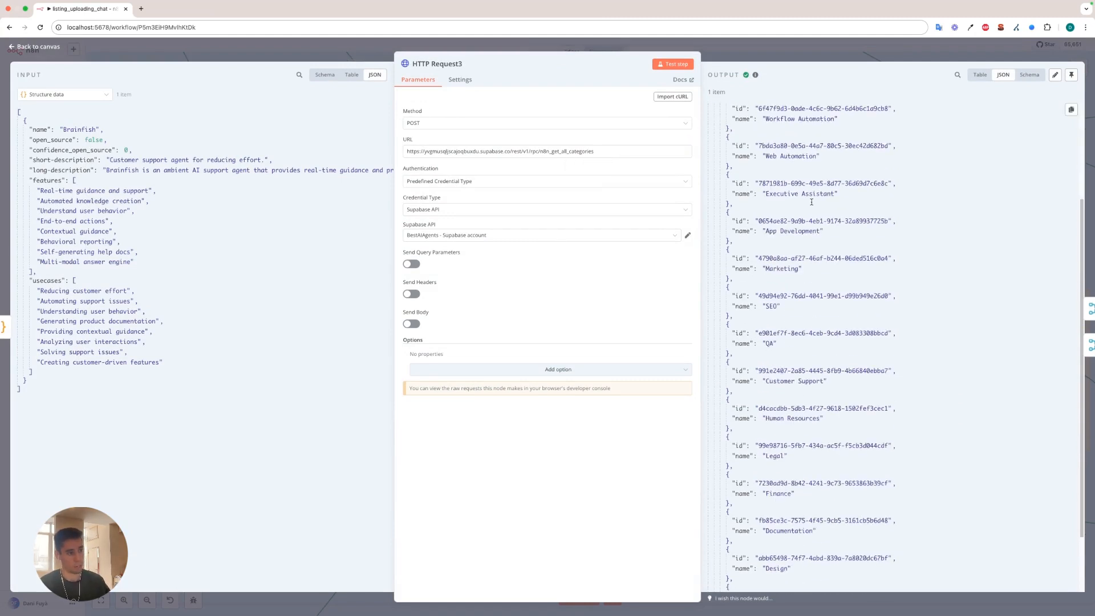
pyautogui.scroll(-2, 811, 202)
pyautogui.scroll(4, 818, 228)
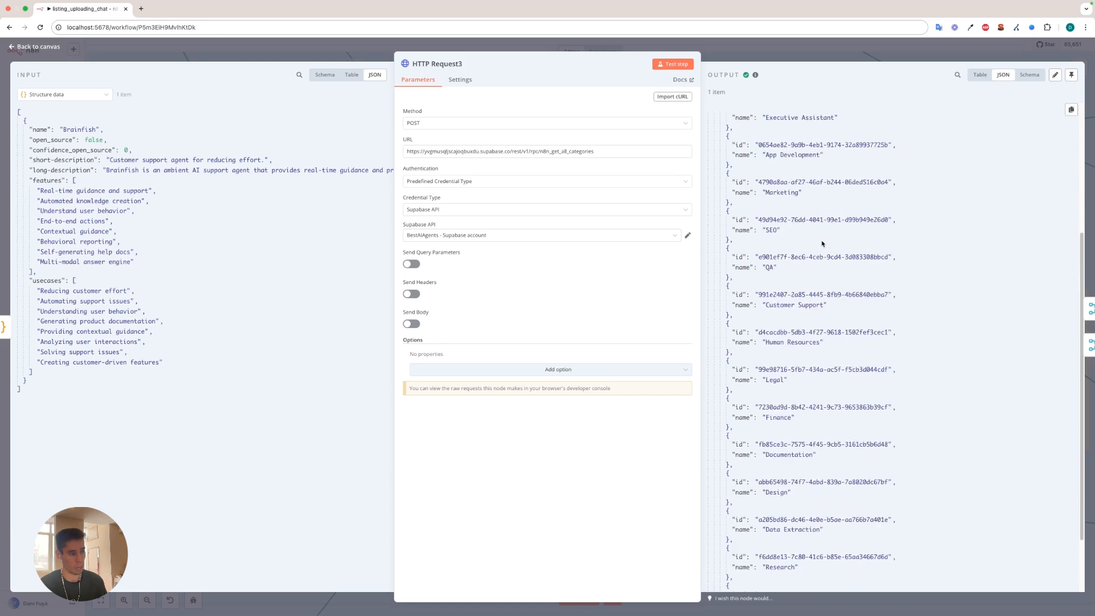
pyautogui.scroll(2, 820, 240)
pyautogui.click(764, 50)
# Inspect how Merge3 combines the structured listing data with the categories by position, and close it.
pyautogui.doubleClick(550, 381)
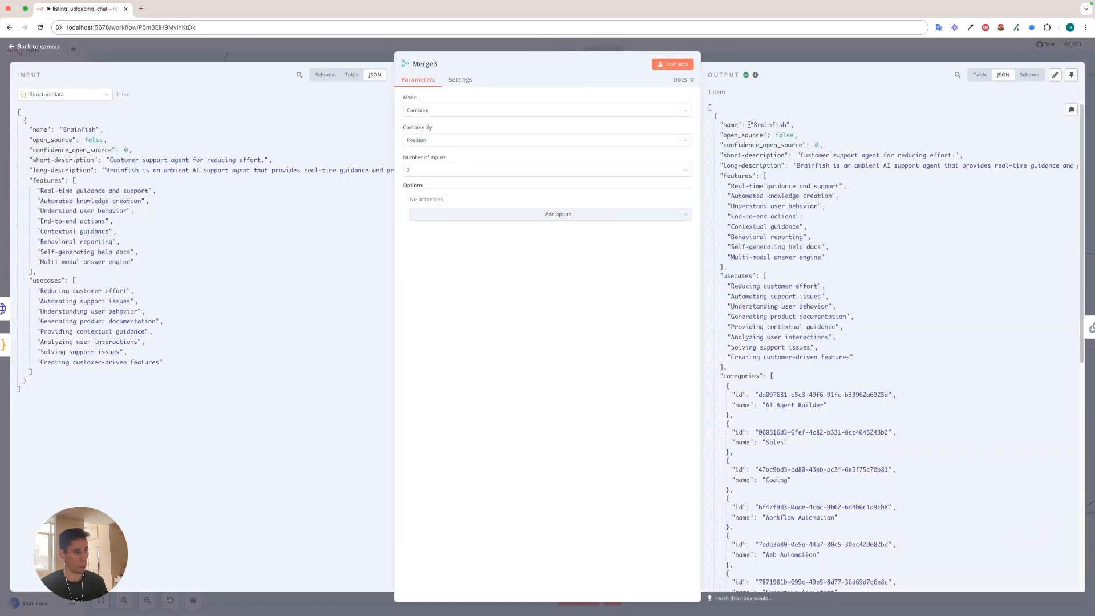
pyautogui.scroll(-5, 761, 126)
pyautogui.scroll(5, 795, 135)
pyautogui.click(775, 49)
# Review Basic LLM Chain2's full category prompt and its result, plus the Structured Output Parser1 schema, closing each node.
pyautogui.scroll(-4, 622, 228)
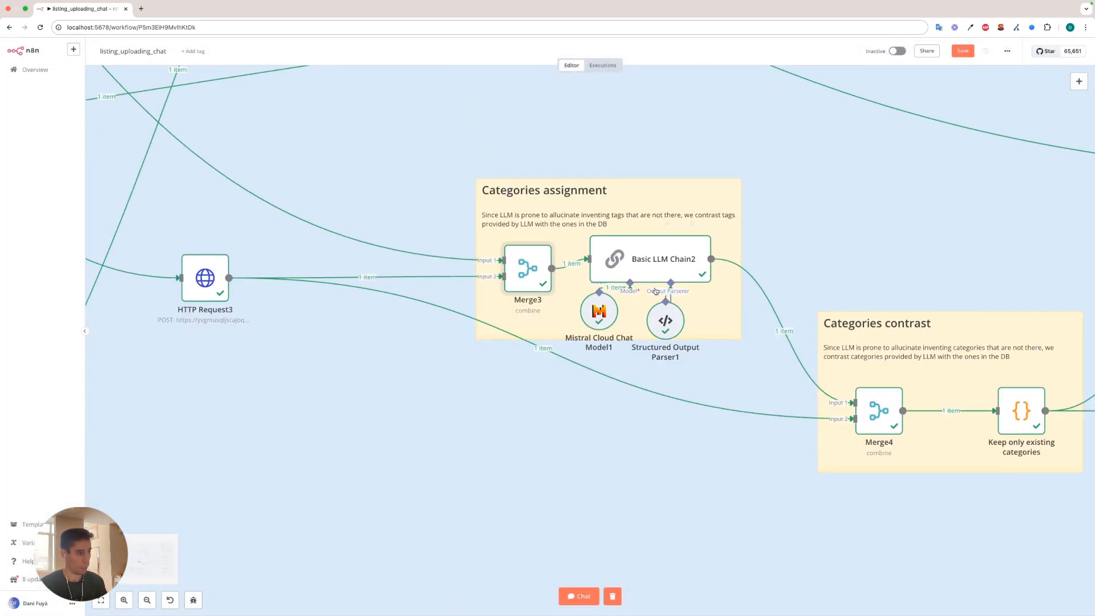
pyautogui.doubleClick(638, 264)
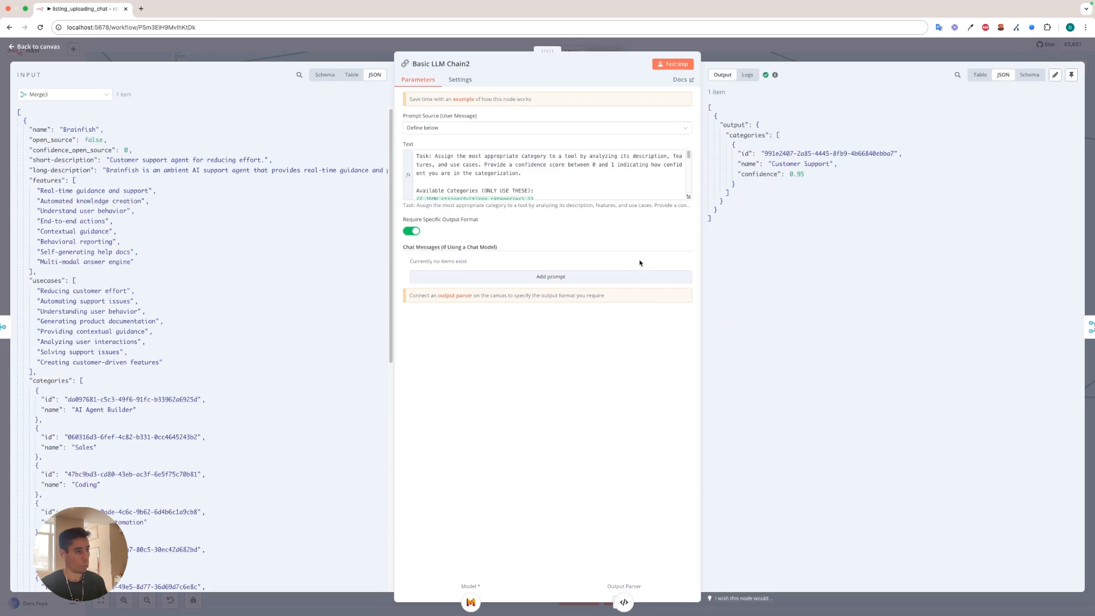
pyautogui.click(686, 197)
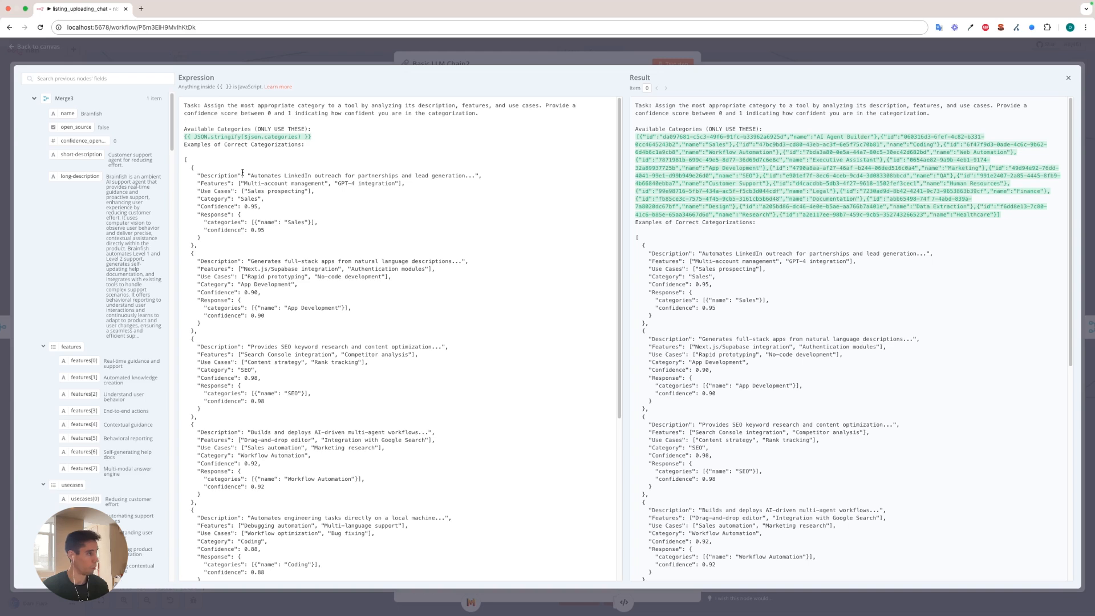
pyautogui.scroll(-1, 245, 168)
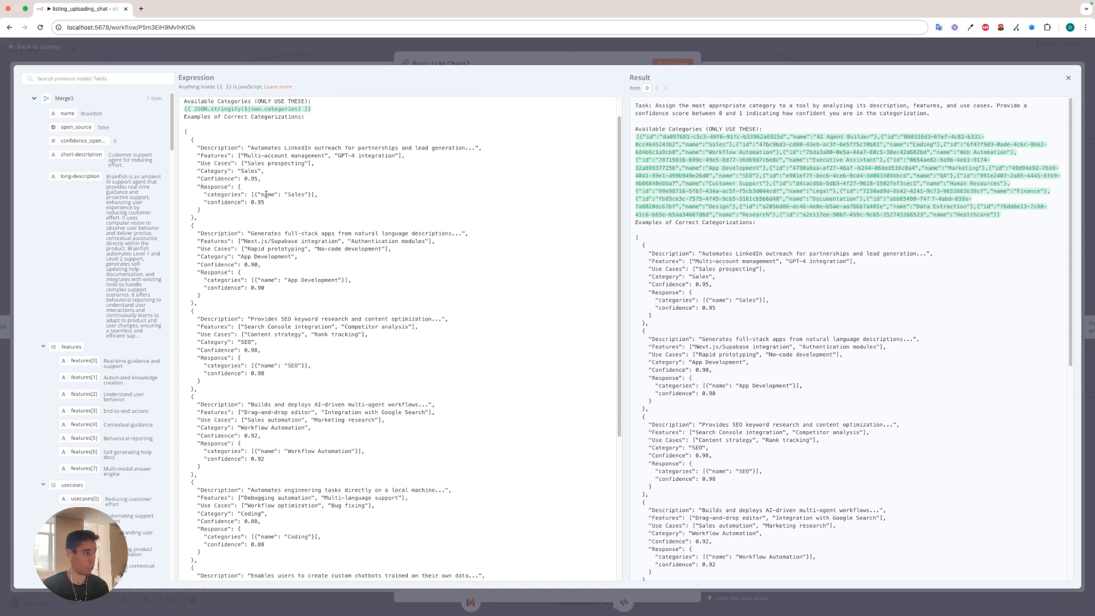
pyautogui.scroll(-3, 268, 197)
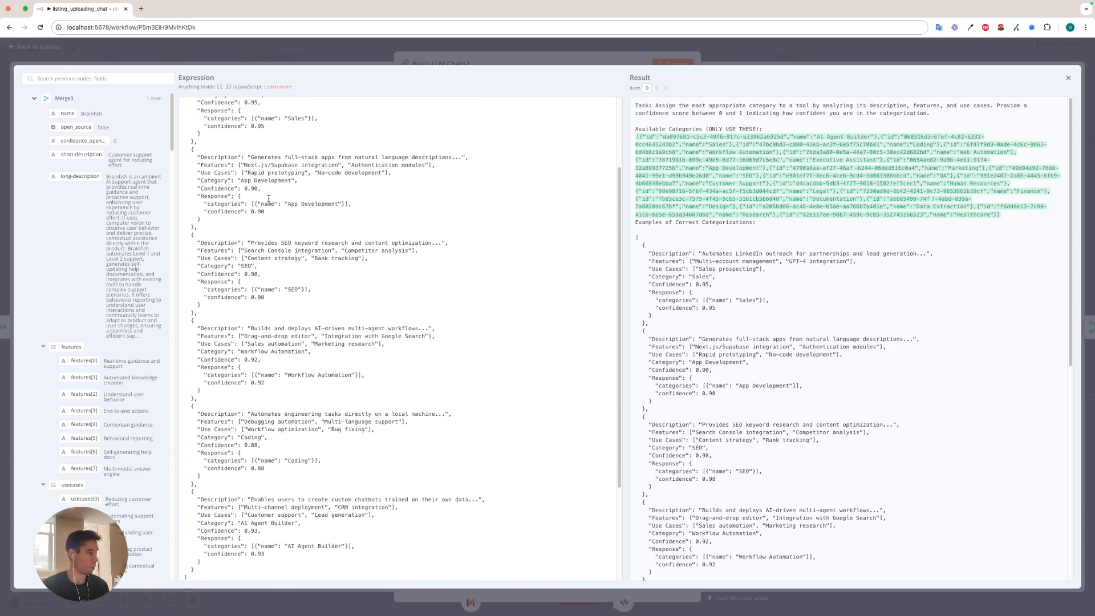
pyautogui.scroll(-5, 202, 437)
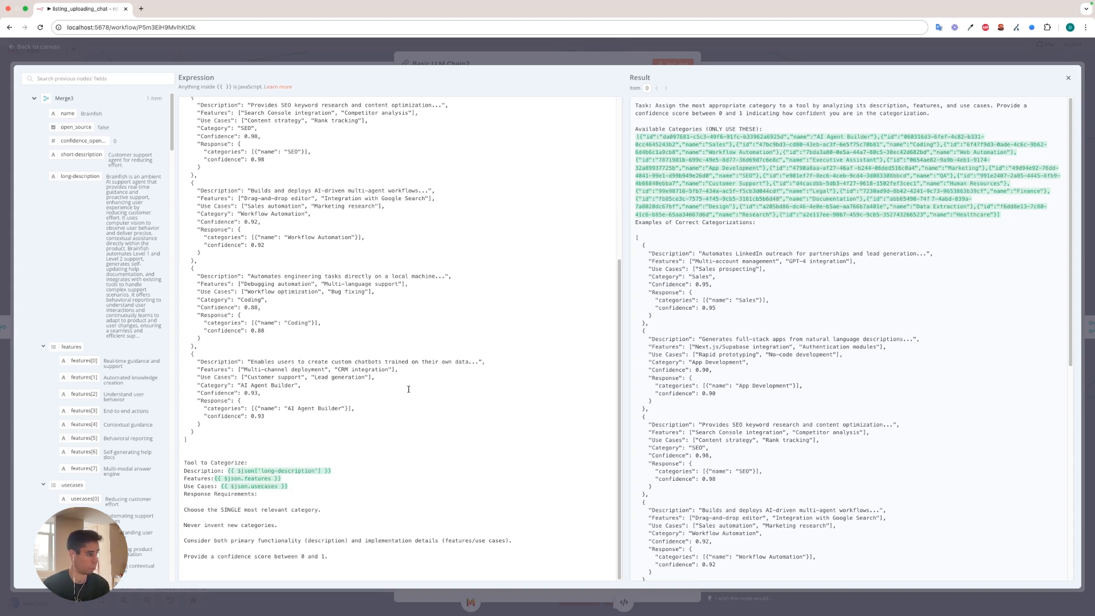
pyautogui.scroll(-10, 721, 287)
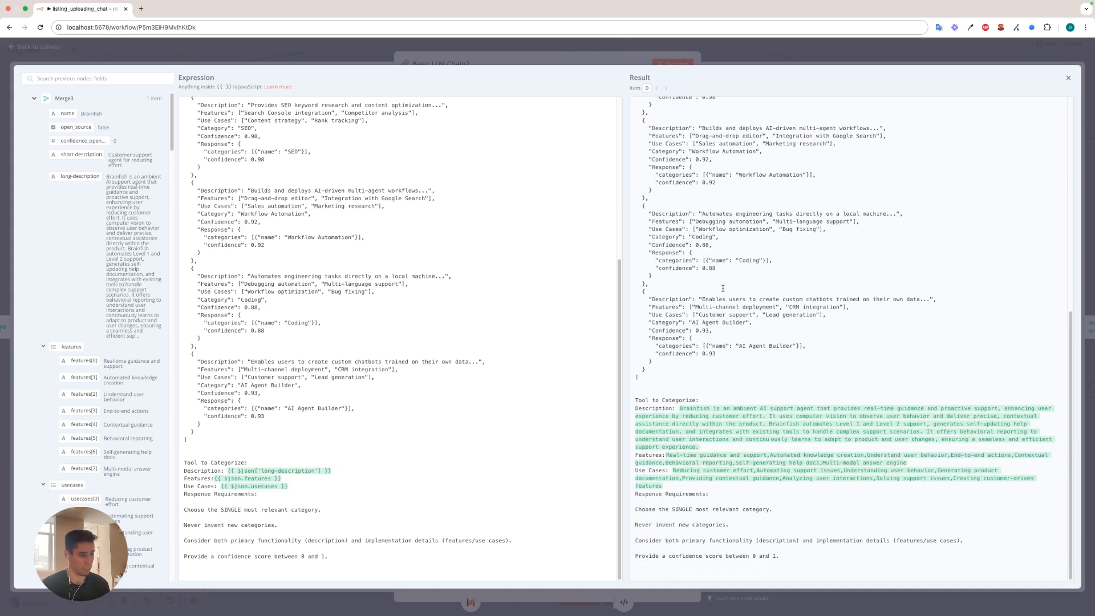
pyautogui.click(499, 50)
pyautogui.click(499, 49)
pyautogui.doubleClick(664, 323)
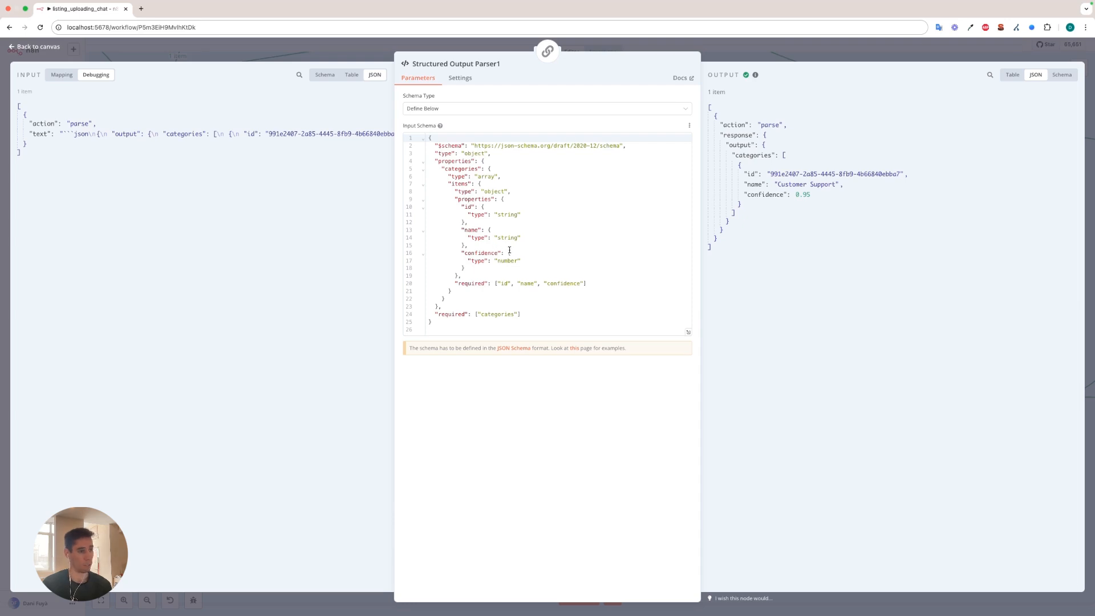
pyautogui.click(763, 46)
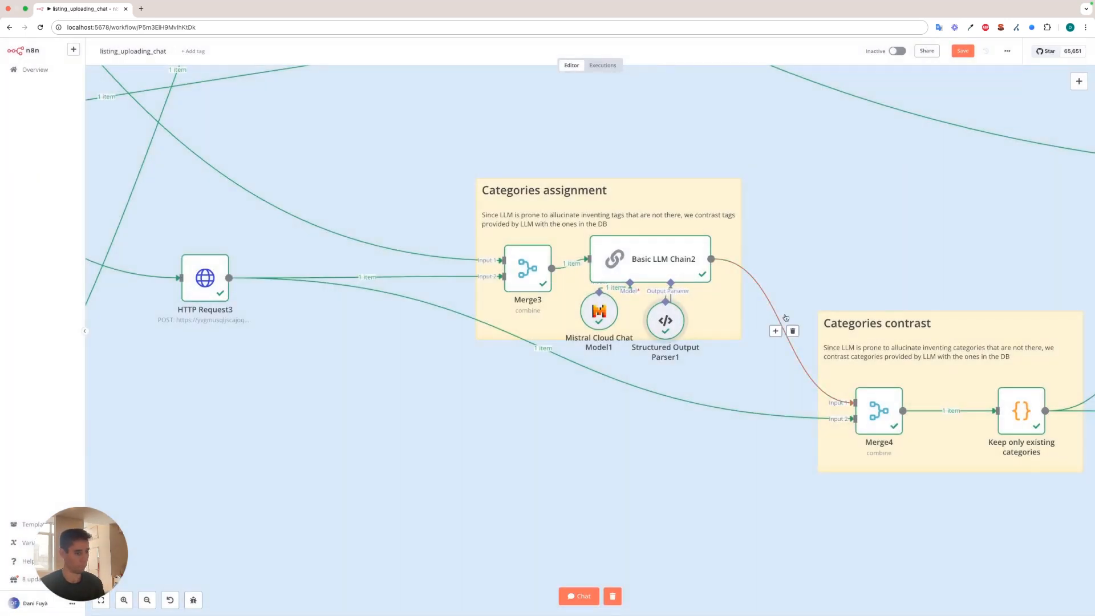
# Inspect the Keep only existing categories node and find the Customer Support entry in the category list from Merge4.
pyautogui.scroll(-2, 874, 296)
pyautogui.hscroll(5, 874, 297)
pyautogui.doubleClick(616, 368)
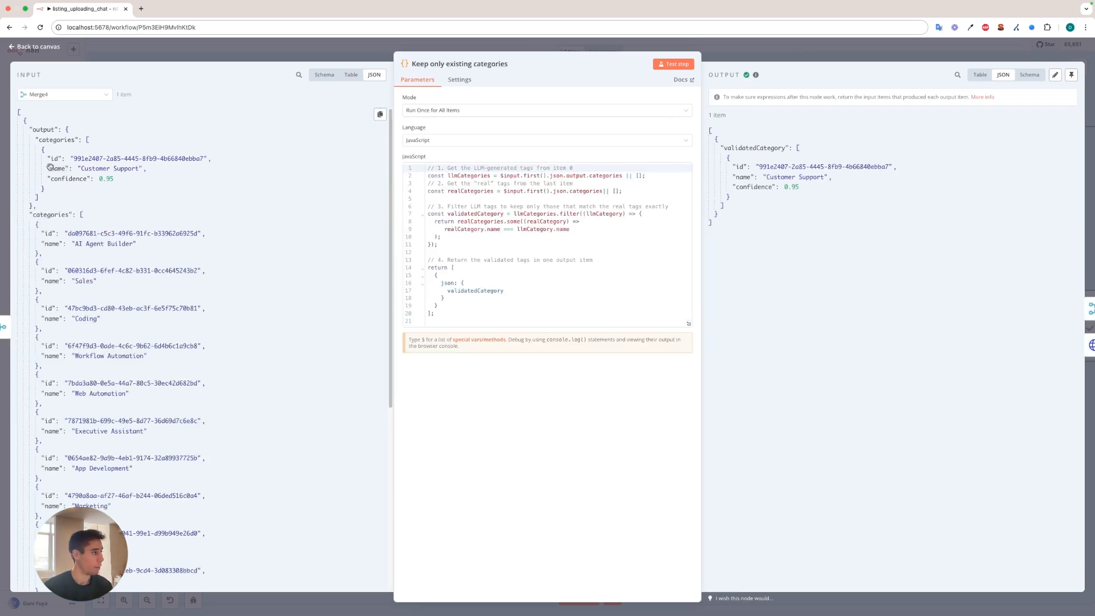
pyautogui.scroll(-5, 66, 166)
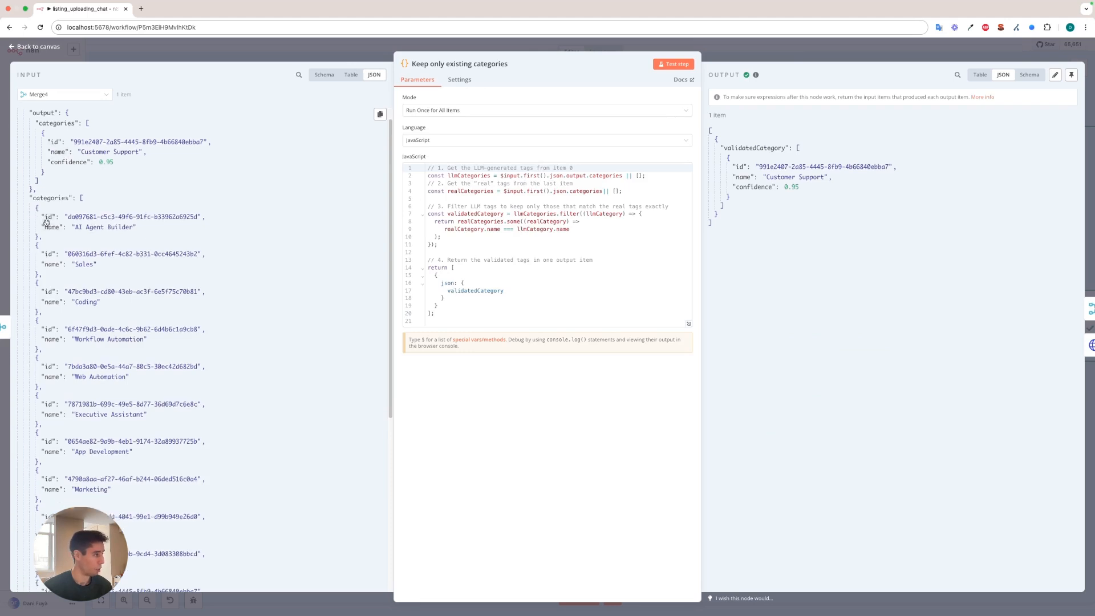
pyautogui.scroll(5, 89, 221)
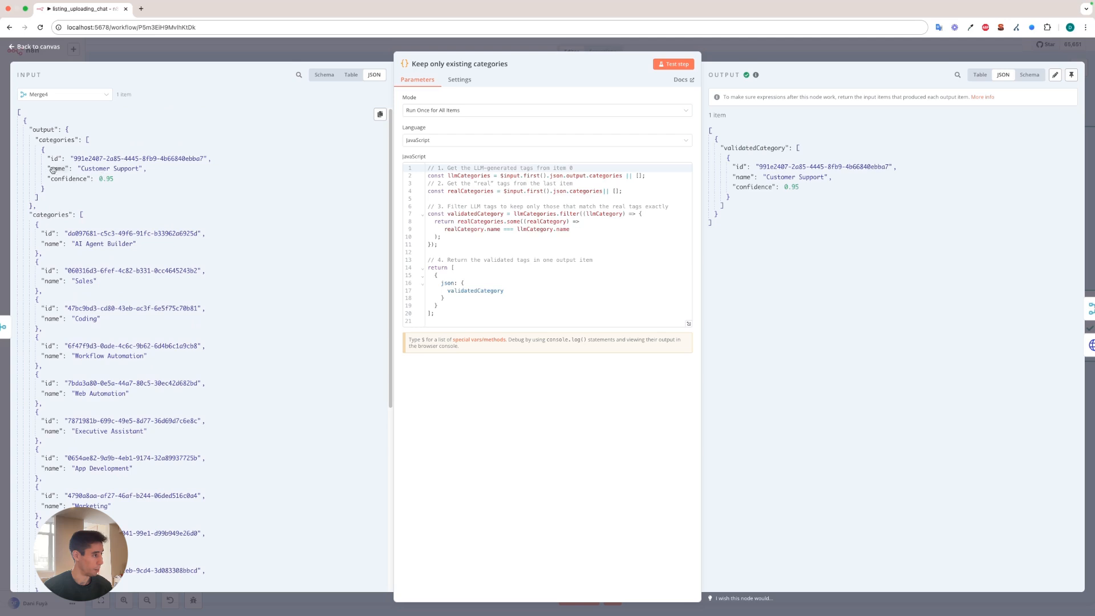
pyautogui.scroll(-5, 171, 285)
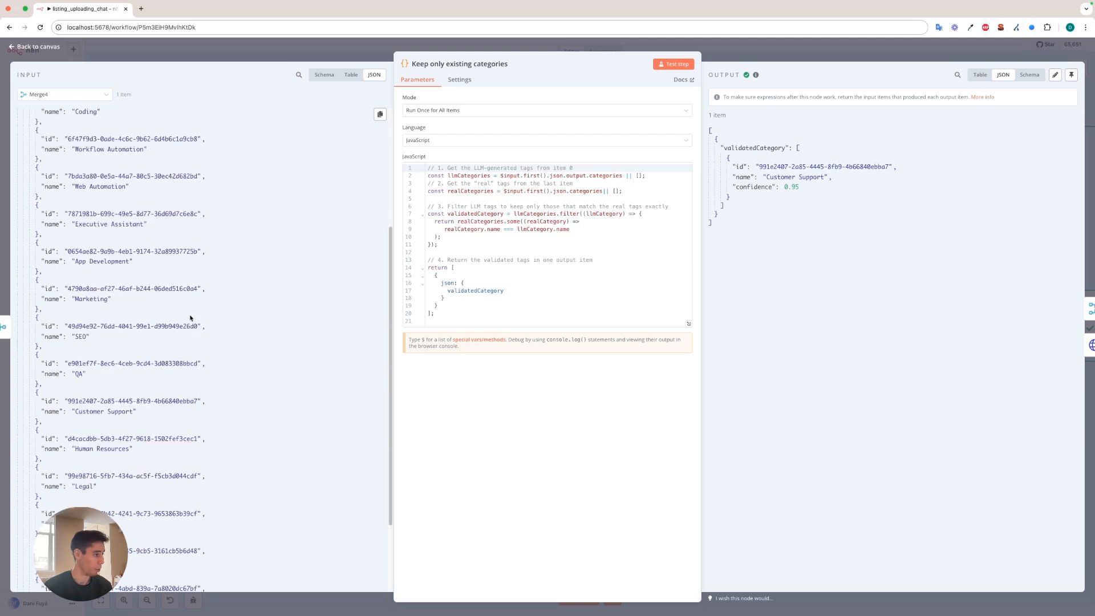
pyautogui.moveTo(43, 421); pyautogui.dragTo(35, 394)
pyautogui.scroll(5, 68, 393)
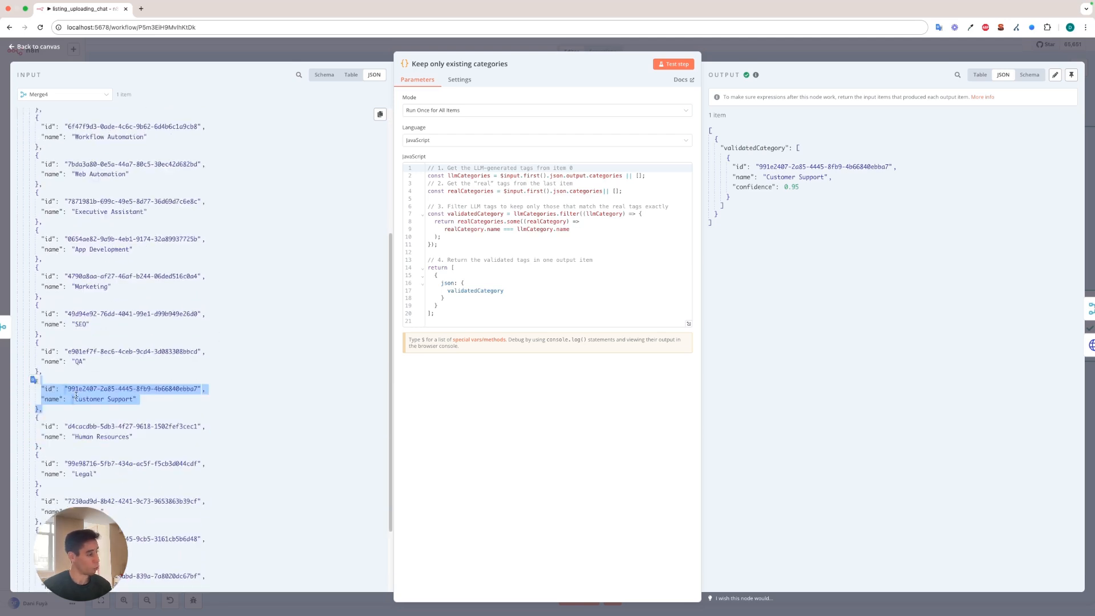
# Compare the id of the LLM-assigned category with the Customer Support entry in the database categories, and close the node.
pyautogui.moveTo(203, 158); pyautogui.dragTo(74, 158)
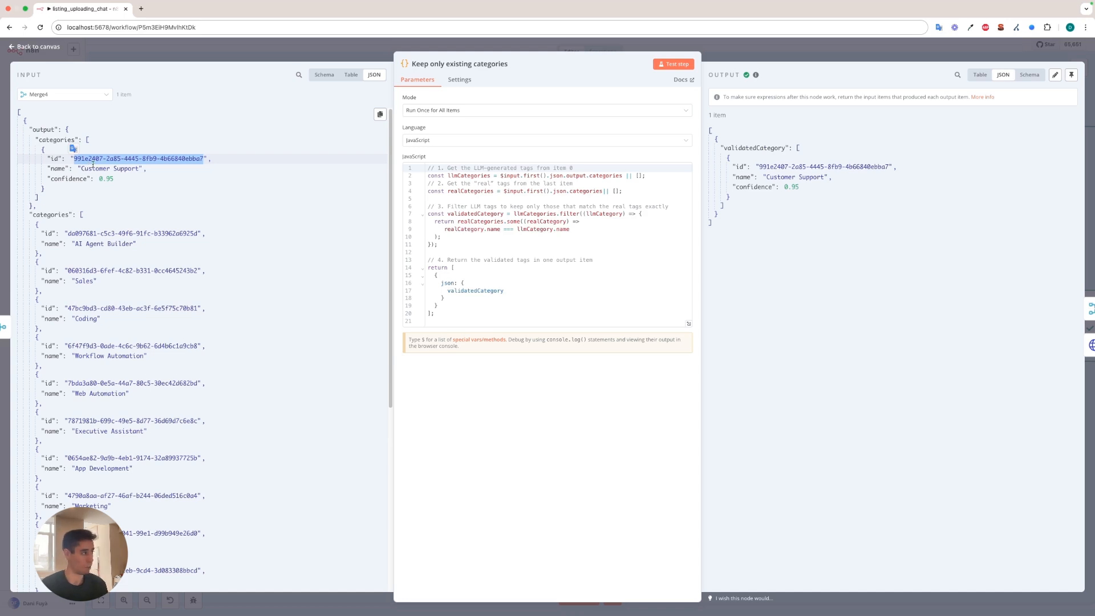
pyautogui.scroll(-5, 149, 281)
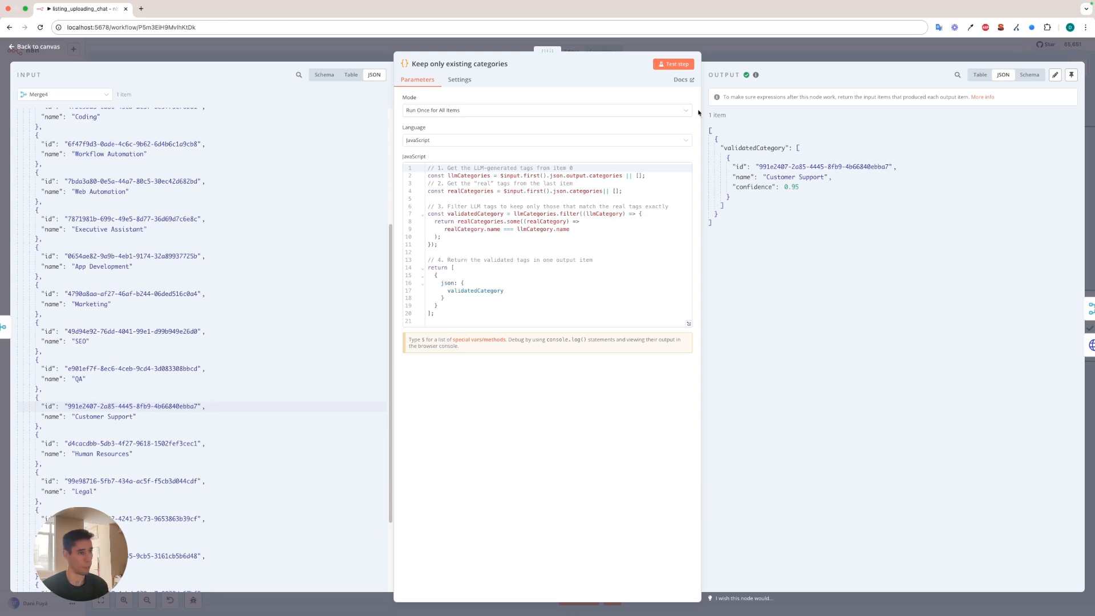
pyautogui.press('Escape')
# Inspect HTTP Request2's call to n8n_get_tags_by_category_name, its _category_name body parameter and the returned tags, and close the node.
pyautogui.scroll(3, 359, 340)
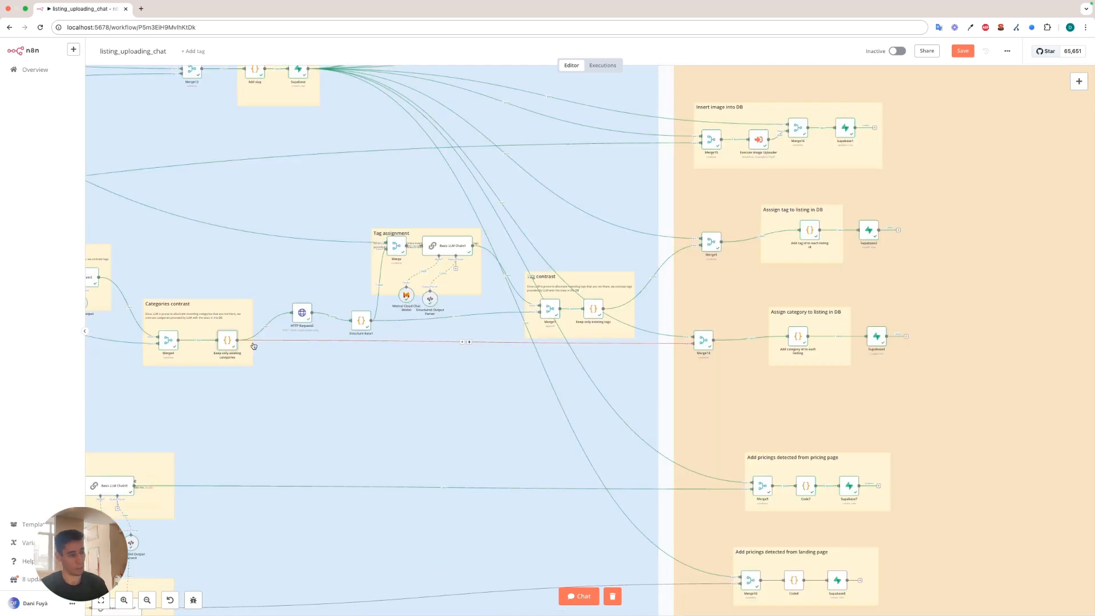
pyautogui.scroll(2, 279, 326)
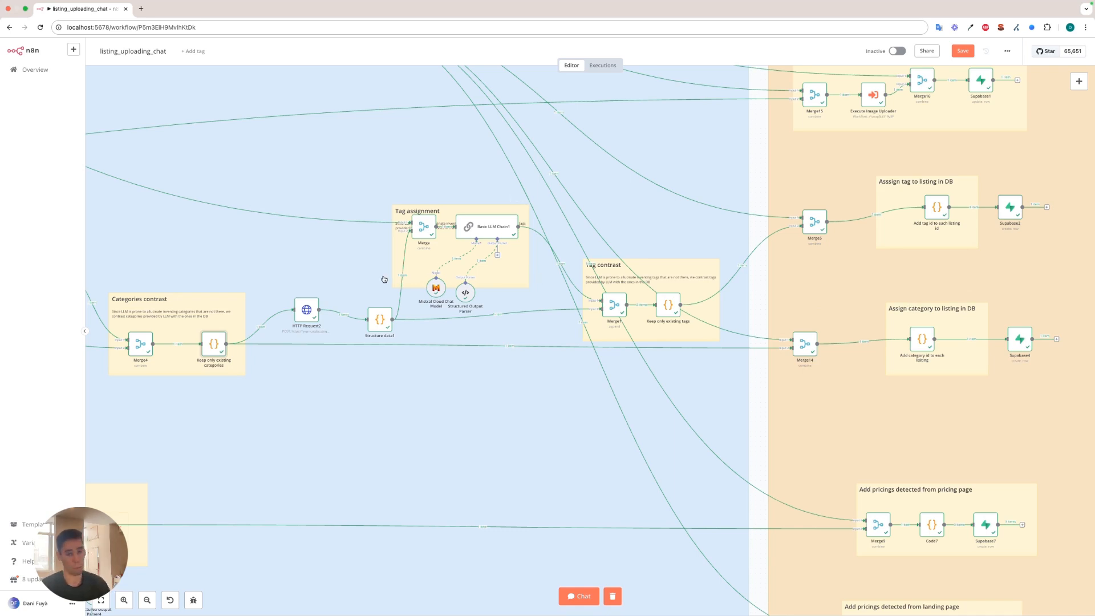
pyautogui.scroll(2, 320, 318)
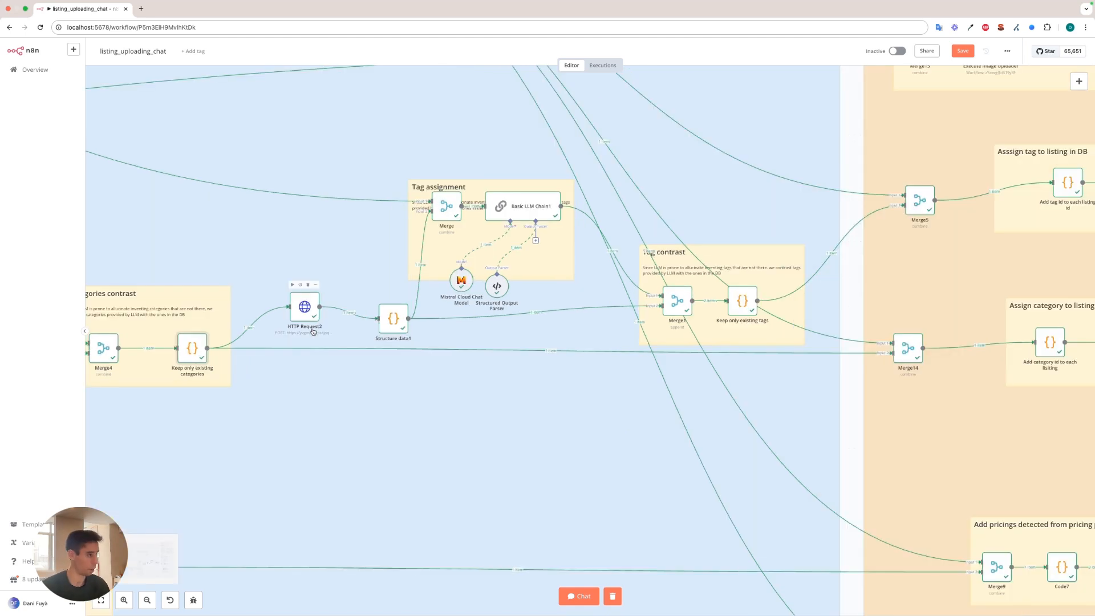
pyautogui.scroll(1, 337, 285)
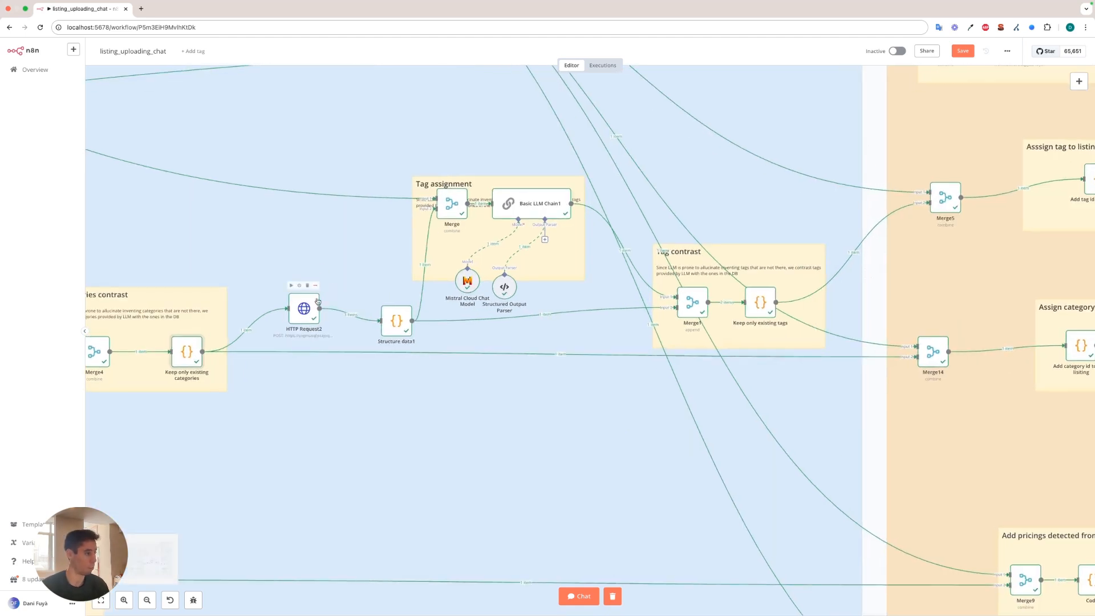
pyautogui.doubleClick(306, 311)
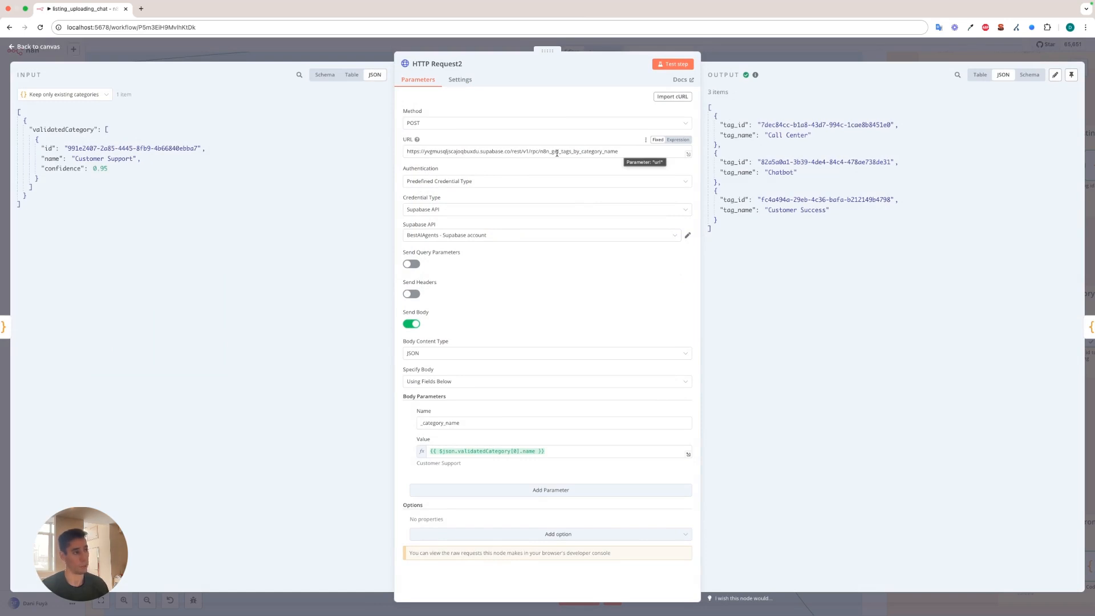
pyautogui.moveTo(618, 151); pyautogui.dragTo(545, 152)
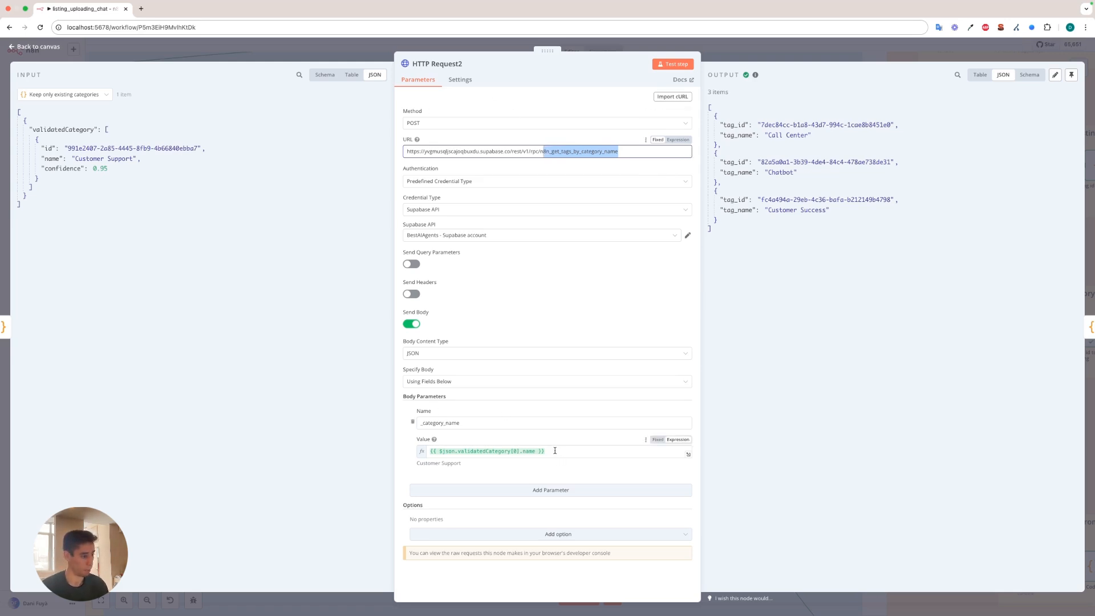
pyautogui.moveTo(414, 463); pyautogui.dragTo(462, 463)
pyautogui.moveTo(746, 272); pyautogui.dragTo(716, 122)
pyautogui.click(718, 124)
pyautogui.press('Escape')
# Inspect how Merge combines the listing data with DBtags, and review Basic LLM Chain1's full tag prompt and its output.
pyautogui.doubleClick(453, 204)
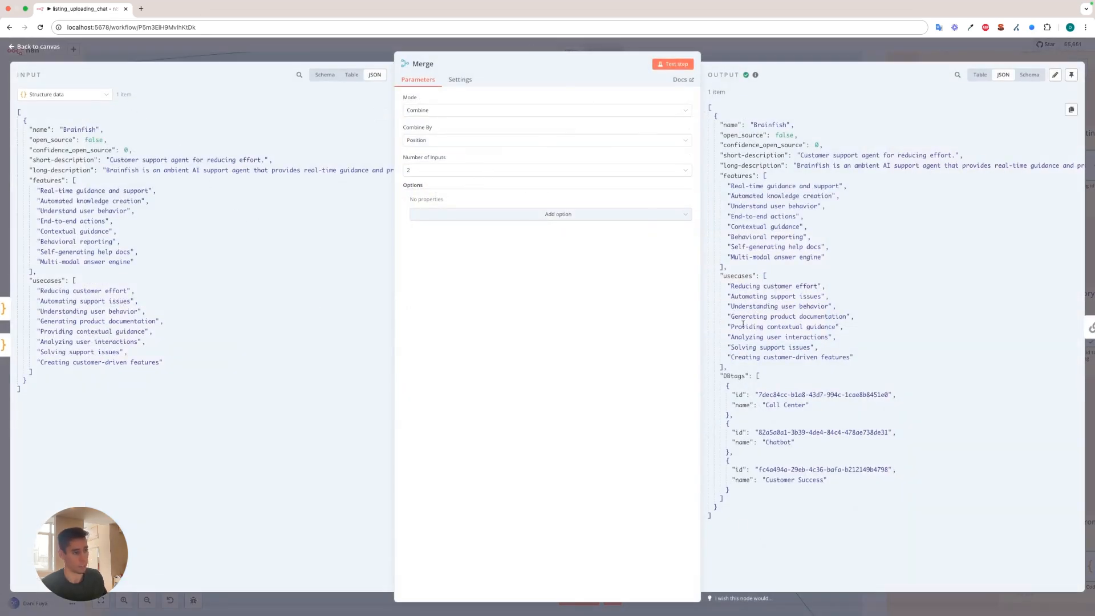
pyautogui.press('Escape')
pyautogui.doubleClick(531, 191)
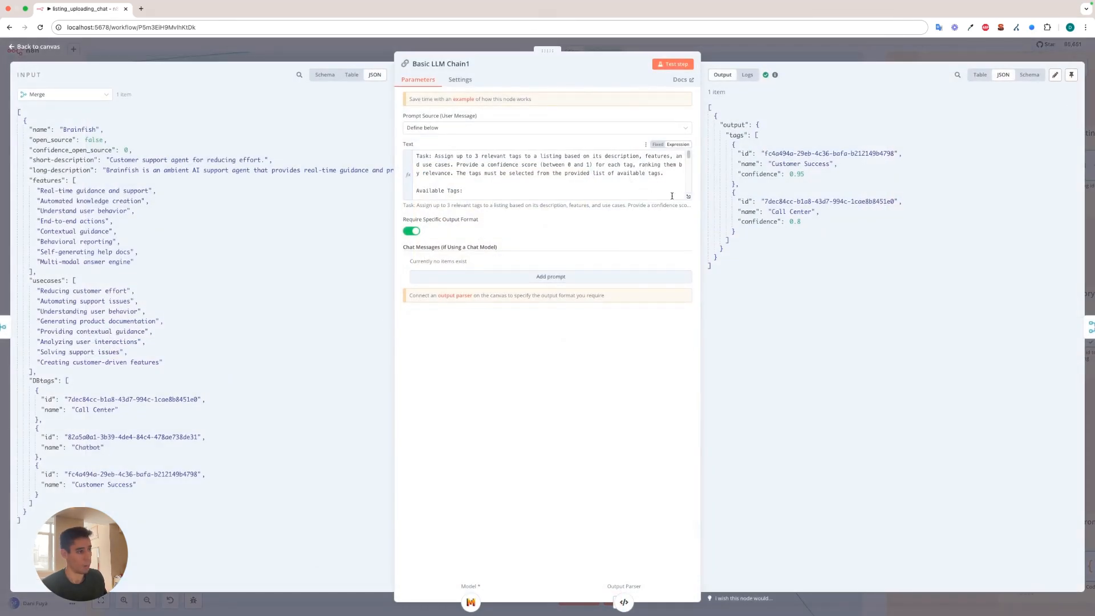
pyautogui.click(687, 196)
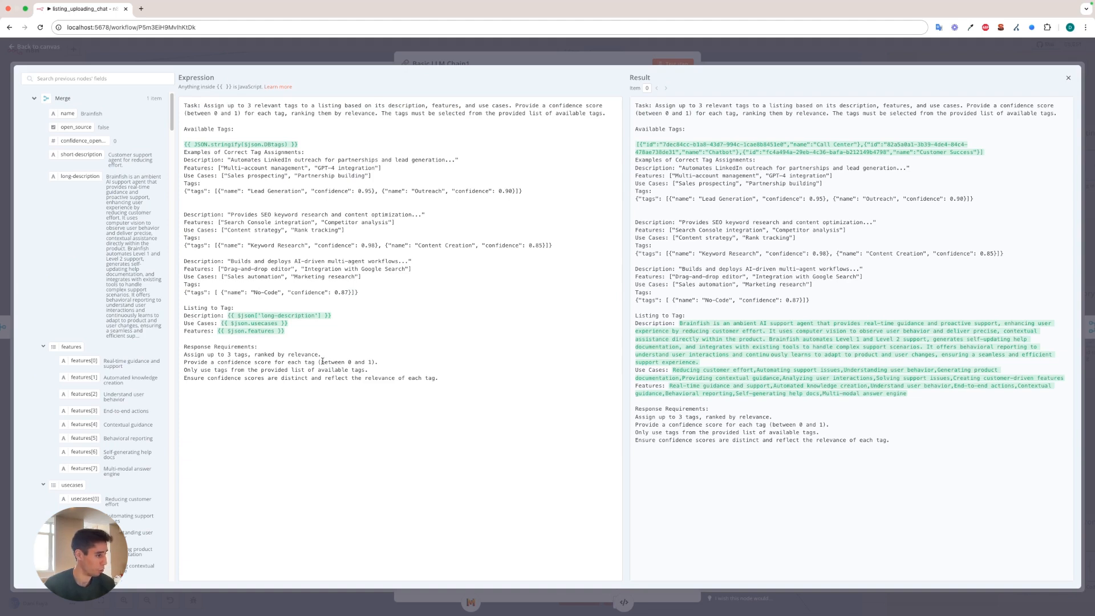
pyautogui.press('Escape')
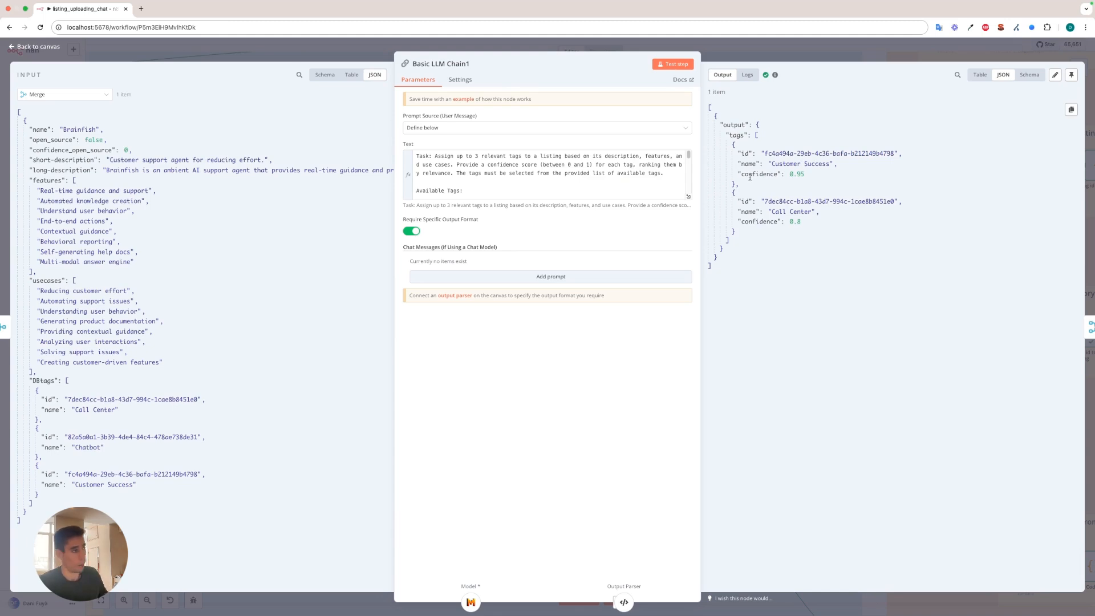
# Open bestaiagents.ai in a new browser tab and view the tags of the AI Agent Builder category.
pyautogui.click(141, 9)
pyautogui.write('bestaiagents.ai')
pyautogui.press('Return')
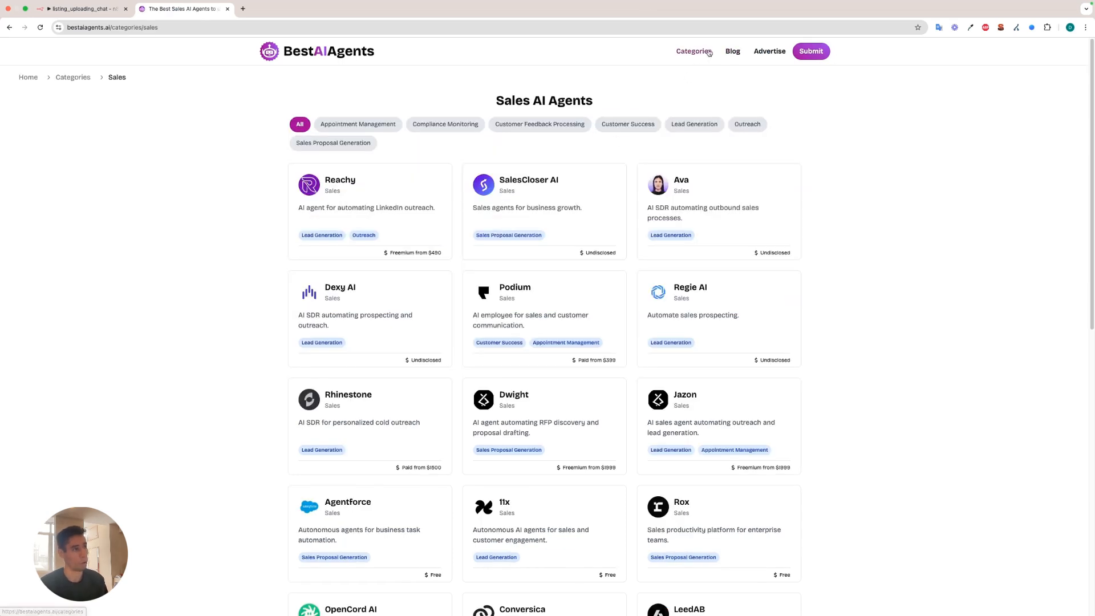
pyautogui.click(695, 52)
pyautogui.click(396, 151)
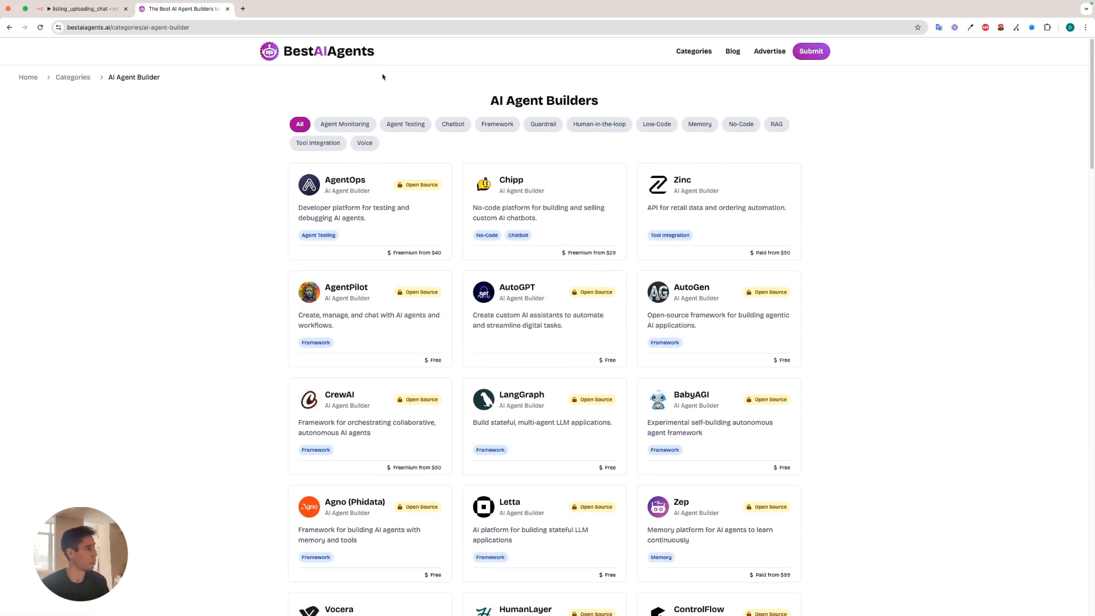
# Return to the n8n workflow and inspect how Merge1 appends the database tags to the LLM-assigned tags, closing the node.
pyautogui.press('super+1')
pyautogui.hscroll(5, 733, 166)
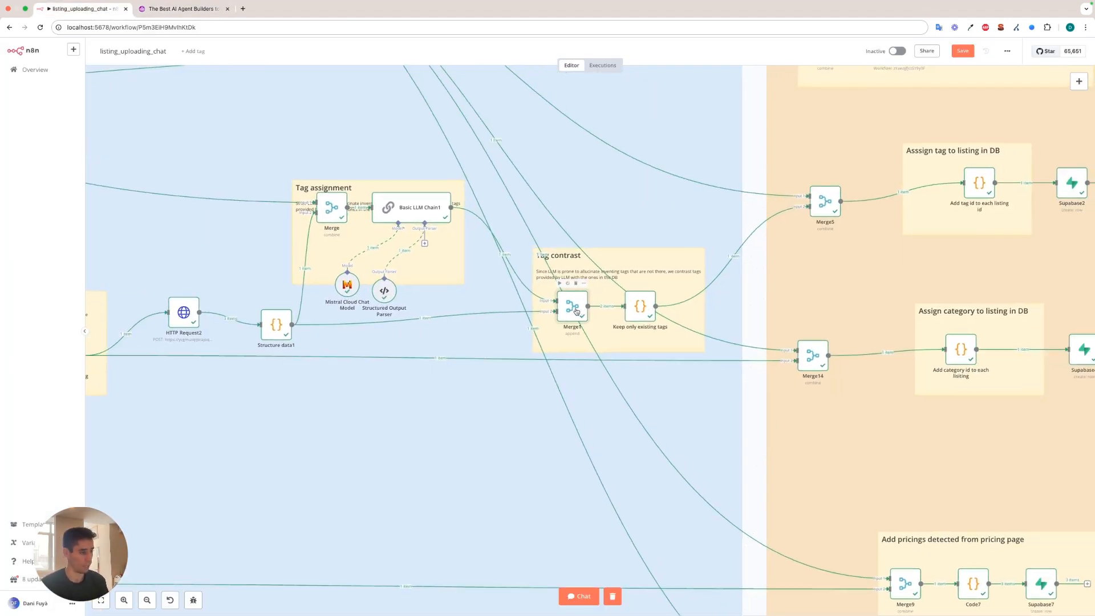
pyautogui.doubleClick(573, 308)
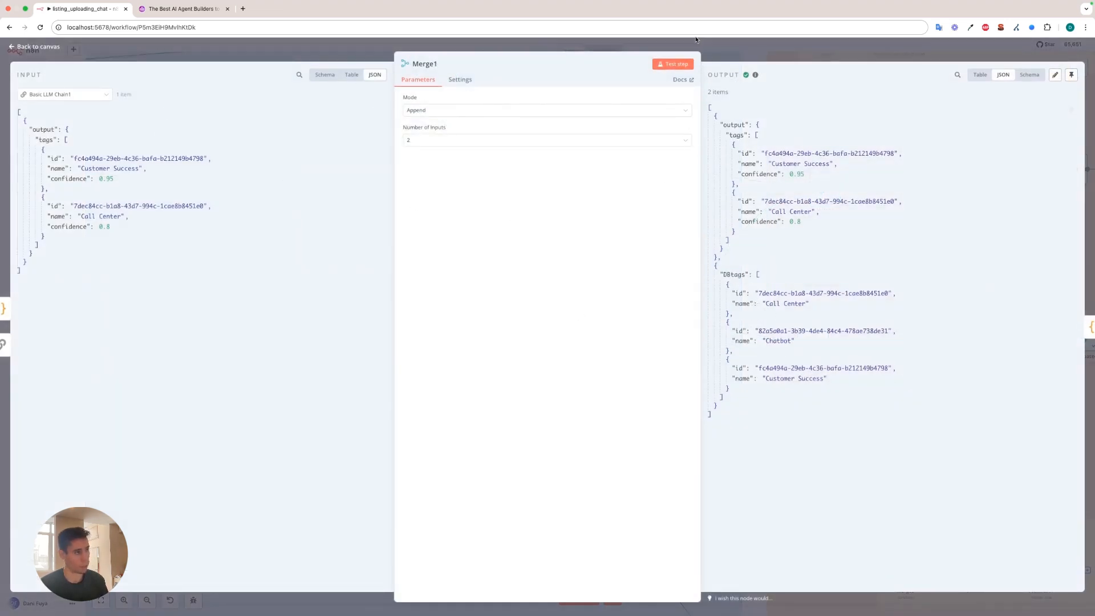
pyautogui.click(721, 48)
# Examine the confidence filter in the Keep only existing tags code against the Call Center tag's confidence, and close the node.
pyautogui.doubleClick(638, 315)
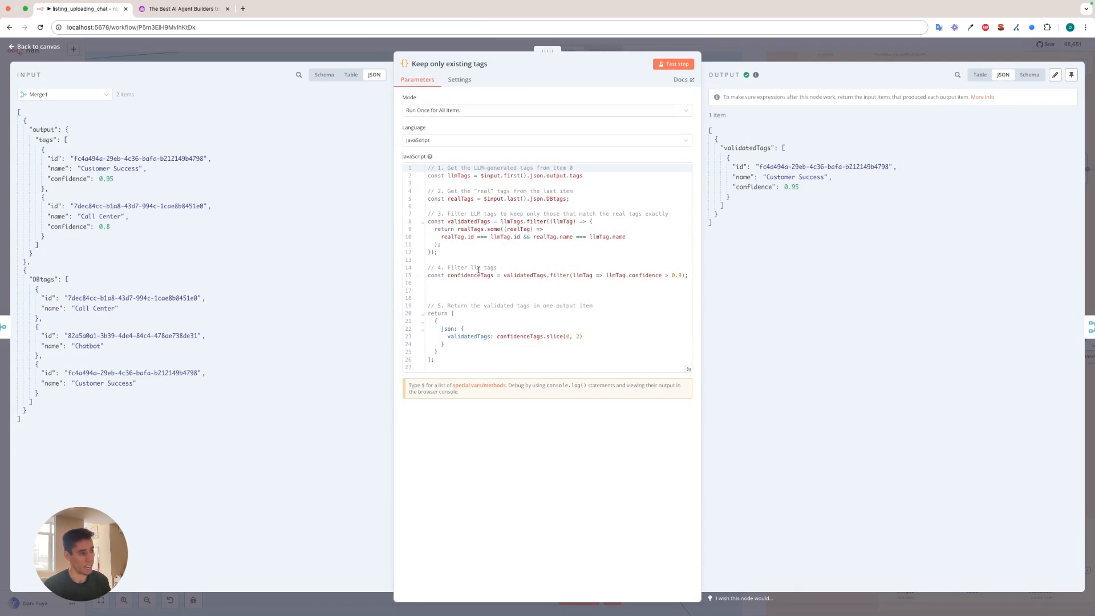
pyautogui.moveTo(522, 276); pyautogui.dragTo(682, 275)
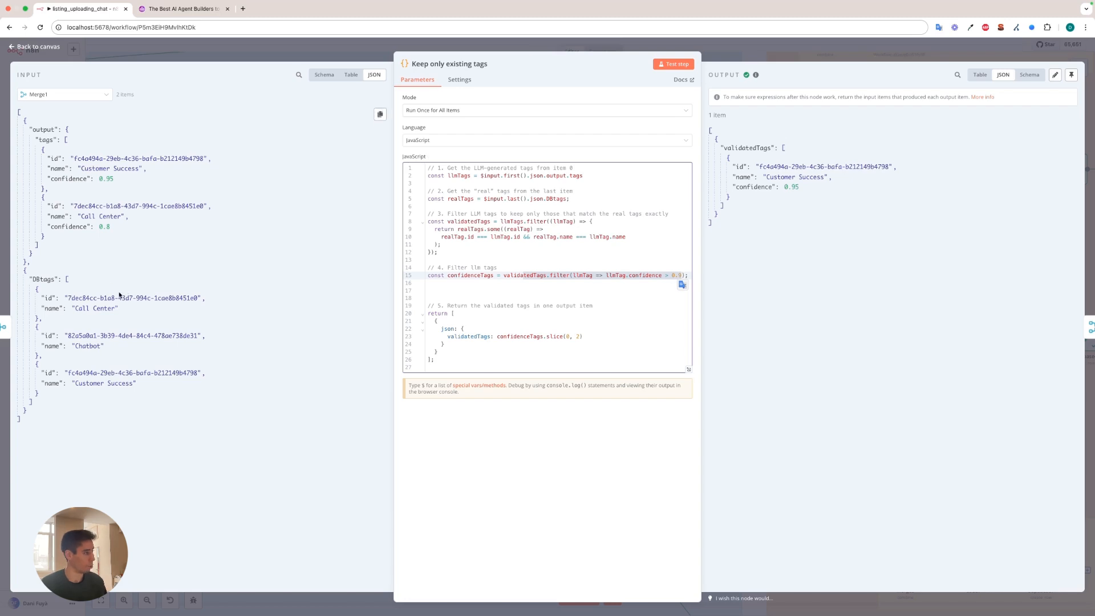
pyautogui.moveTo(127, 226); pyautogui.dragTo(40, 227)
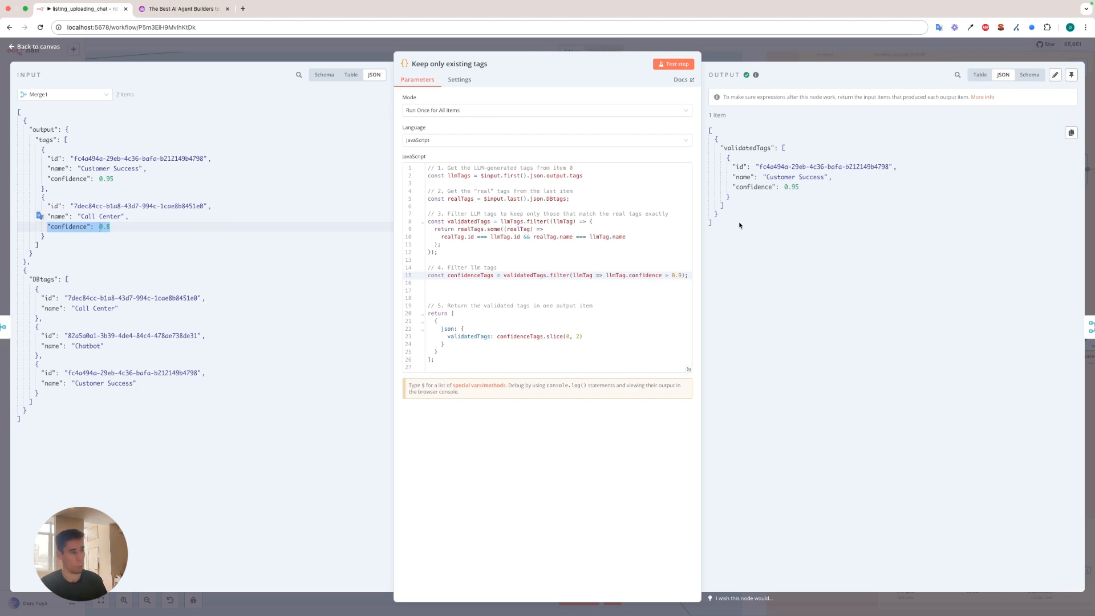
pyautogui.click(735, 50)
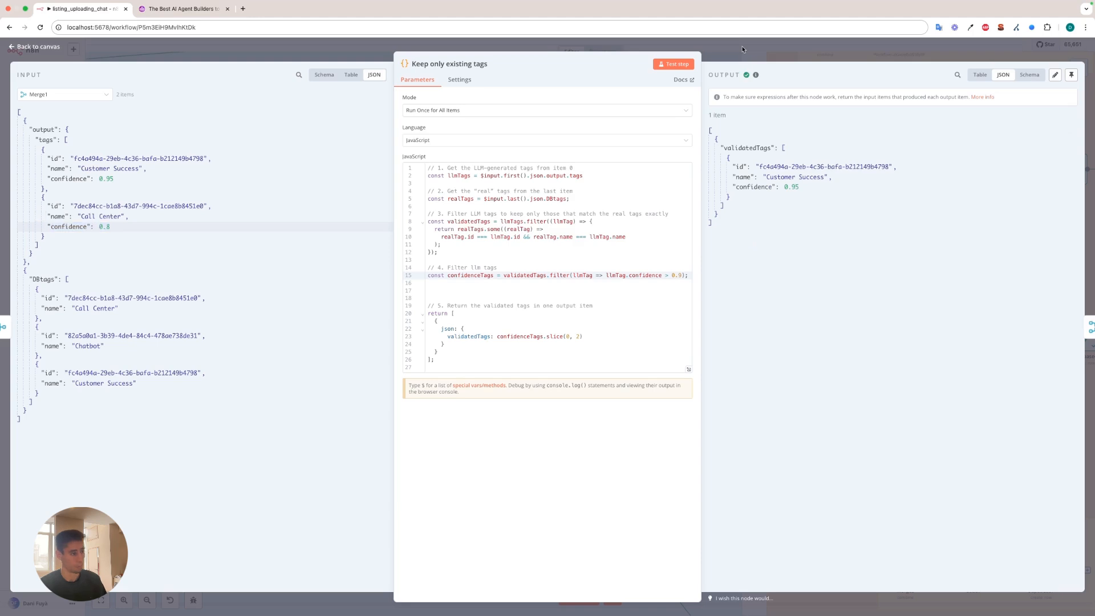
# Compare the Keep only existing tags code with the Keep only existing categories code, closing each node.
pyautogui.scroll(4, 666, 285)
pyautogui.doubleClick(665, 294)
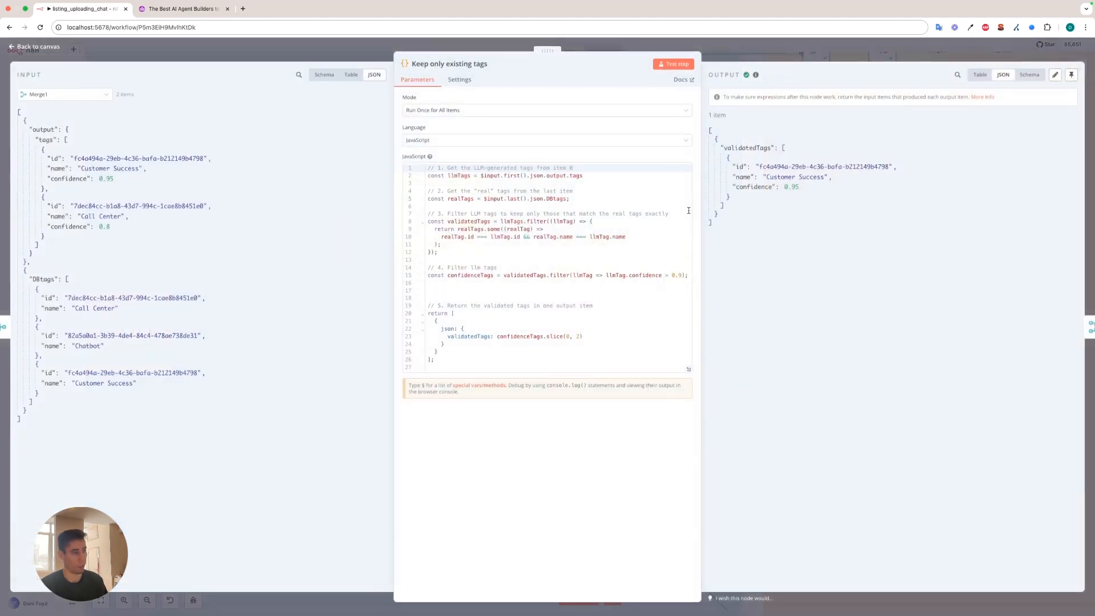
pyautogui.click(741, 53)
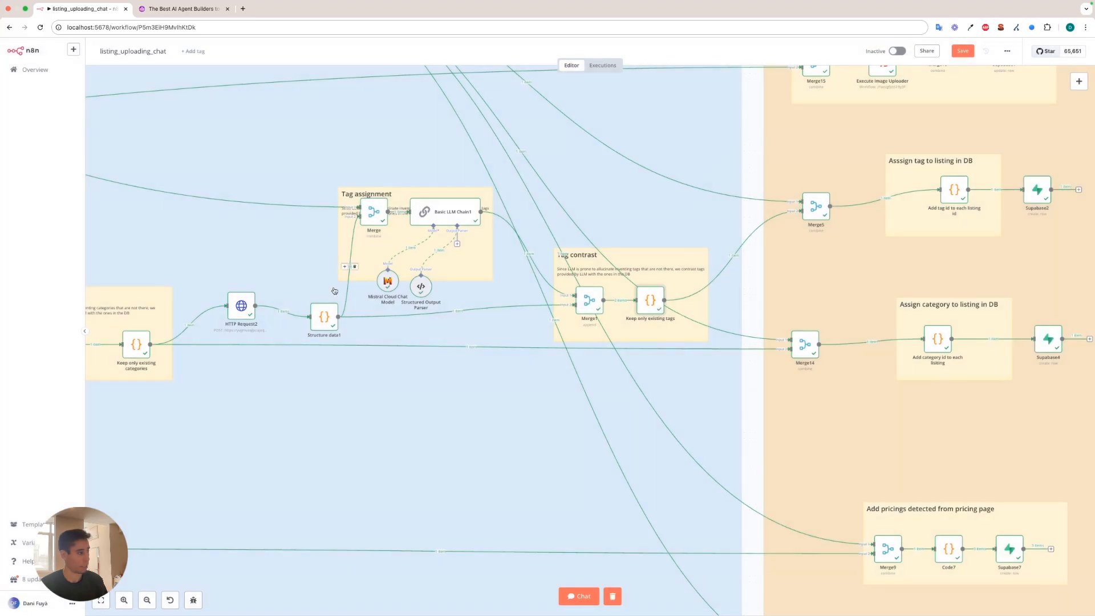
pyautogui.doubleClick(651, 294)
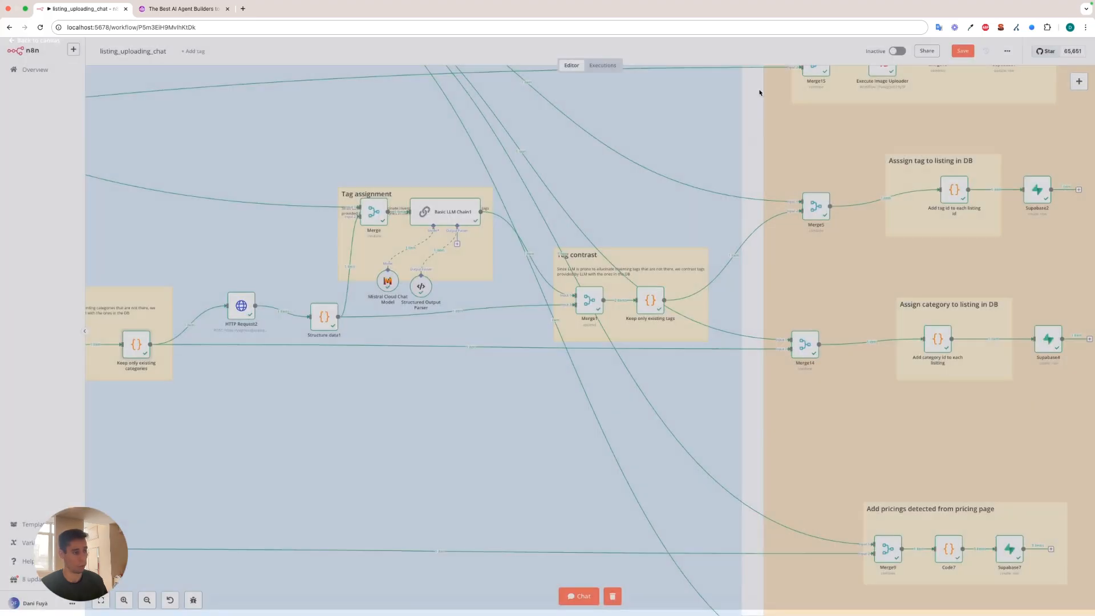
pyautogui.click(756, 57)
# Inspect Merge5 and trace its incoming connections from the created listing and the validated tags, closing the node.
pyautogui.scroll(3, 482, 358)
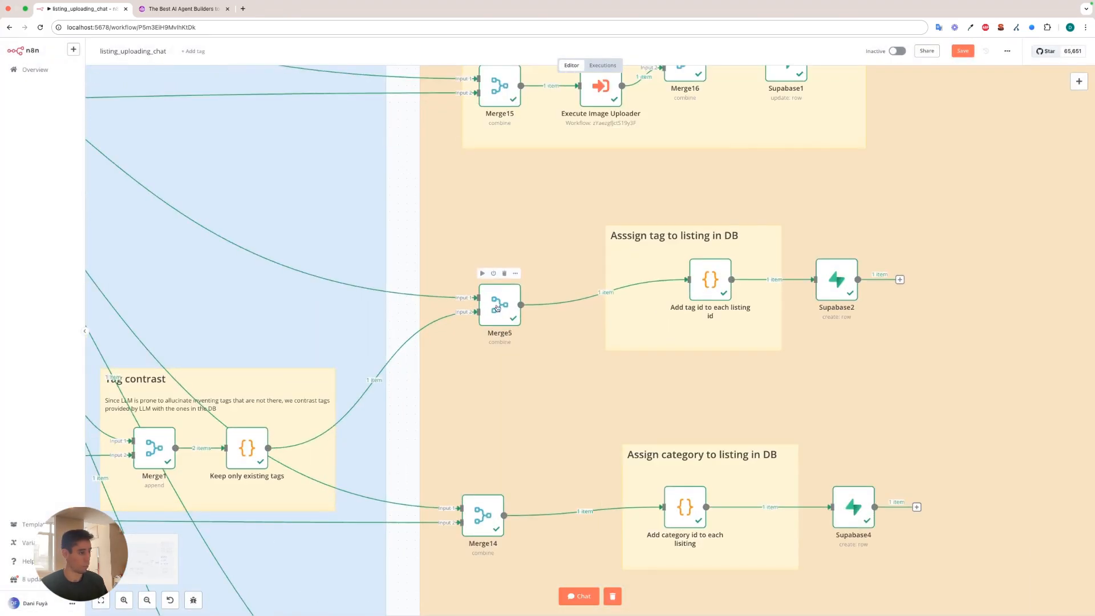
pyautogui.doubleClick(498, 308)
pyautogui.click(52, 48)
pyautogui.scroll(-5, 343, 274)
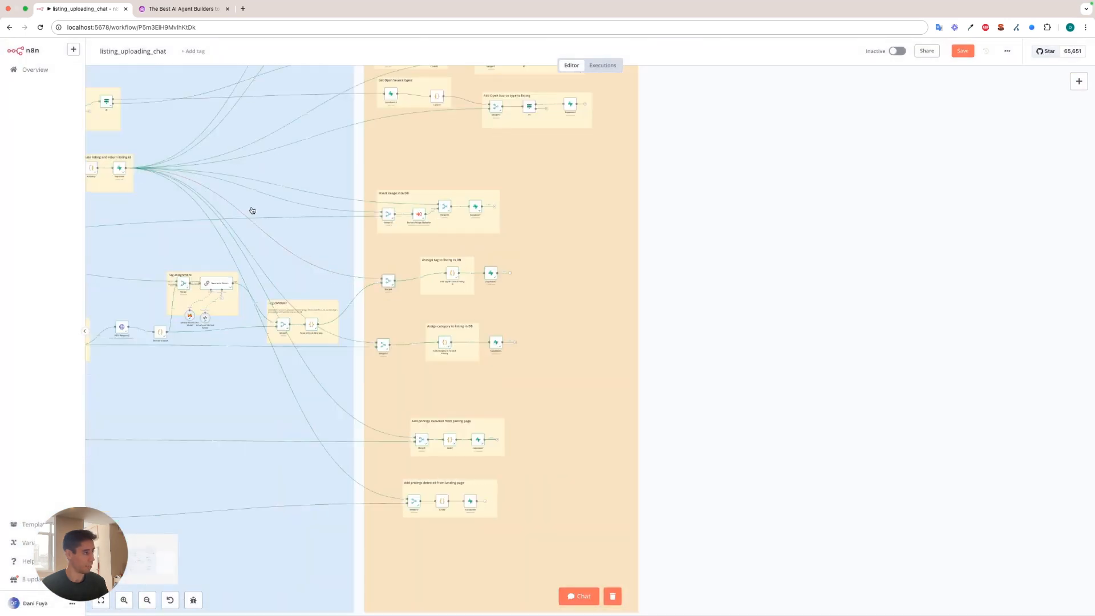
pyautogui.hscroll(-1, 249, 209)
pyautogui.scroll(2, 497, 302)
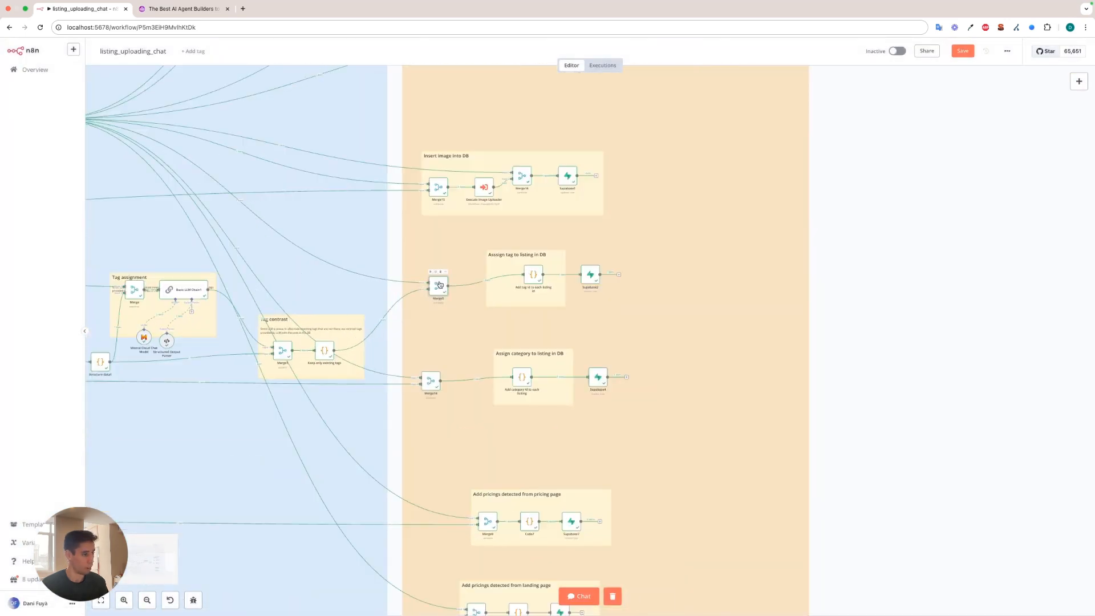
pyautogui.doubleClick(439, 285)
pyautogui.click(486, 48)
# Check the id and listing_id output of Add tag id to each listing id and Supabase2's row creation in listings_tags.
pyautogui.doubleClick(606, 289)
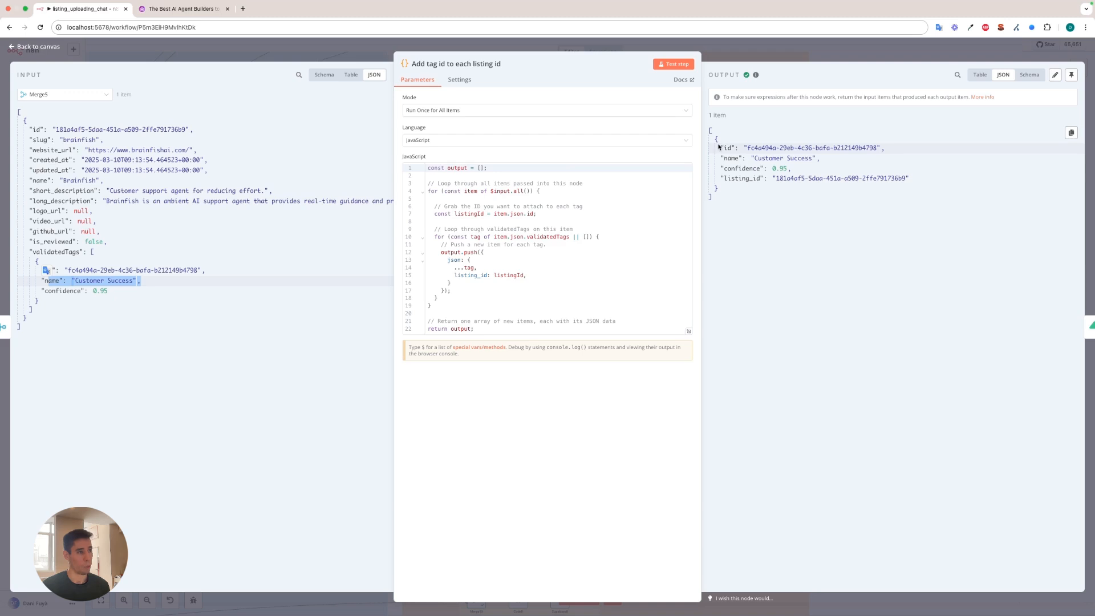
pyautogui.moveTo(719, 147); pyautogui.dragTo(892, 152)
pyautogui.moveTo(720, 179); pyautogui.dragTo(910, 183)
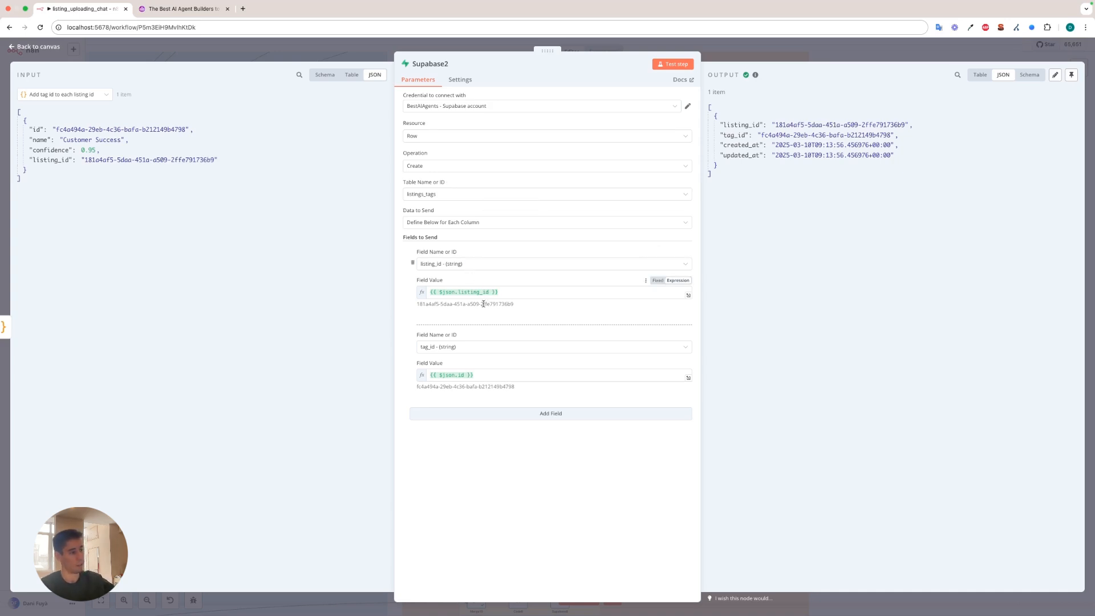
pyautogui.moveTo(416, 303); pyautogui.dragTo(491, 315)
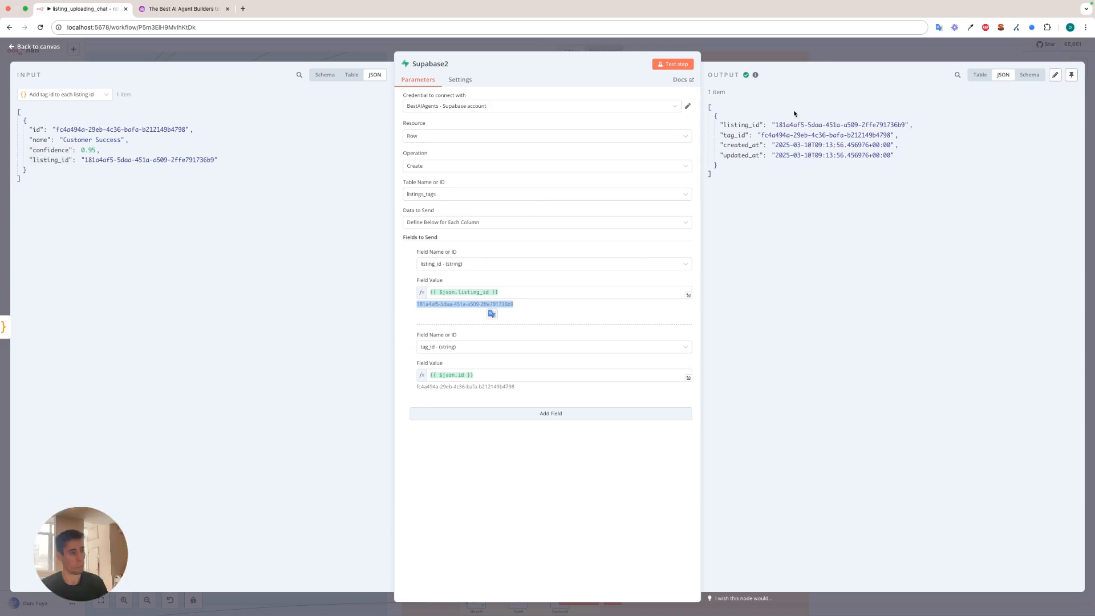
pyautogui.click(834, 54)
# Inspect the category assignment branch from Merge14 through Add category id to each lisiting to Supabase4's row creation in listings_categories, closing each node.
pyautogui.scroll(5, 433, 382)
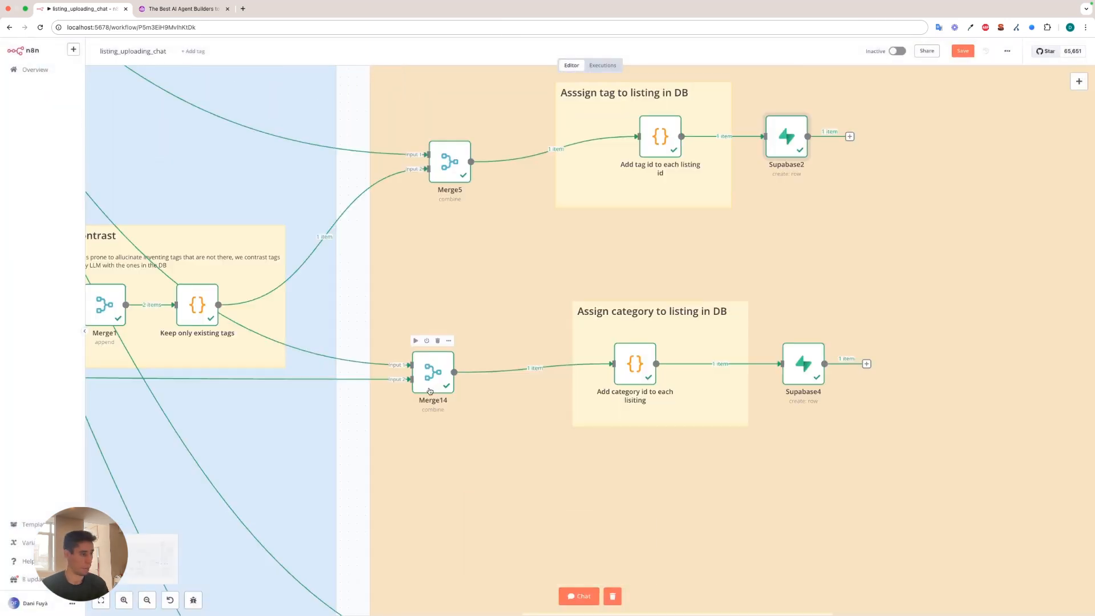
pyautogui.doubleClick(442, 385)
pyautogui.click(235, 49)
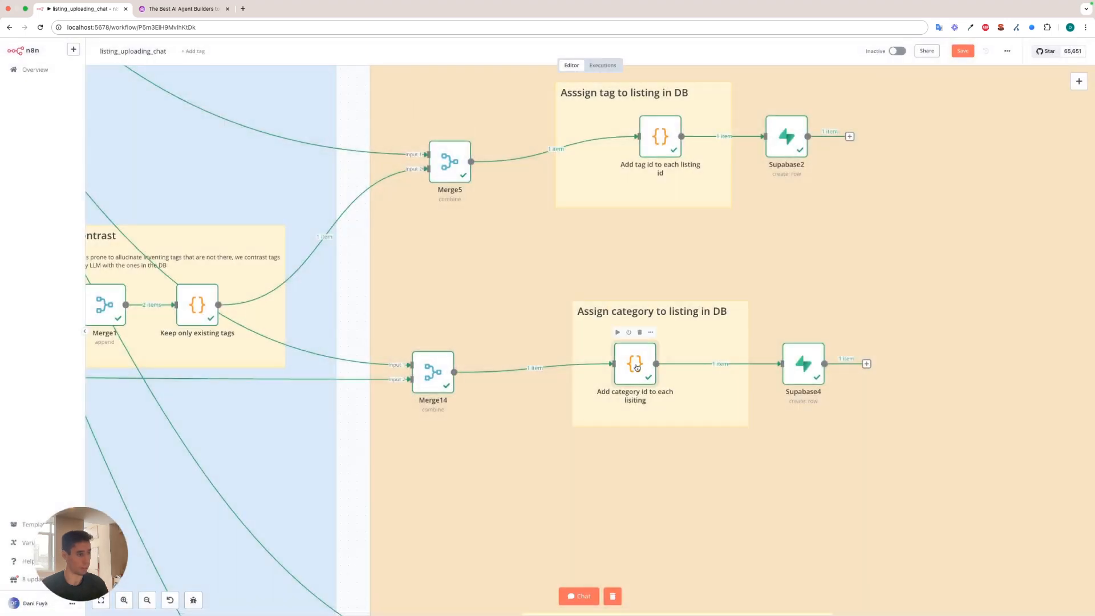
pyautogui.doubleClick(635, 364)
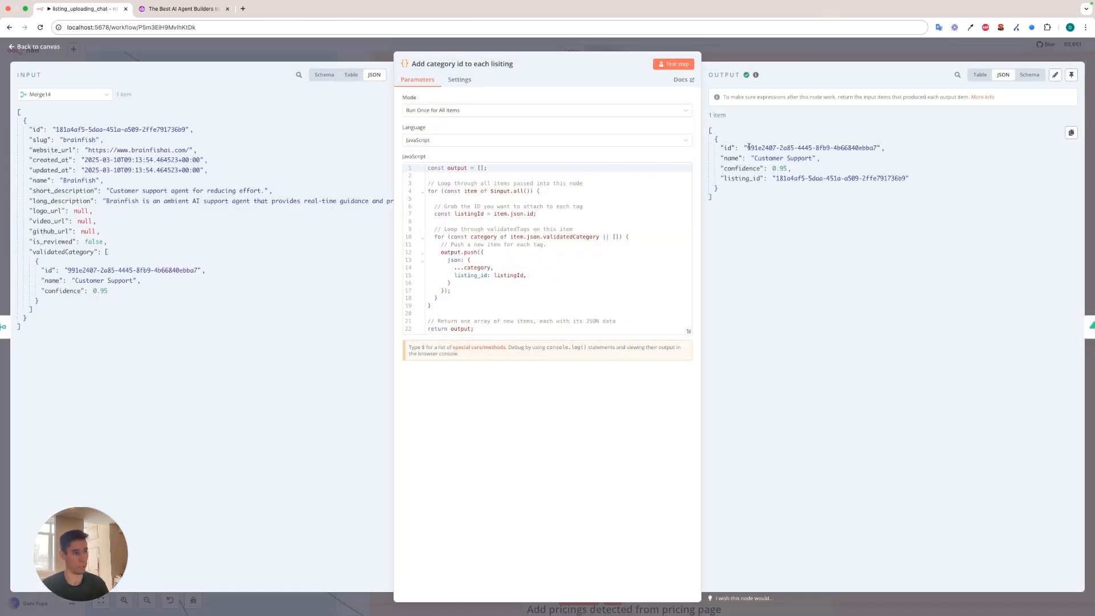
pyautogui.press('Escape')
pyautogui.doubleClick(809, 360)
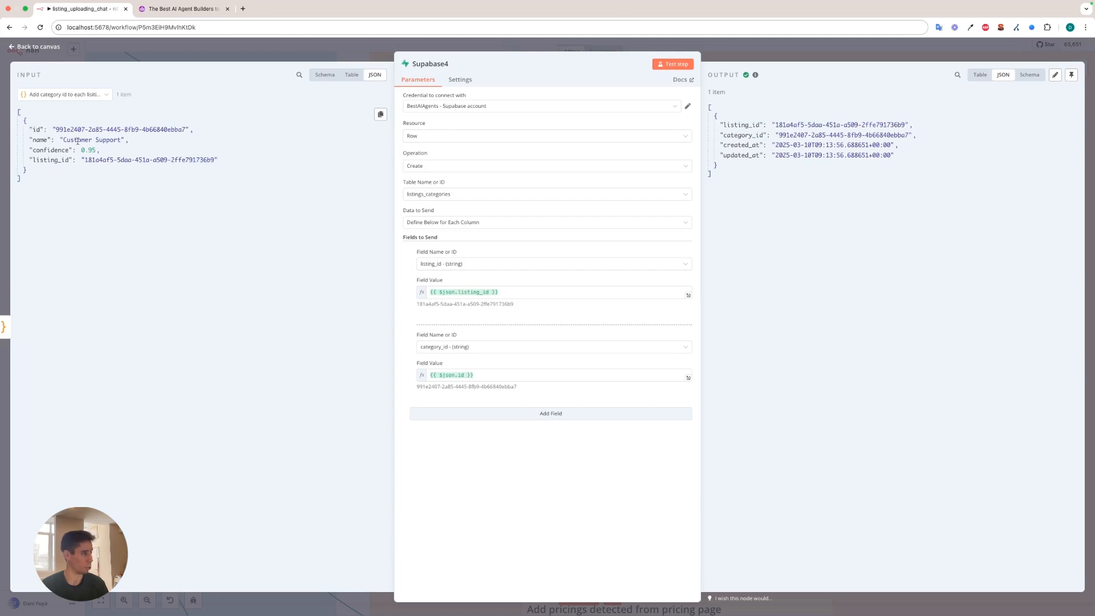
pyautogui.press('Escape')
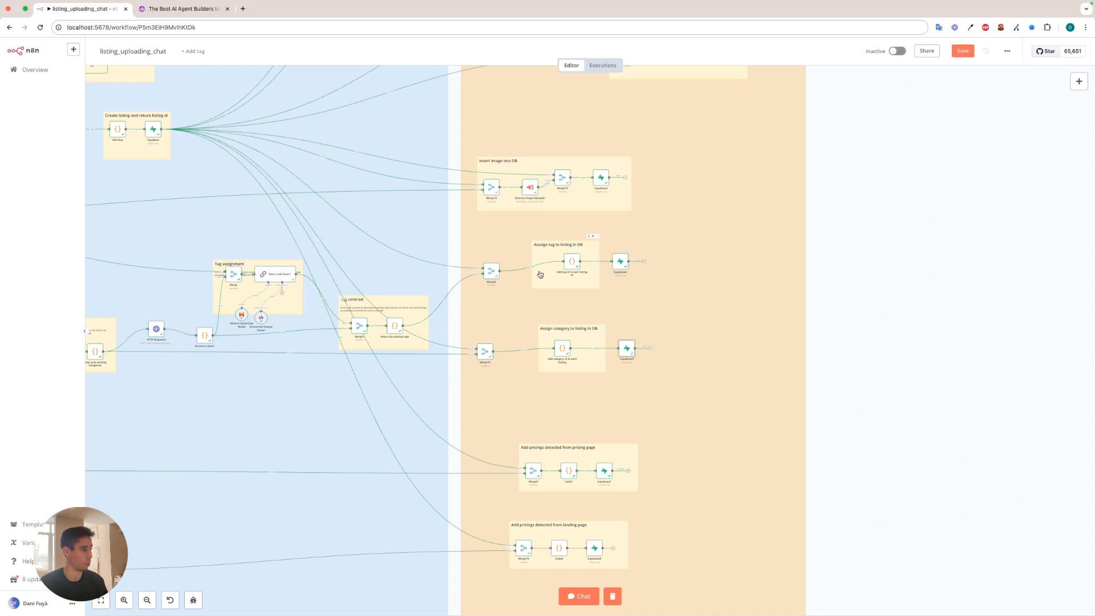
# Inspect the Insert image into DB group, leave listing_uploading_chat and open the Image Uploader to Supabase workflow.
pyautogui.scroll(2, 530, 288)
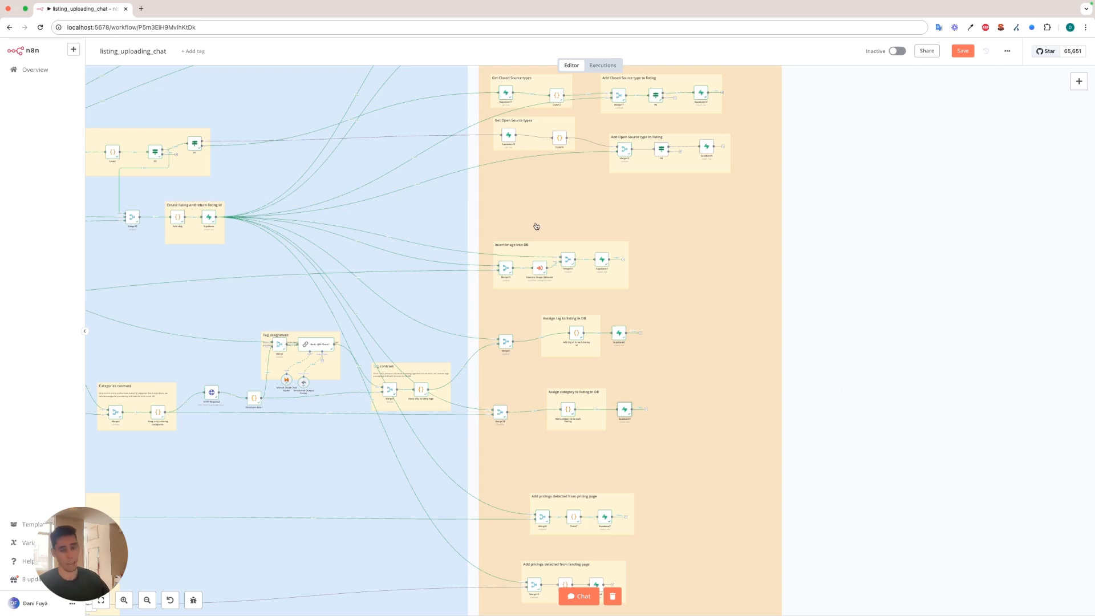
pyautogui.scroll(5, 502, 238)
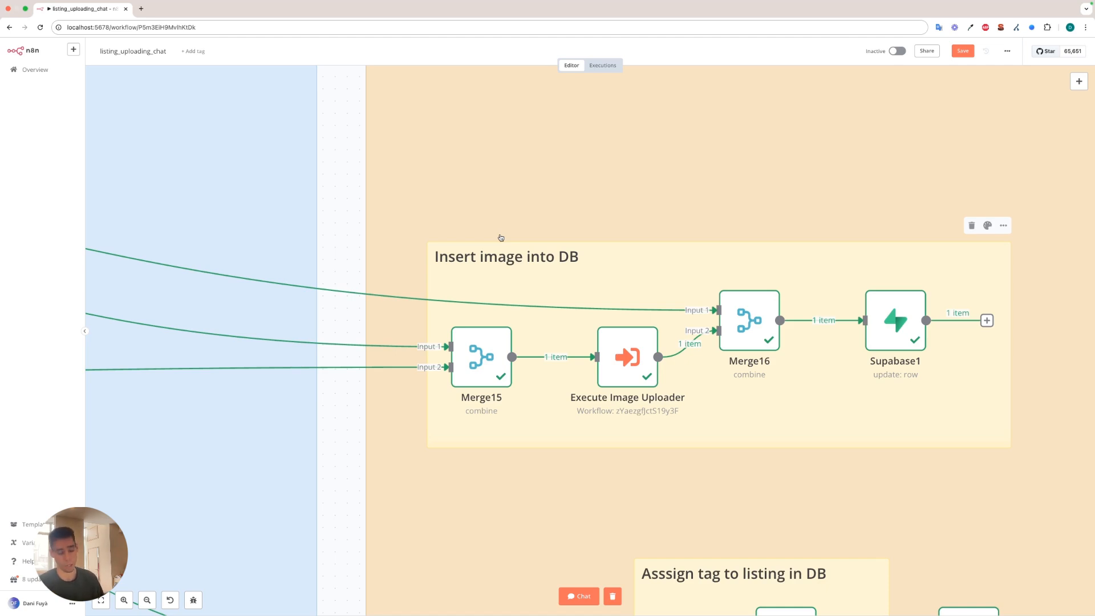
pyautogui.scroll(-1, 500, 238)
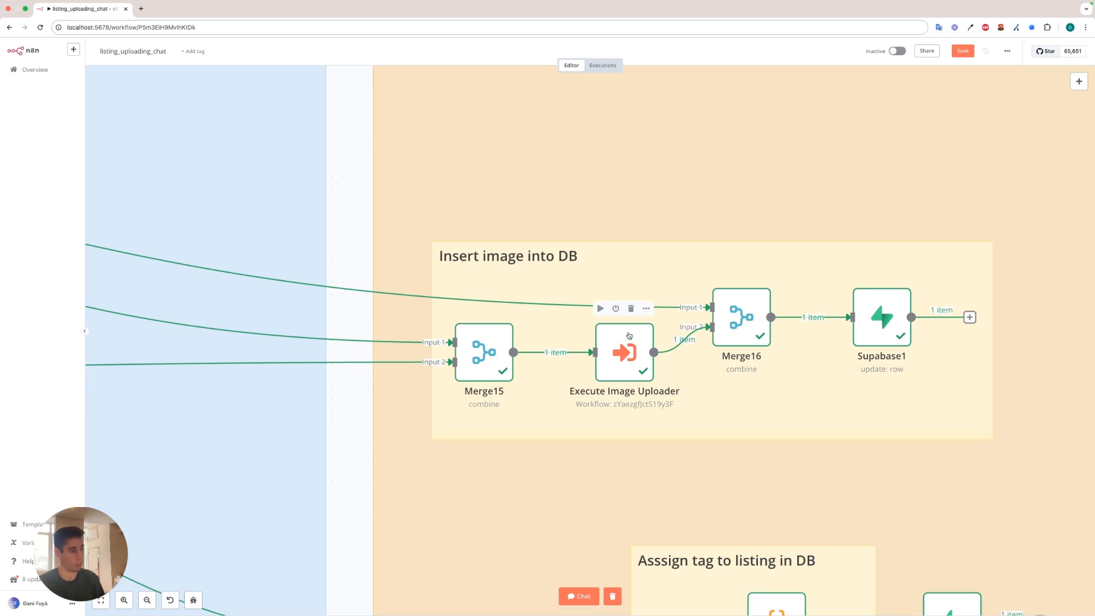
pyautogui.scroll(-2, 630, 335)
pyautogui.click(49, 70)
pyautogui.click(619, 344)
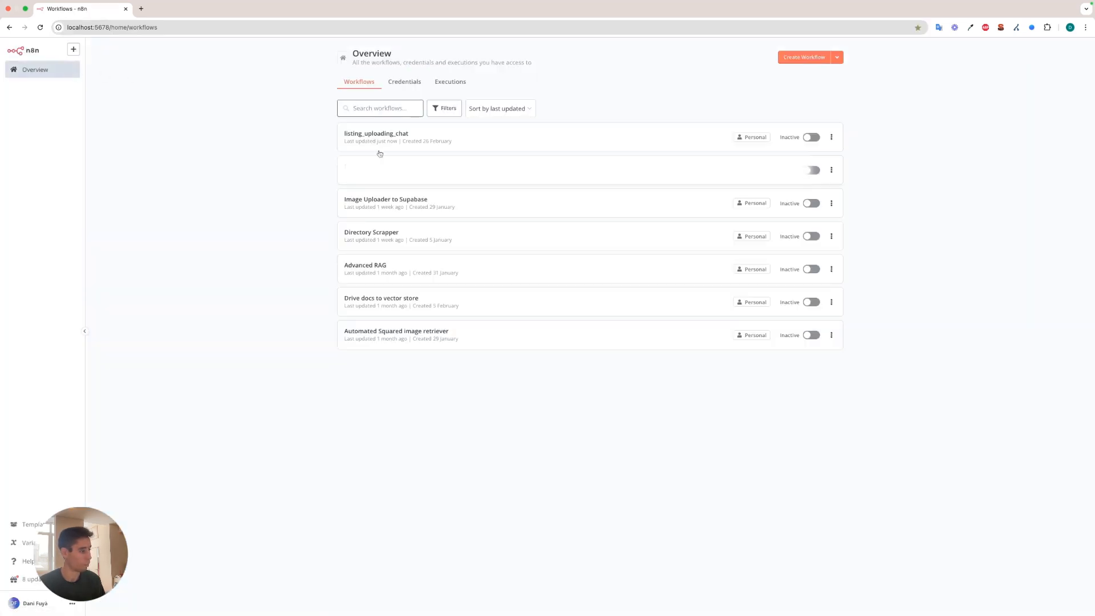
pyautogui.click(385, 198)
# Check the pinned data of Execute Workflow Trigger, and test HTTP Request1 to download the image from img_url.
pyautogui.doubleClick(273, 274)
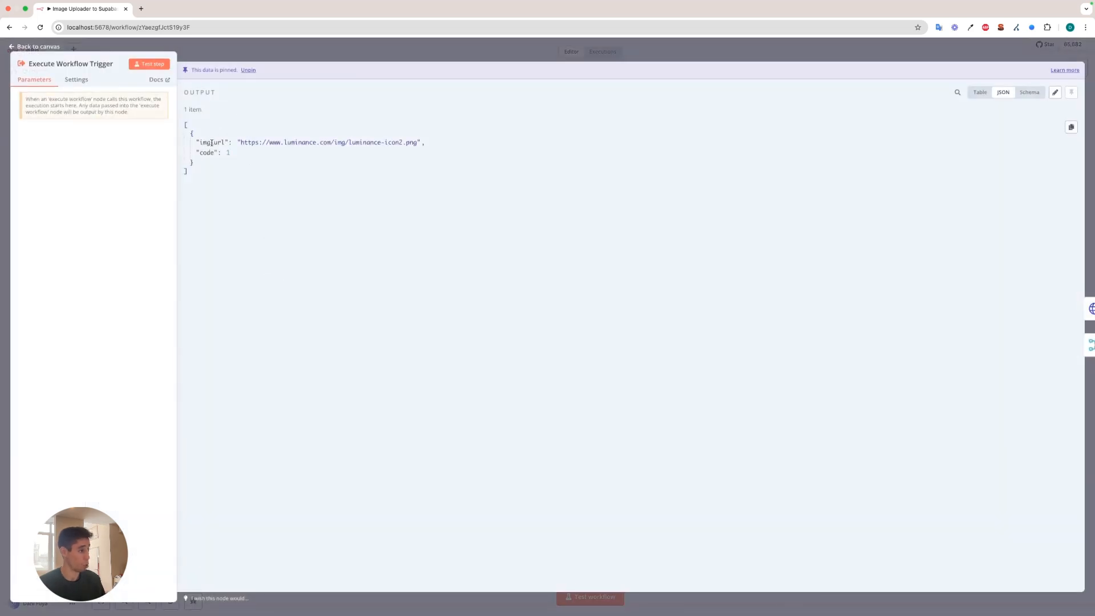
pyautogui.click(267, 47)
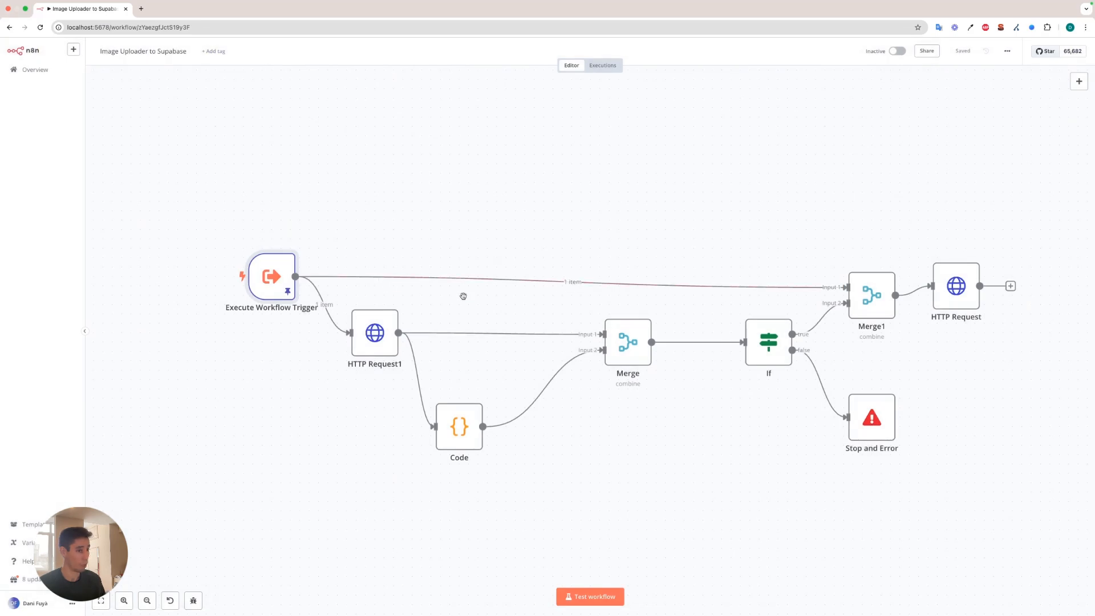
pyautogui.doubleClick(377, 335)
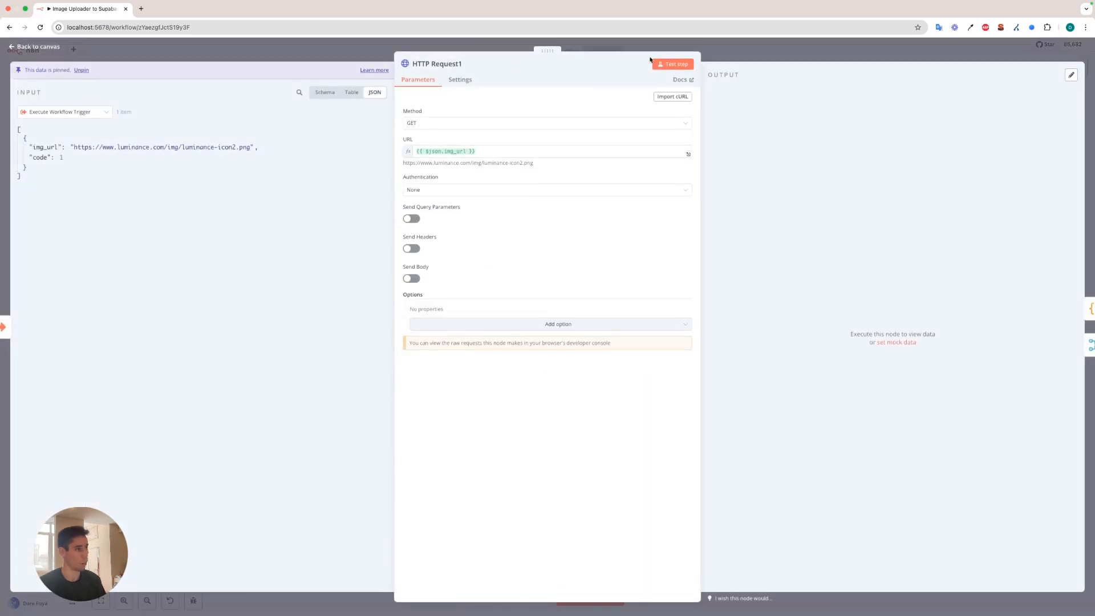
pyautogui.click(673, 64)
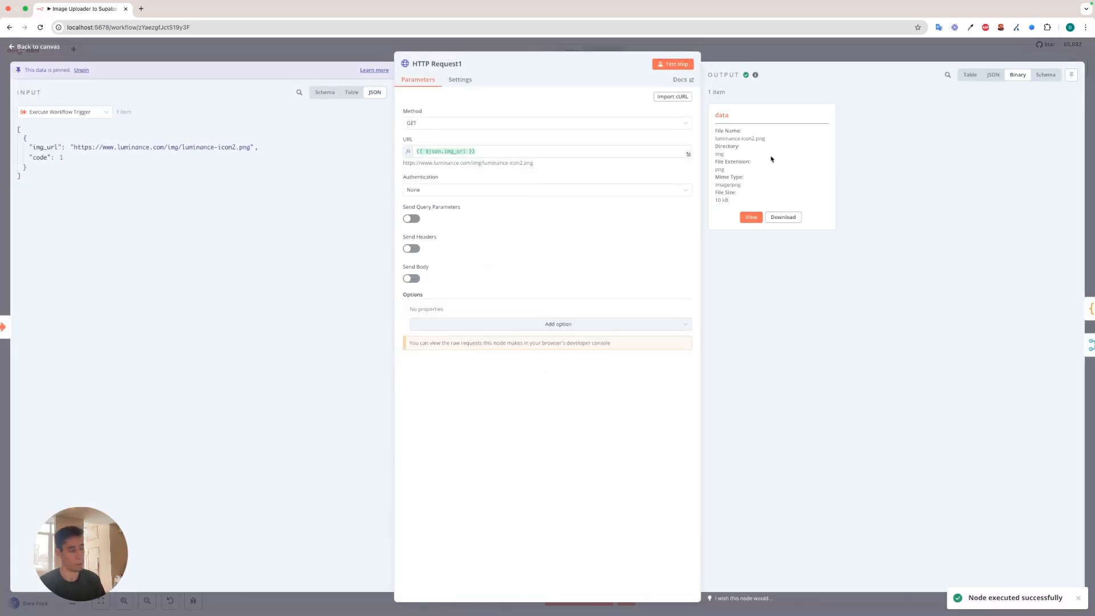
# View the img_url image luminance-icon2.png in a new tab, return to HTTP Request1's binary output and close the node.
pyautogui.click(141, 9)
pyautogui.write('https://www.luminance.com/img/luminance-icon2.png')
pyautogui.press('Return')
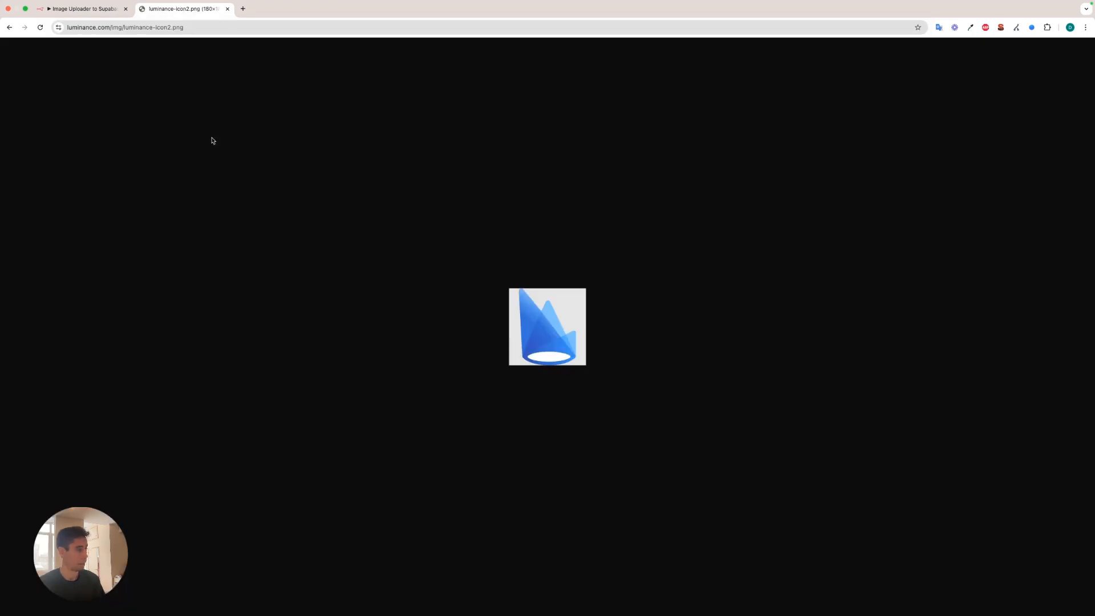
pyautogui.click(122, 10)
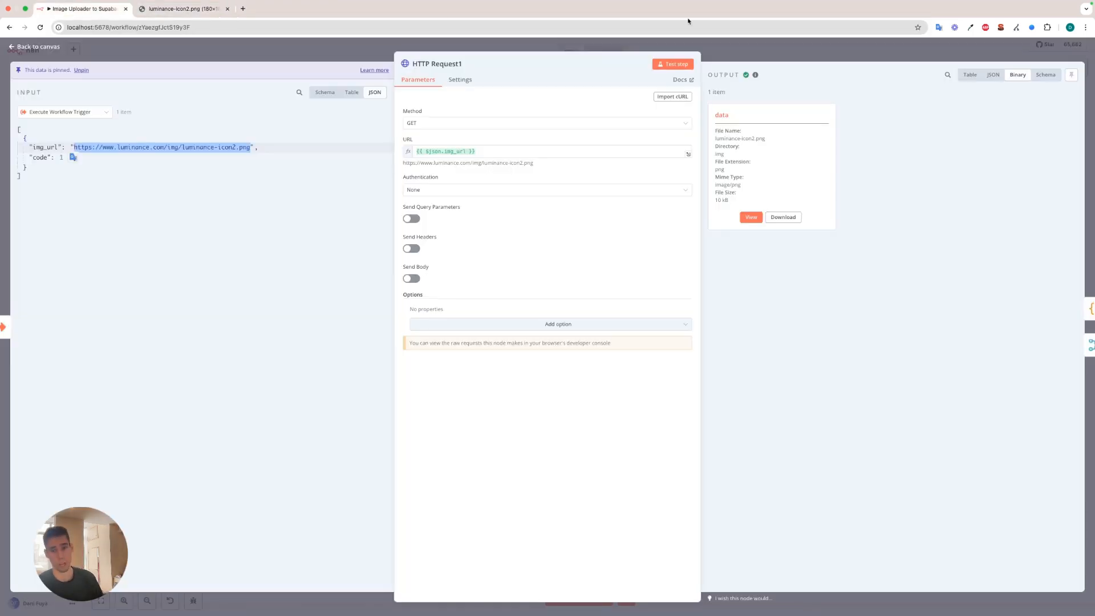
pyautogui.click(767, 59)
pyautogui.doubleClick(696, 169)
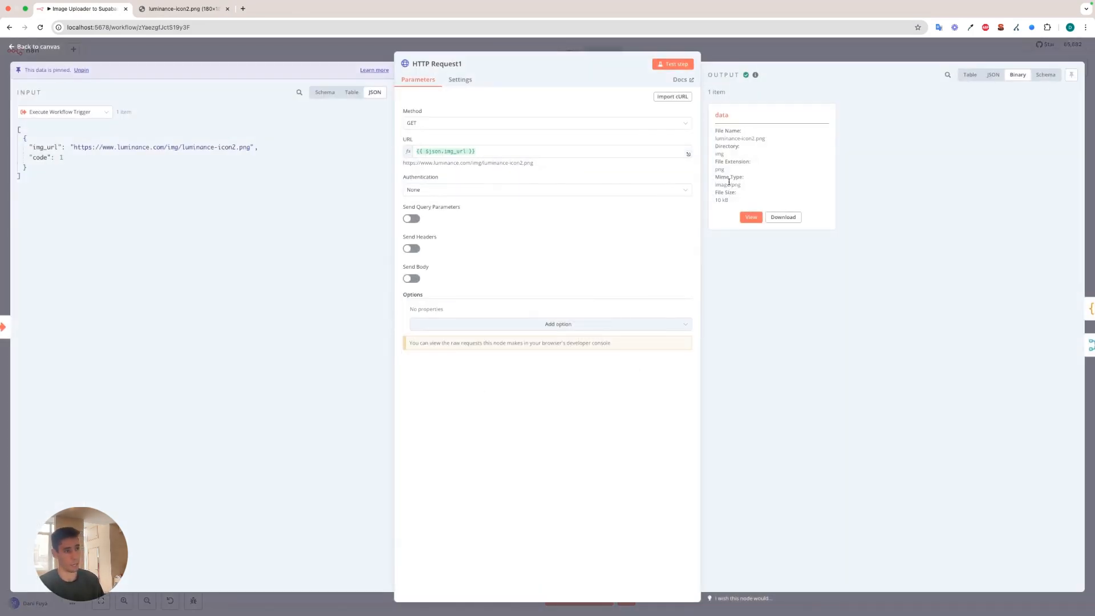
pyautogui.press('Escape')
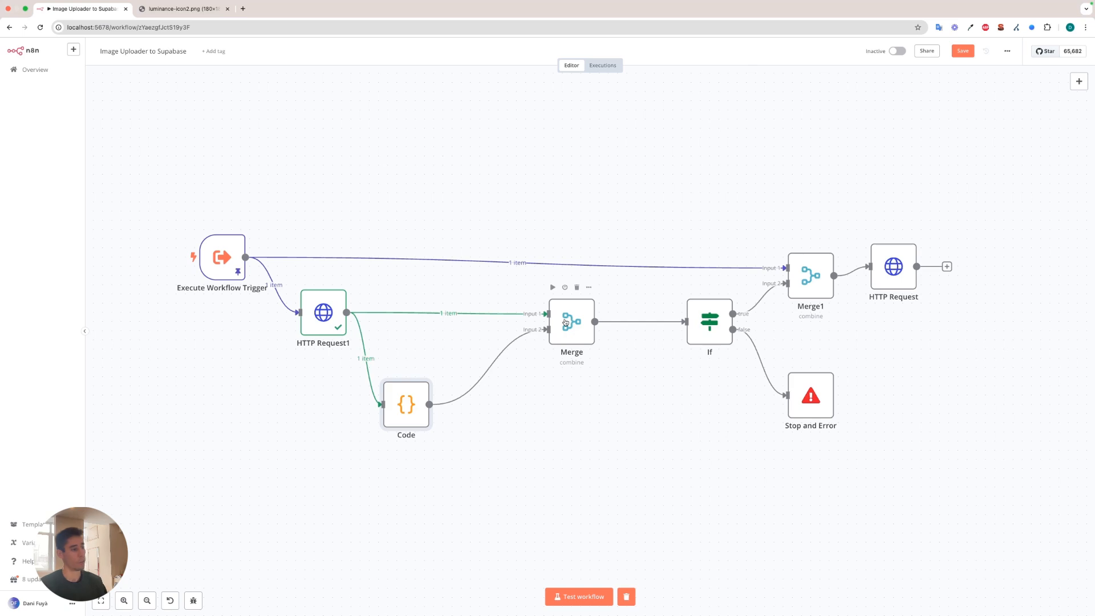
# Review the Code node's image dimension and size script, run Merge and view its output as JSON, closing each node.
pyautogui.doubleClick(404, 402)
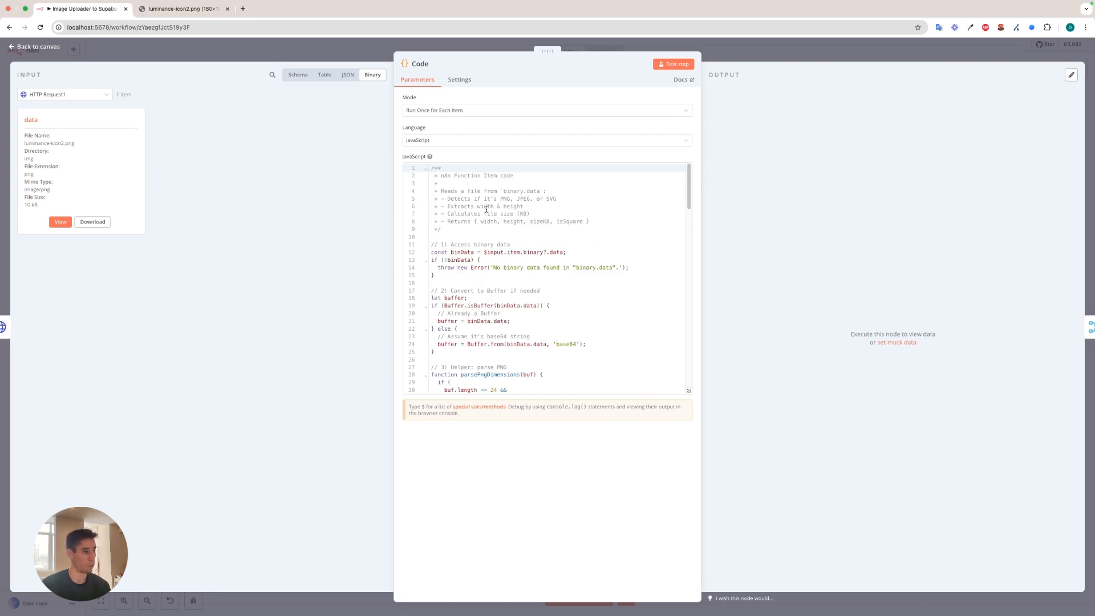
pyautogui.click(306, 53)
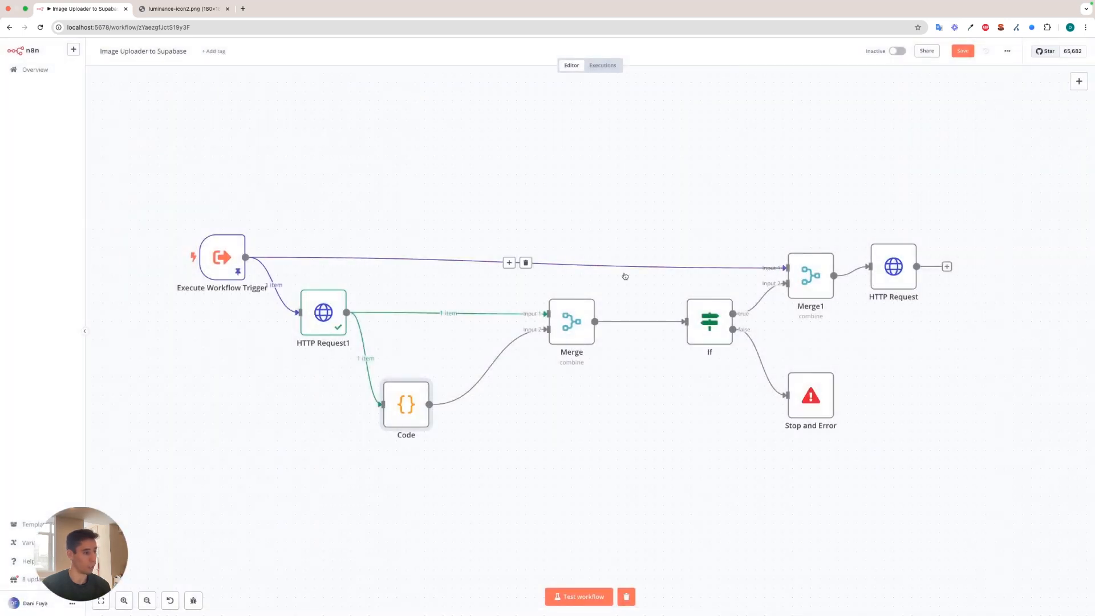
pyautogui.doubleClick(564, 324)
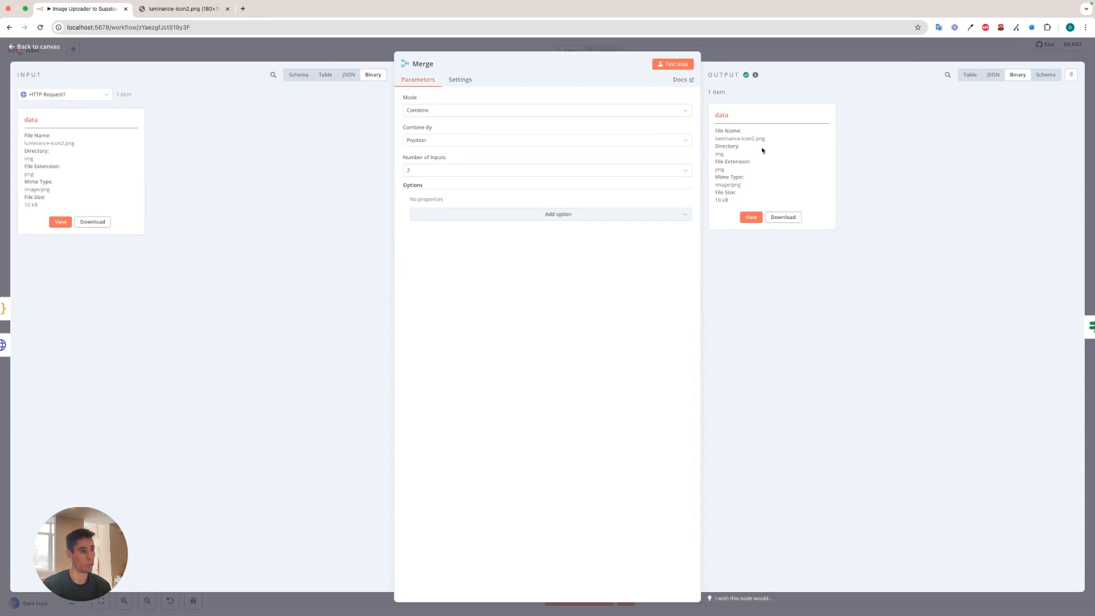
pyautogui.click(970, 75)
pyautogui.click(992, 75)
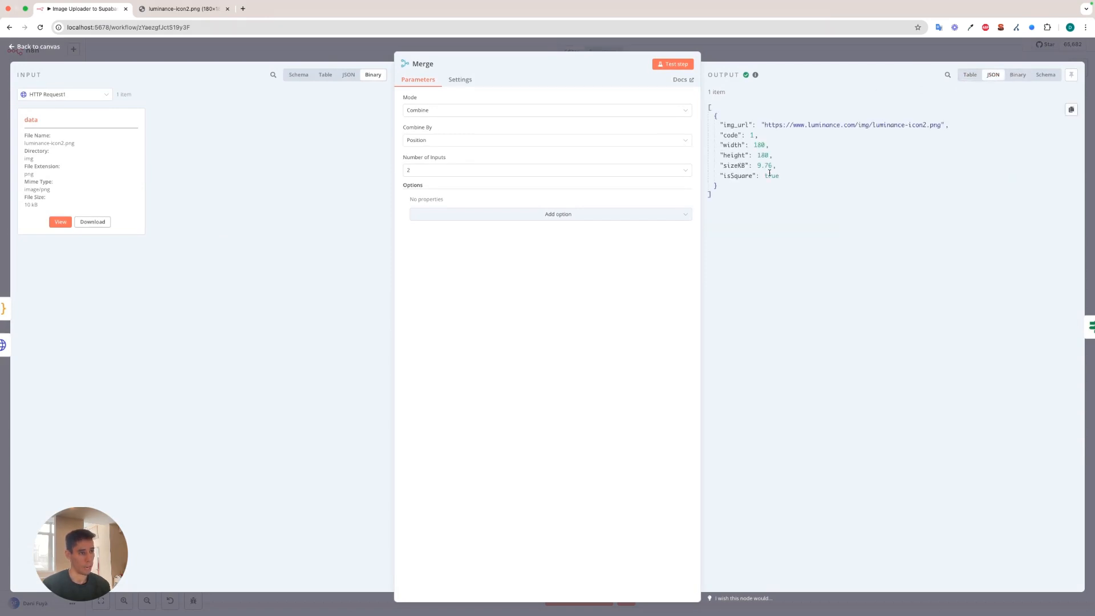
pyautogui.press('Escape')
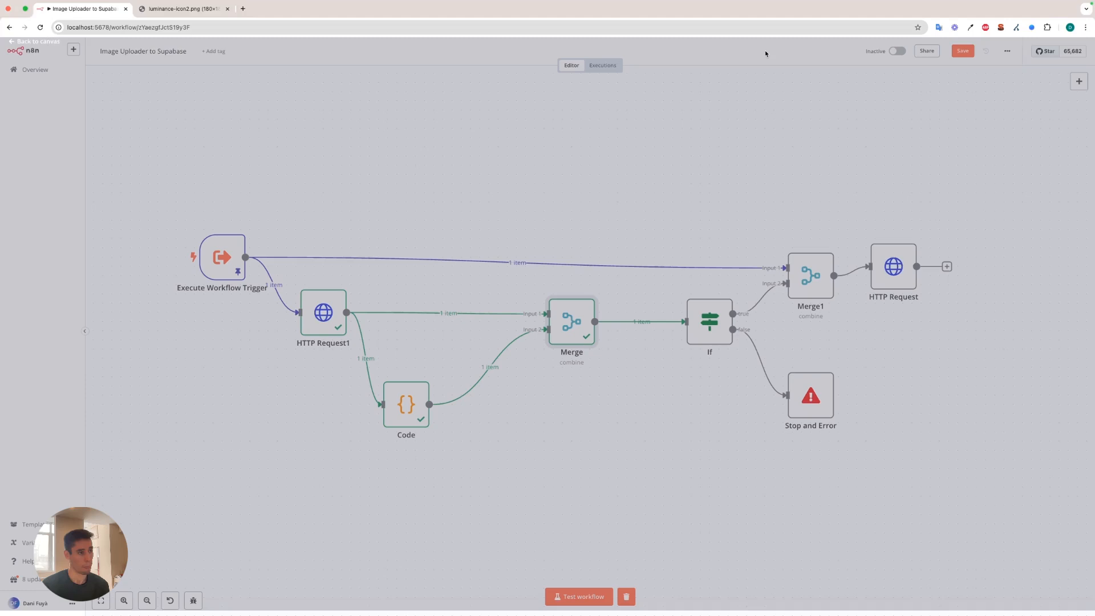
# Check the If node's isSquare and sizeKB conditions and the Stop and Error node's message, closing each node.
pyautogui.doubleClick(710, 327)
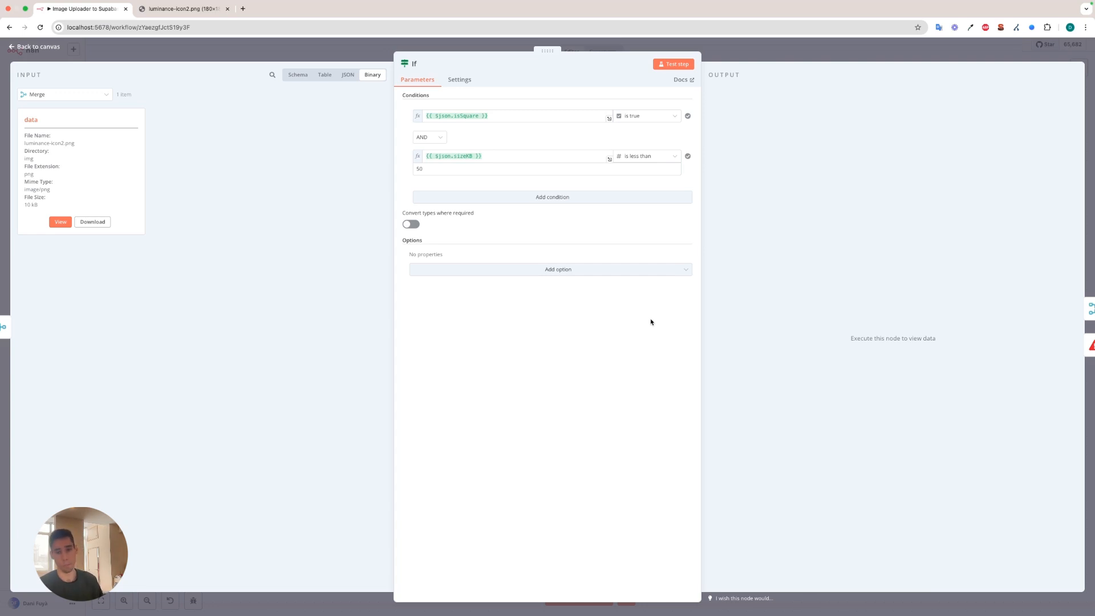
pyautogui.click(734, 53)
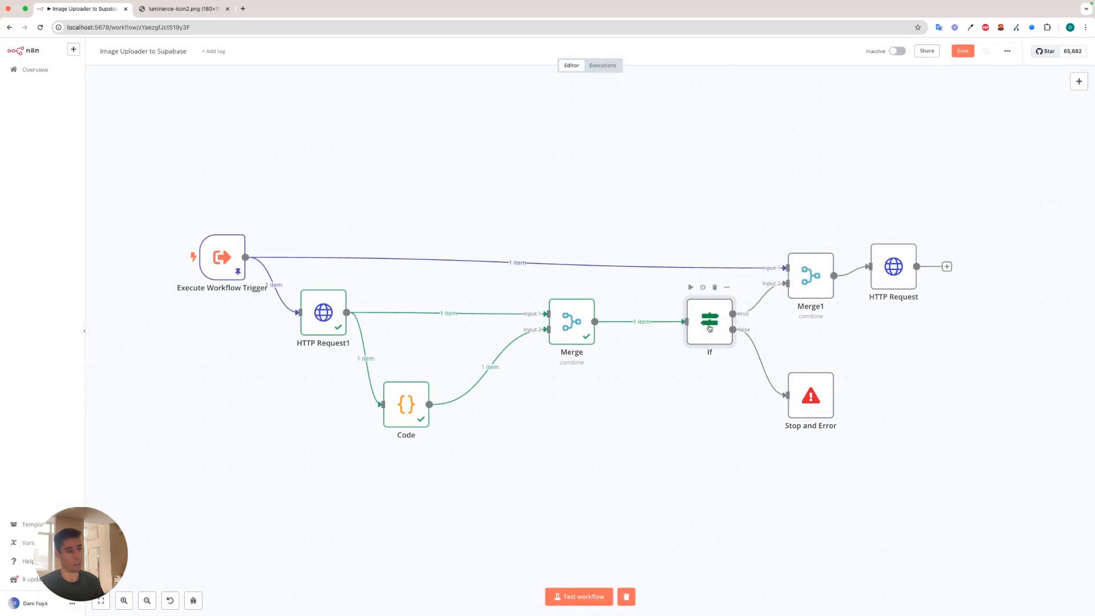
pyautogui.doubleClick(815, 403)
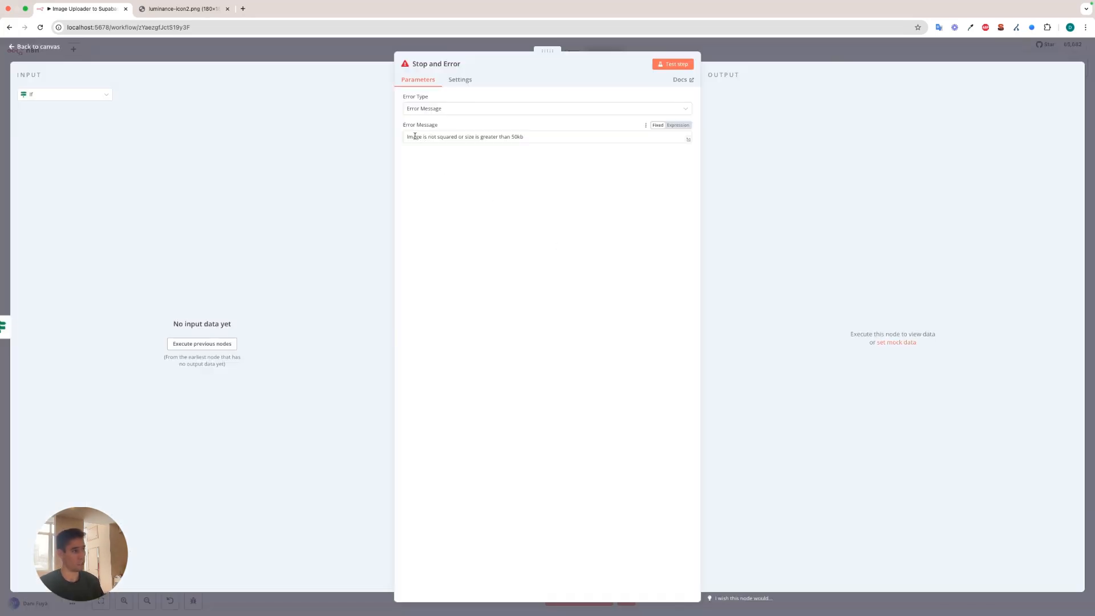
pyautogui.click(497, 43)
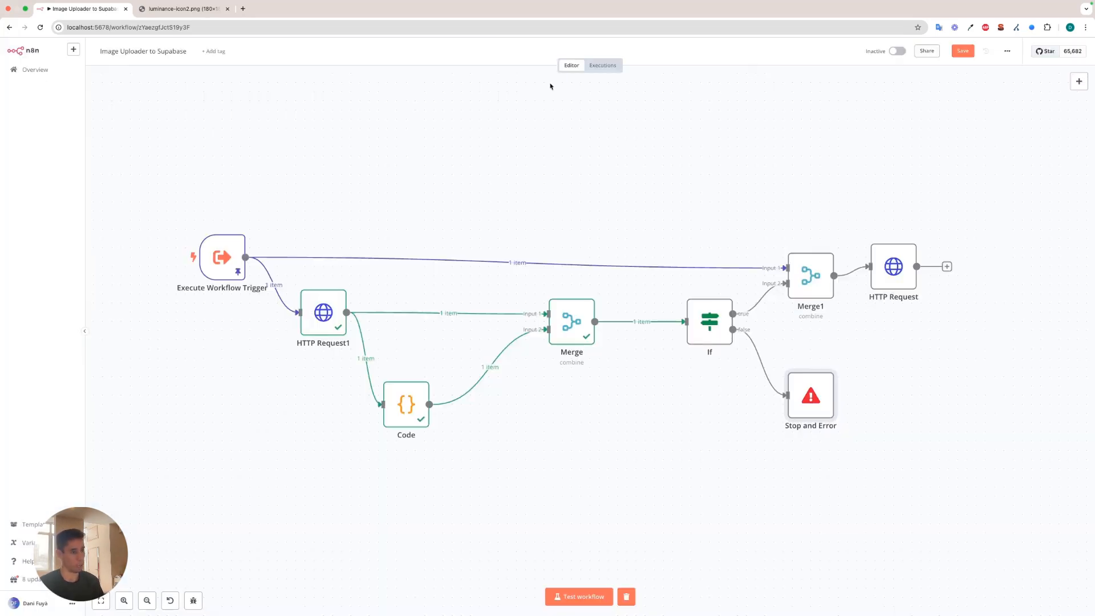
# Run Merge1, and review the HTTP Request node's Supabase storage URL, credentials, headers and binary body settings, closing each node.
pyautogui.doubleClick(810, 276)
pyautogui.click(488, 46)
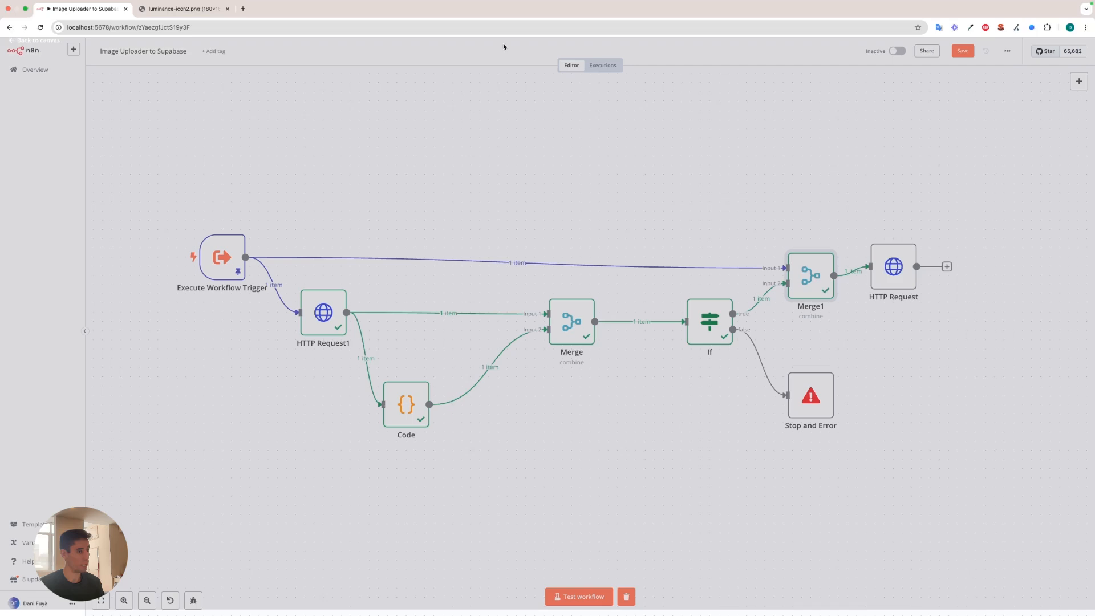
pyautogui.doubleClick(909, 270)
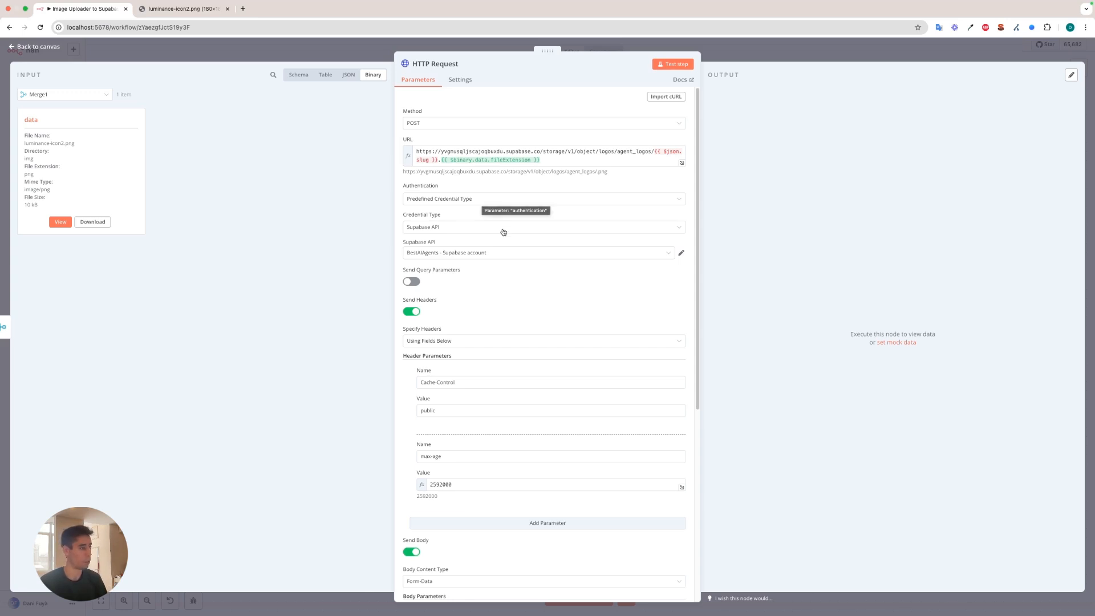
pyautogui.scroll(-2, 507, 234)
pyautogui.scroll(-2, 507, 234)
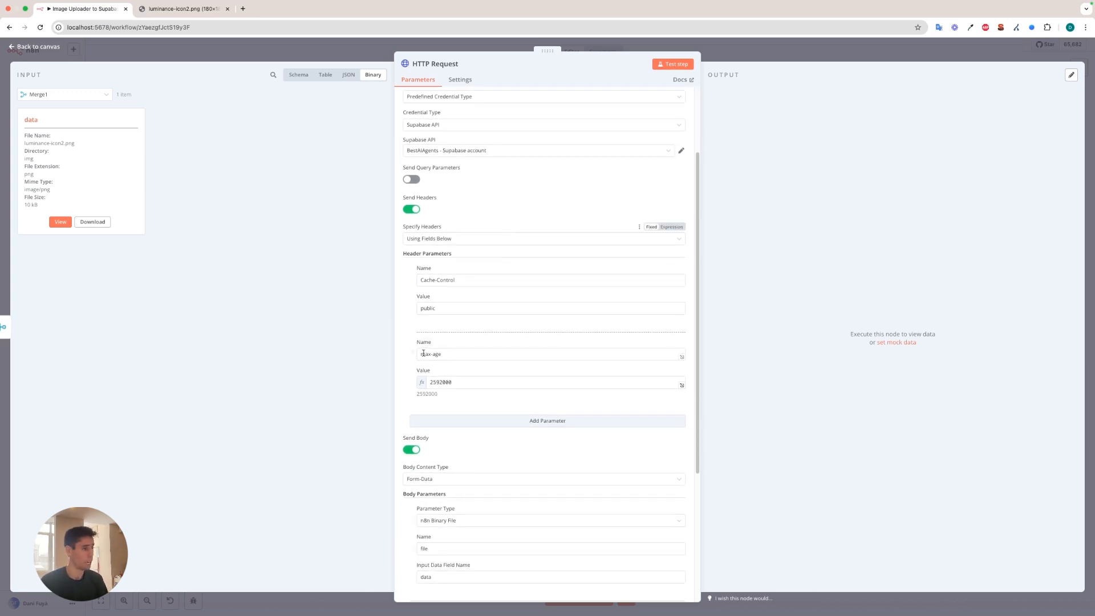
pyautogui.scroll(-7, 497, 302)
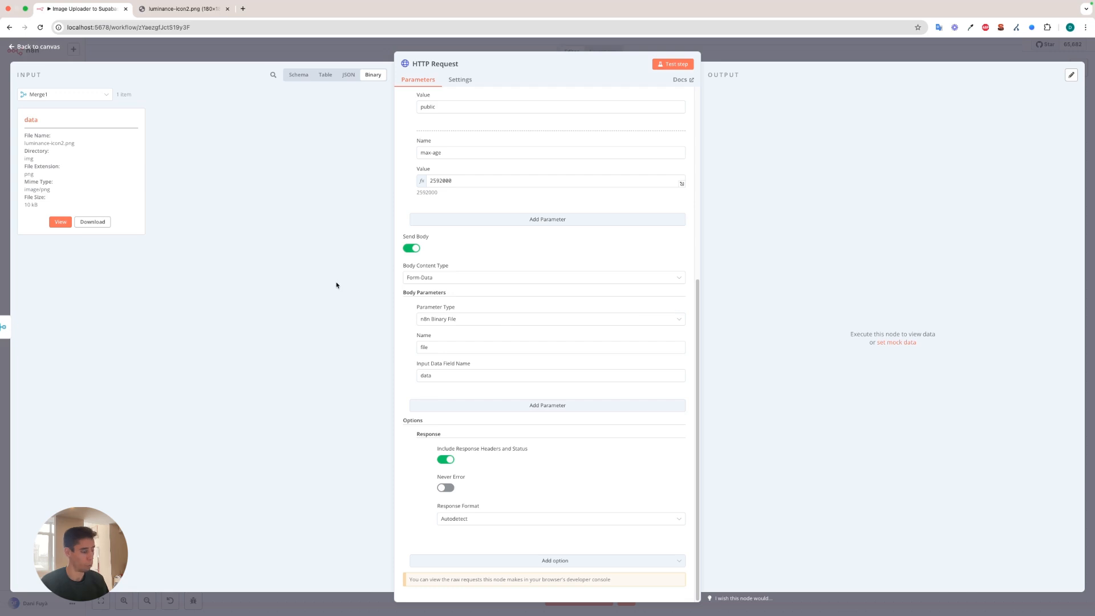
pyautogui.click(345, 54)
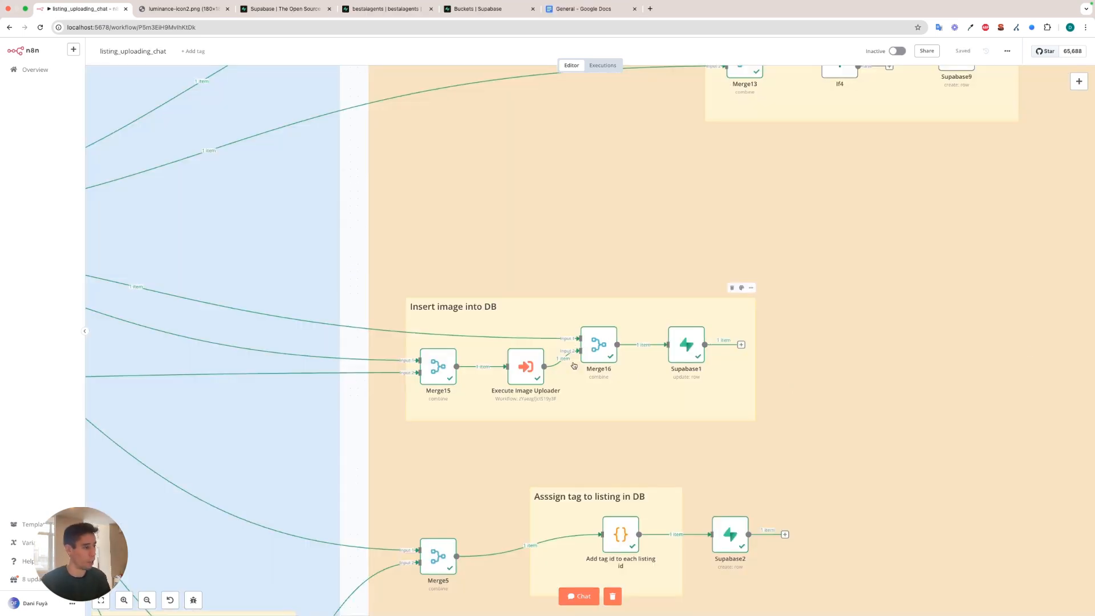
# Examine Merge15's combined output in listing_uploading_chat, highlighting the listing fields and img_url, and close the node.
pyautogui.scroll(1, 552, 365)
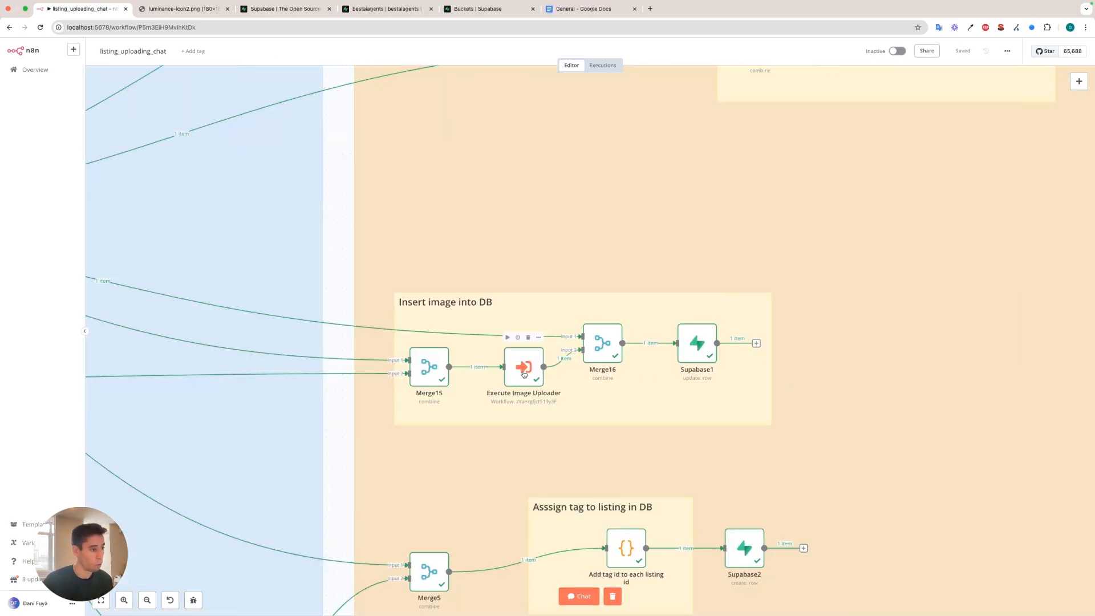
pyautogui.scroll(-5, 516, 368)
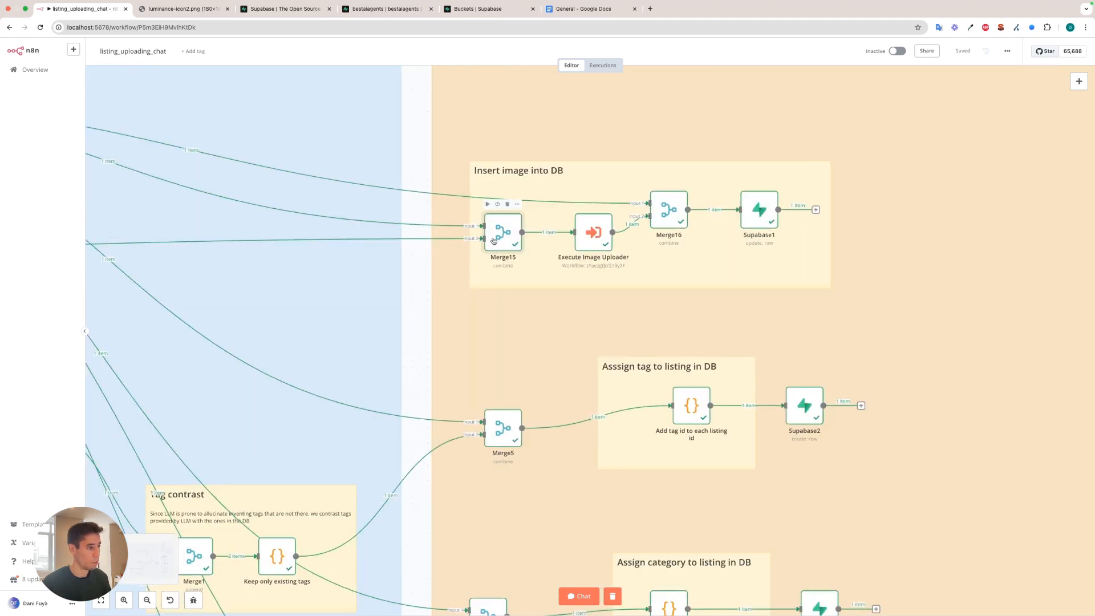
pyautogui.doubleClick(494, 241)
pyautogui.moveTo(722, 124); pyautogui.dragTo(797, 263)
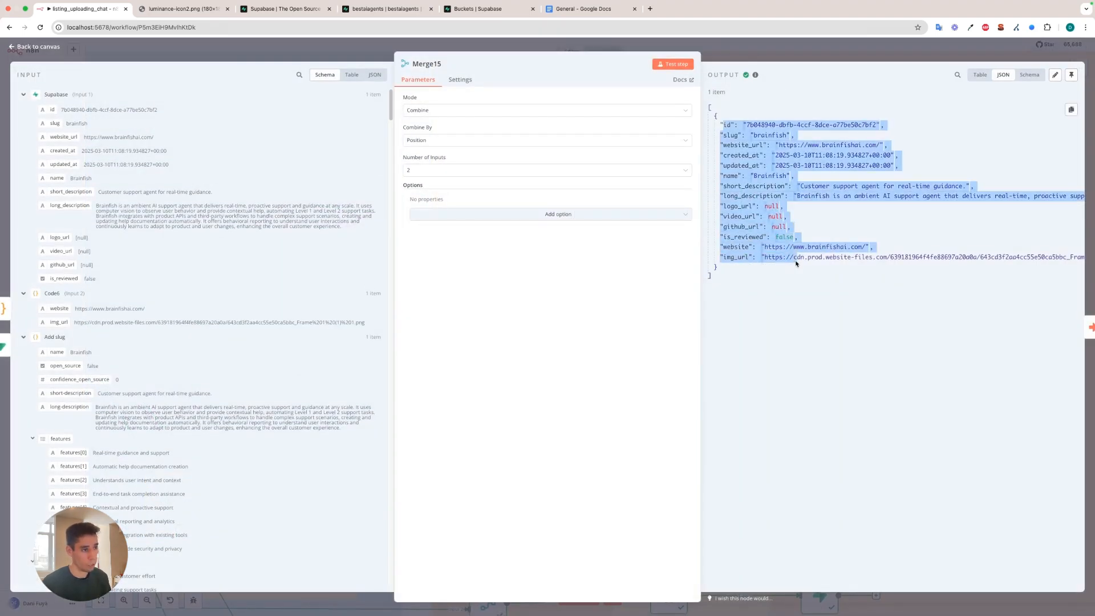
pyautogui.click(767, 265)
pyautogui.doubleClick(735, 256)
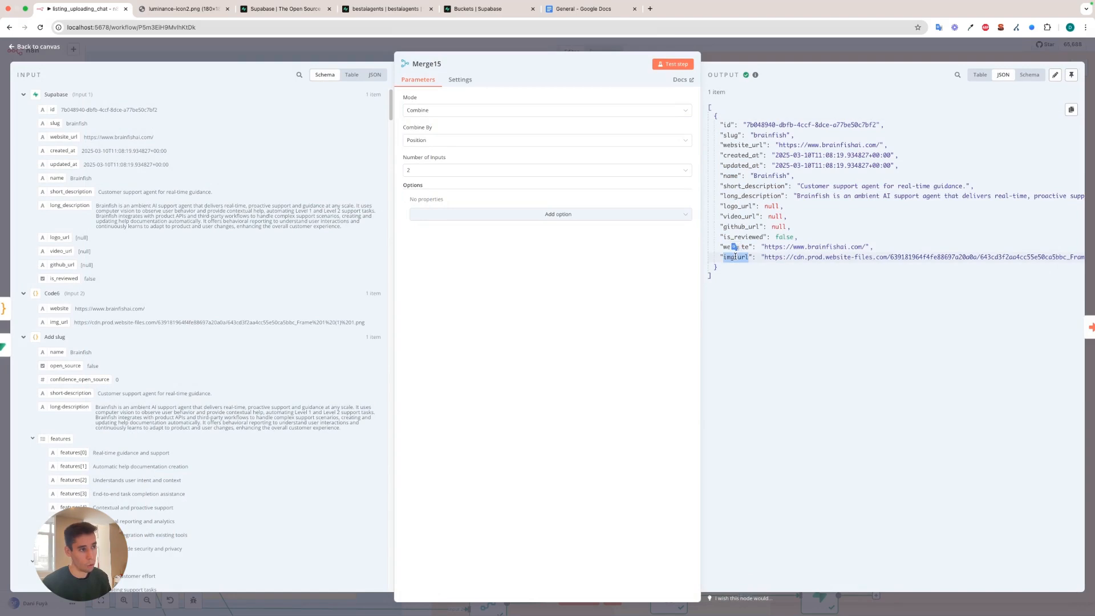
pyautogui.tripleClick(735, 256)
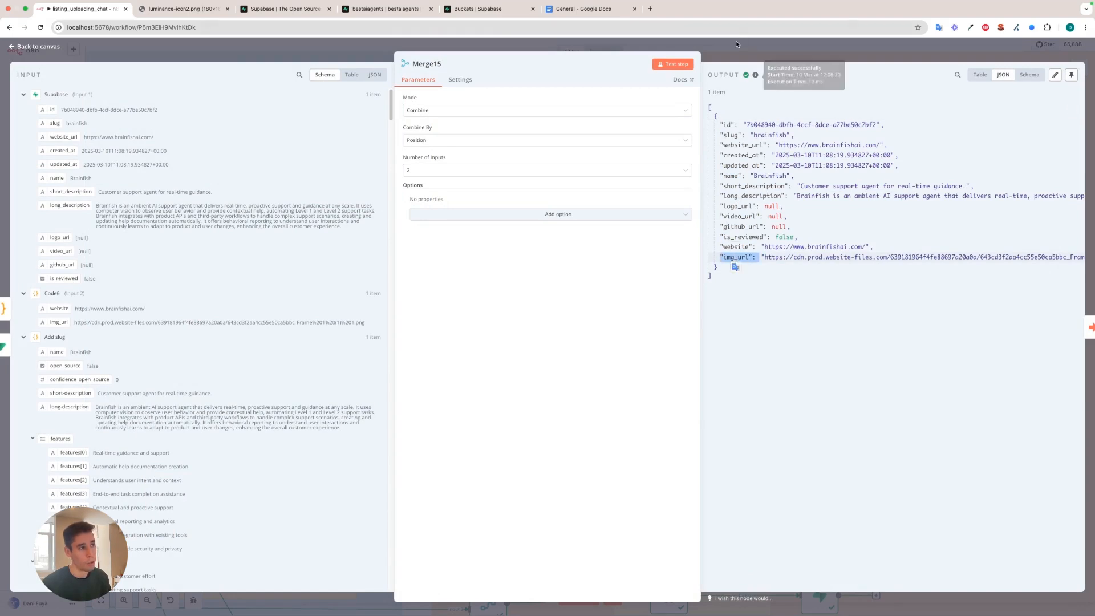
pyautogui.press('Escape')
# Highlight the listing id in Merge15's output, close the node, and open Execute Image Uploader to view its output.
pyautogui.moveTo(596, 238)
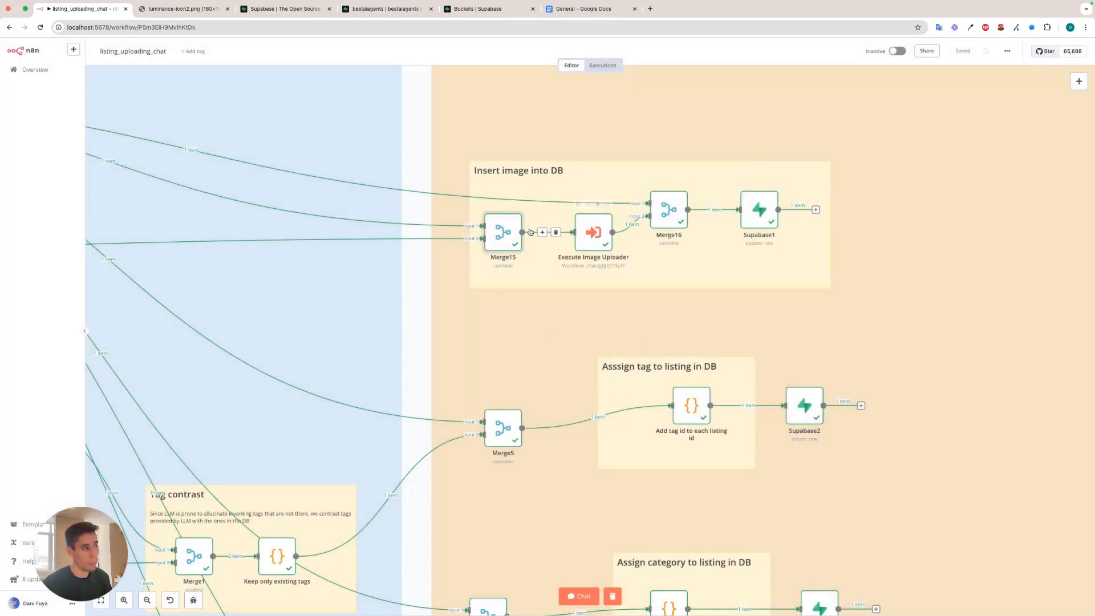
pyautogui.doubleClick(505, 238)
pyautogui.moveTo(747, 124); pyautogui.dragTo(876, 124)
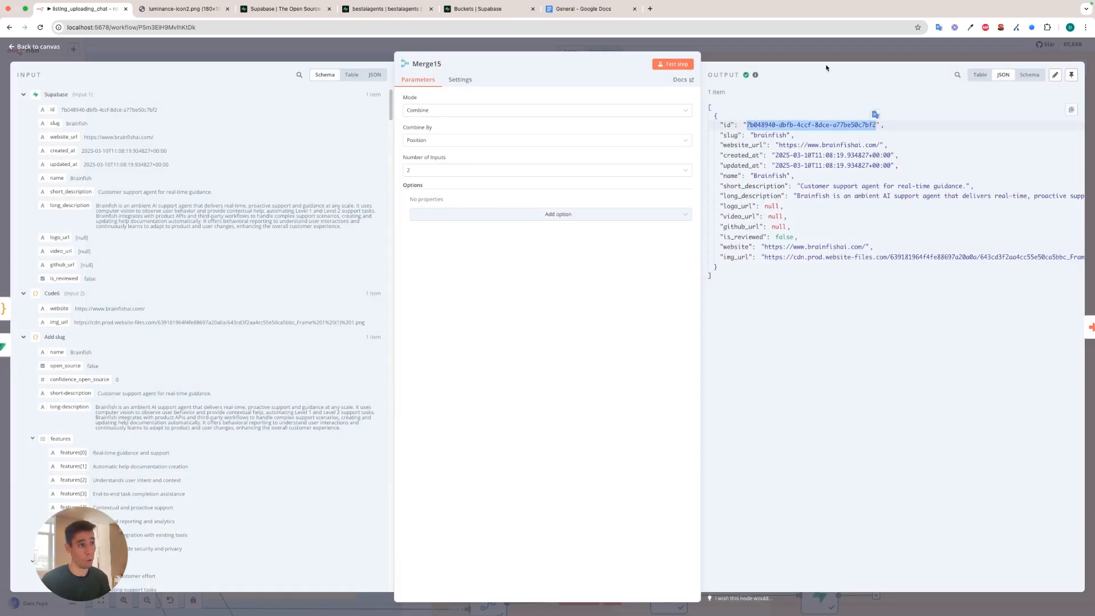
pyautogui.press('Escape')
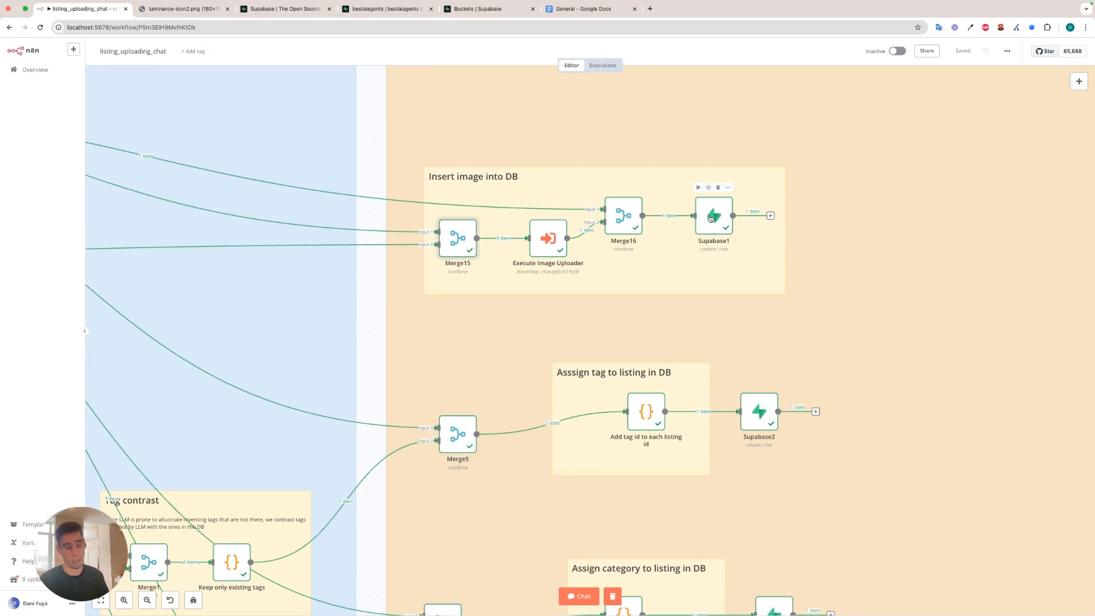
pyautogui.doubleClick(541, 238)
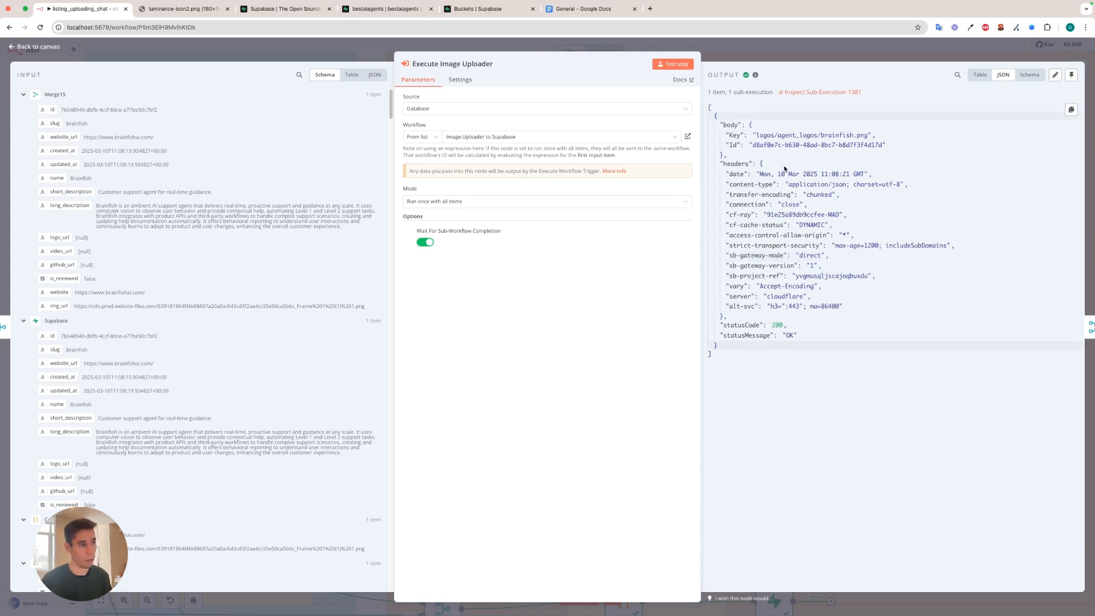
# Close Execute Image Uploader and inspect Merge16's output, highlighting the listing id and the uploaded logo's storage Key.
pyautogui.click(744, 55)
pyautogui.doubleClick(589, 237)
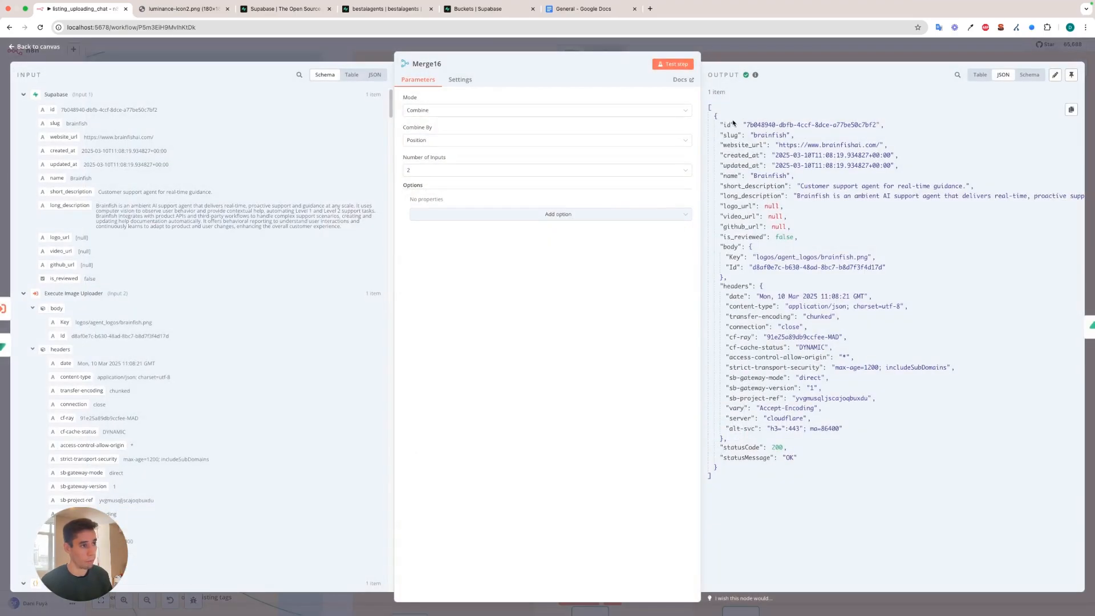
pyautogui.moveTo(722, 122); pyautogui.dragTo(880, 126)
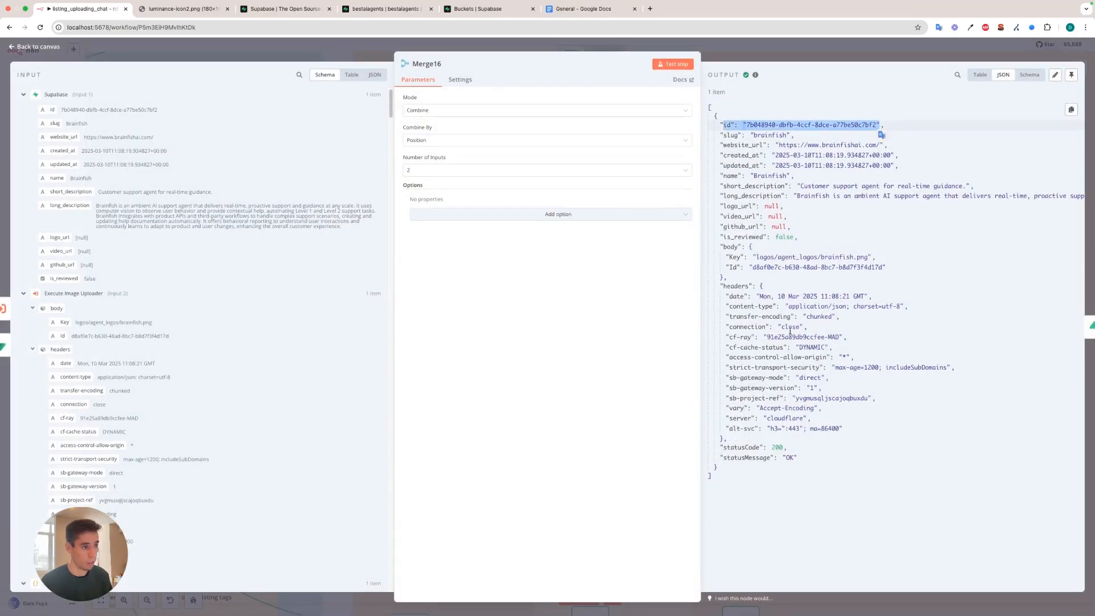
pyautogui.moveTo(754, 257); pyautogui.dragTo(862, 256)
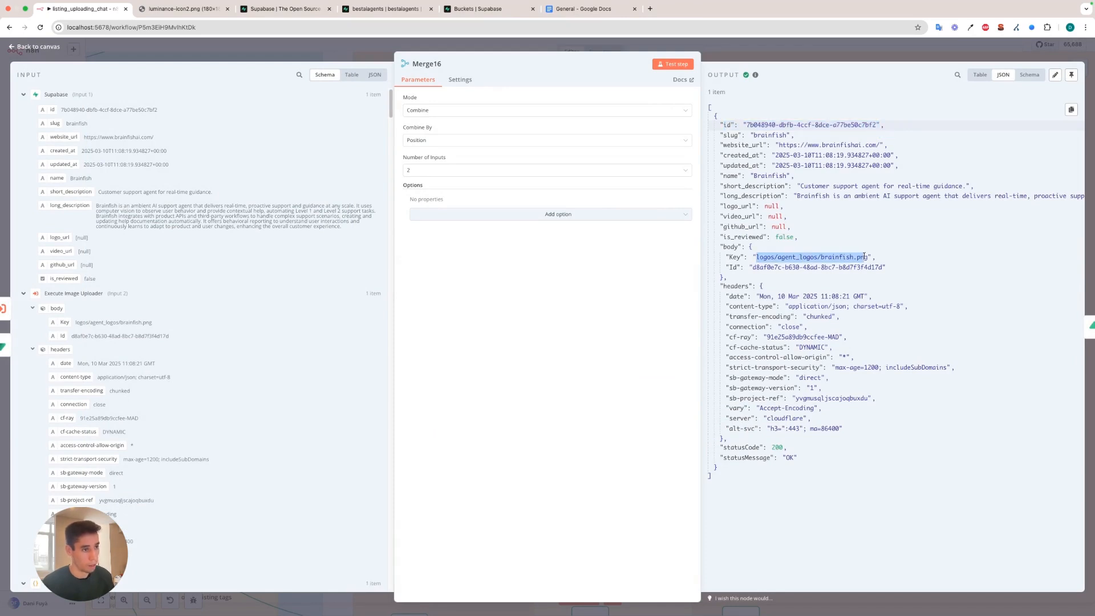
# Close Merge16 and review Supabase1's listings row update, highlighting the fixed public storage URL prefix in the logo_url field value.
pyautogui.click(830, 44)
pyautogui.doubleClick(680, 238)
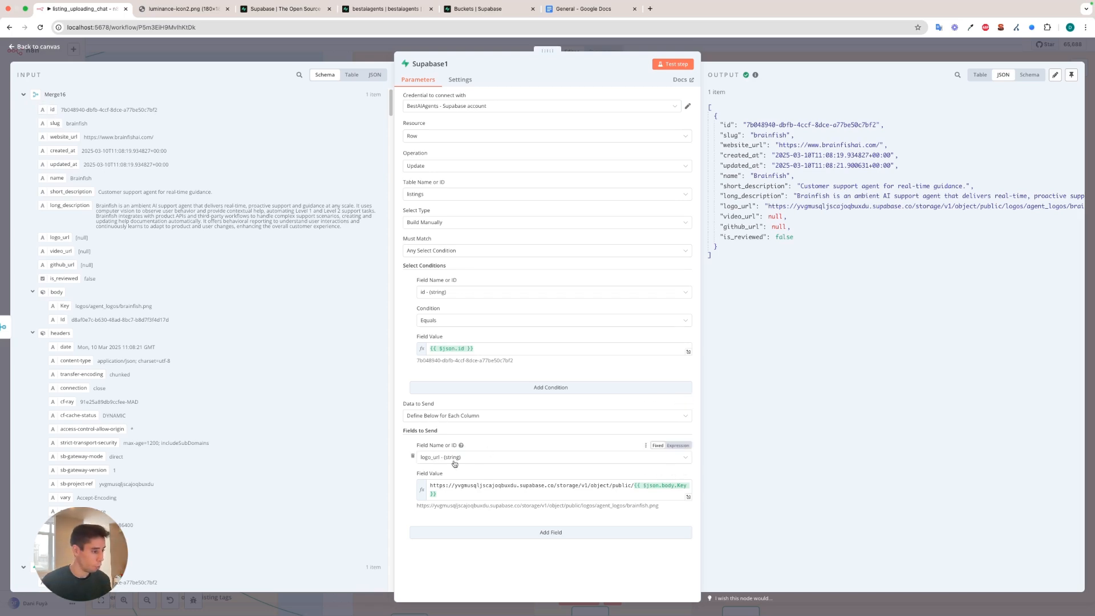
pyautogui.moveTo(430, 485); pyautogui.dragTo(633, 486)
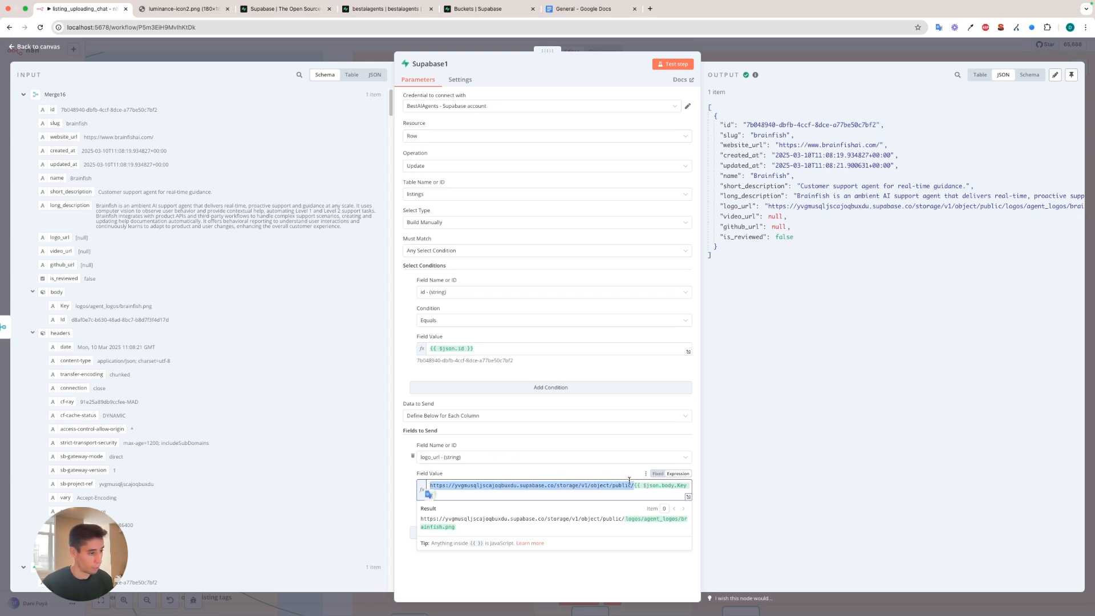
pyautogui.scroll(-4, 103, 228)
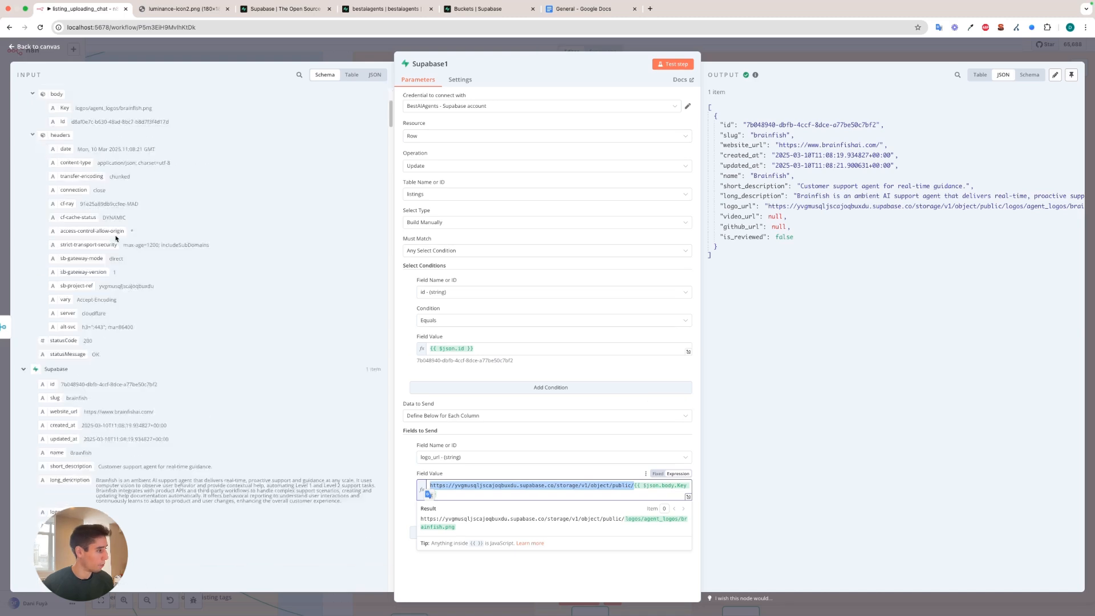
pyautogui.scroll(4, 79, 203)
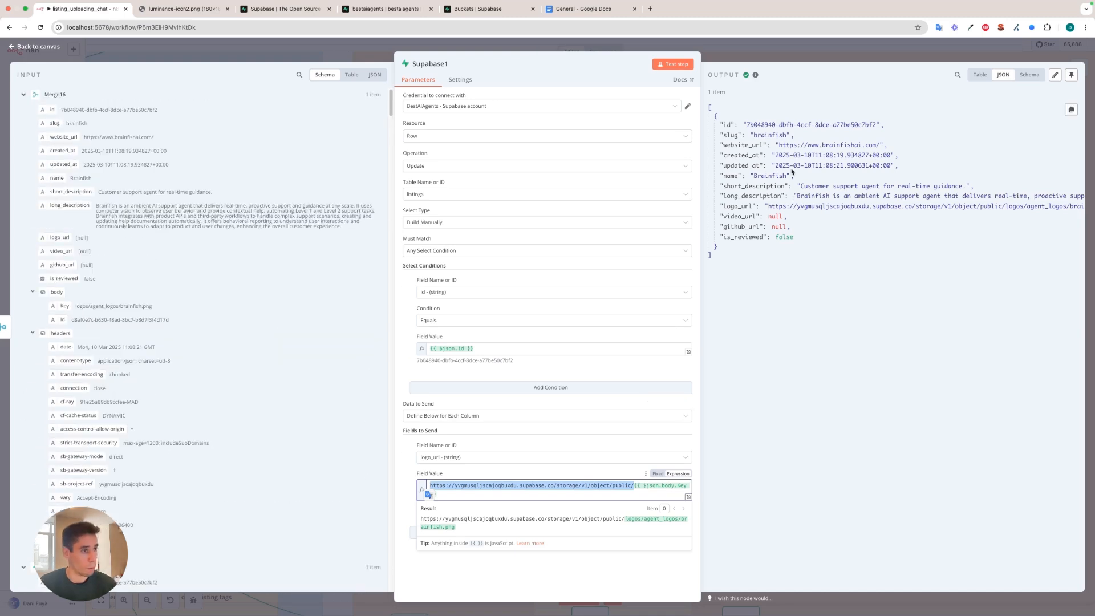
# Copy the logo_url value from Supabase1's output and open it in a new browser tab to view the Brainfish logo.
pyautogui.moveTo(780, 206); pyautogui.dragTo(1037, 207)
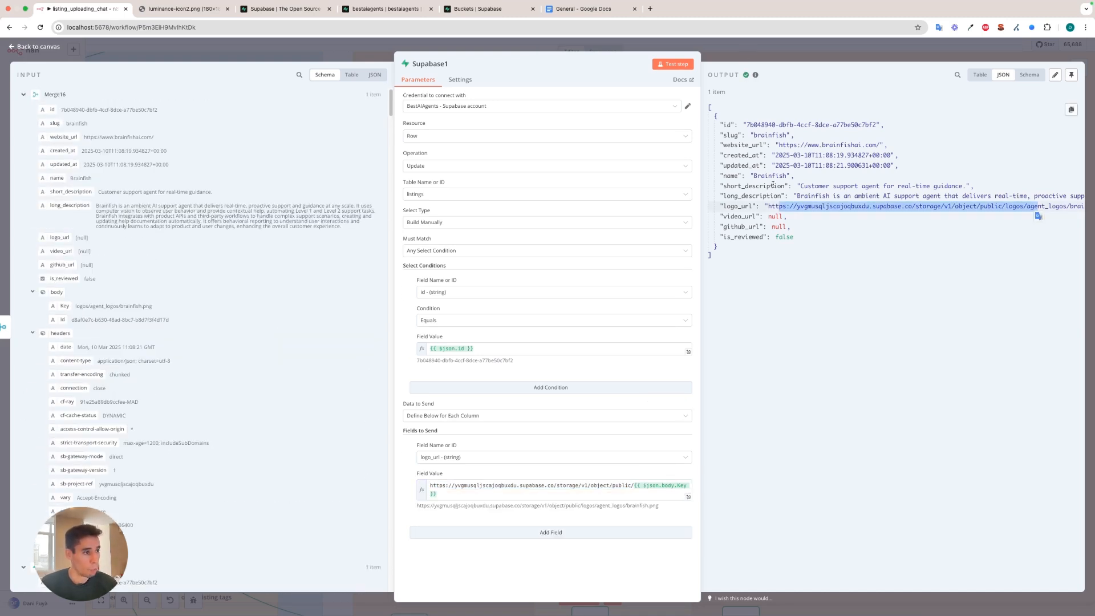
pyautogui.click(770, 205)
pyautogui.moveTo(769, 206); pyautogui.dragTo(1066, 207)
pyautogui.press('super+c')
pyautogui.press('super+t')
pyautogui.press('super+v')
pyautogui.press('Return')
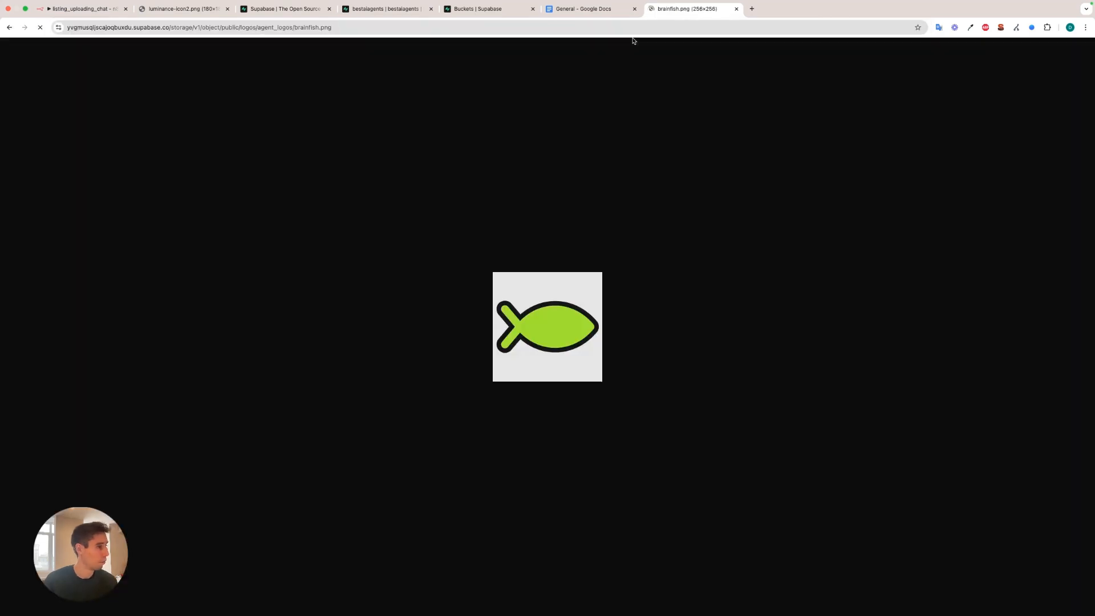